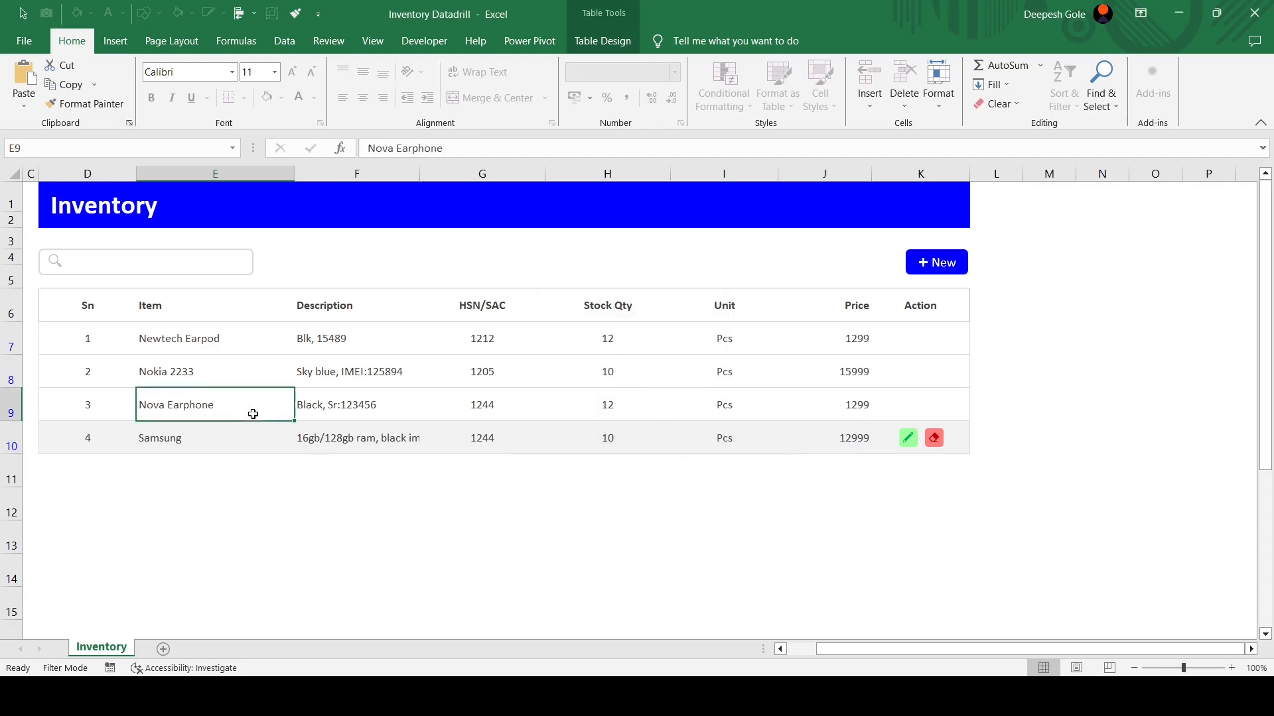
Delete the Nokia 2233 item from the inventory table
{"action": "left_click", "coordinate": [259, 375]}
{"action": "left_click", "coordinate": [934, 371]}
{"action": "left_click", "coordinate": [629, 408]}
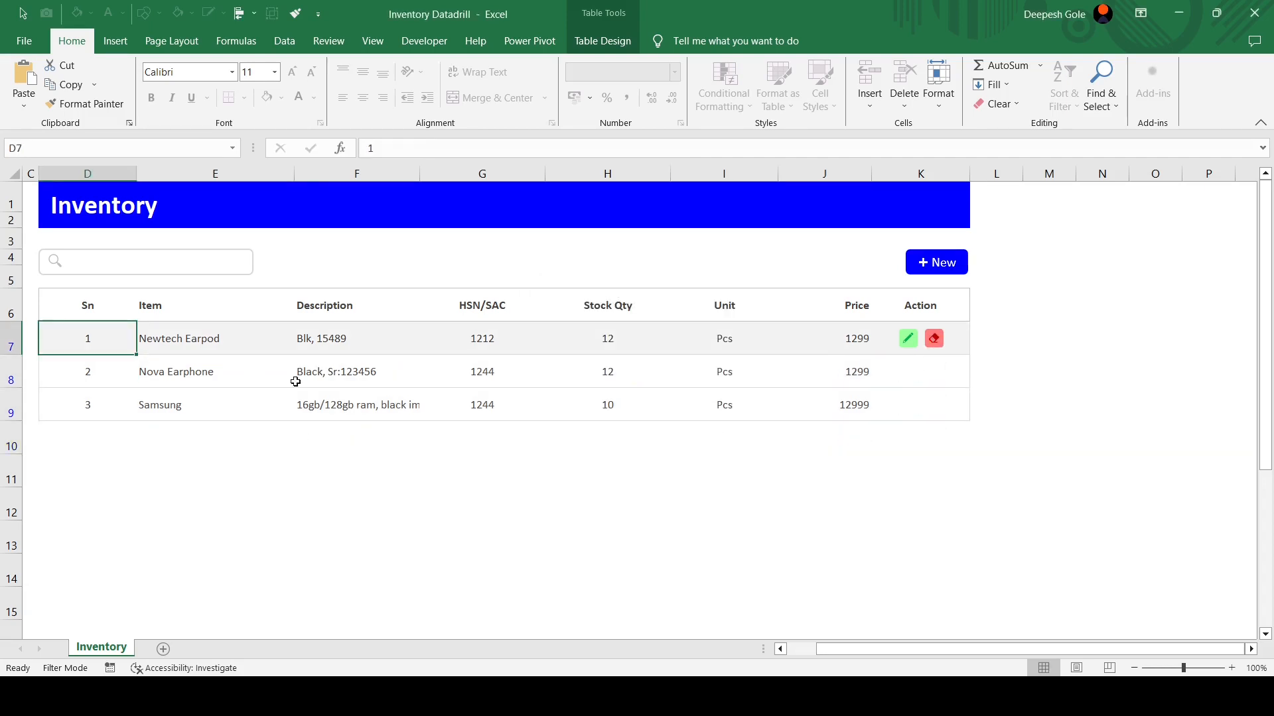
Search the inventory for "sa" and for "no"
{"action": "left_click", "coordinate": [125, 261]}
{"action": "type", "text": "sa"}
{"action": "key", "text": "BackSpace"}
{"action": "key", "text": "BackSpace"}
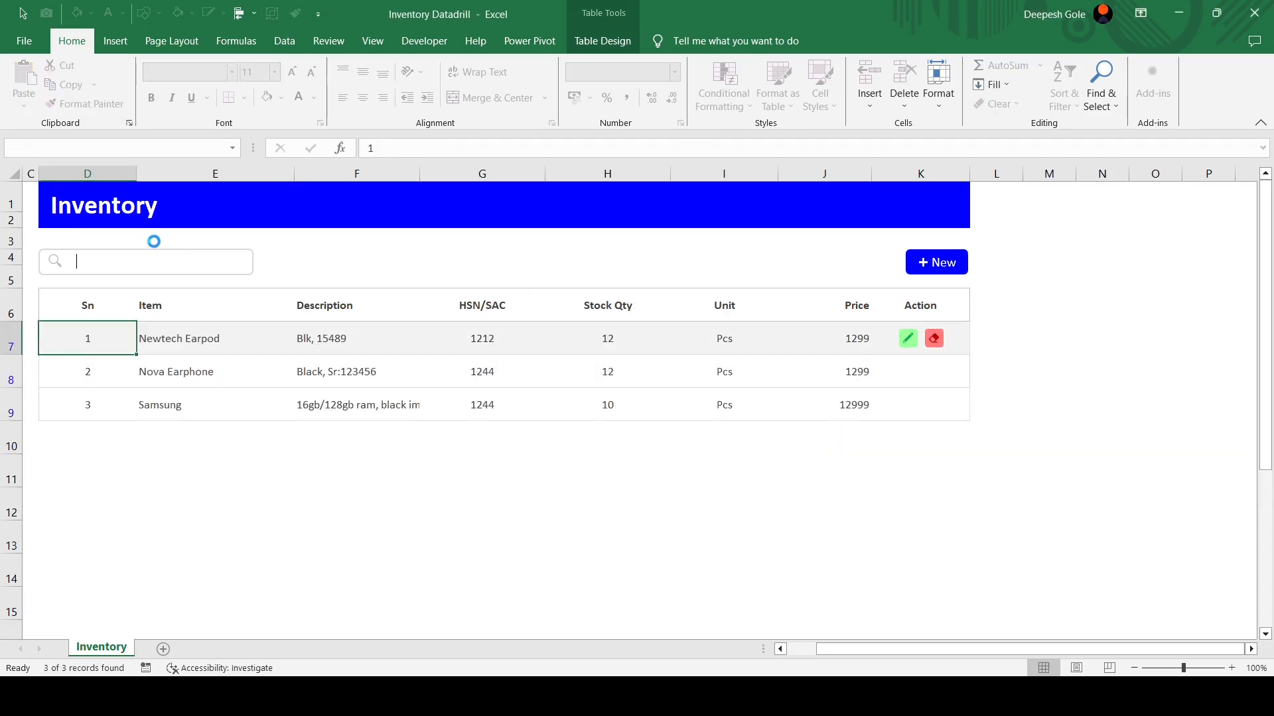
{"action": "type", "text": "no"}
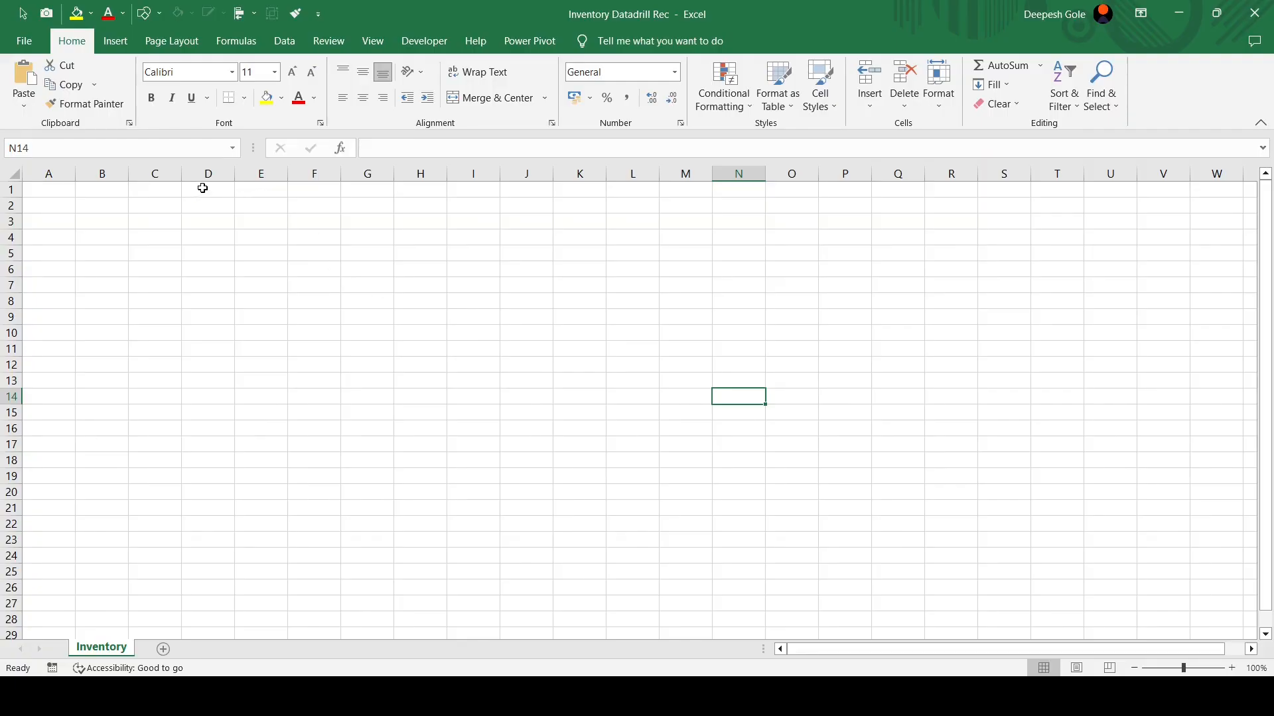
Fill cells D1:K2 with the custom blue colour #0000FF for the header band
{"action": "left_click_drag", "start_coordinate": [201, 188], "coordinate": [584, 211]}
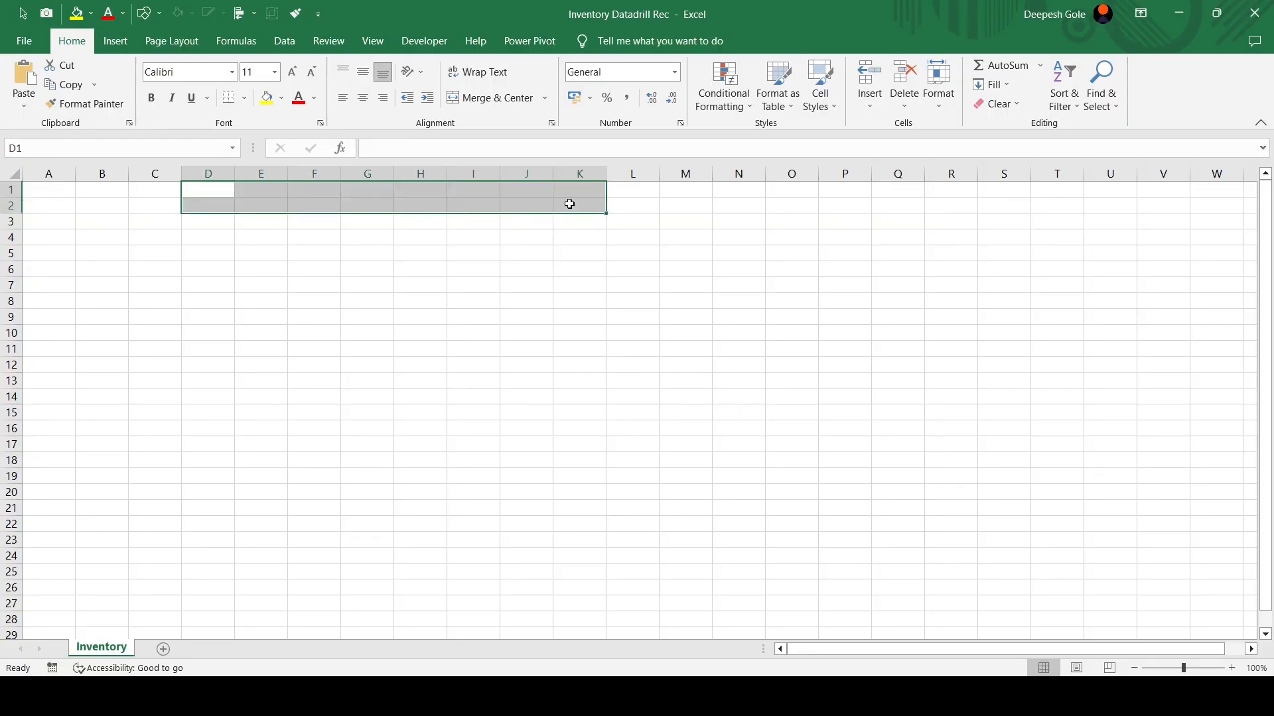
{"action": "left_click", "coordinate": [282, 98]}
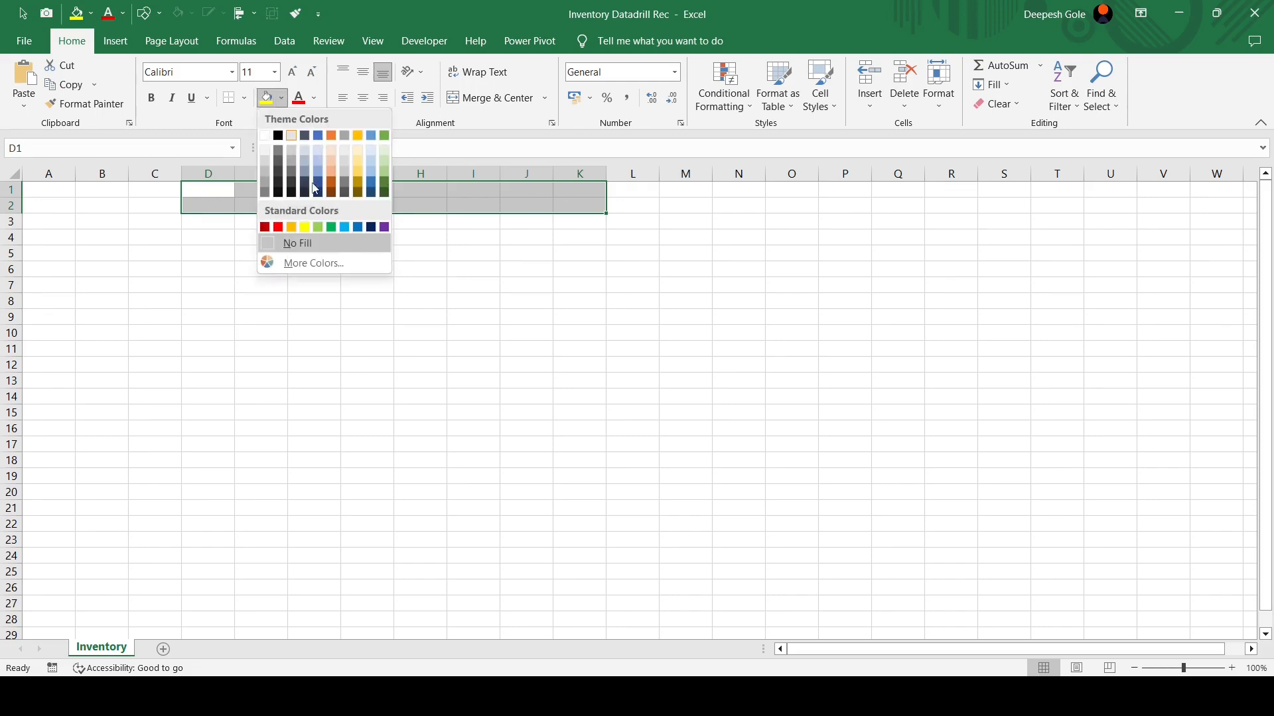
{"action": "left_click", "coordinate": [341, 263]}
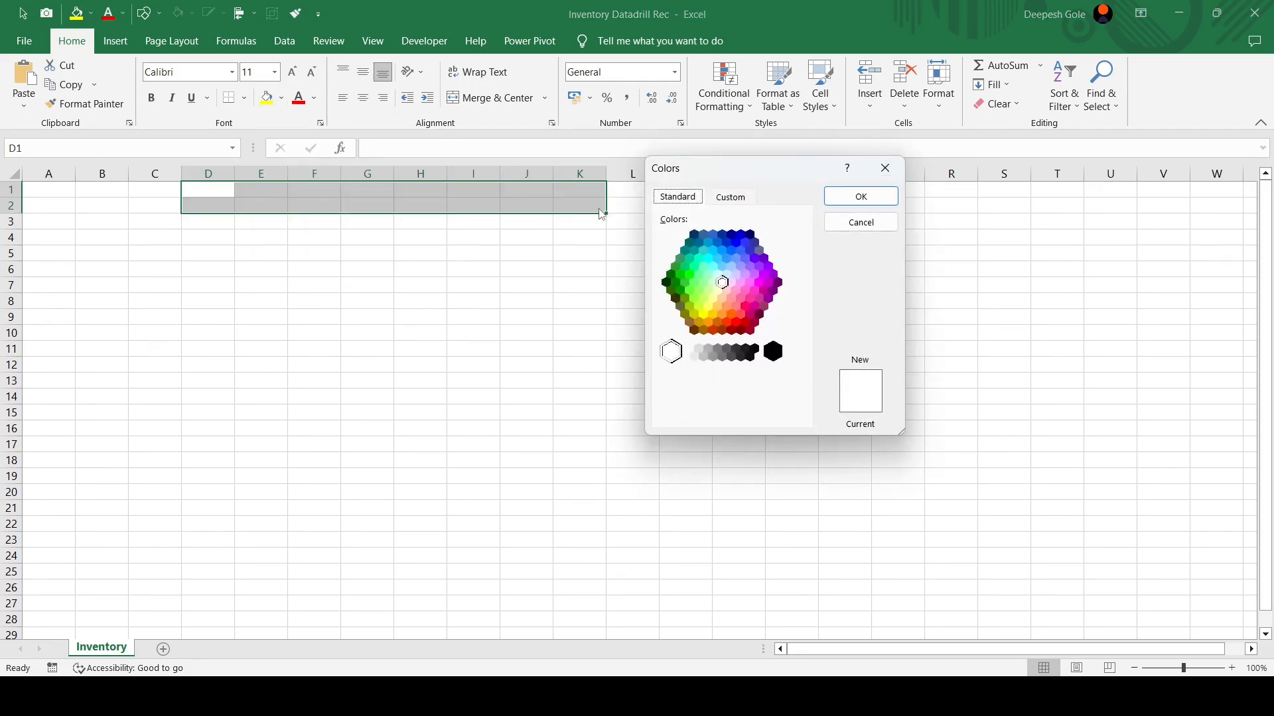
{"action": "left_click", "coordinate": [731, 197]}
{"action": "left_click", "coordinate": [764, 411]}
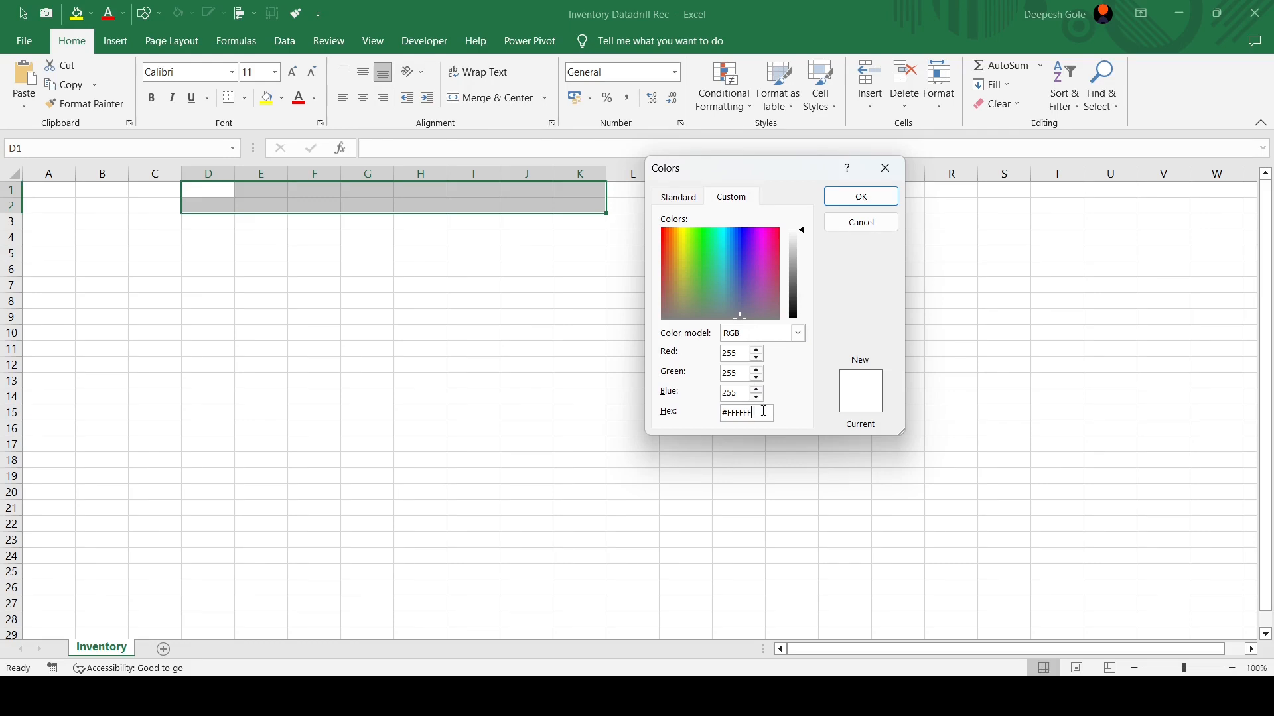
{"action": "left_click_drag", "start_coordinate": [764, 412], "coordinate": [730, 412]}
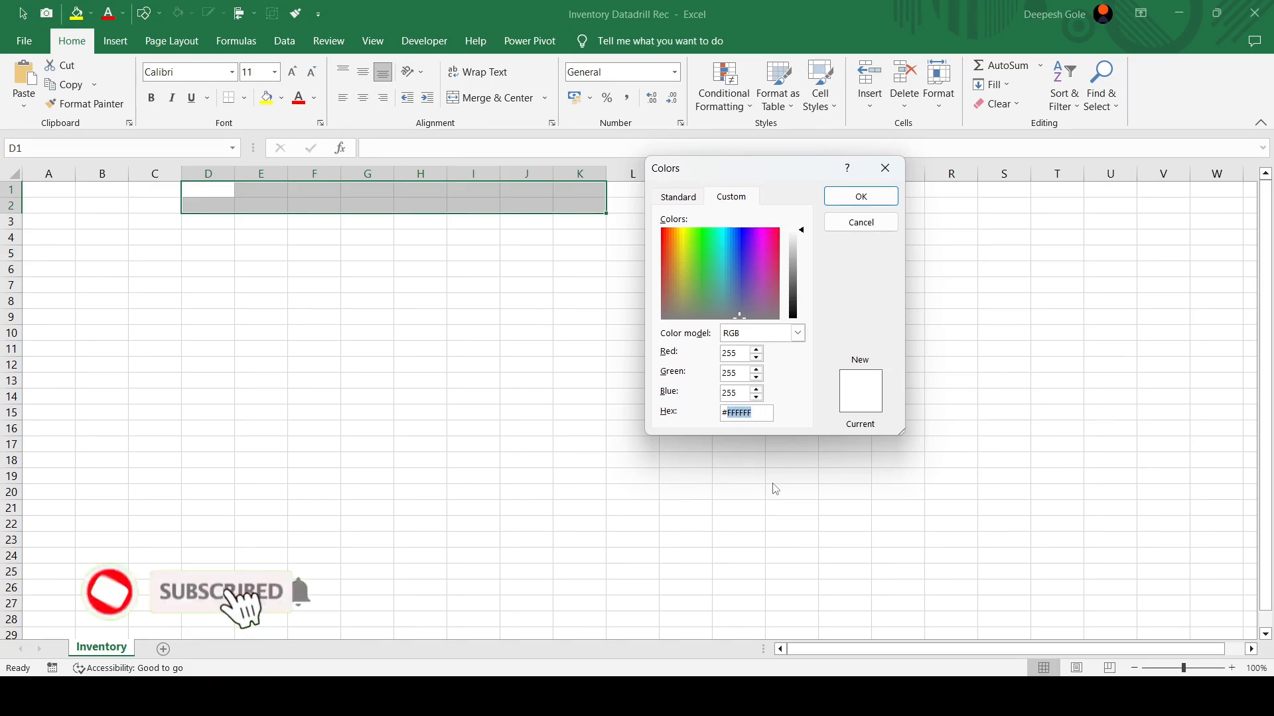
{"action": "type", "text": "0000FF"}
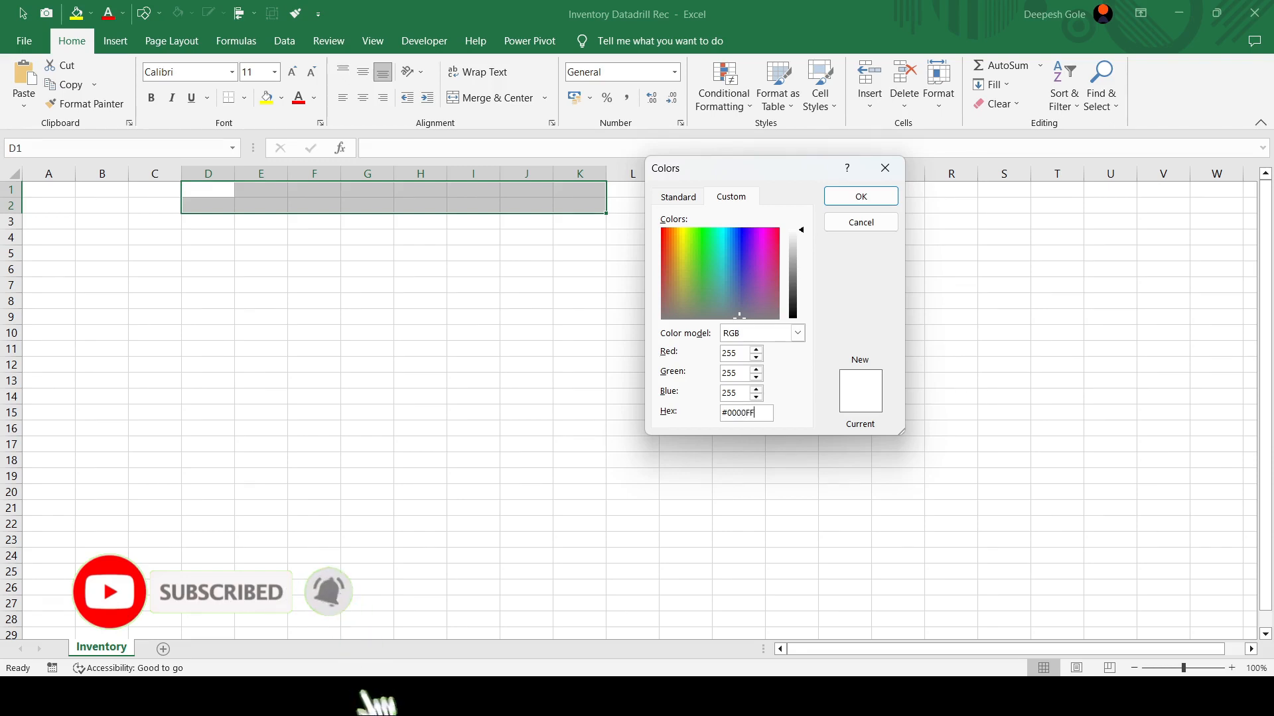
{"action": "left_click", "coordinate": [861, 196]}
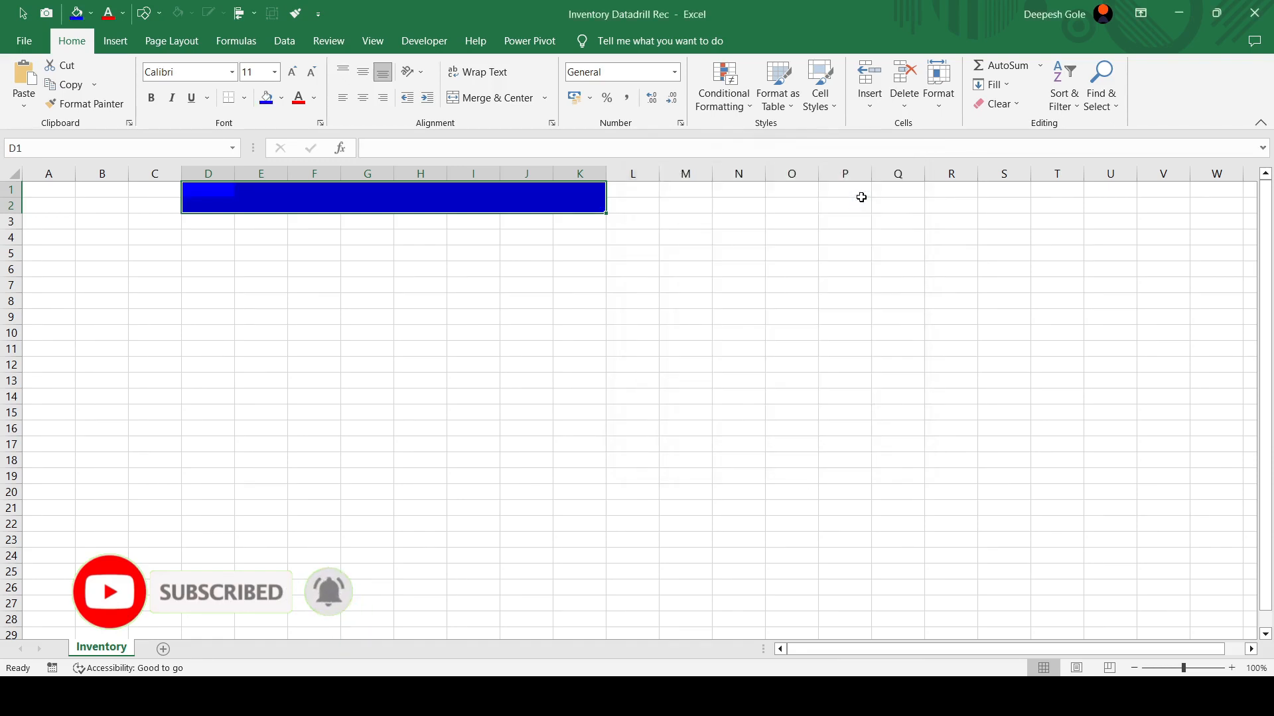
{"action": "left_click", "coordinate": [345, 255]}
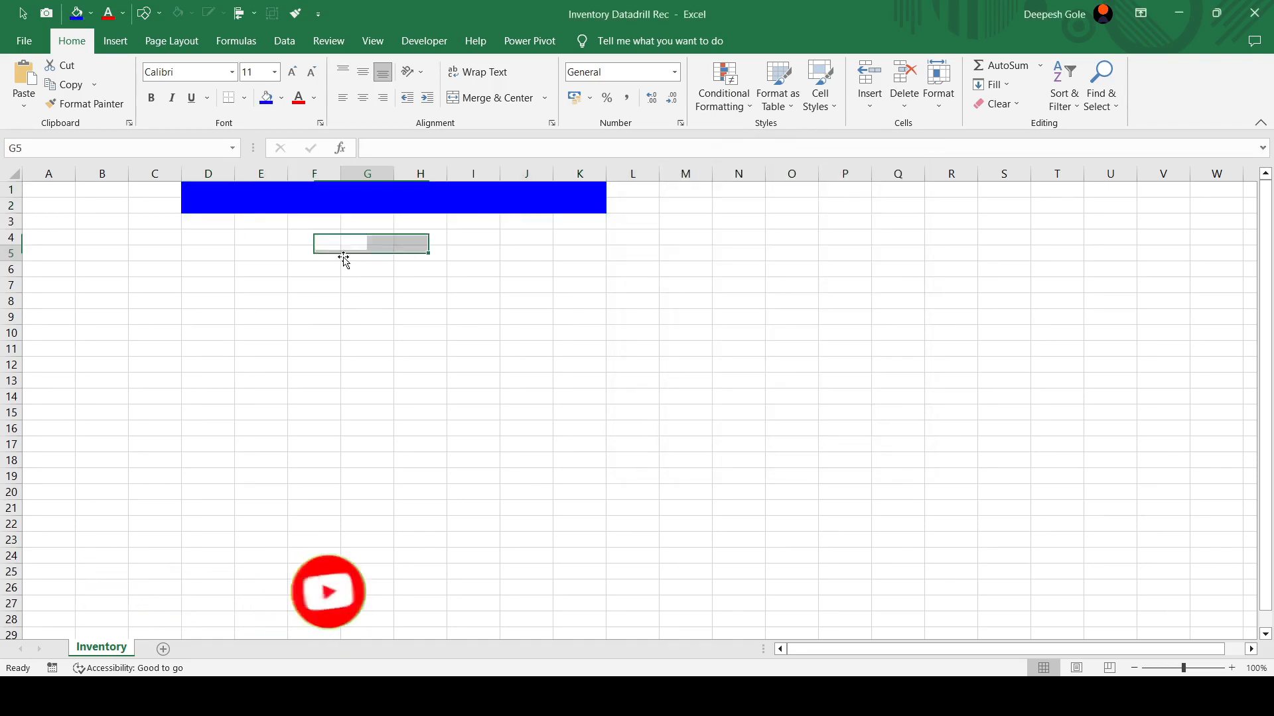
Set the width of column C to 2 and of columns D through K to 15
{"action": "left_click", "coordinate": [171, 175]}
{"action": "right_click", "coordinate": [171, 175]}
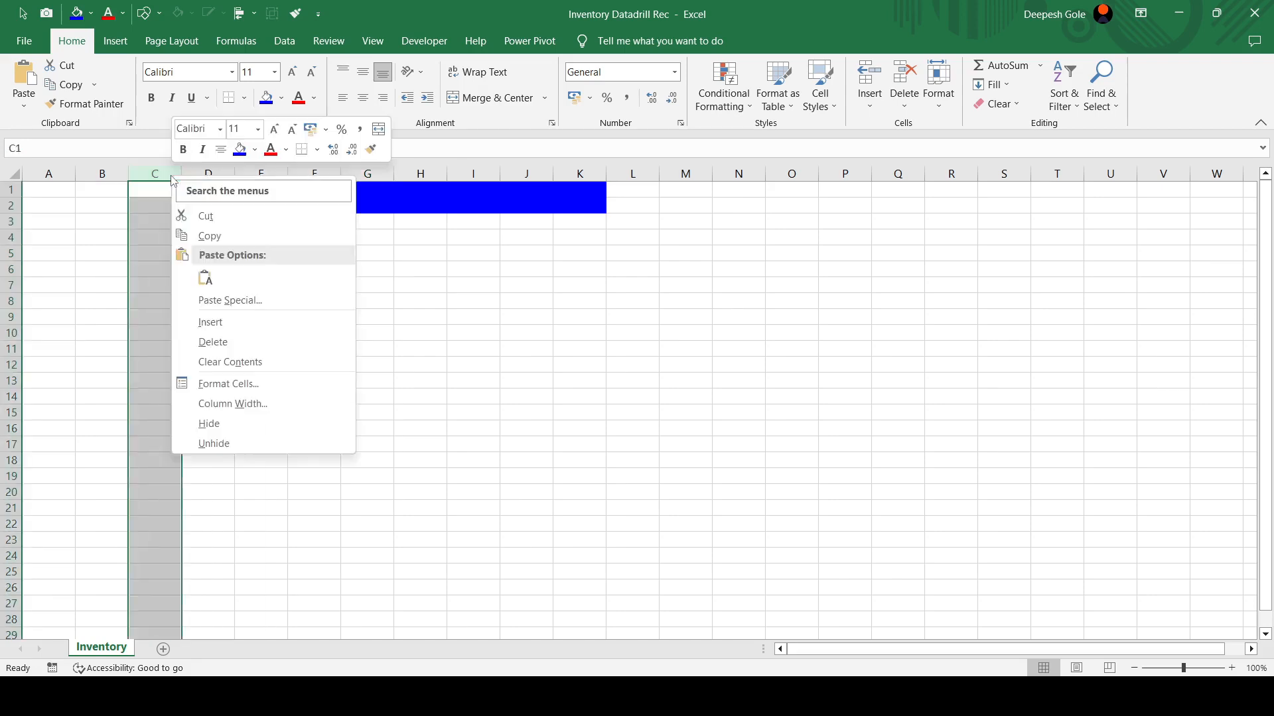
{"action": "left_click", "coordinate": [241, 402]}
{"action": "type", "text": "2"}
{"action": "key", "text": "Return"}
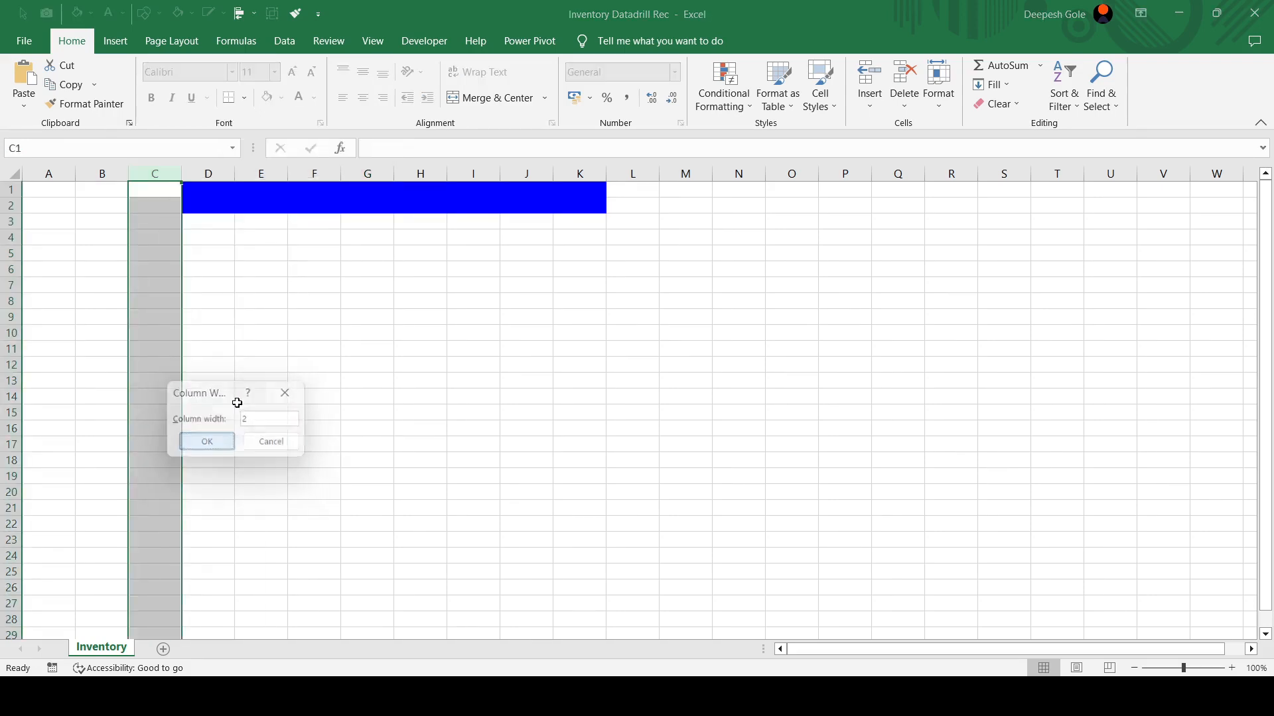
{"action": "left_click", "coordinate": [314, 338]}
{"action": "left_click_drag", "start_coordinate": [186, 174], "coordinate": [611, 180]}
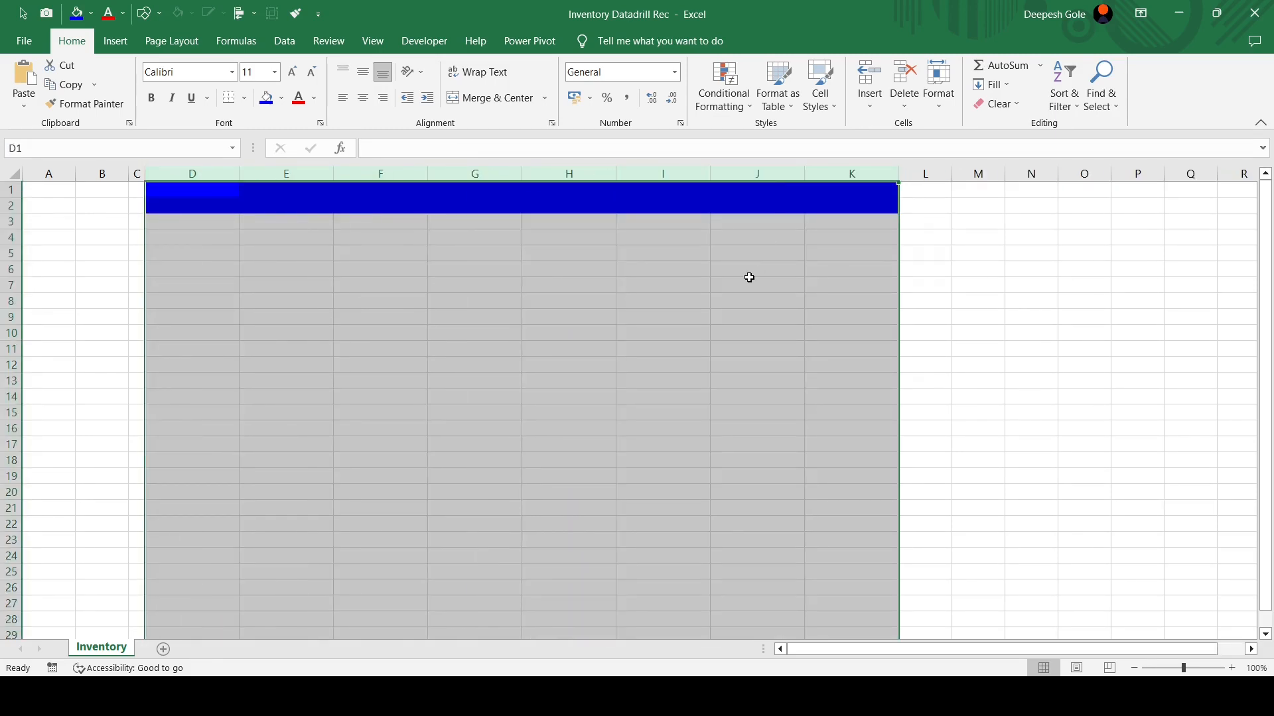
{"action": "left_click", "coordinate": [750, 277]}
Set the height of row 1 to 30
{"action": "left_click", "coordinate": [8, 190]}
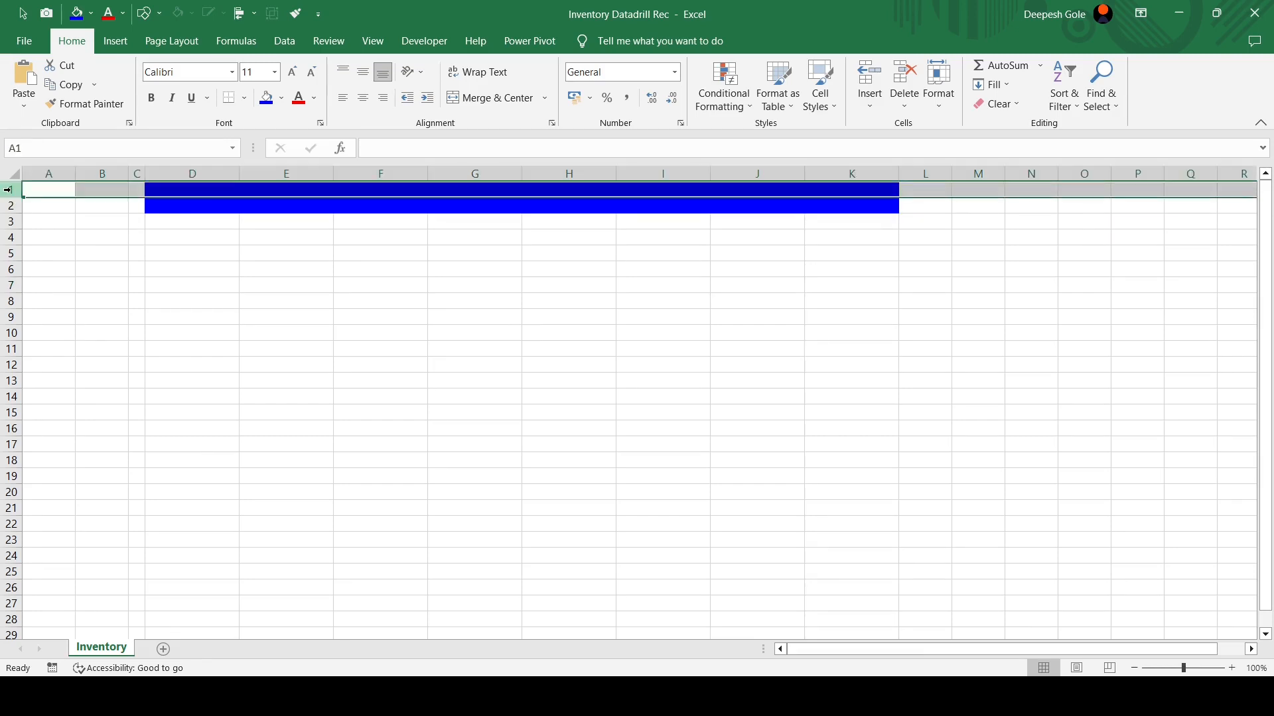
{"action": "right_click", "coordinate": [8, 190]}
{"action": "left_click", "coordinate": [72, 418]}
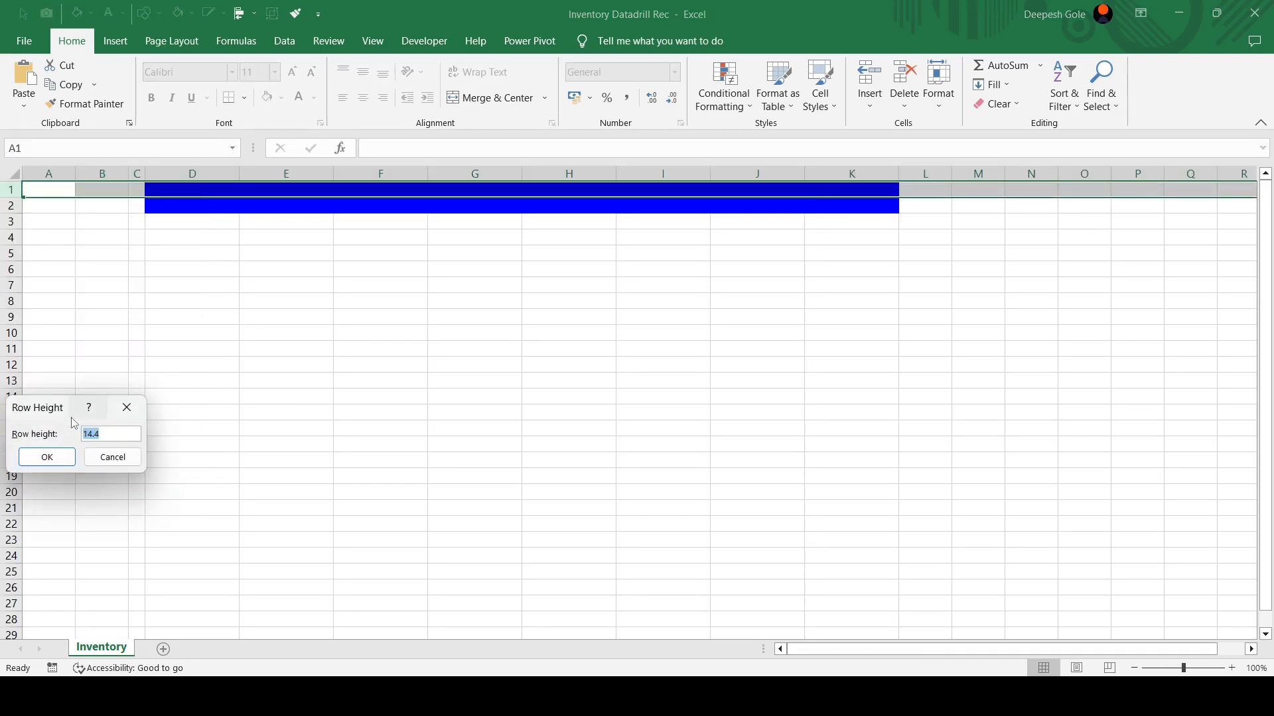
{"action": "type", "text": "30"}
{"action": "key", "text": "Return"}
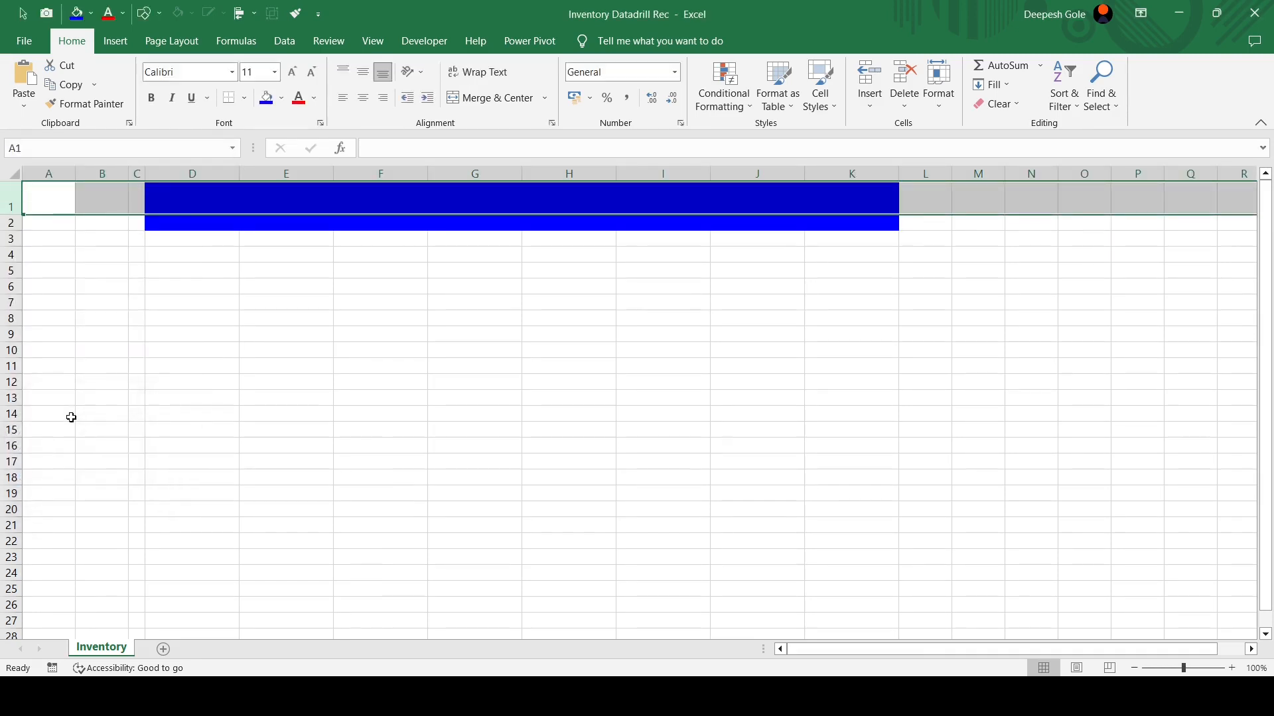
{"action": "left_click", "coordinate": [240, 375]}
Enter the title "Inventory" in cell D1
{"action": "left_click", "coordinate": [171, 197]}
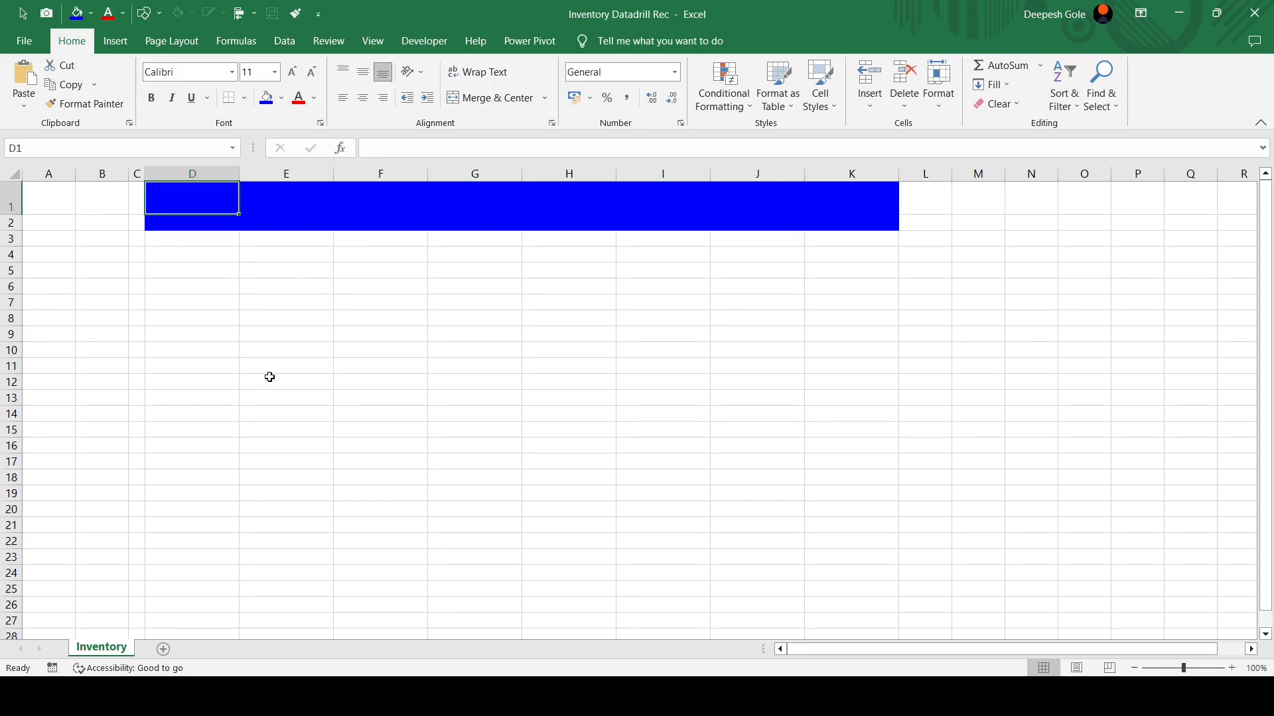
{"action": "type", "text": "Inventory"}
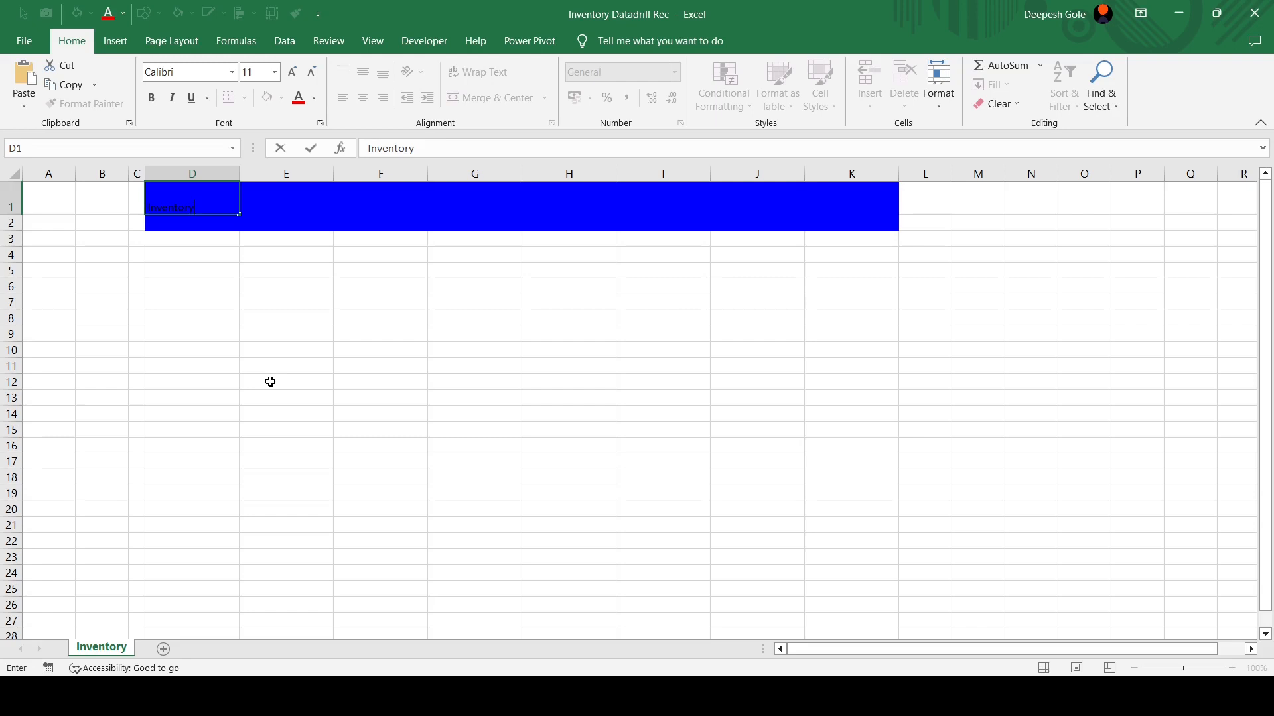
{"action": "key", "text": "ctrl+Return"}
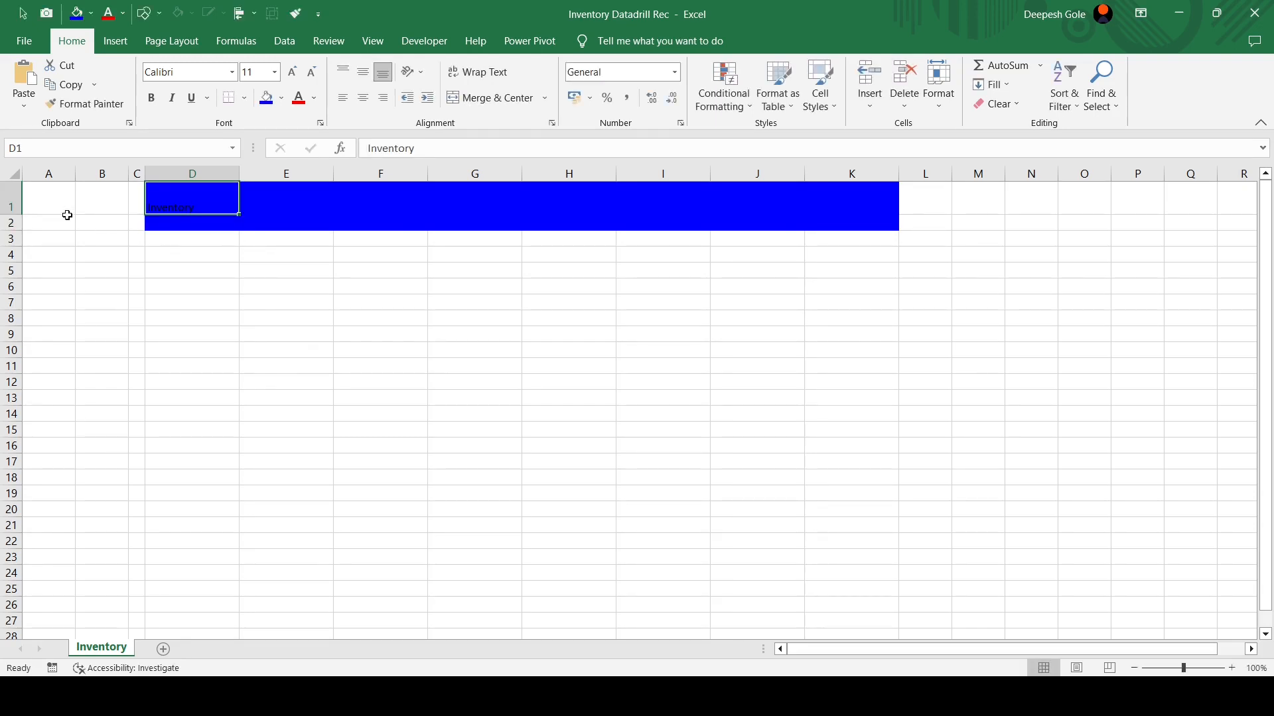
Align the contents of all cells on the sheet vertically to the middle
{"action": "left_click", "coordinate": [18, 173]}
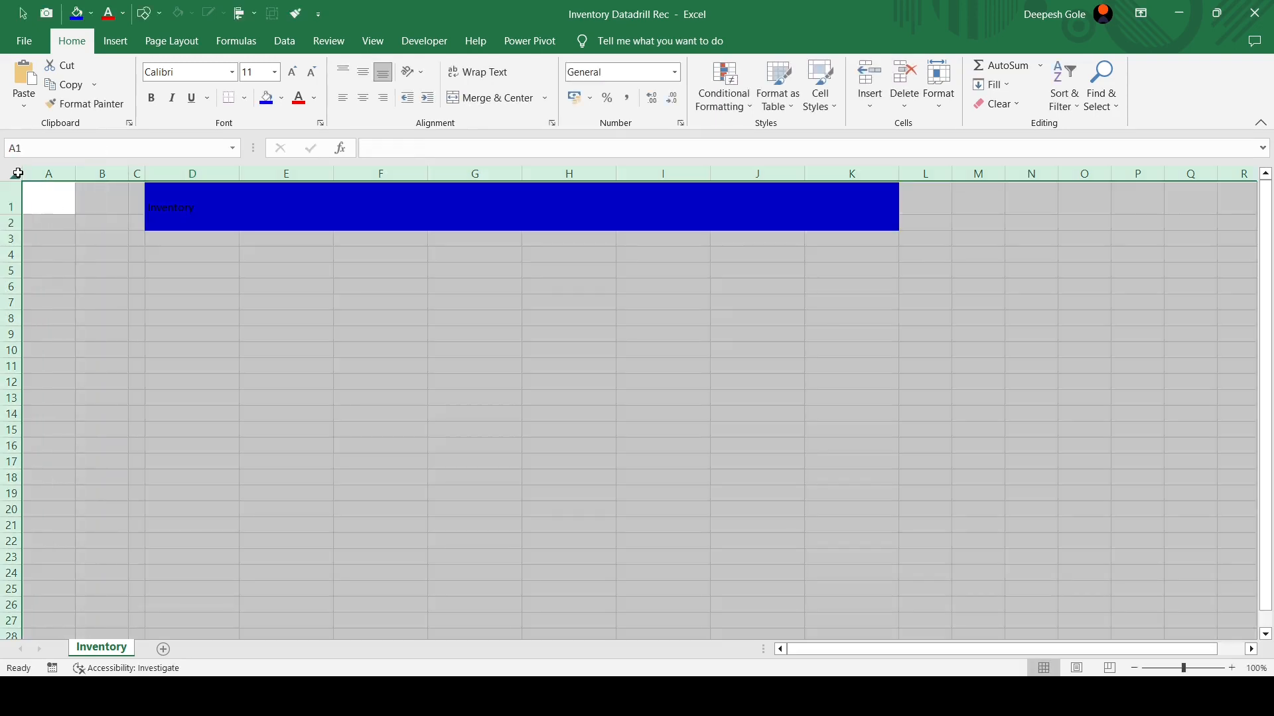
{"action": "left_click", "coordinate": [363, 71]}
{"action": "left_click", "coordinate": [244, 259]}
Format the "Inventory" title in D1 as size 24, bold, with white font colour
{"action": "left_click", "coordinate": [192, 202]}
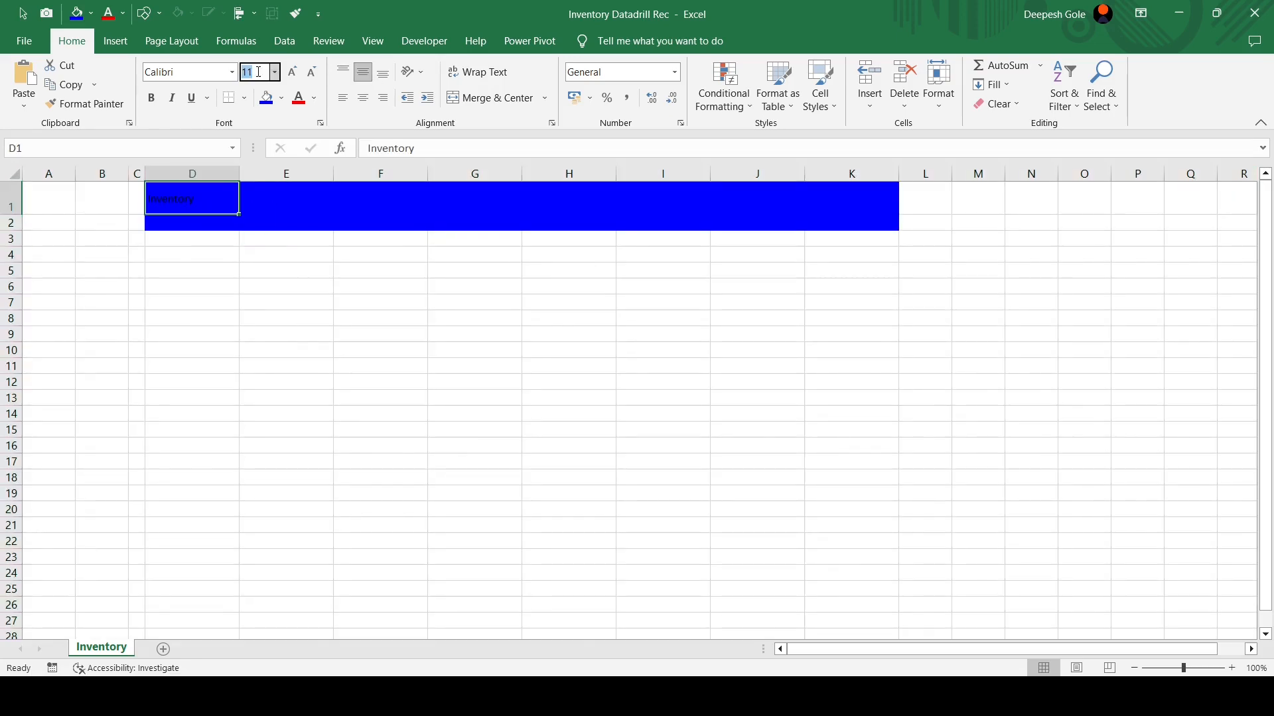
{"action": "left_click", "coordinate": [252, 72]}
{"action": "type", "text": "24"}
{"action": "key", "text": "Return"}
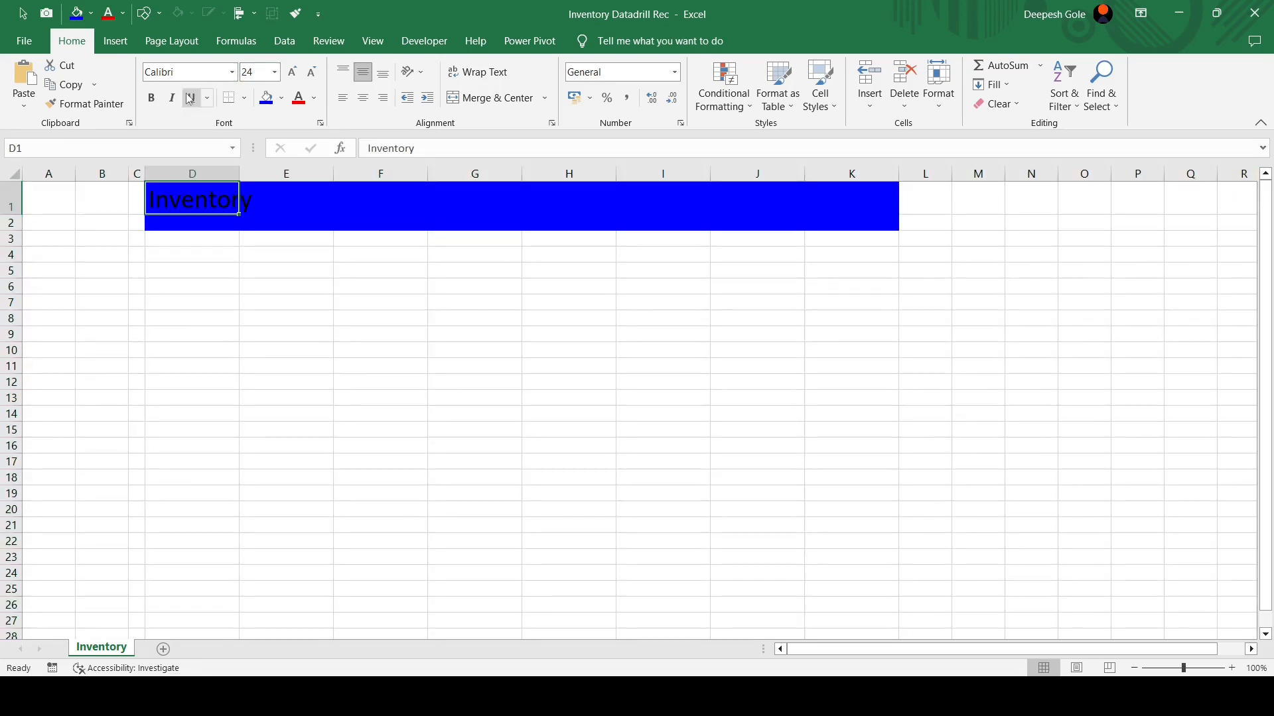
{"action": "left_click", "coordinate": [151, 97]}
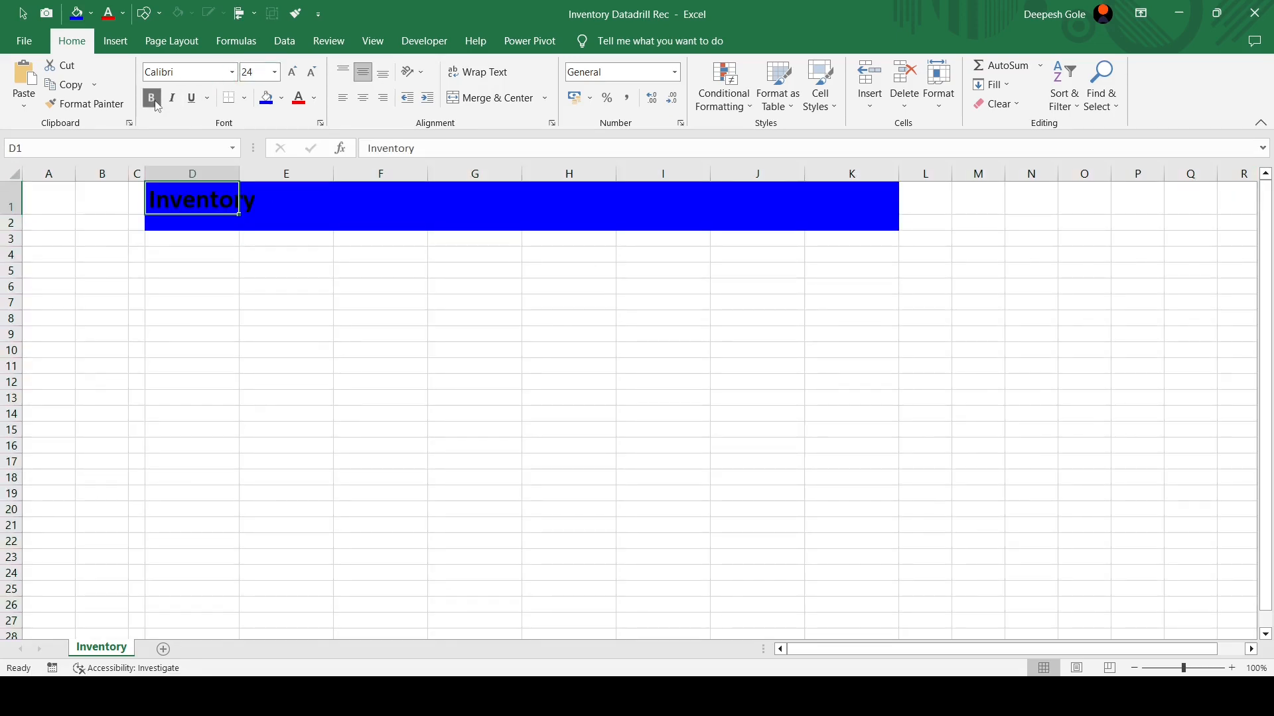
{"action": "left_click", "coordinate": [313, 97]}
{"action": "left_click", "coordinate": [302, 157]}
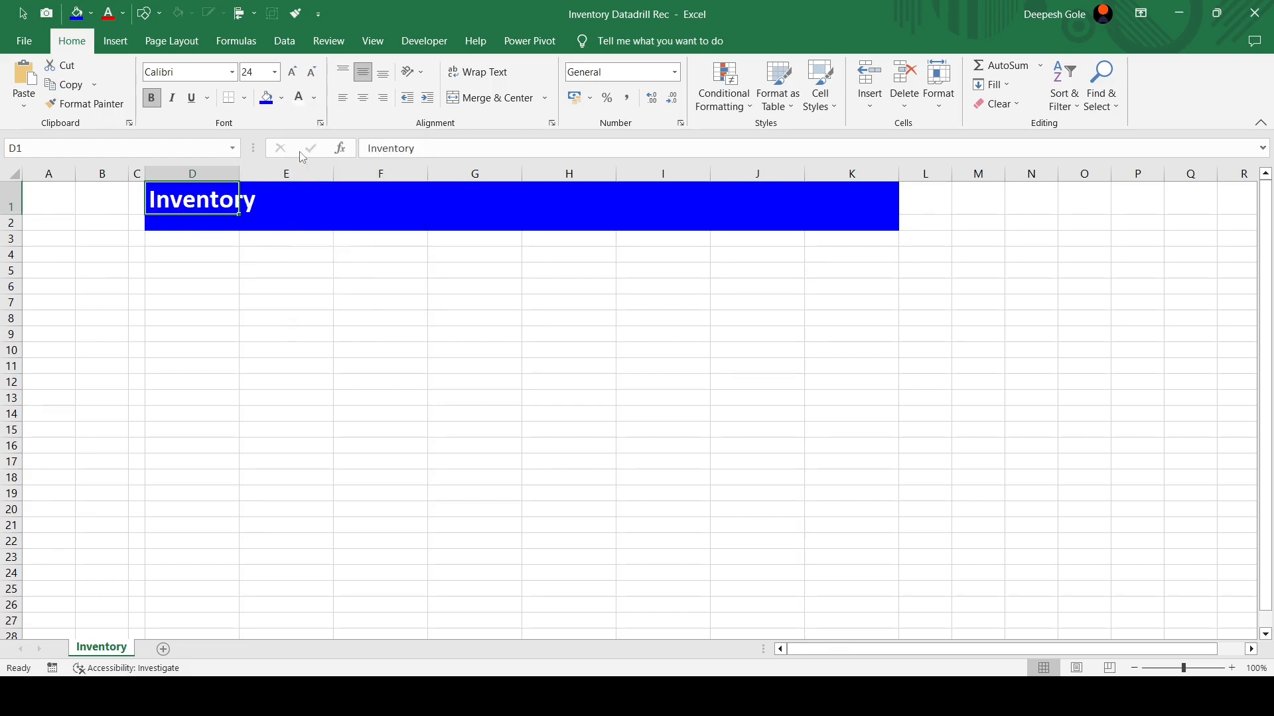
{"action": "left_click", "coordinate": [352, 368]}
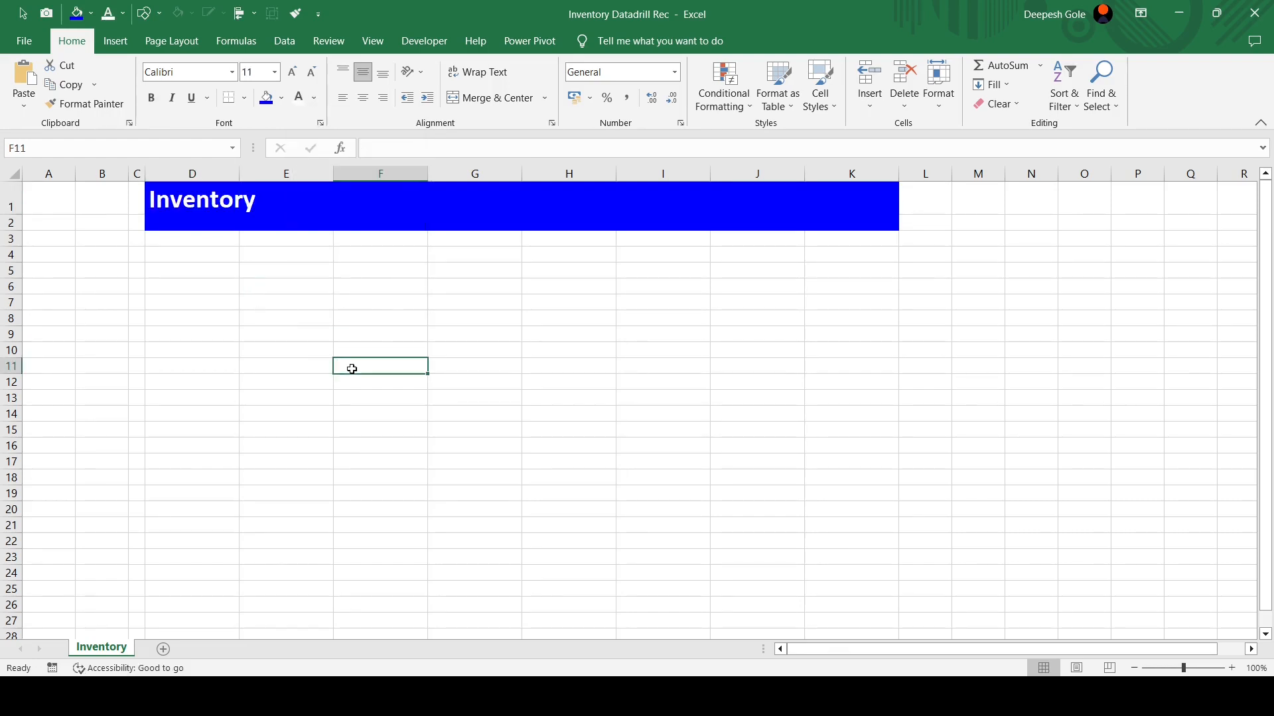
Set the height of all rows from row 3 to the end of the sheet to 30
{"action": "left_click", "coordinate": [11, 239]}
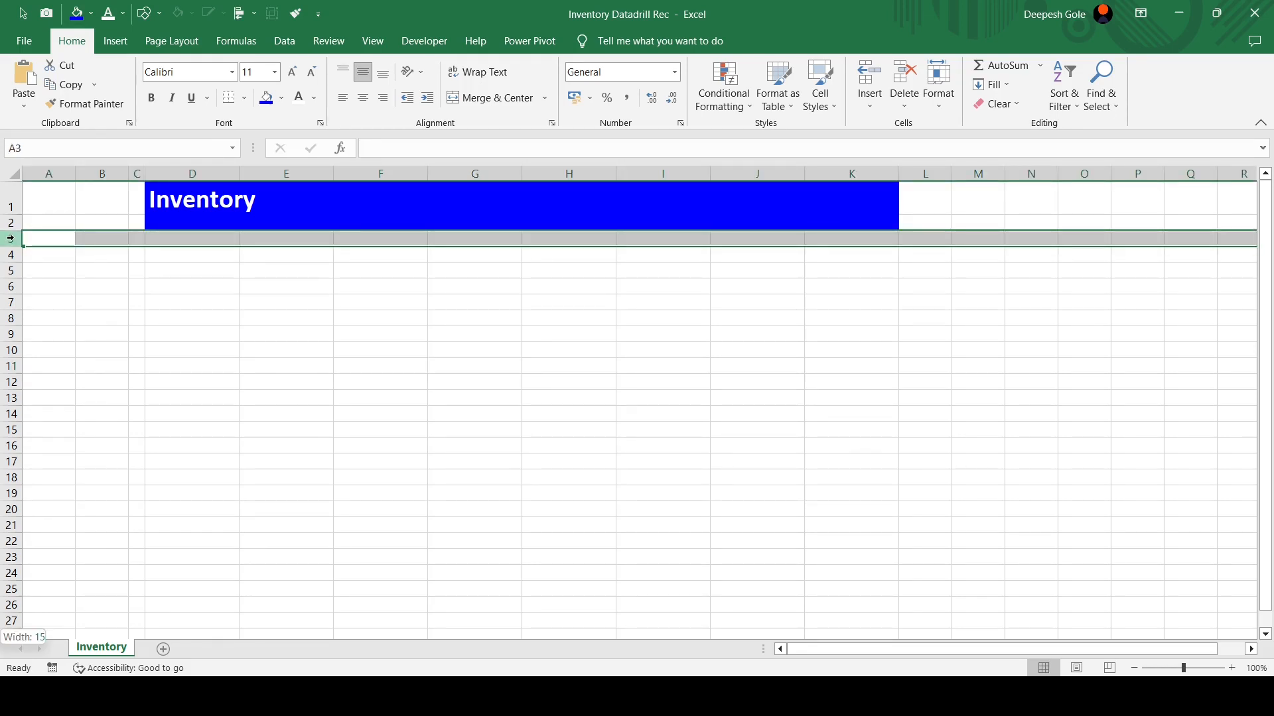
{"action": "key", "text": "ctrl+shift+Down"}
{"action": "right_click", "coordinate": [20, 237]}
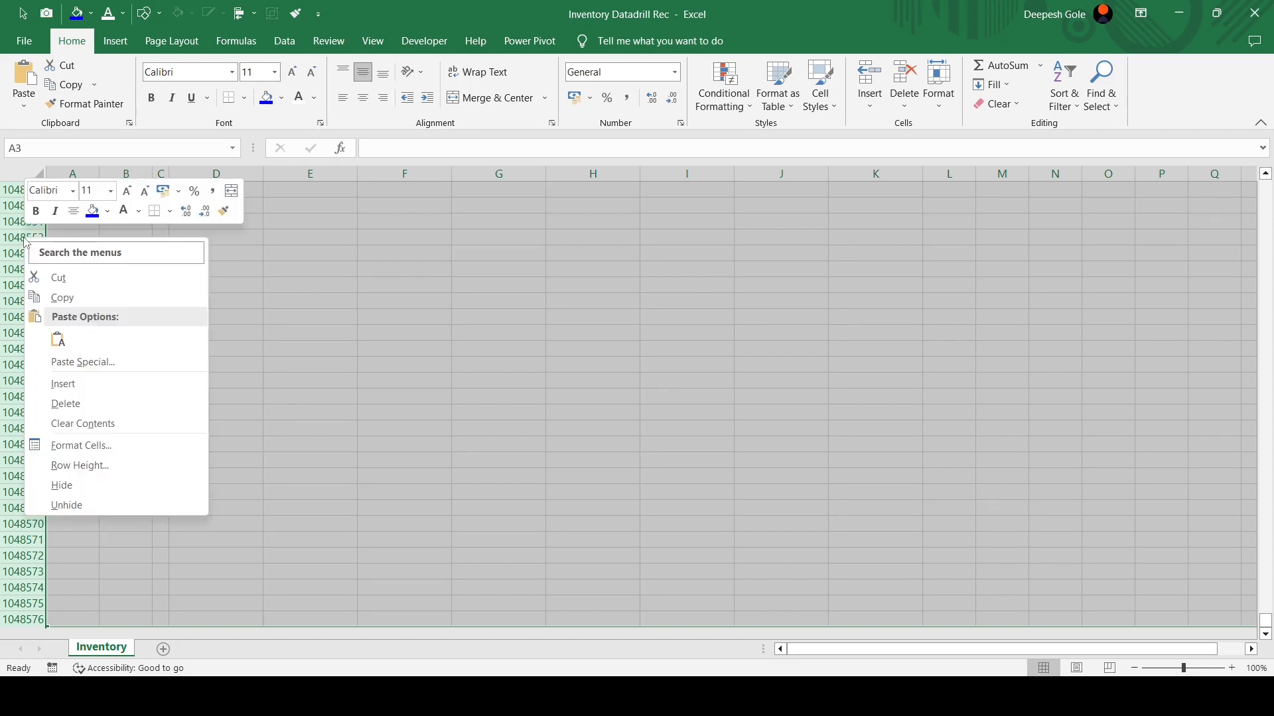
{"action": "left_click", "coordinate": [97, 465]}
{"action": "type", "text": "30"}
{"action": "key", "text": "Return"}
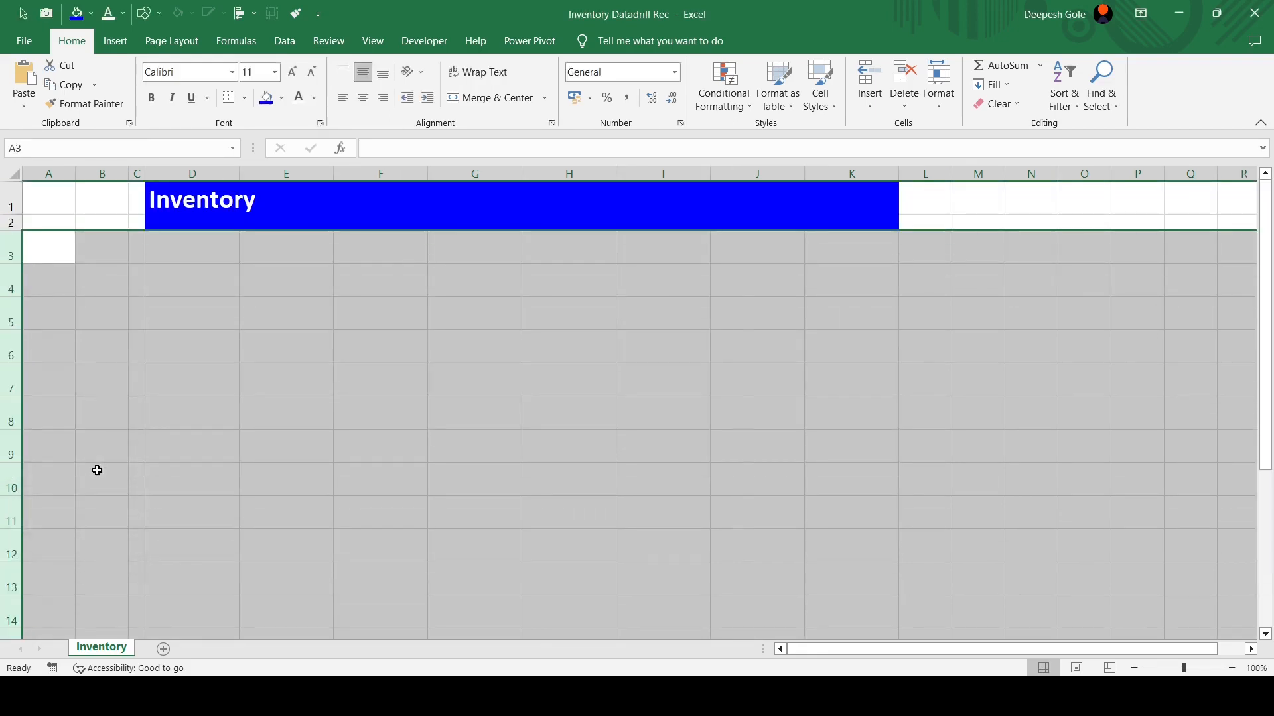
{"action": "left_click", "coordinate": [423, 377]}
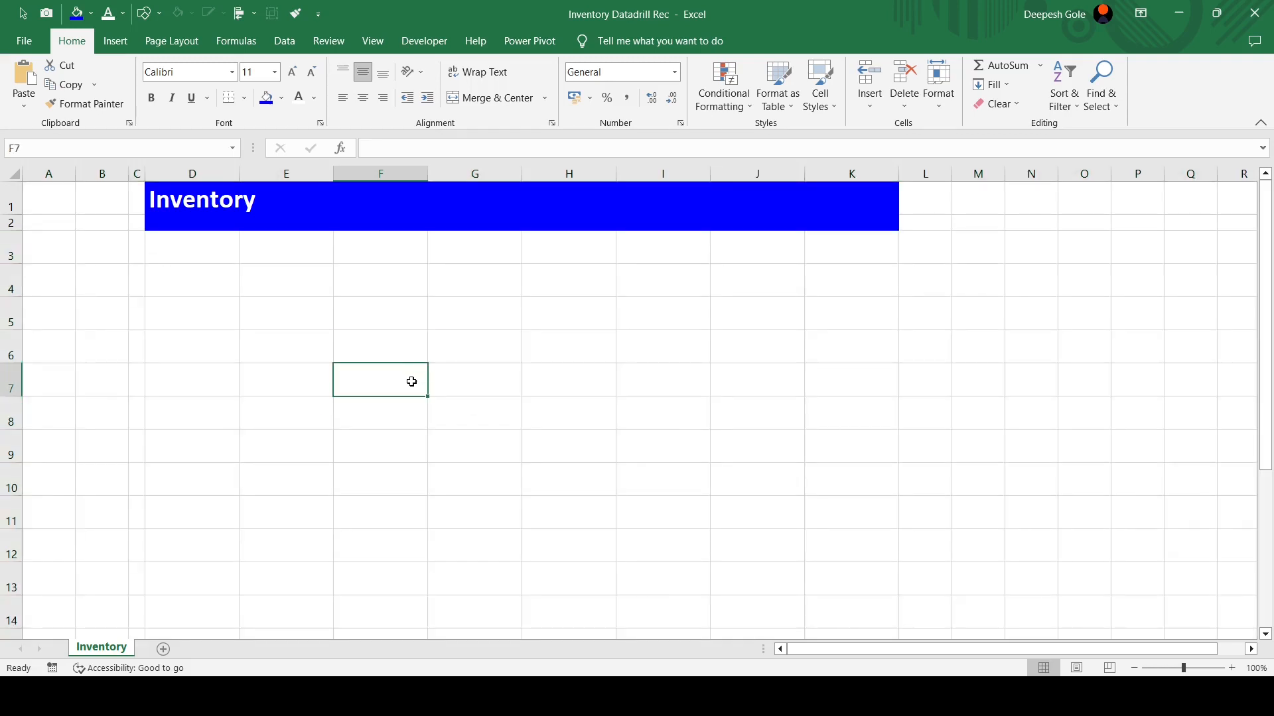
Enter the column headers "Sn", "Item" and "Description" in cells D6 to F6
{"action": "left_click", "coordinate": [194, 275]}
{"action": "key", "text": "Down"}
{"action": "key", "text": "Down"}
{"action": "type", "text": "S"}
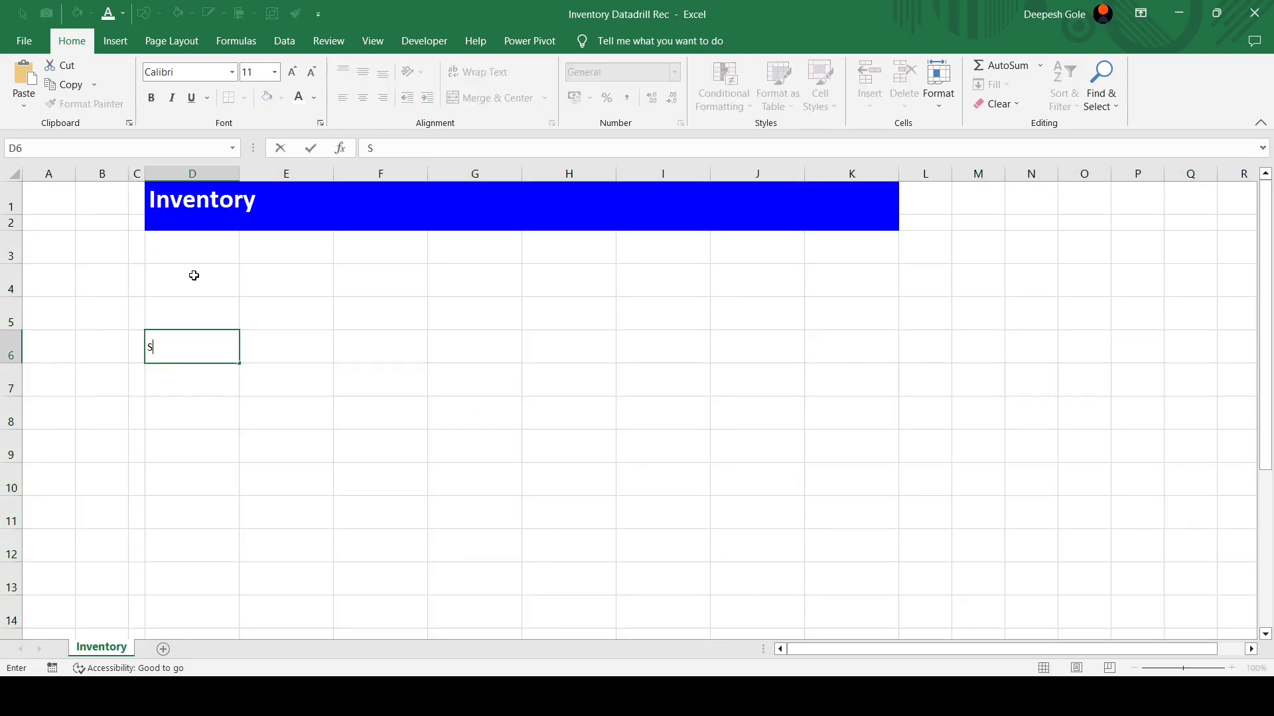
{"action": "type", "text": "n."}
{"action": "key", "text": "Tab"}
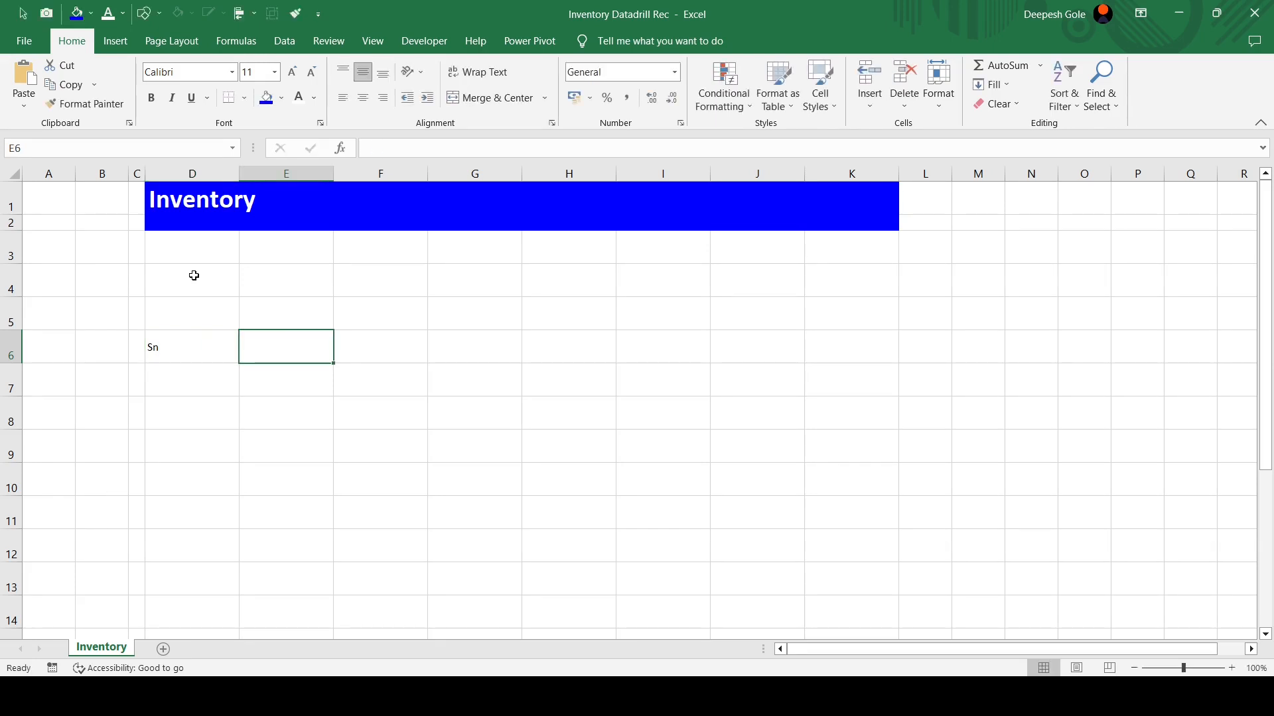
{"action": "type", "text": "Item"}
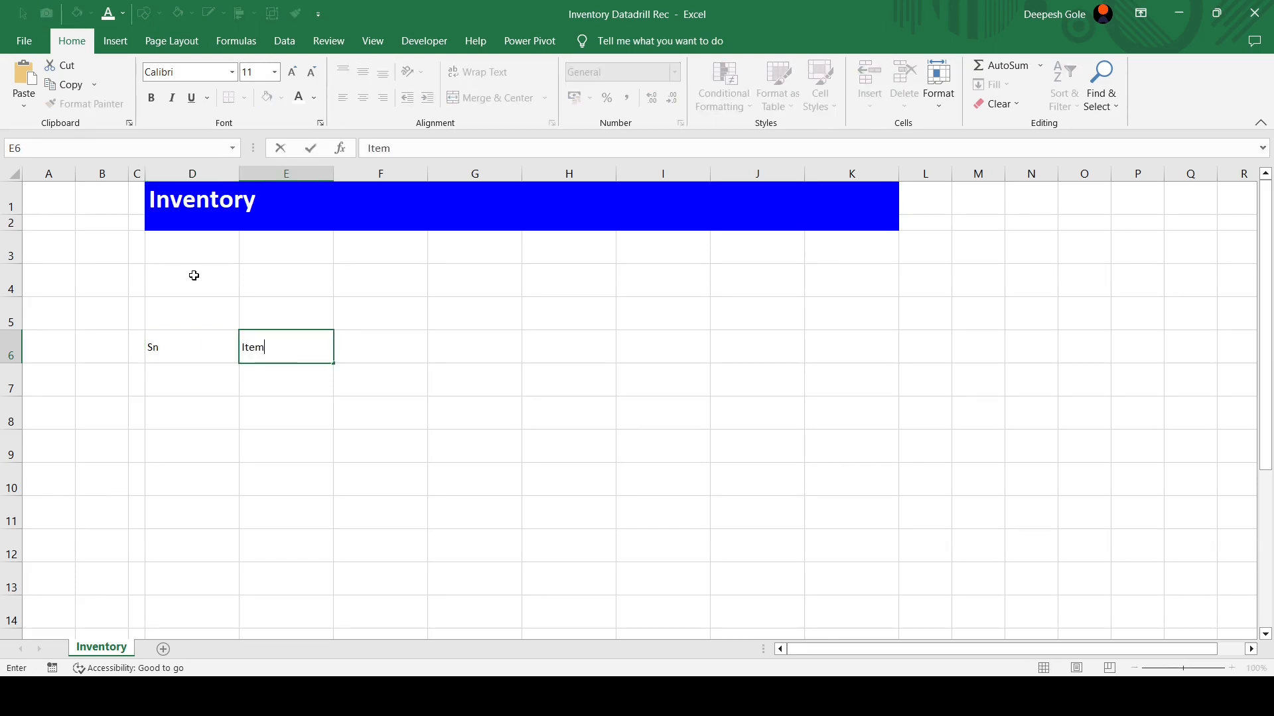
{"action": "key", "text": "Tab"}
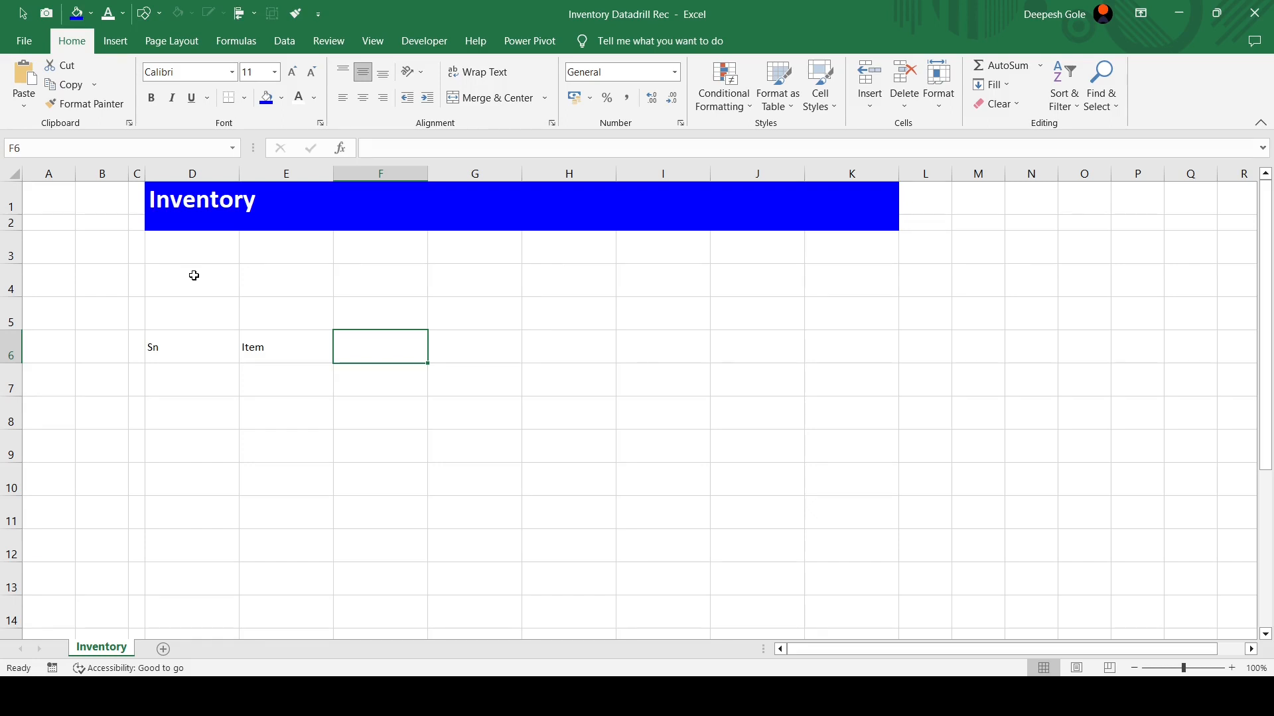
{"action": "type", "text": "Descr"}
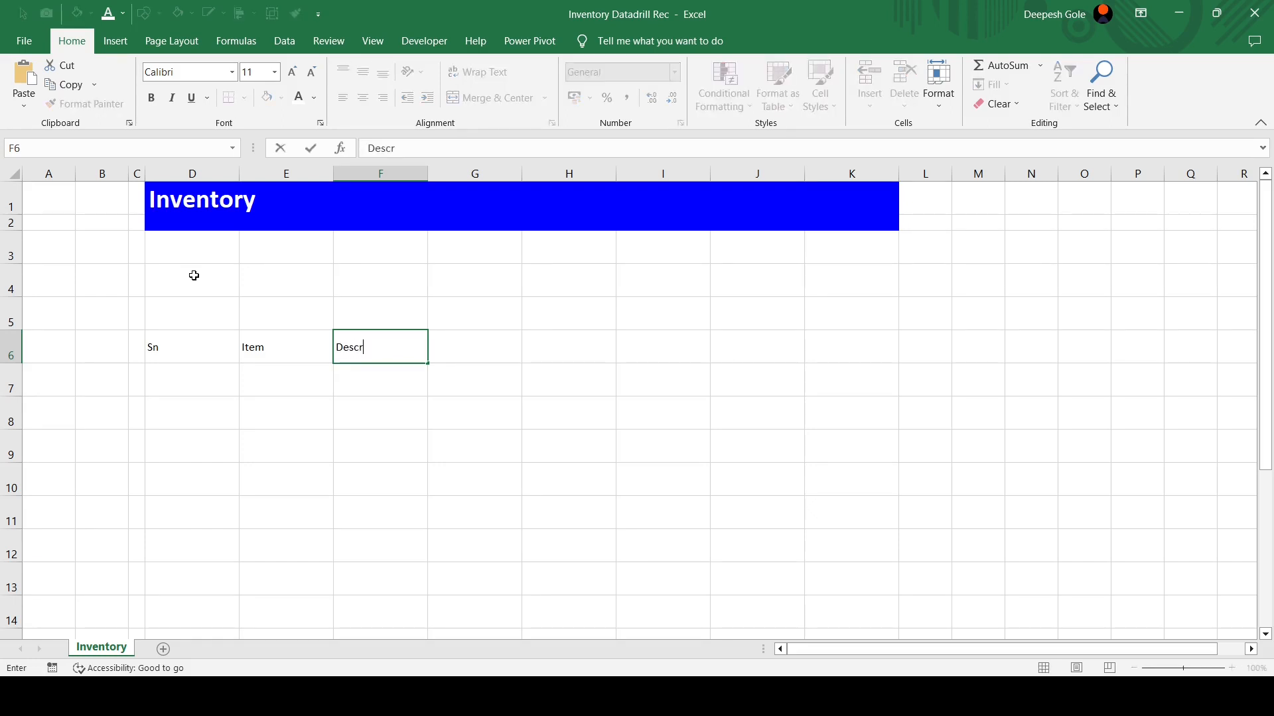
{"action": "type", "text": "iption"}
{"action": "key", "text": "Tab"}
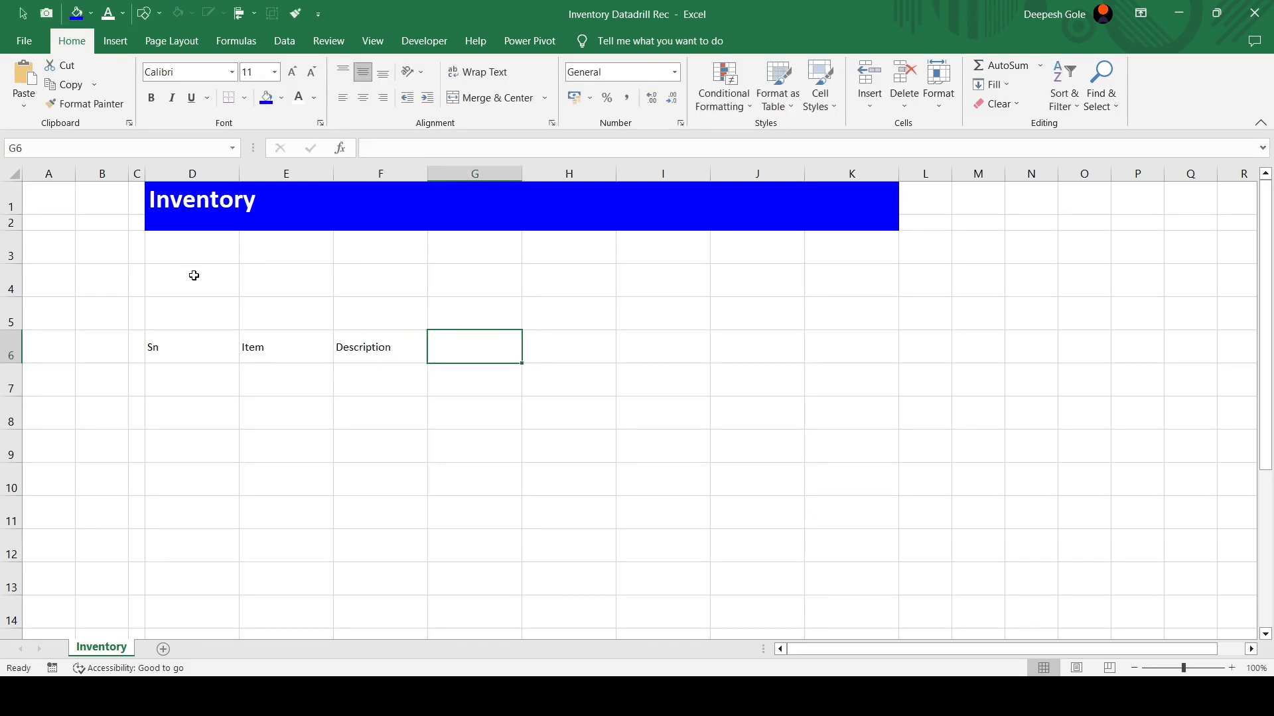
Continue the header row in G6 to K6 with "HSN/SAC", "Stock Qty", "Unit", "Price" and "Action"
{"action": "type", "text": "HSN"}
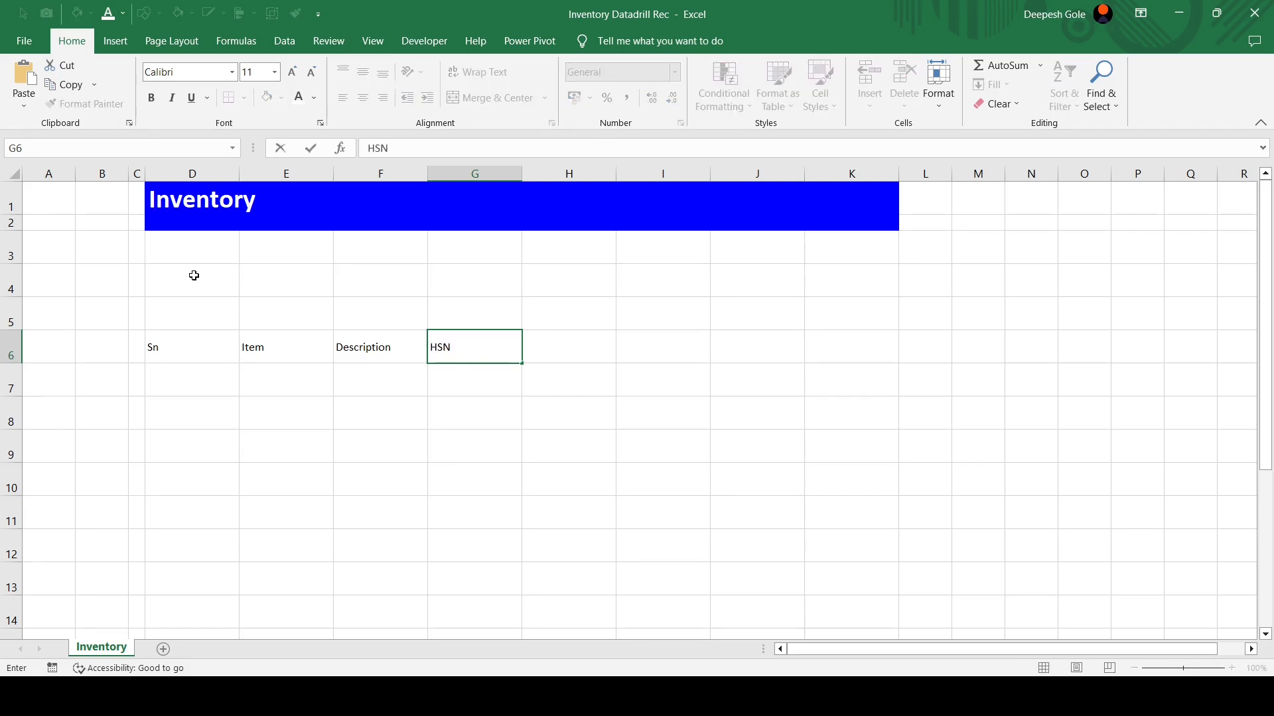
{"action": "type", "text": "/SAC"}
{"action": "key", "text": "Tab"}
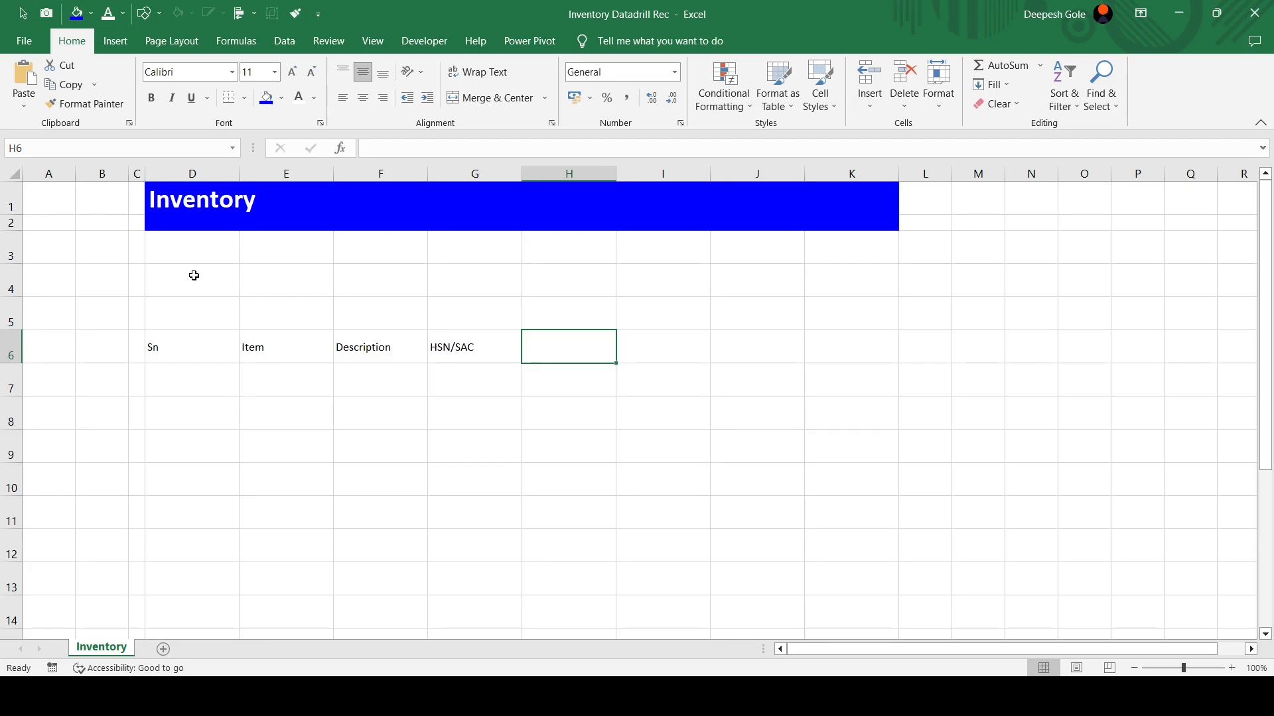
{"action": "type", "text": "Stock Qty"}
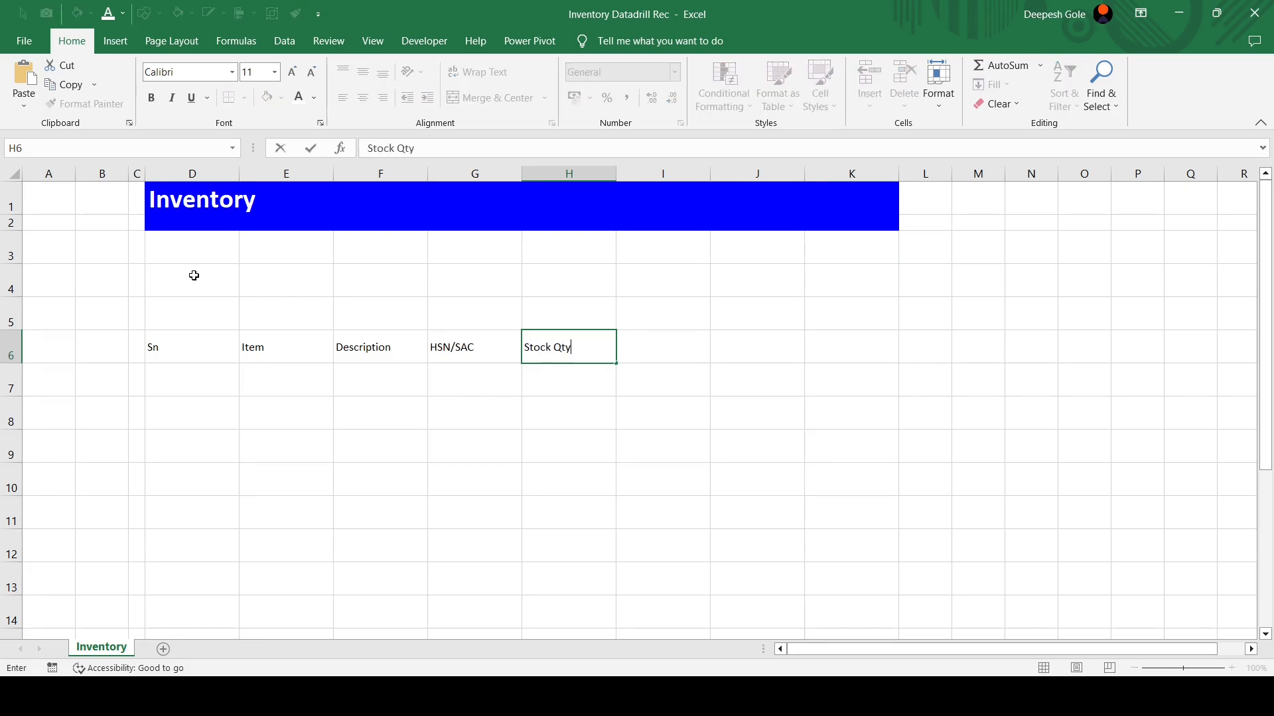
{"action": "key", "text": "Tab"}
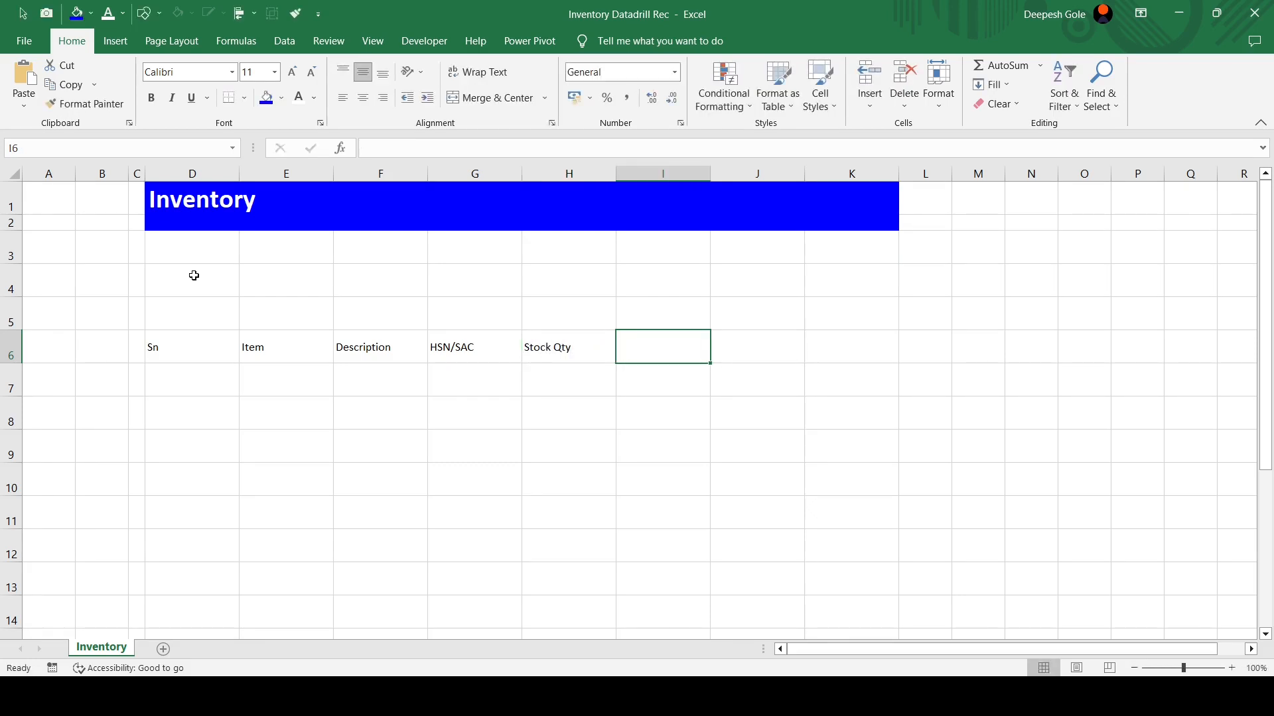
{"action": "type", "text": "Unit"}
{"action": "key", "text": "Tab"}
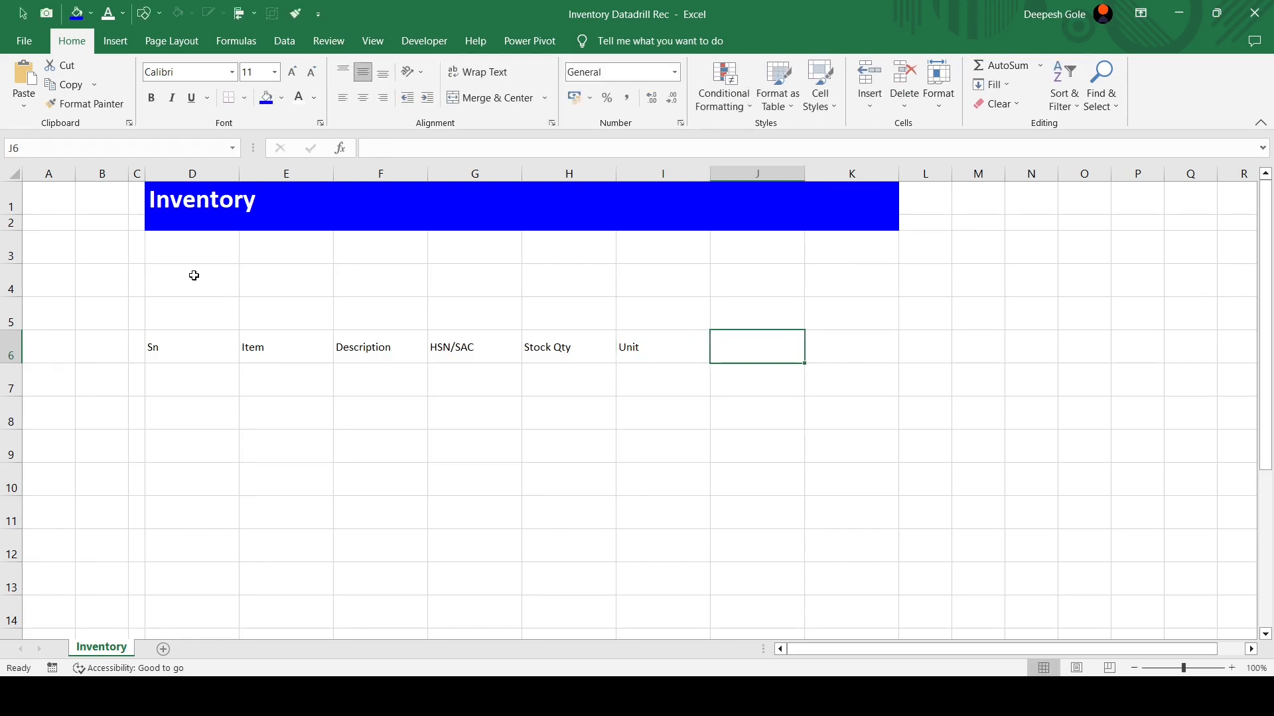
{"action": "type", "text": "Pri"}
{"action": "type", "text": "nce"}
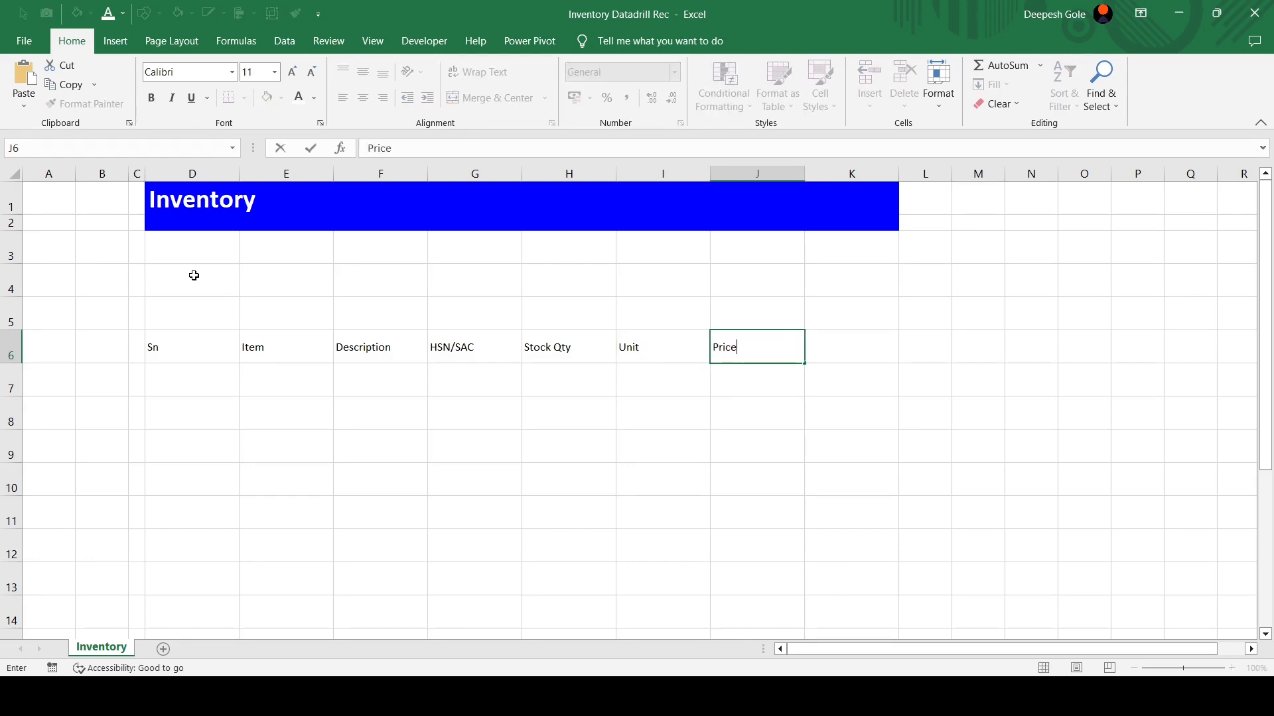
{"action": "key", "text": "Tab"}
{"action": "type", "text": "Action"}
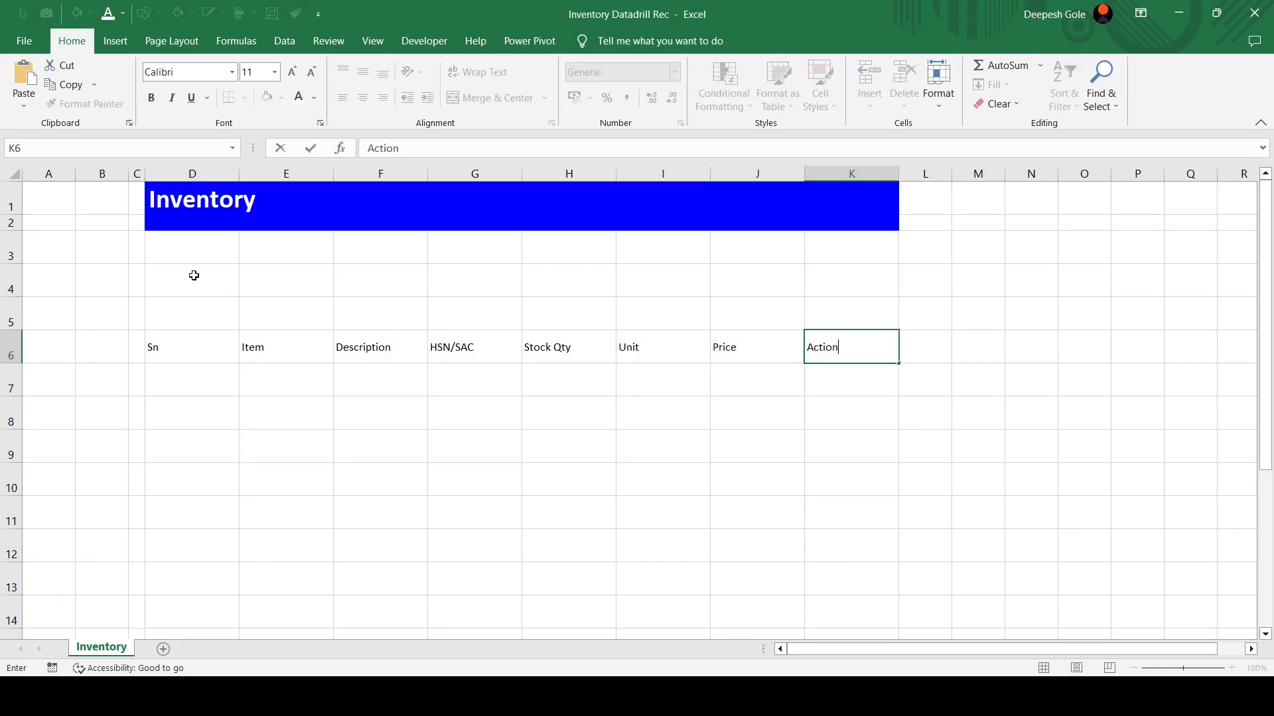
{"action": "key", "text": "Return"}
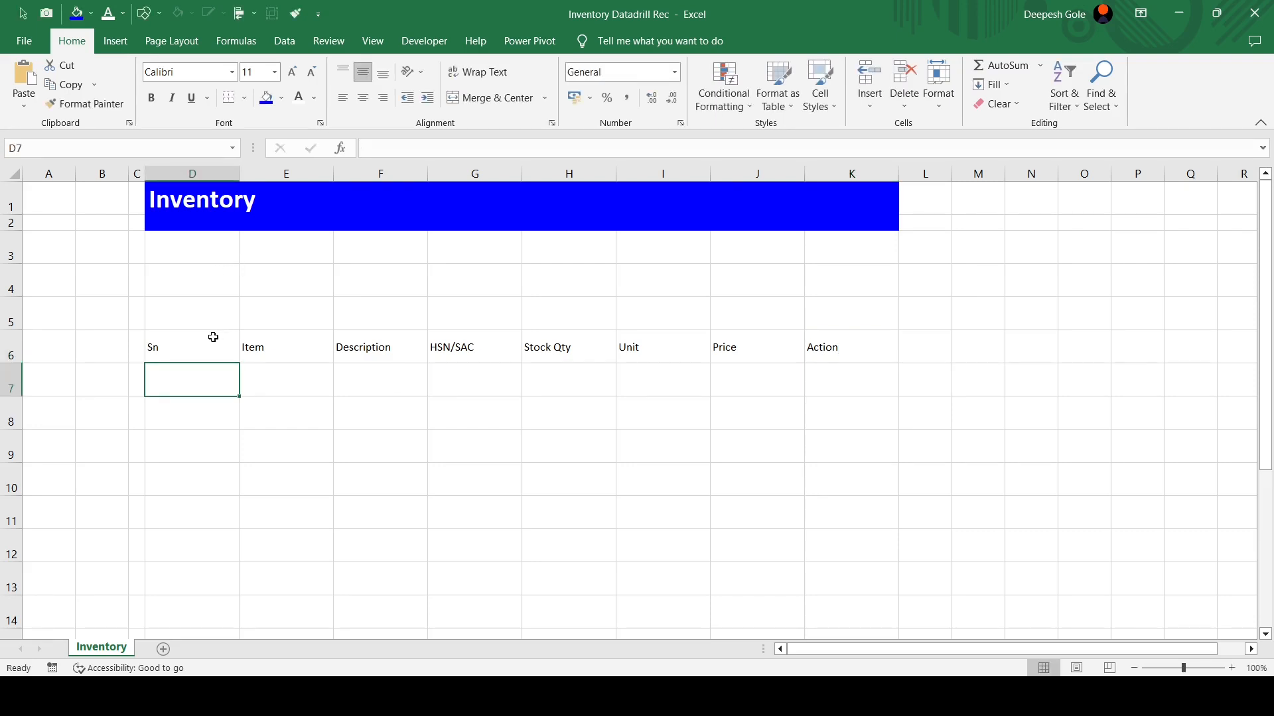
Convert the header range D6:K6 into a table that has headers
{"action": "left_click", "coordinate": [213, 338]}
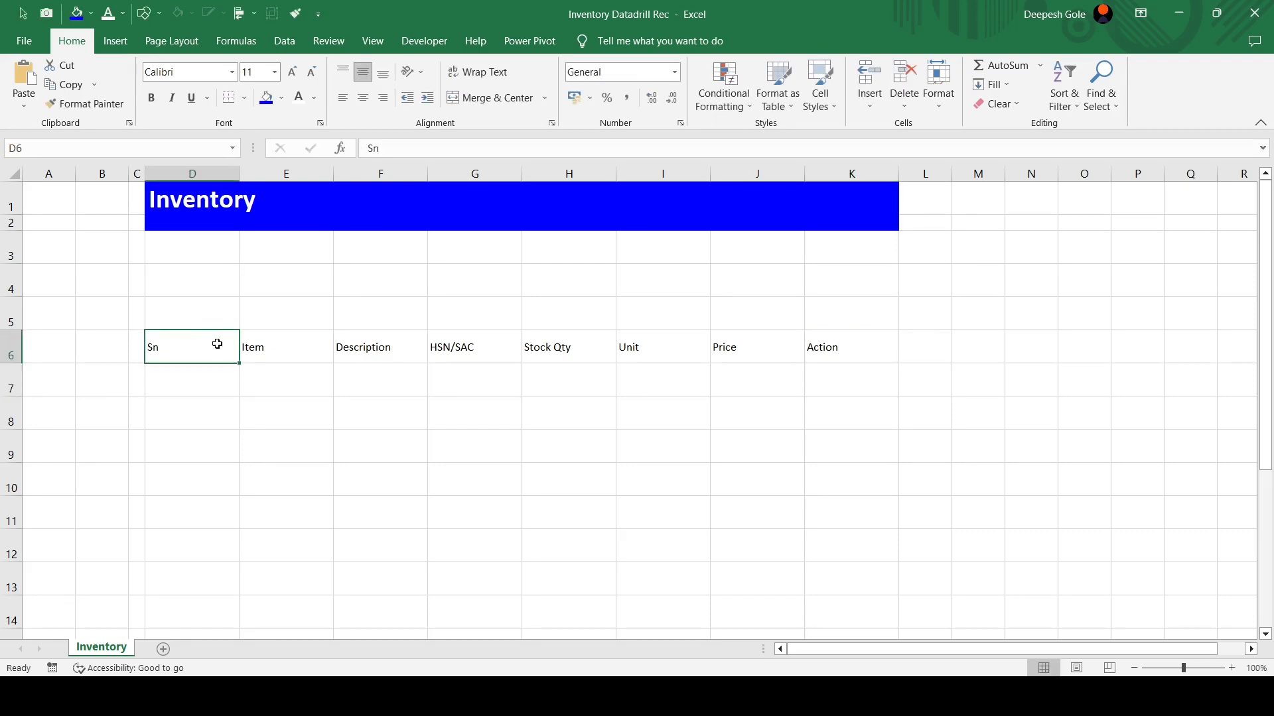
{"action": "key", "text": "ctrl+shift+Right"}
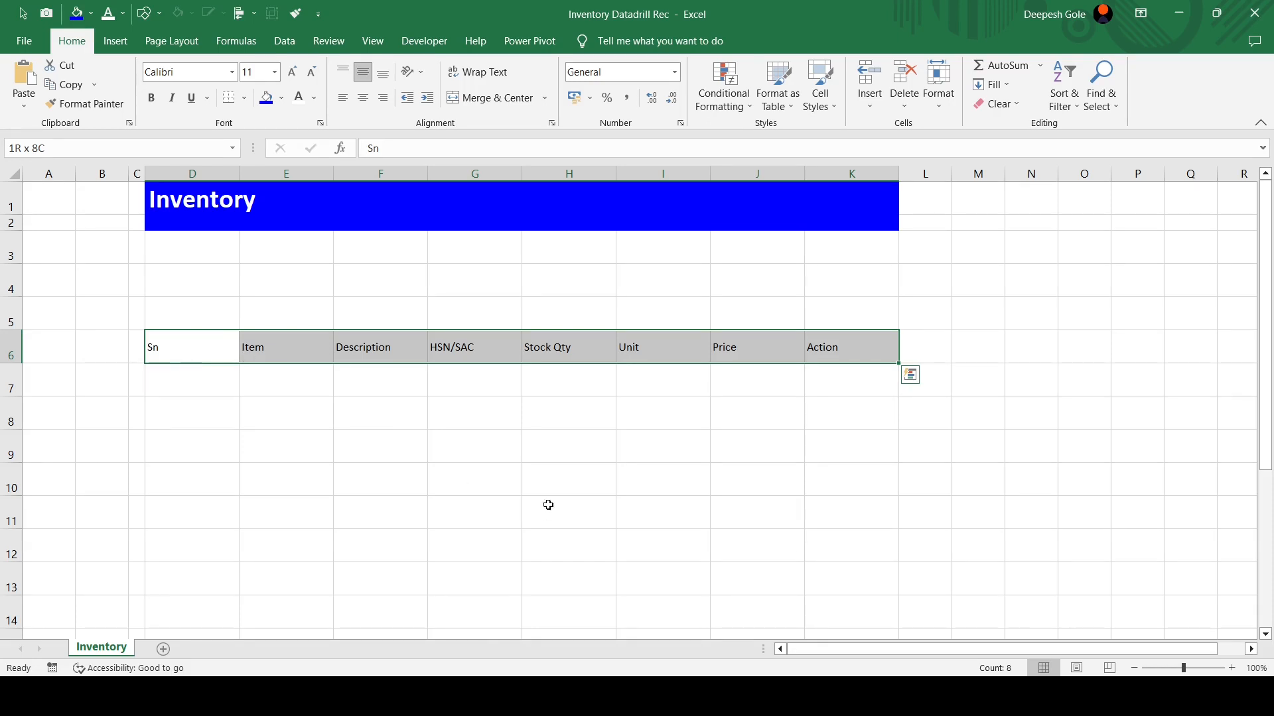
{"action": "key", "text": "ctrl+t"}
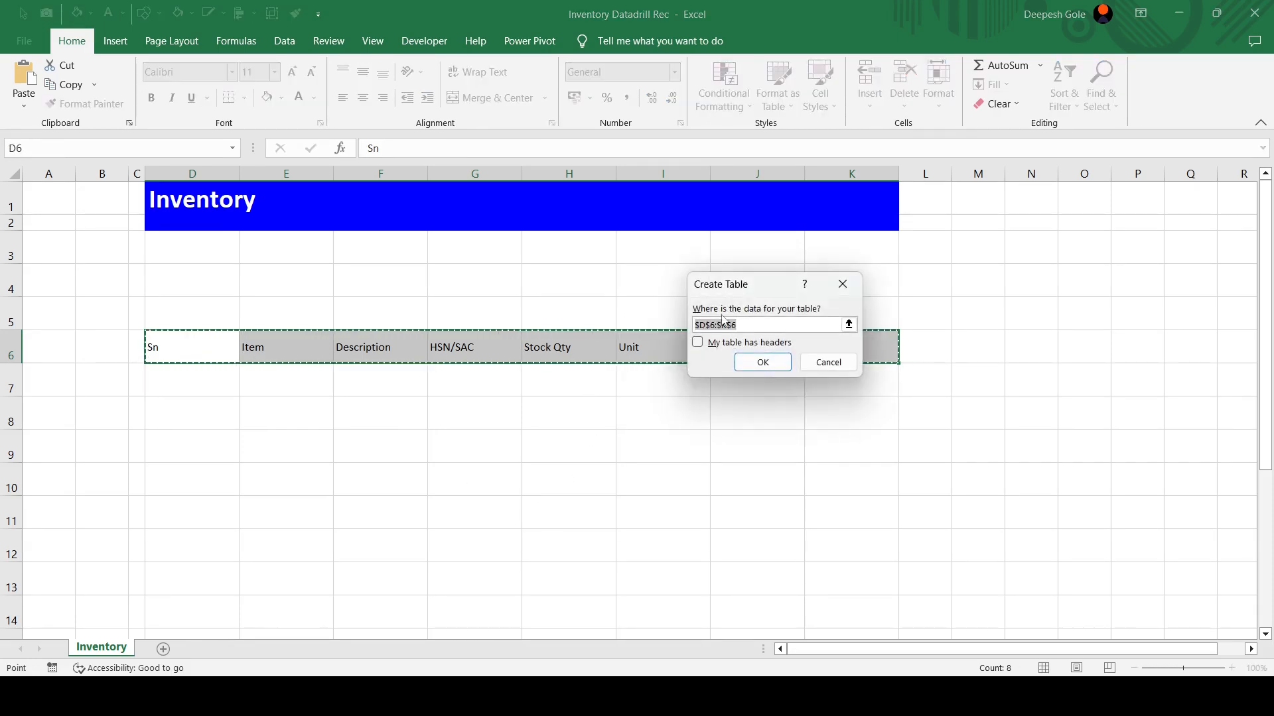
{"action": "left_click_drag", "start_coordinate": [744, 291], "coordinate": [954, 257]}
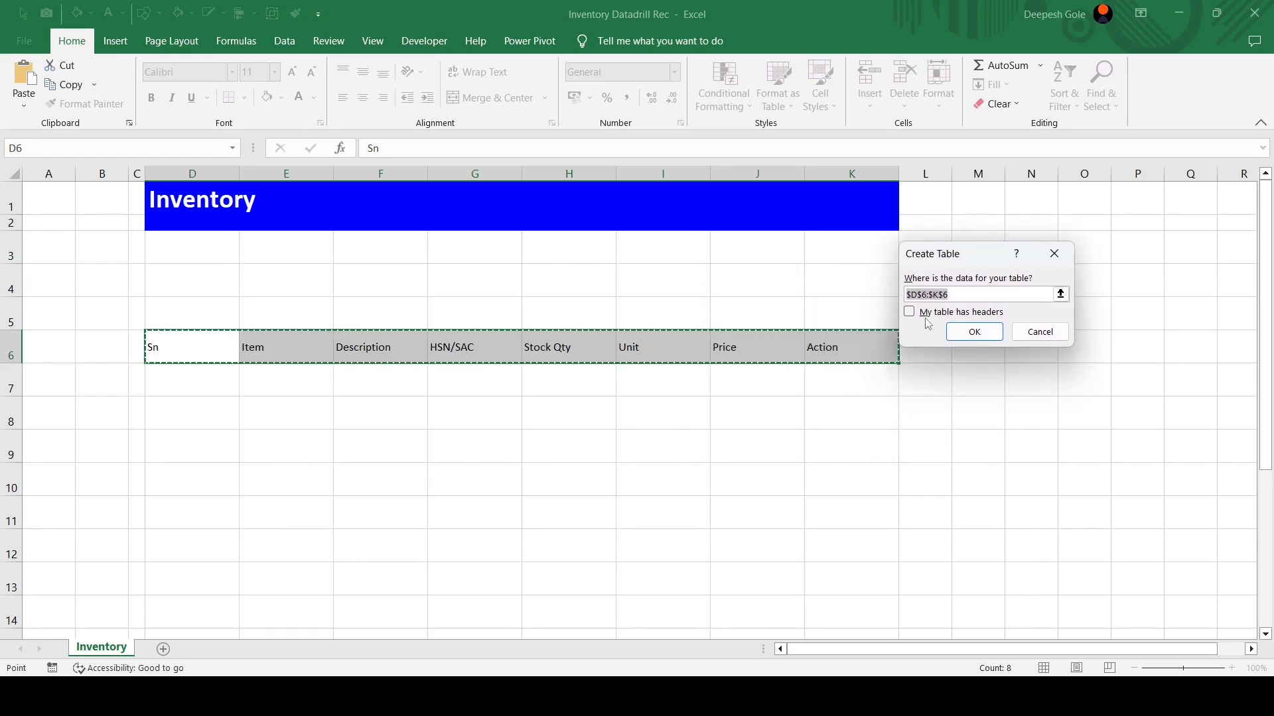
{"action": "left_click", "coordinate": [945, 317]}
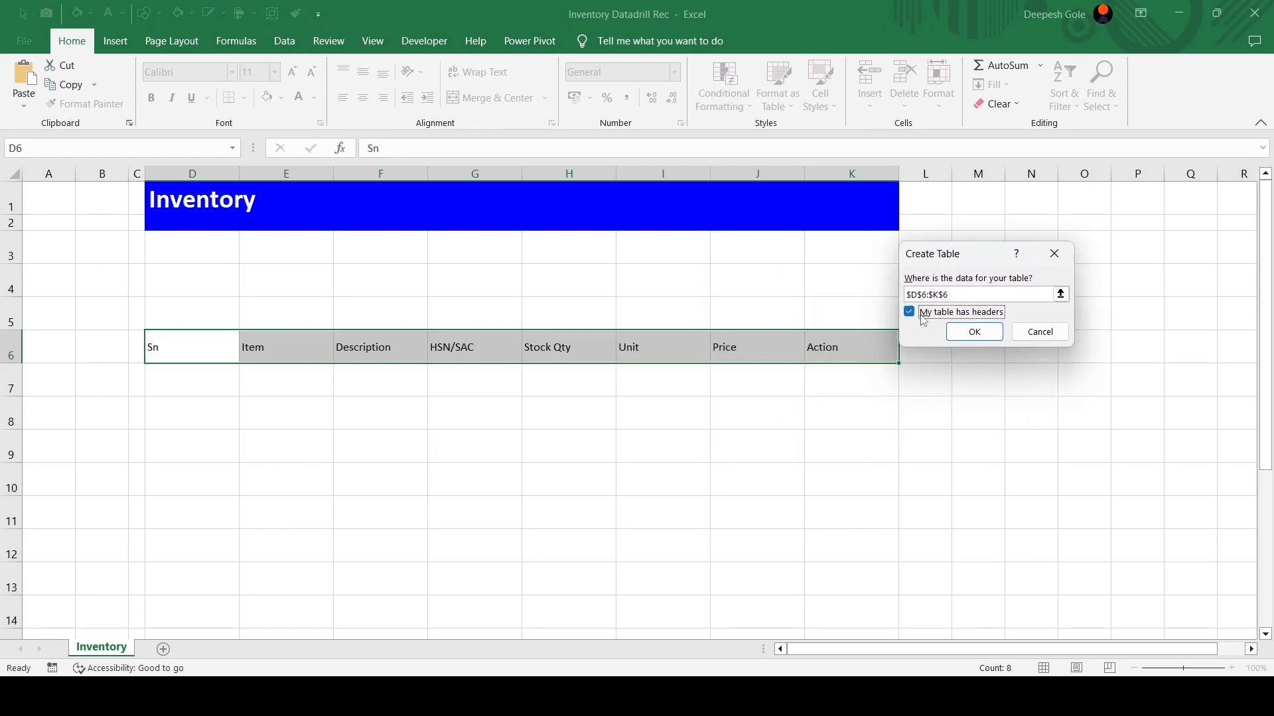
{"action": "left_click", "coordinate": [975, 332]}
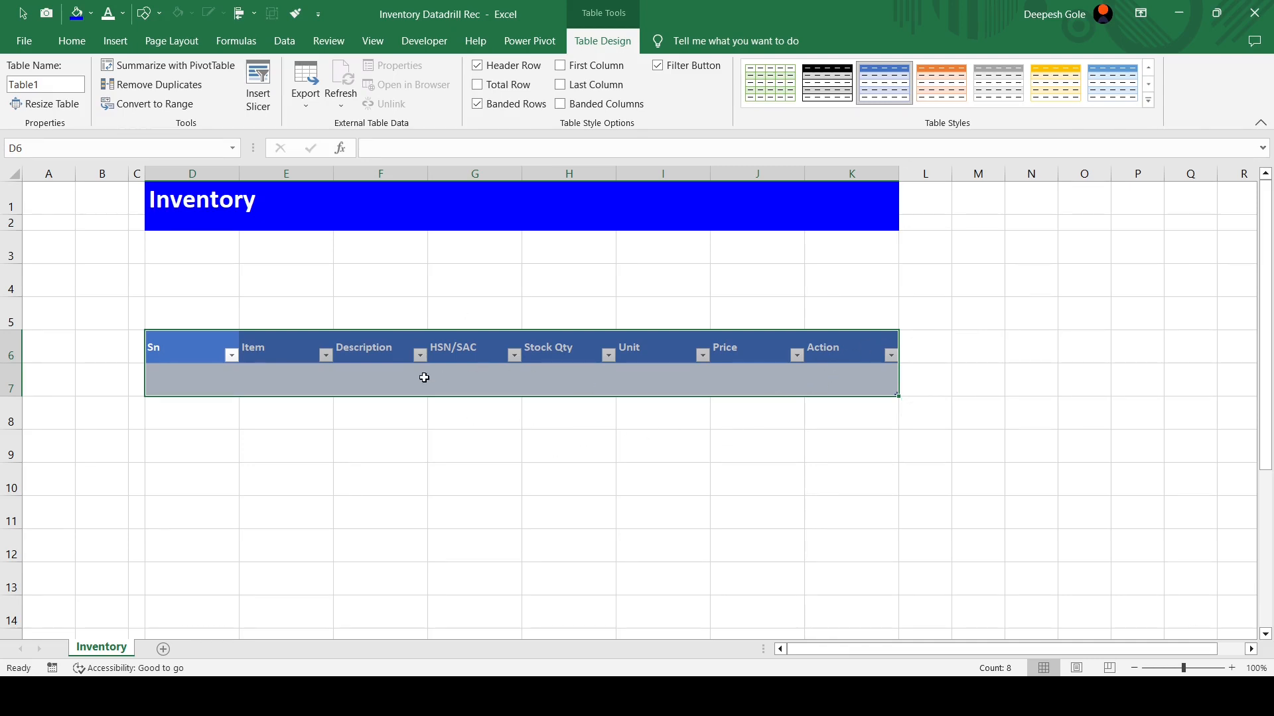
Name the table "tbl_inventory" and turn off its filter buttons
{"action": "left_click", "coordinate": [482, 375]}
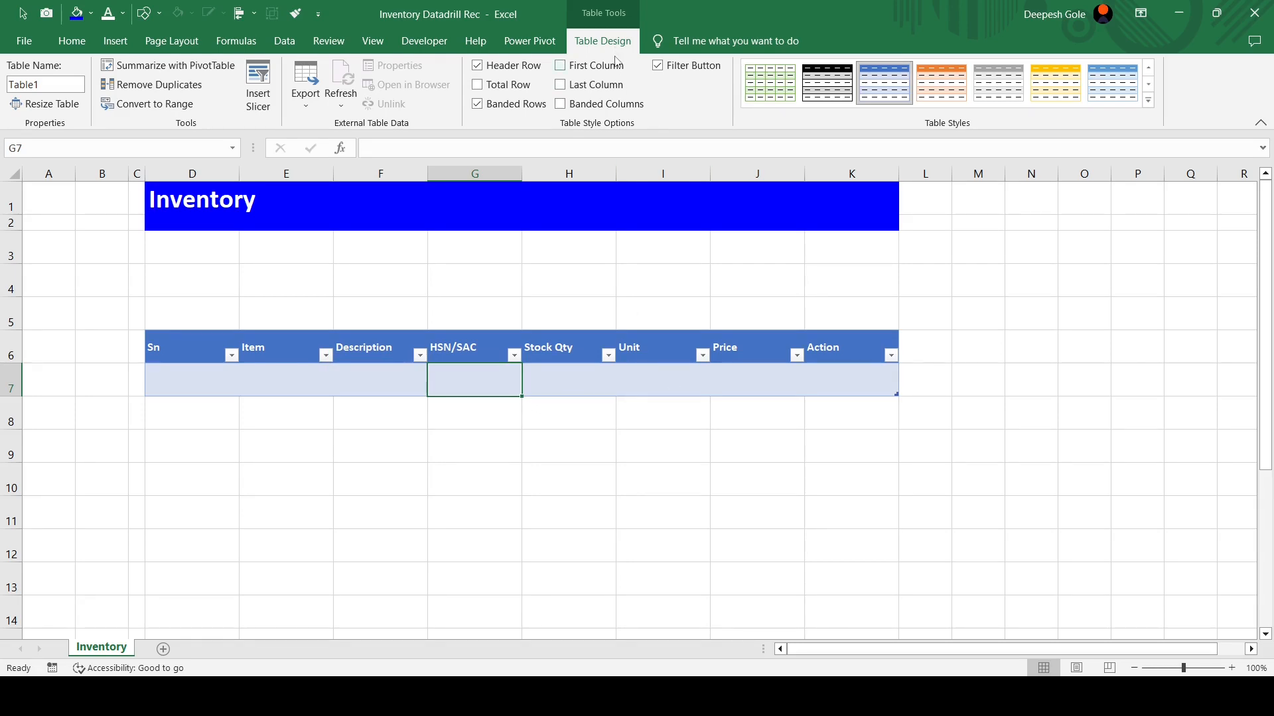
{"action": "left_click", "coordinate": [59, 84]}
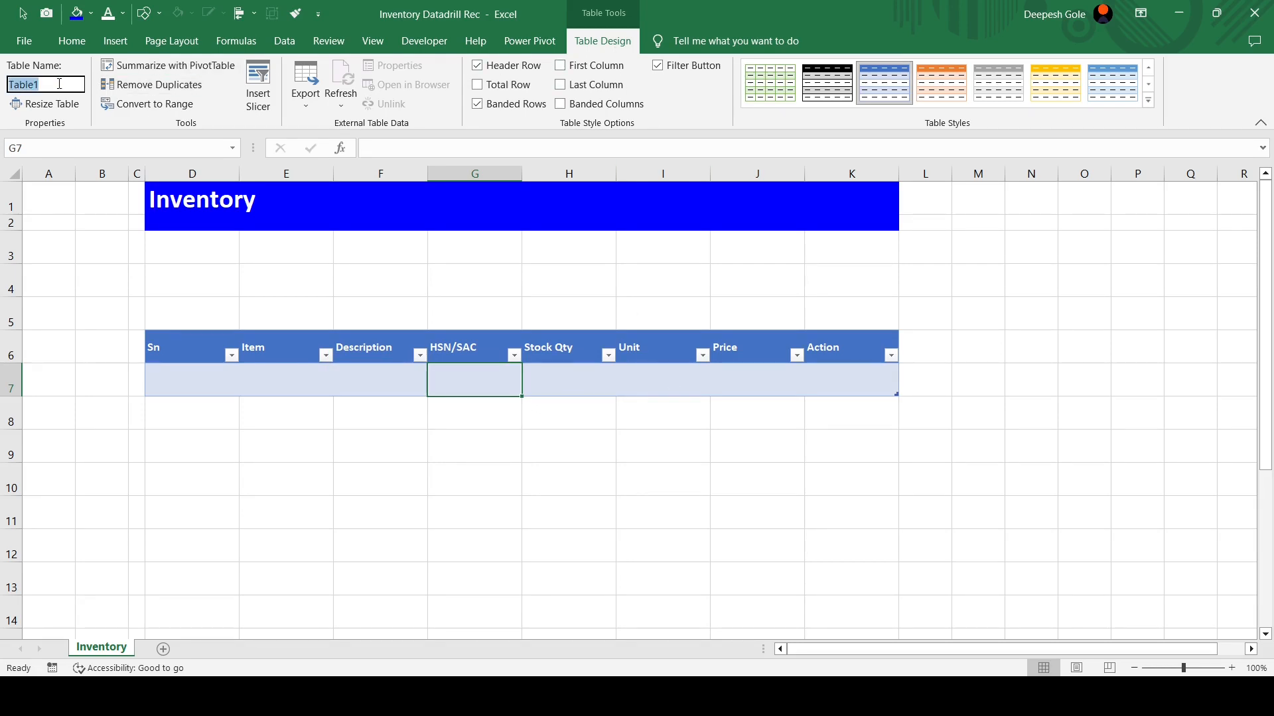
{"action": "type", "text": "tbl_inventory"}
{"action": "key", "text": "Return"}
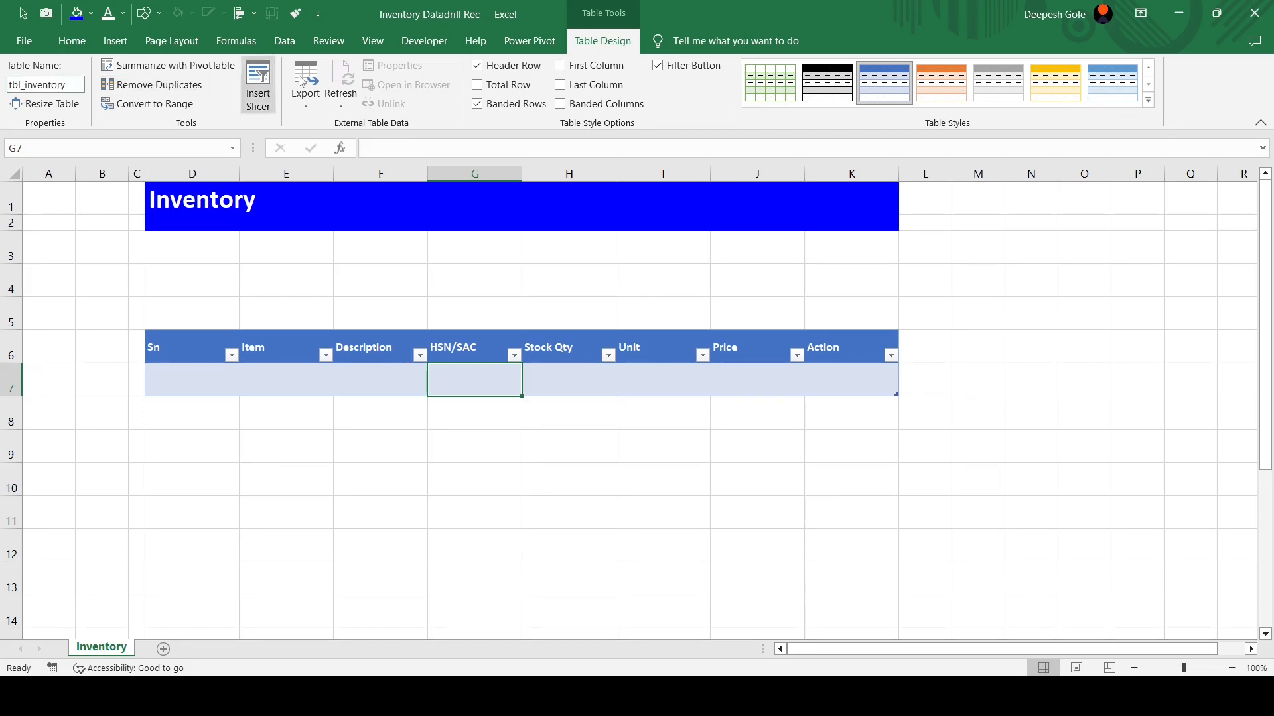
{"action": "left_click", "coordinate": [689, 67]}
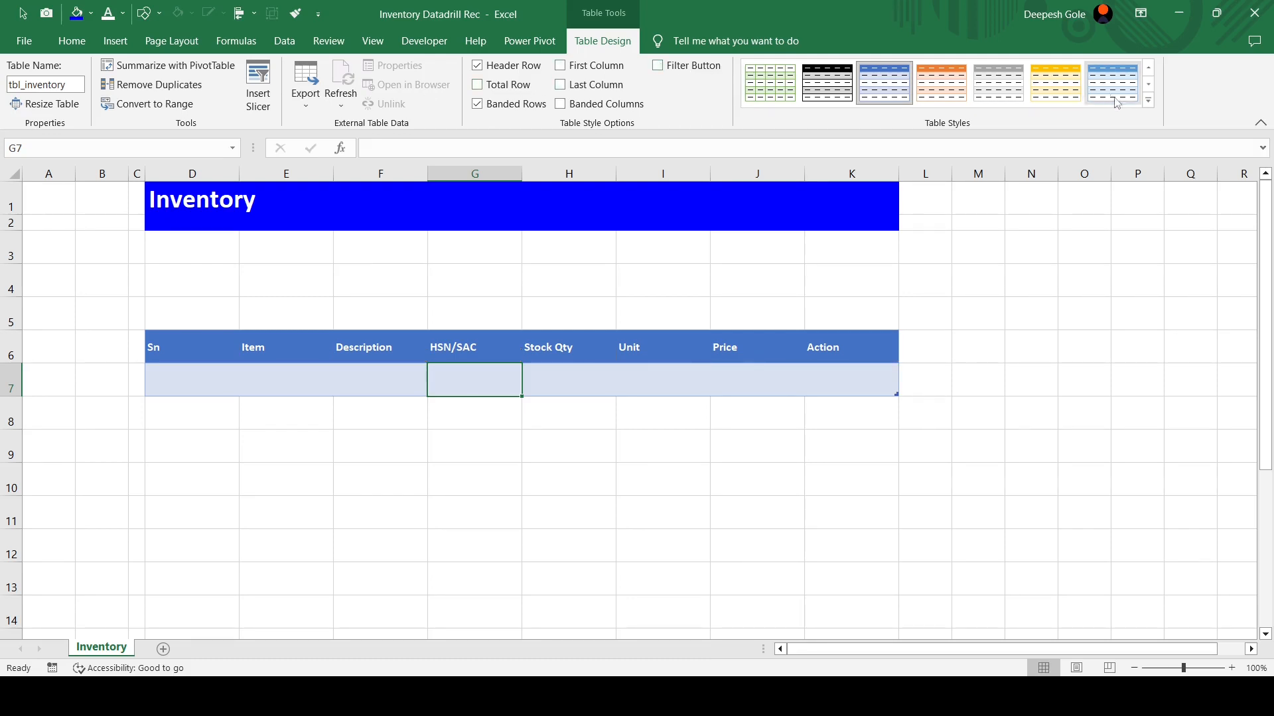
Start a new custom table style named "inventoryTable"
{"action": "left_click", "coordinate": [1148, 100]}
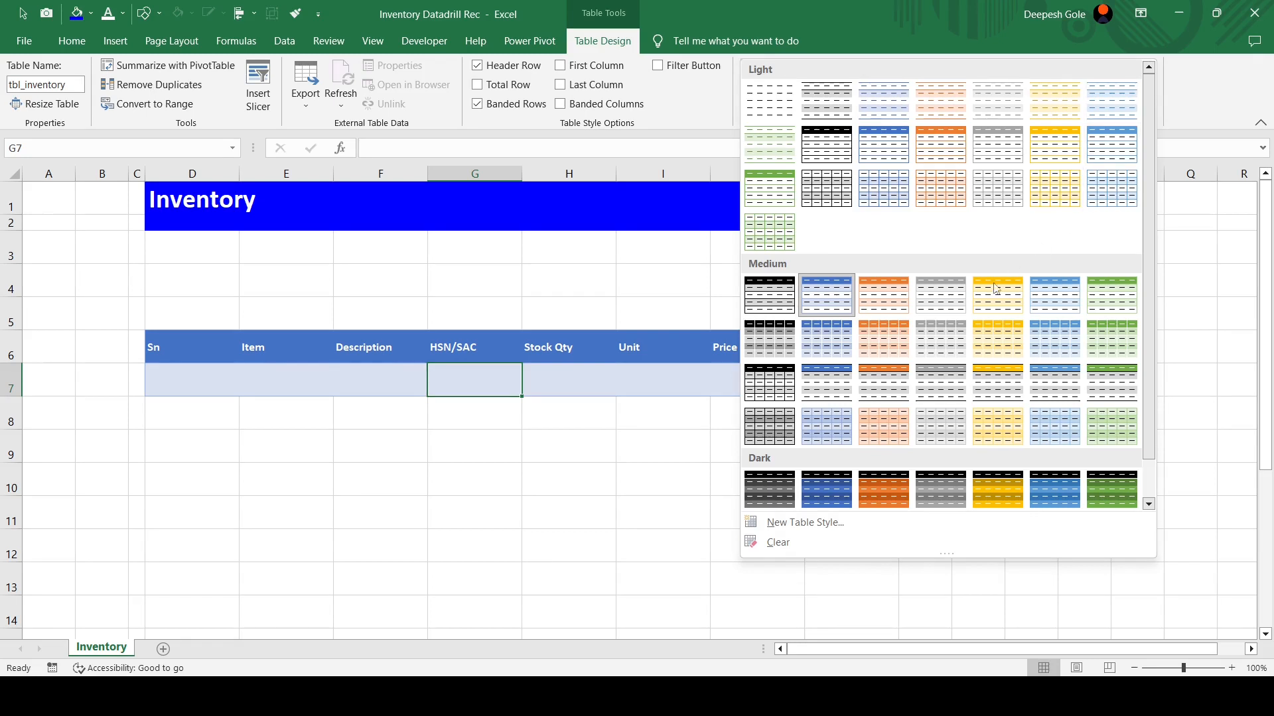
{"action": "left_click", "coordinate": [802, 529]}
{"action": "left_click_drag", "start_coordinate": [872, 135], "coordinate": [787, 103]}
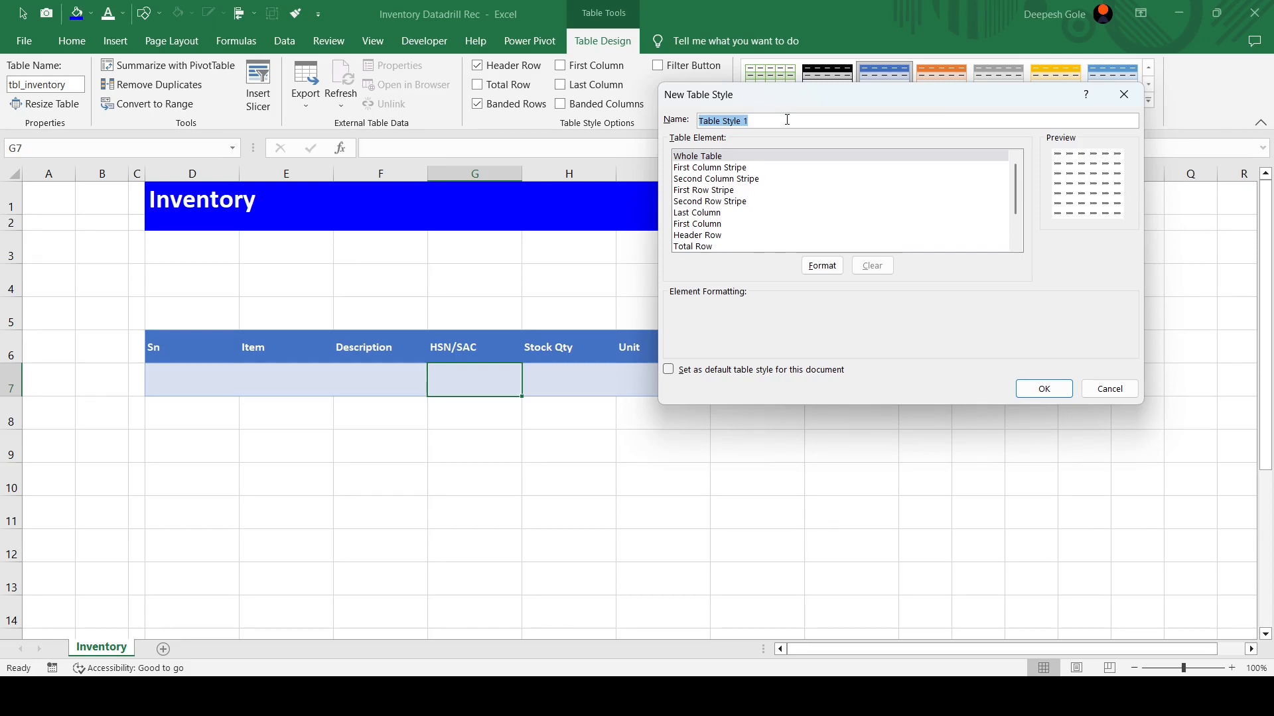
{"action": "type", "text": "inventoryTable"}
Give the First Row Stripe element of the new table style a light grey outline border
{"action": "left_click", "coordinate": [720, 192]}
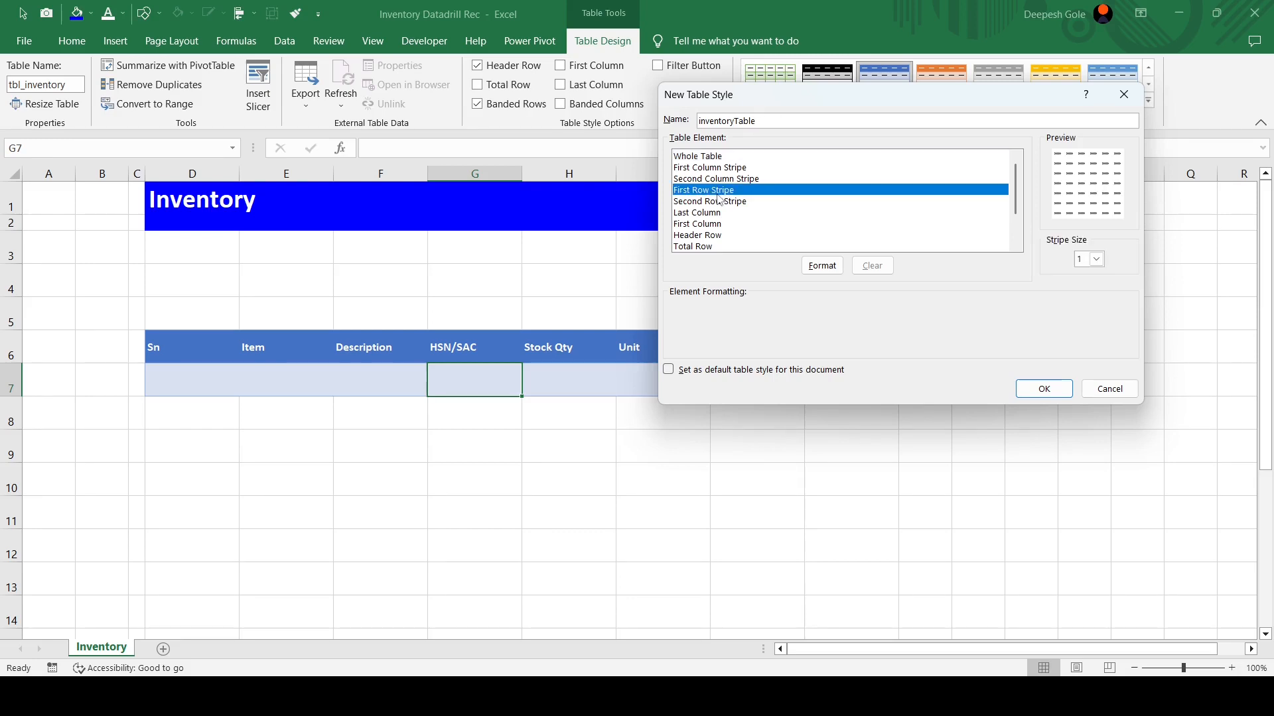
{"action": "left_click", "coordinate": [823, 266]}
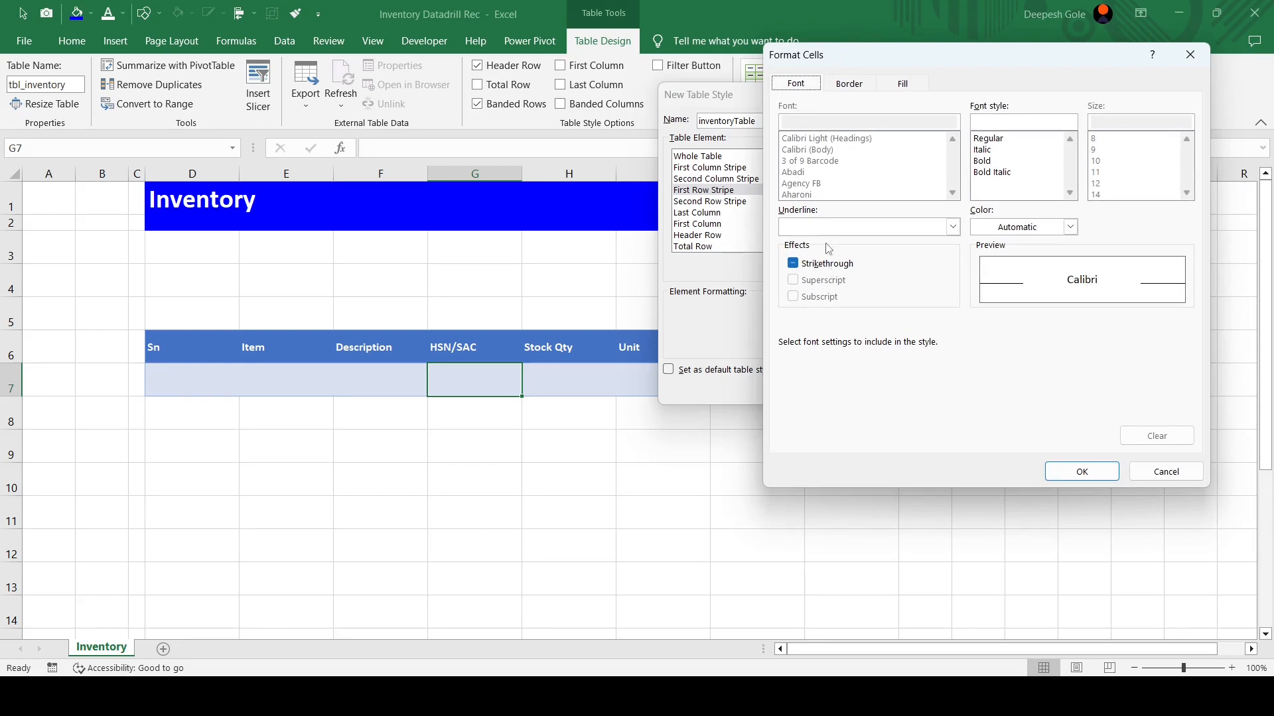
{"action": "left_click_drag", "start_coordinate": [855, 64], "coordinate": [814, 61]}
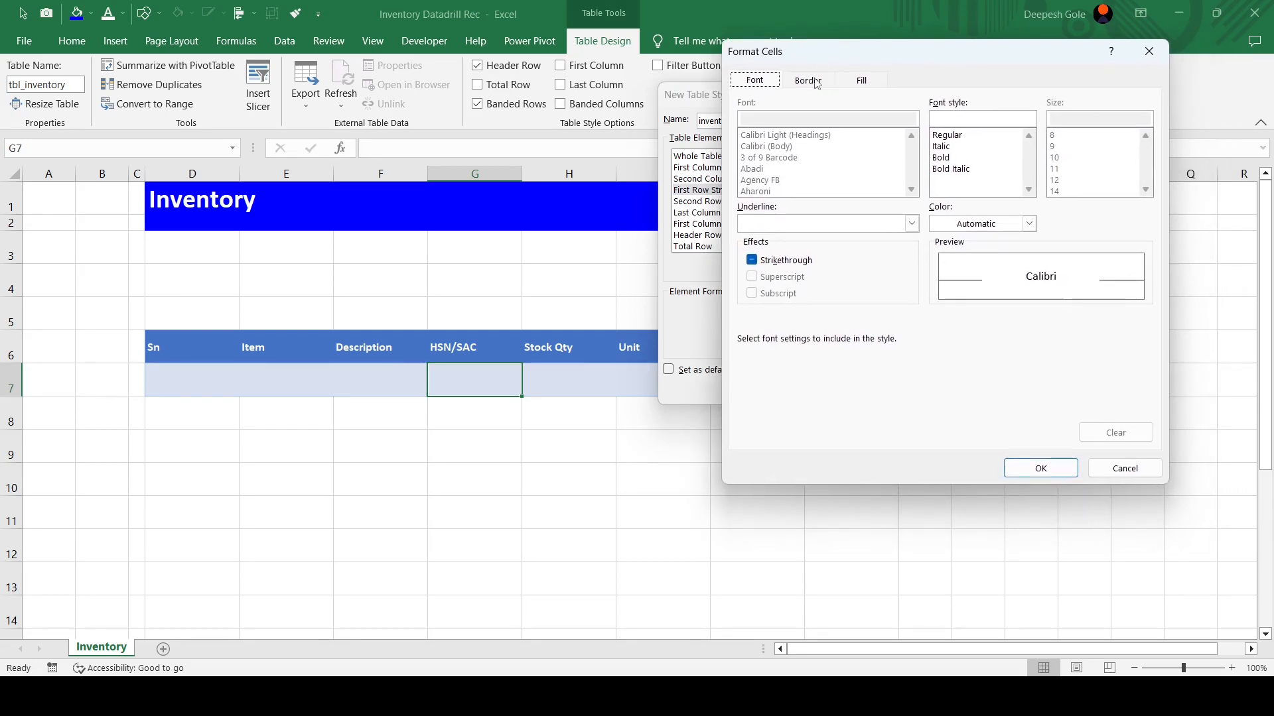
{"action": "left_click", "coordinate": [808, 80]}
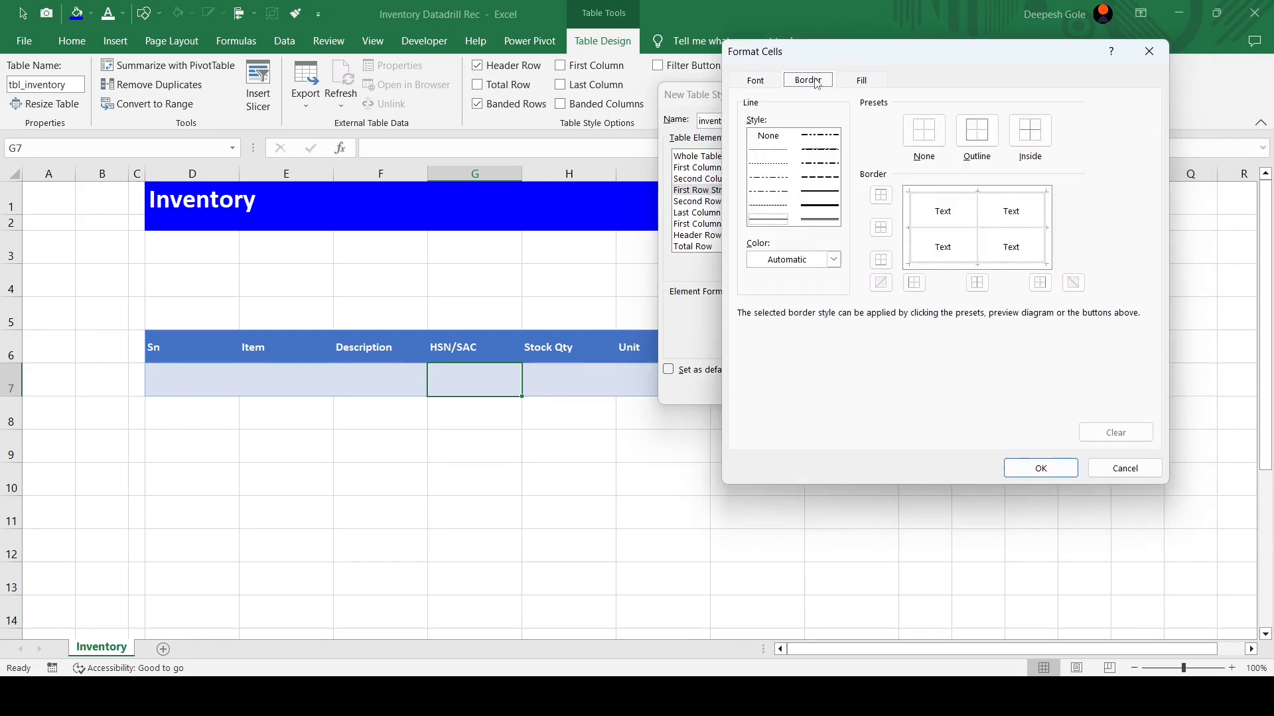
{"action": "left_click", "coordinate": [834, 260]}
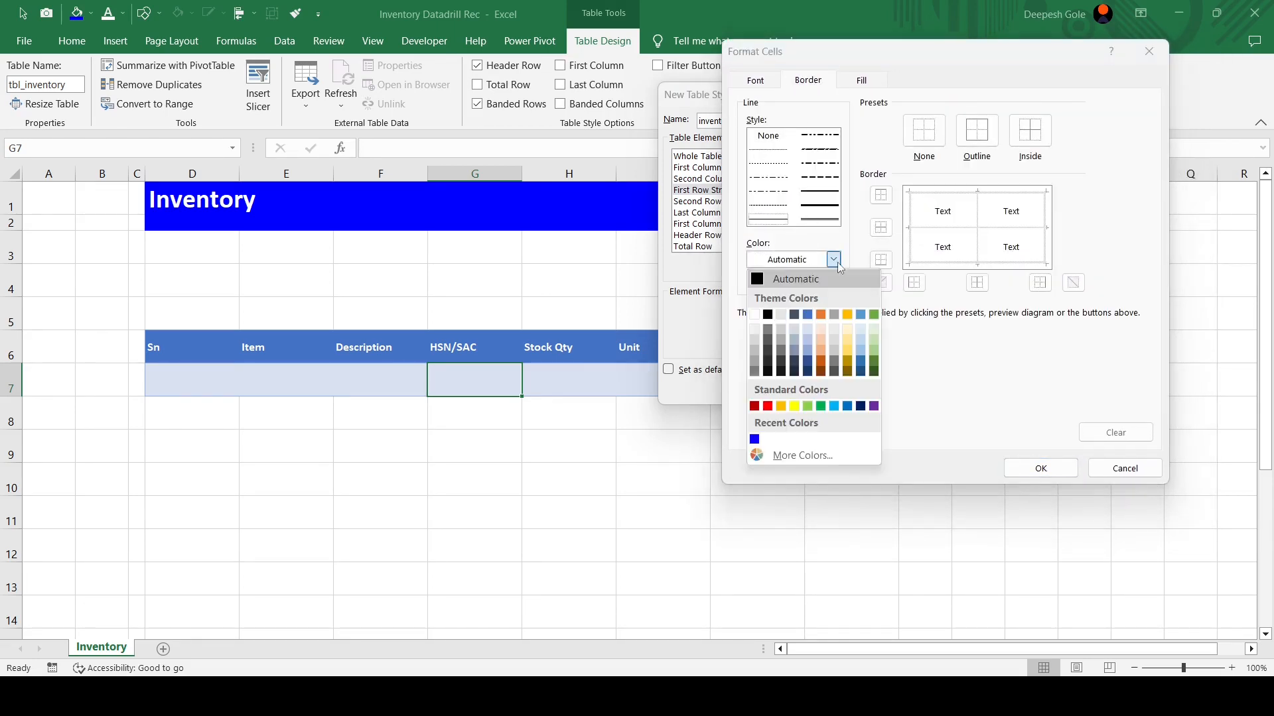
{"action": "left_click", "coordinate": [758, 341]}
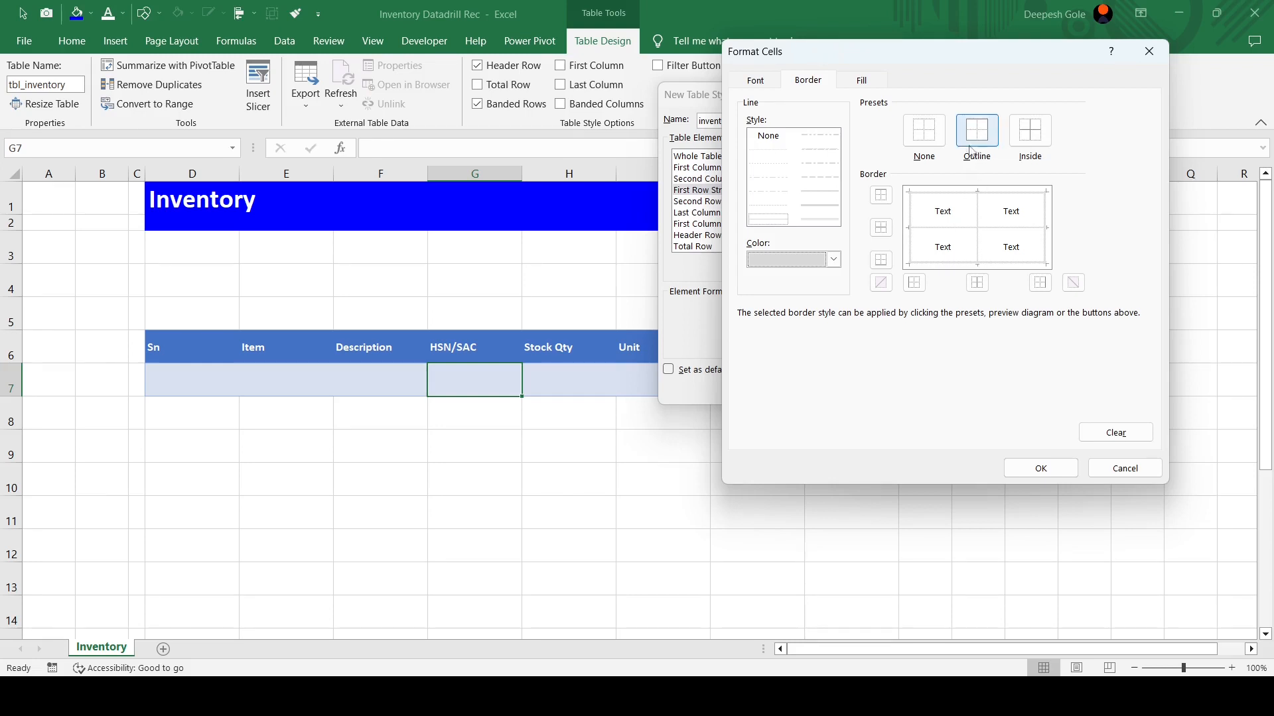
{"action": "left_click", "coordinate": [926, 137]}
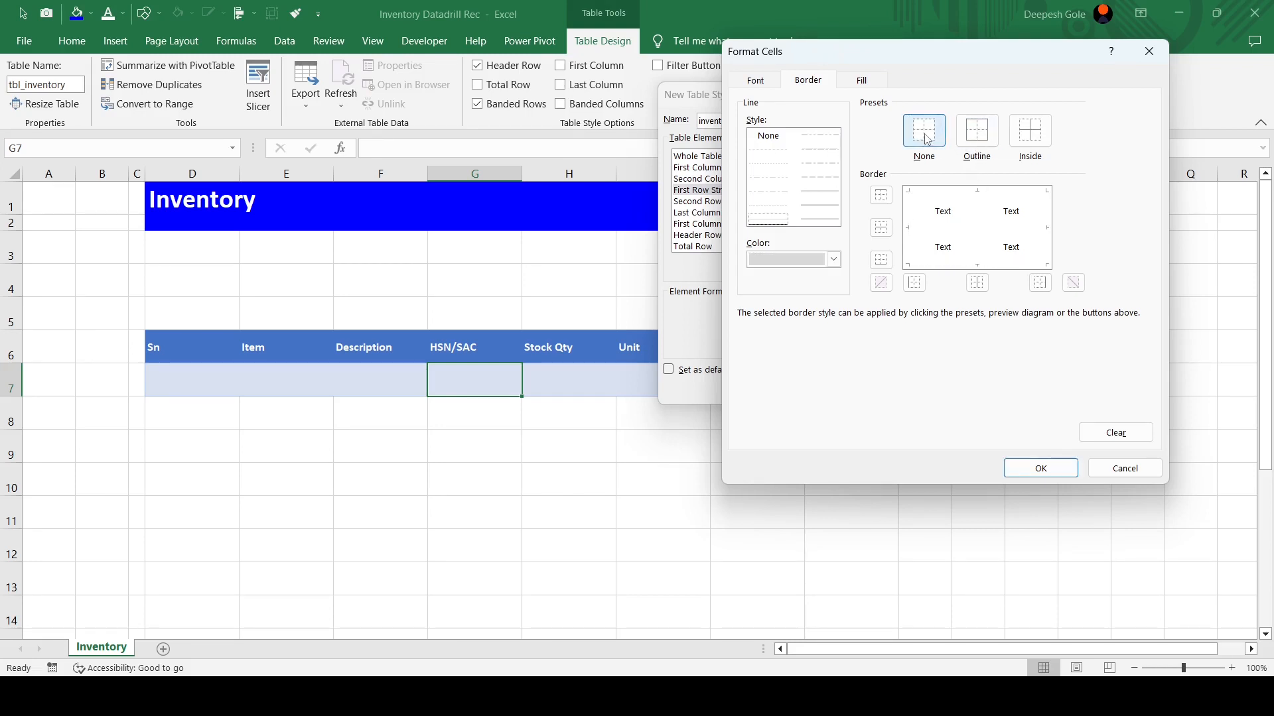
{"action": "left_click", "coordinate": [979, 137]}
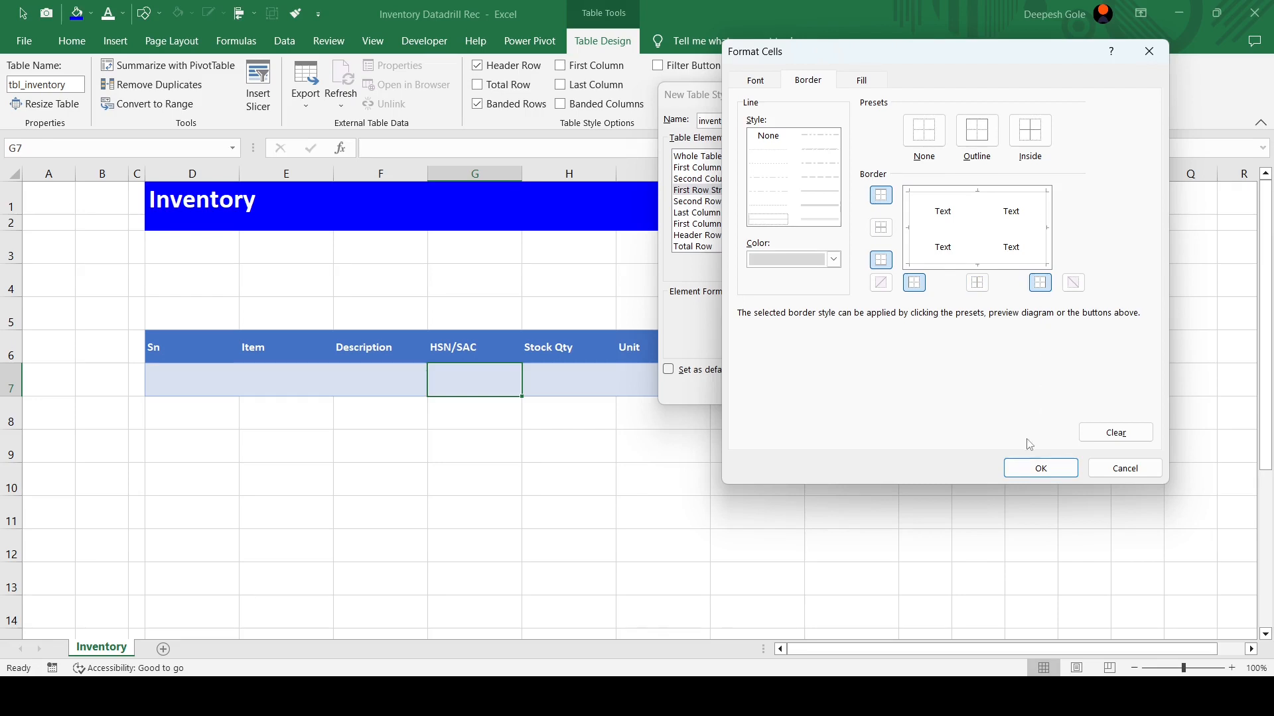
{"action": "left_click", "coordinate": [1041, 468]}
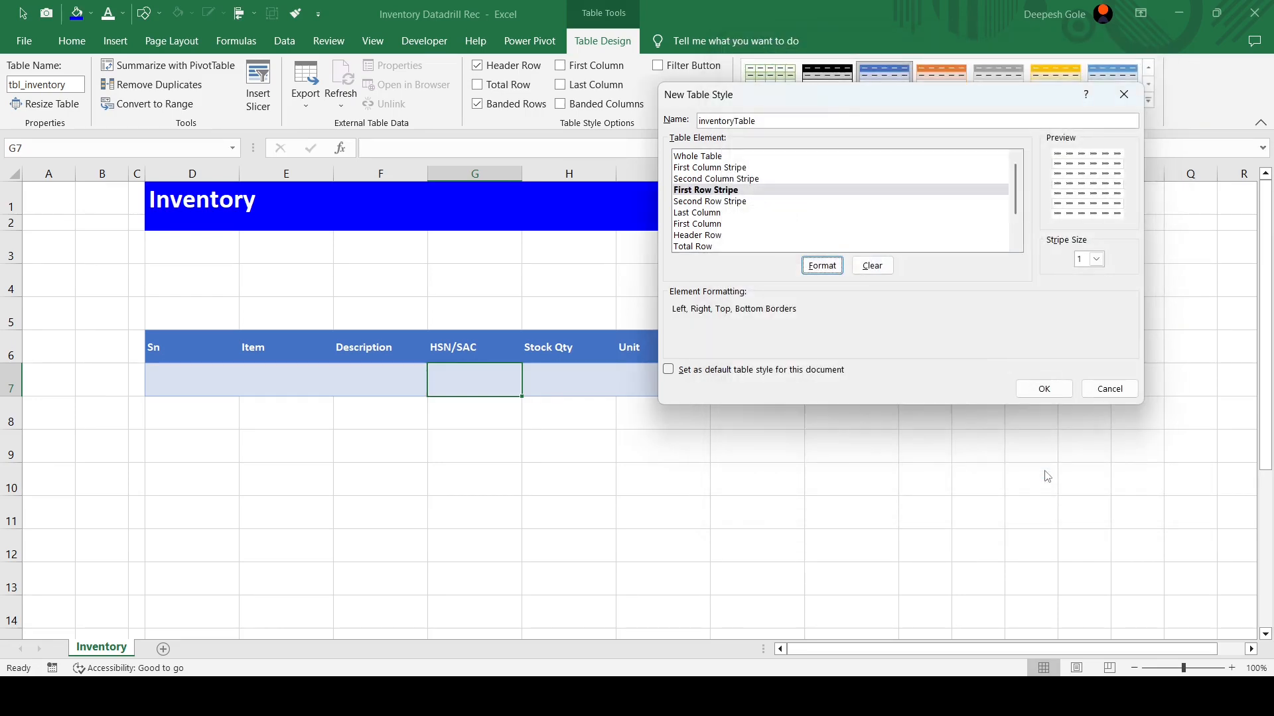
Give the Second Row Stripe element of the new table style a light grey outline border
{"action": "left_click", "coordinate": [723, 201]}
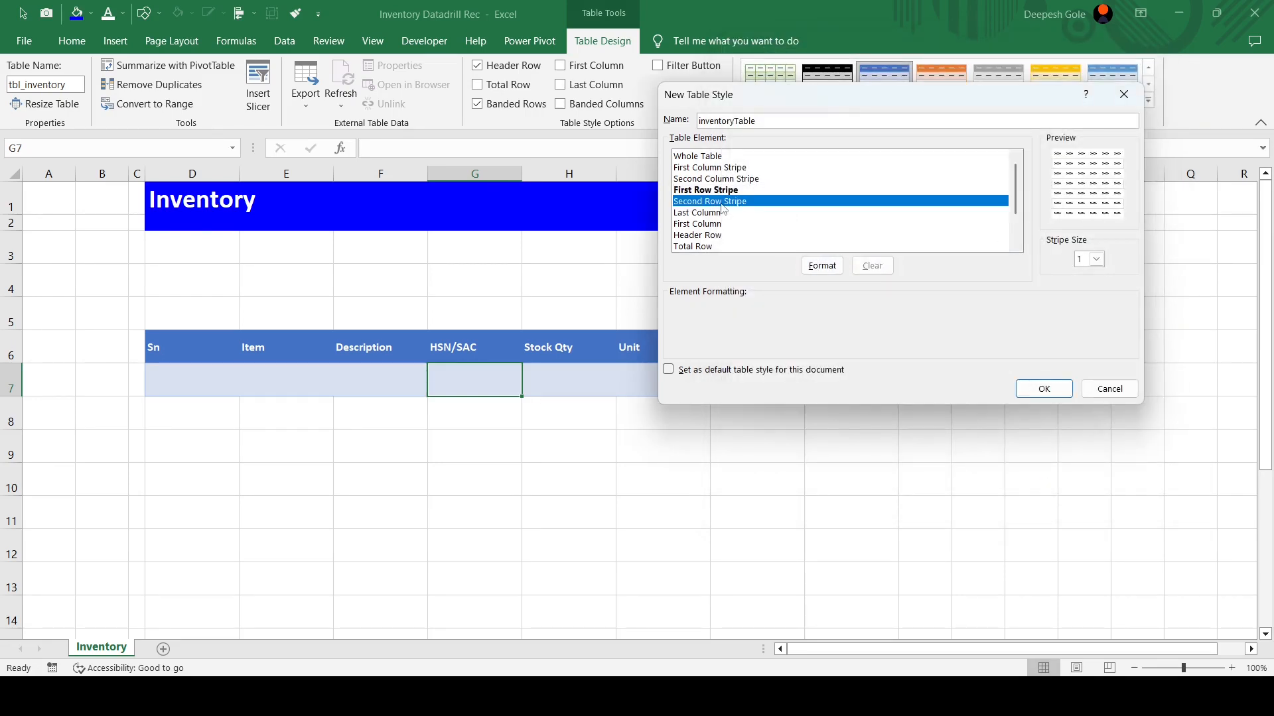
{"action": "left_click", "coordinate": [822, 265]}
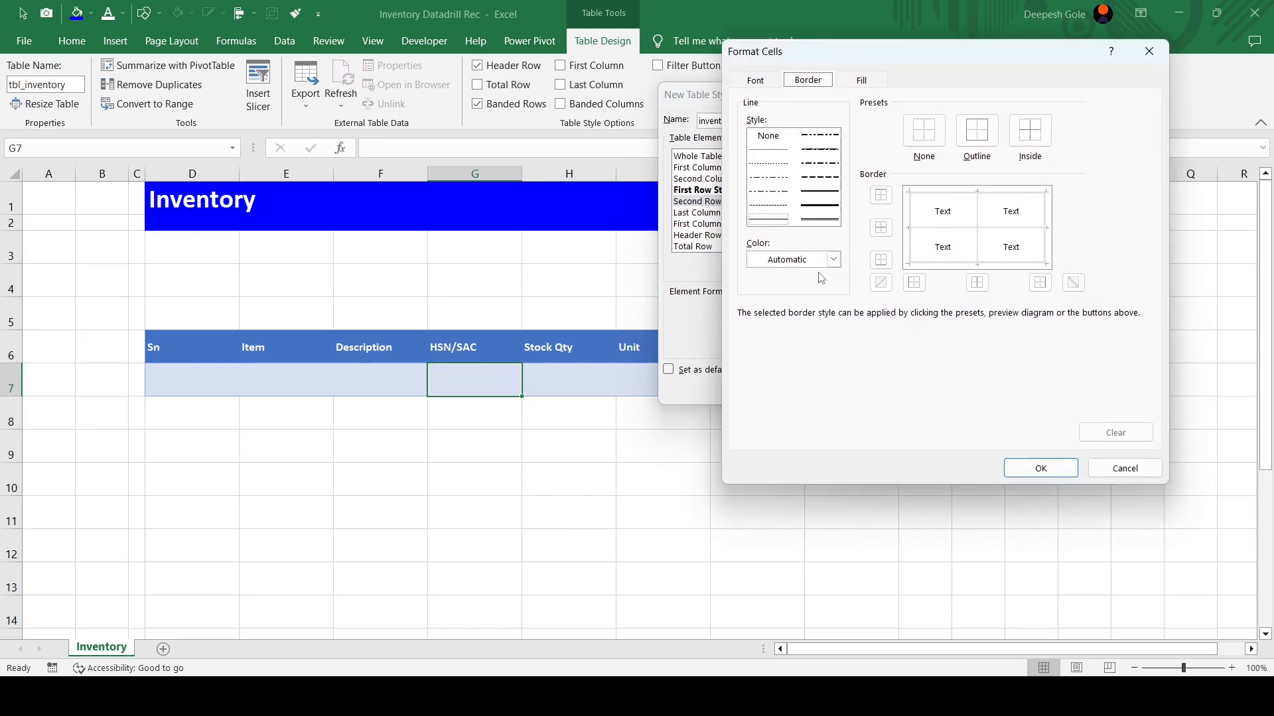
{"action": "left_click", "coordinate": [821, 264]}
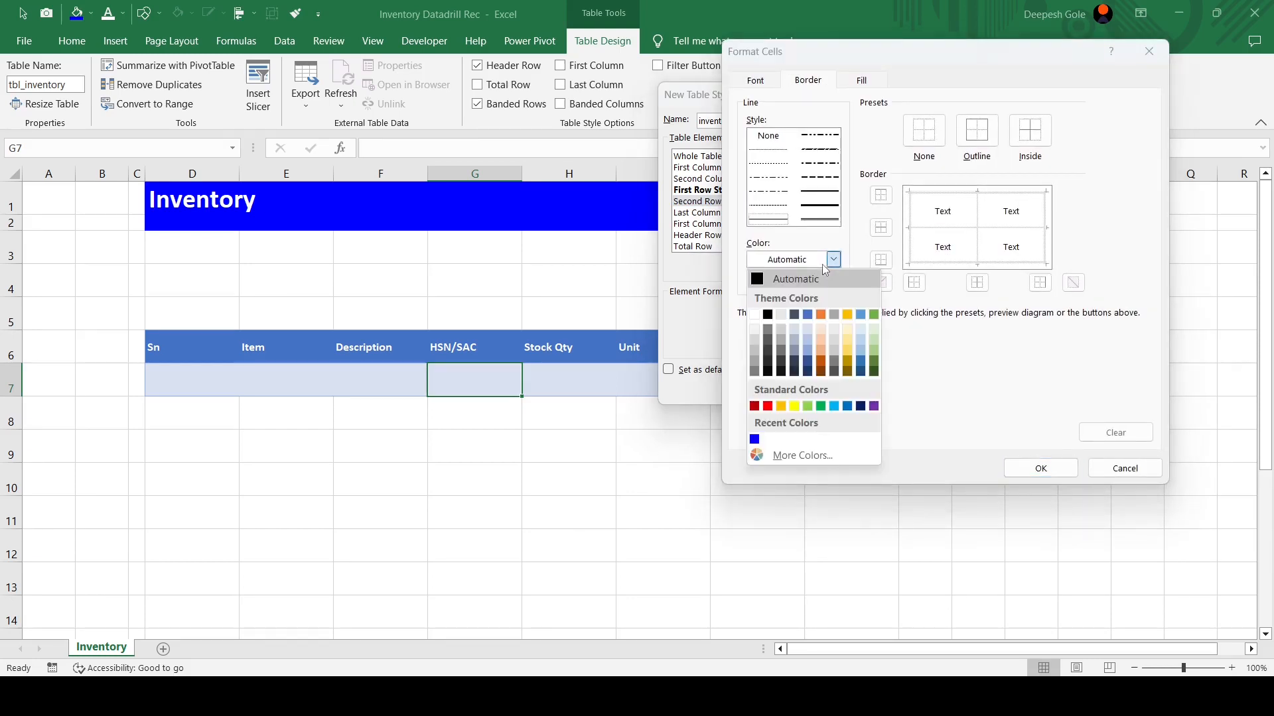
{"action": "left_click", "coordinate": [753, 341]}
{"action": "left_click", "coordinate": [932, 132]}
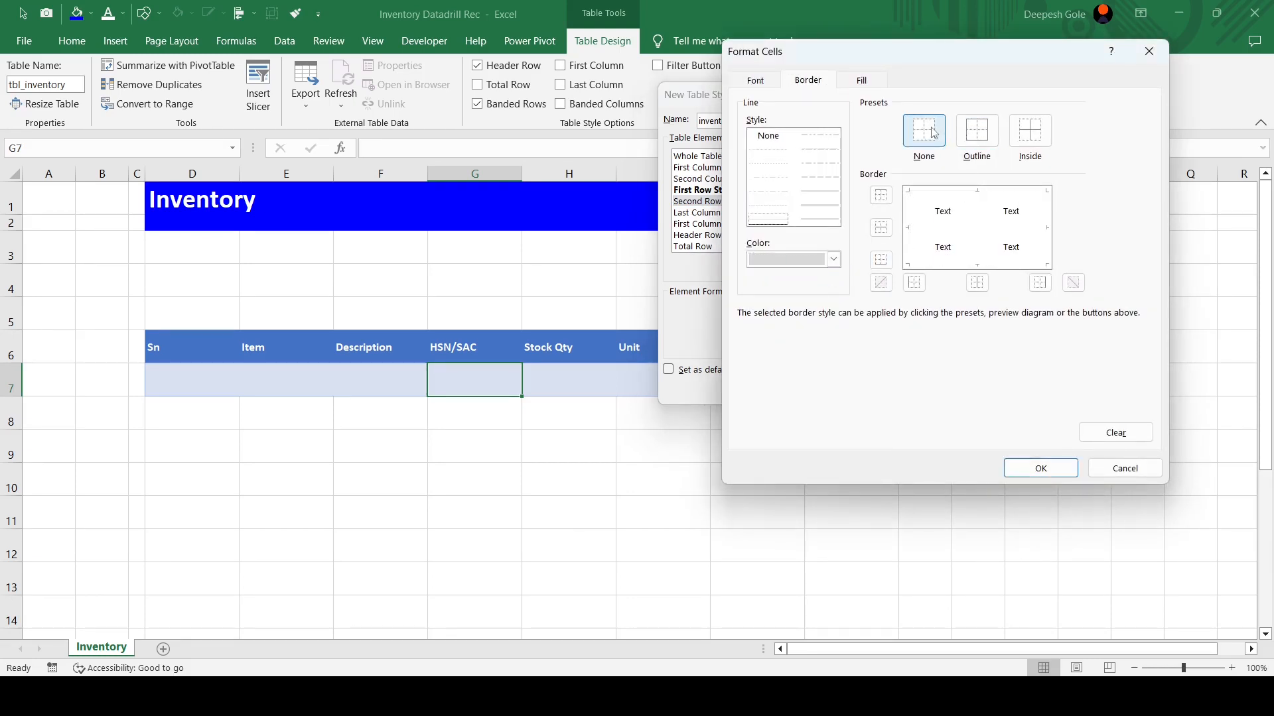
{"action": "left_click", "coordinate": [976, 131]}
{"action": "left_click", "coordinate": [1040, 468]}
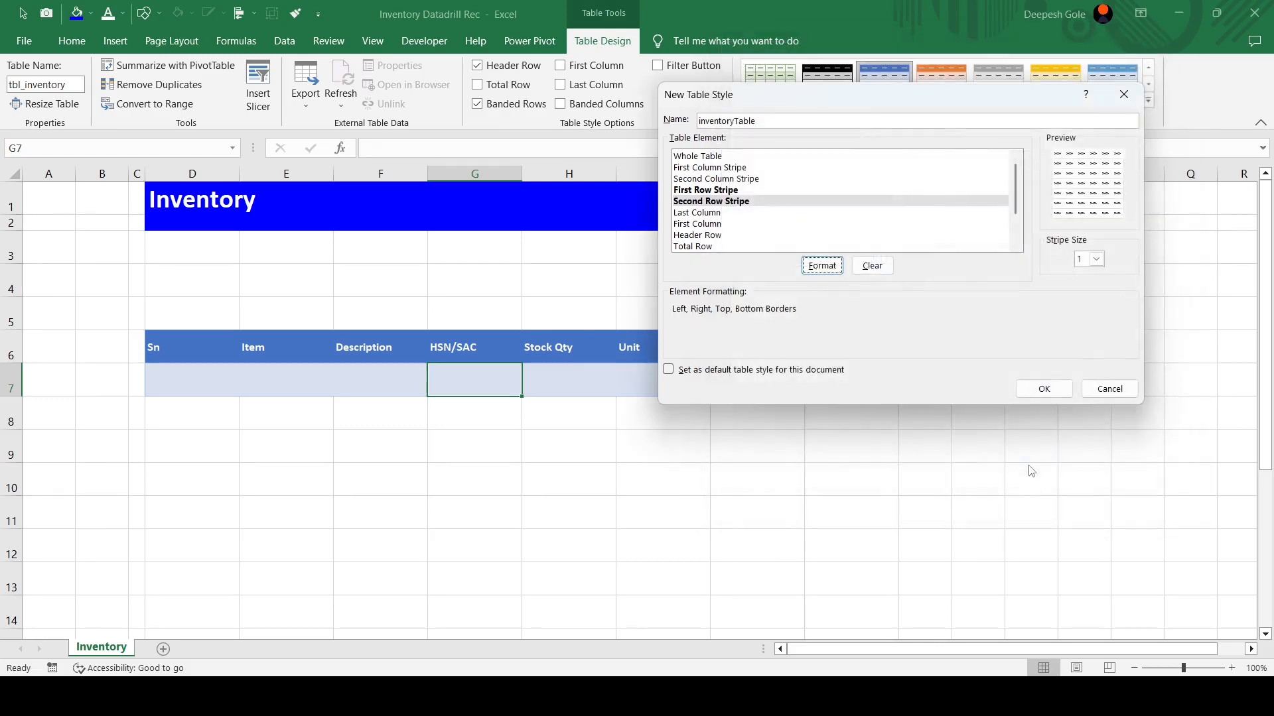
Save the new table style and apply it to the inventory table
{"action": "left_click", "coordinate": [1046, 390]}
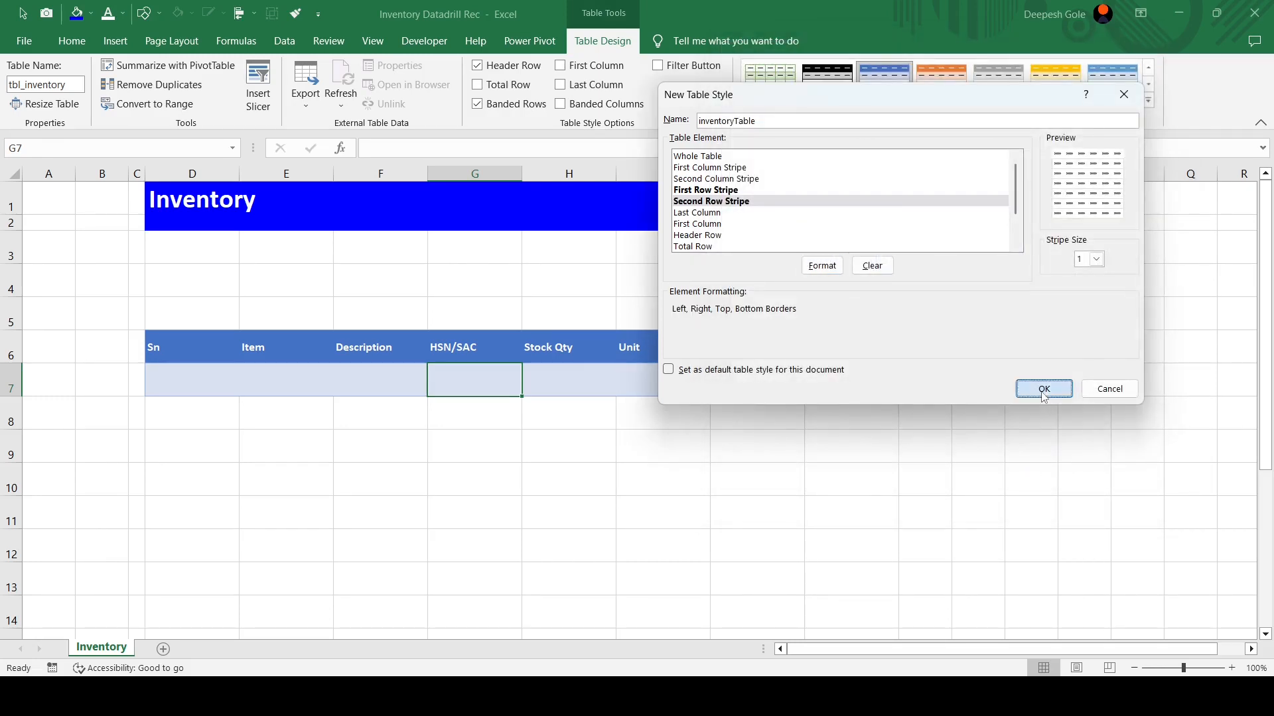
{"action": "left_click", "coordinate": [1148, 101]}
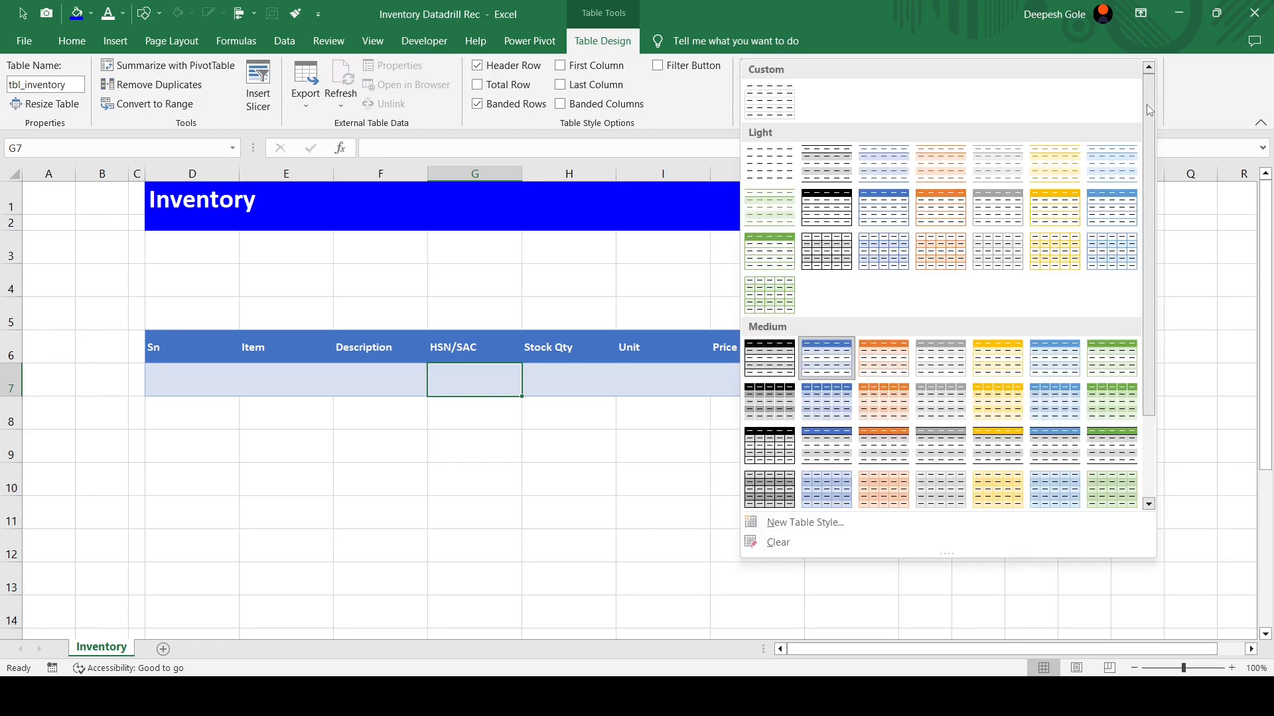
{"action": "left_click", "coordinate": [766, 99]}
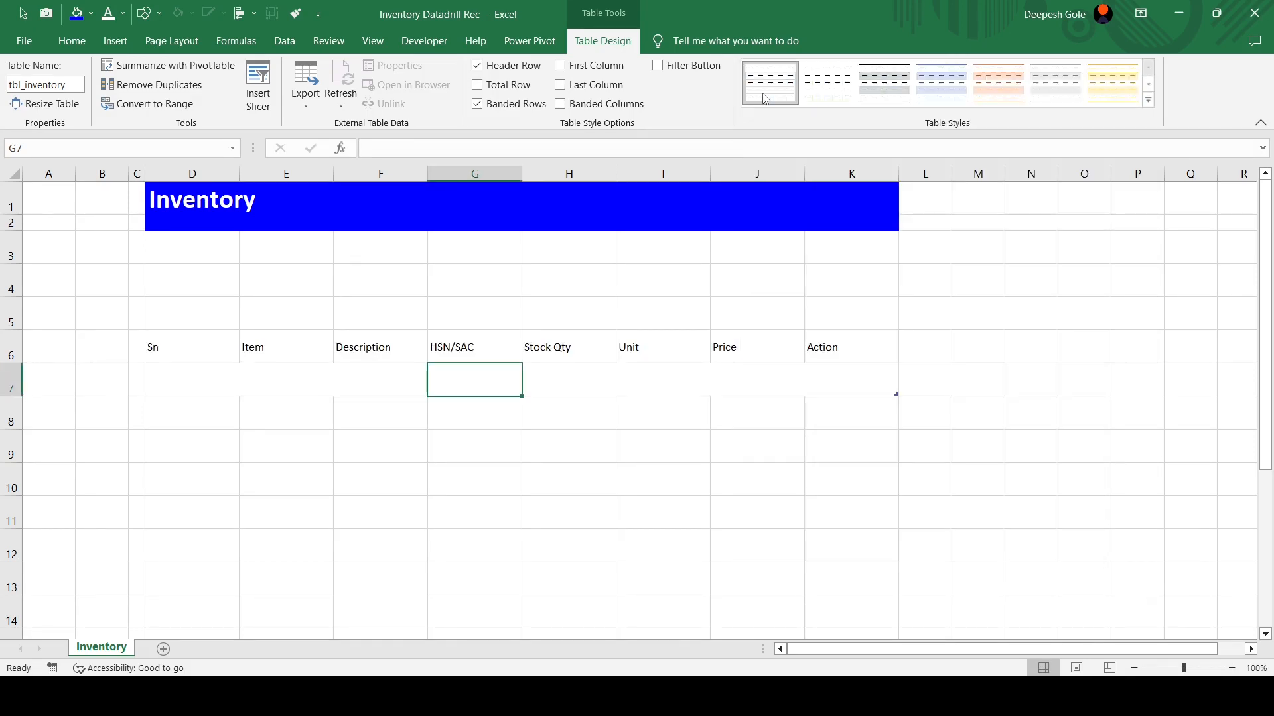
{"action": "left_click", "coordinate": [676, 458]}
{"action": "left_click", "coordinate": [596, 377]}
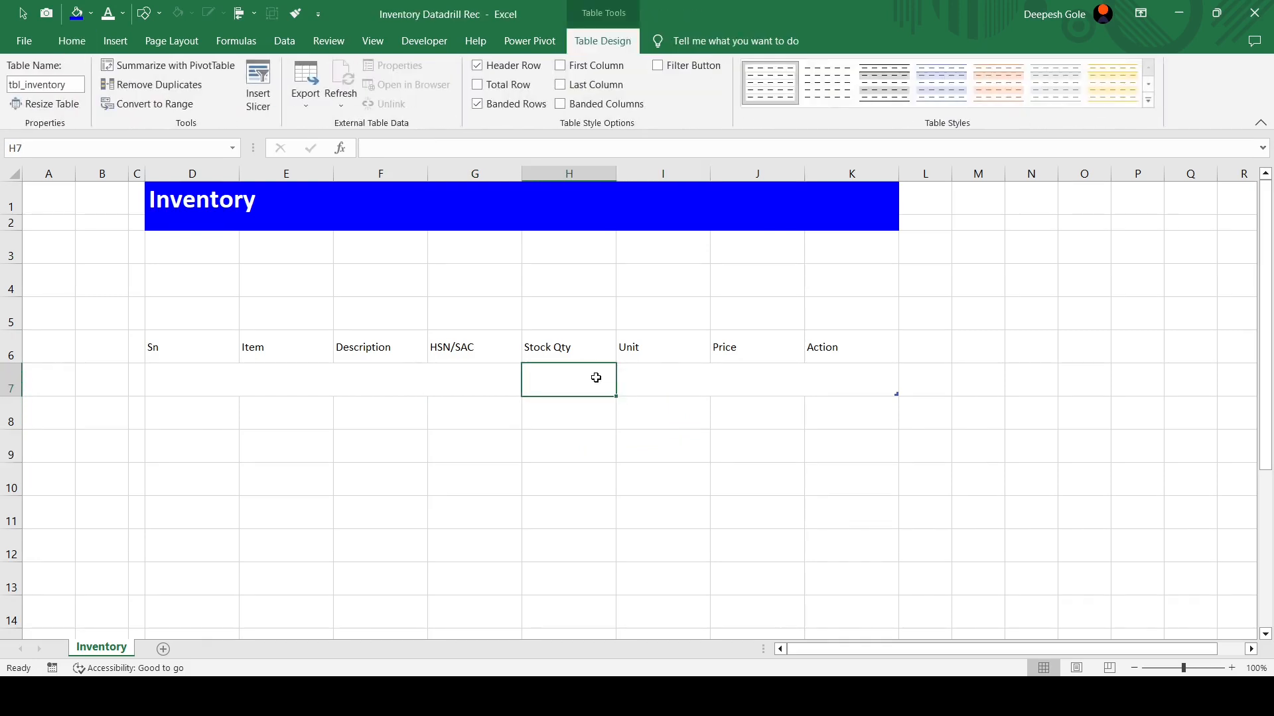
Turn off the gridlines on the Inventory sheet
{"action": "left_click", "coordinate": [362, 42]}
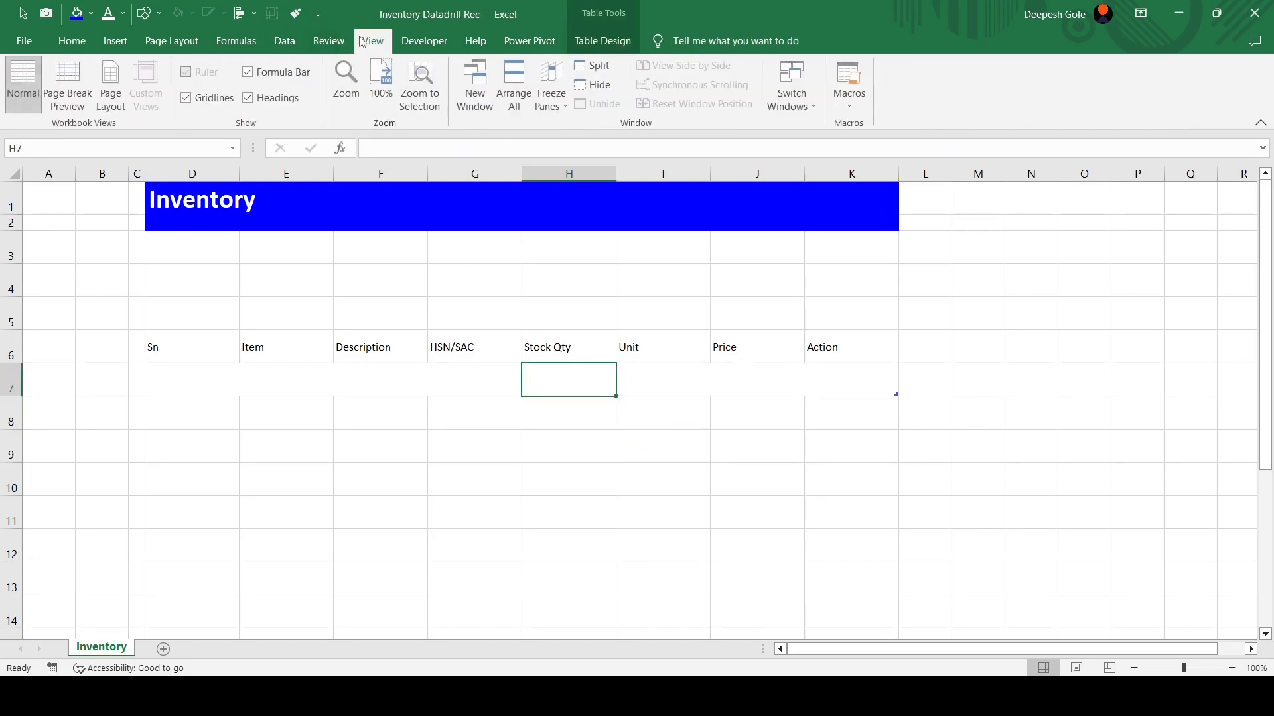
{"action": "left_click", "coordinate": [188, 98]}
{"action": "left_click", "coordinate": [292, 408]}
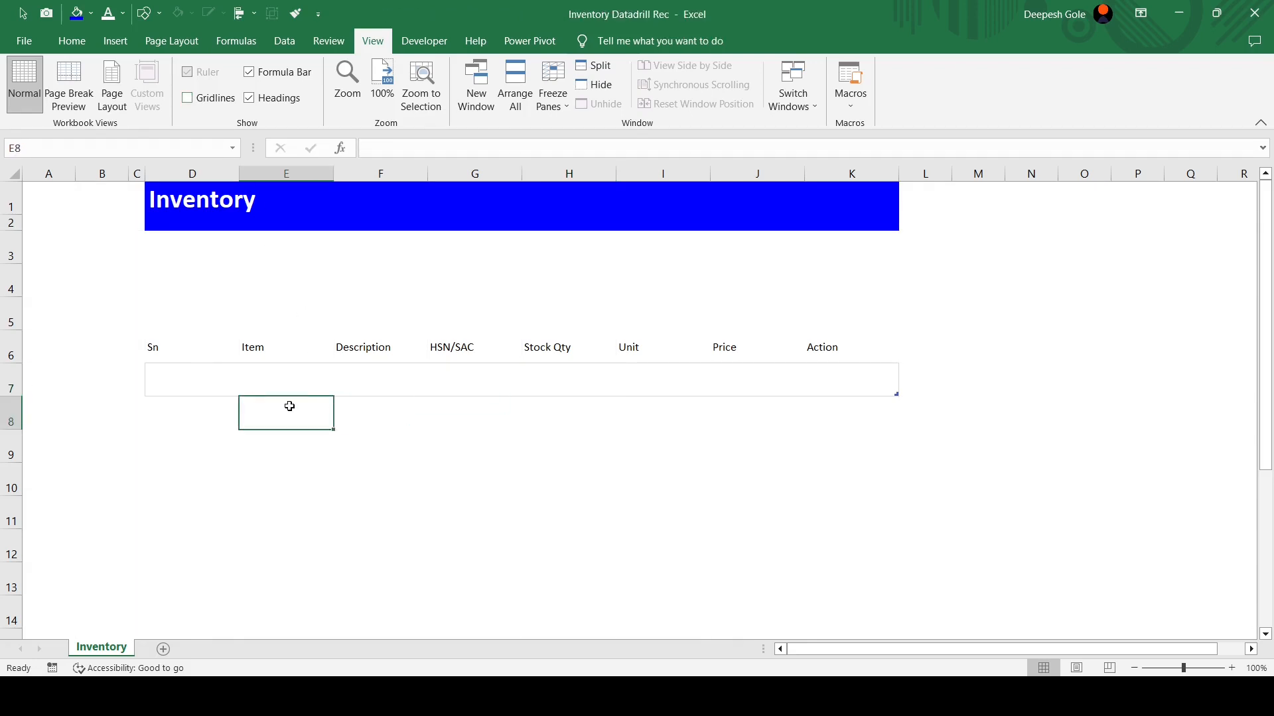
{"action": "left_click", "coordinate": [163, 343]}
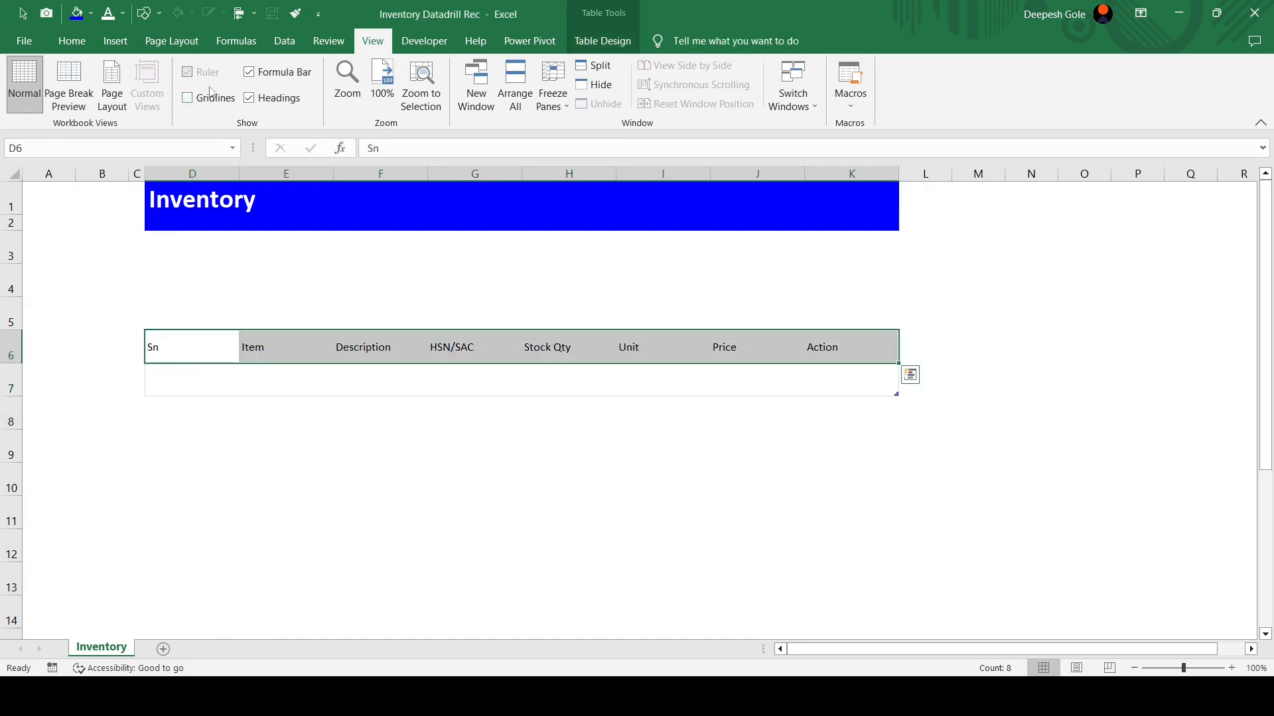
{"action": "left_click", "coordinate": [78, 42]}
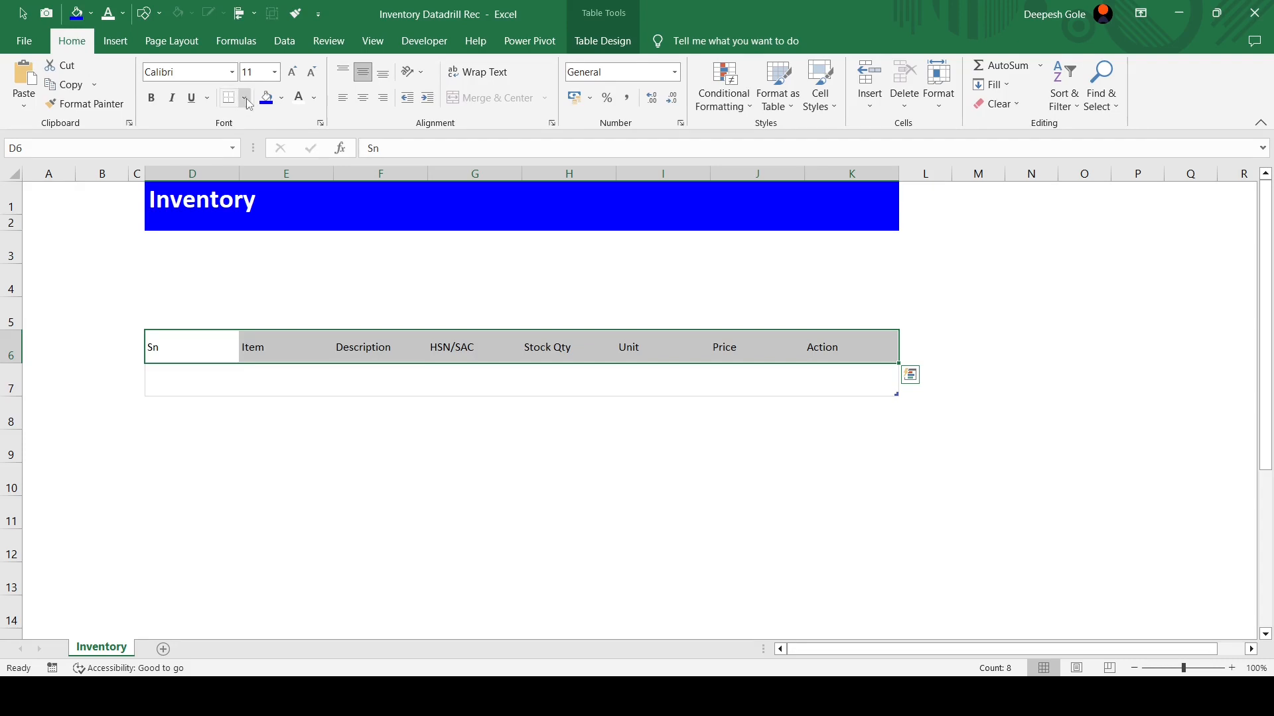
{"action": "left_click", "coordinate": [245, 99]}
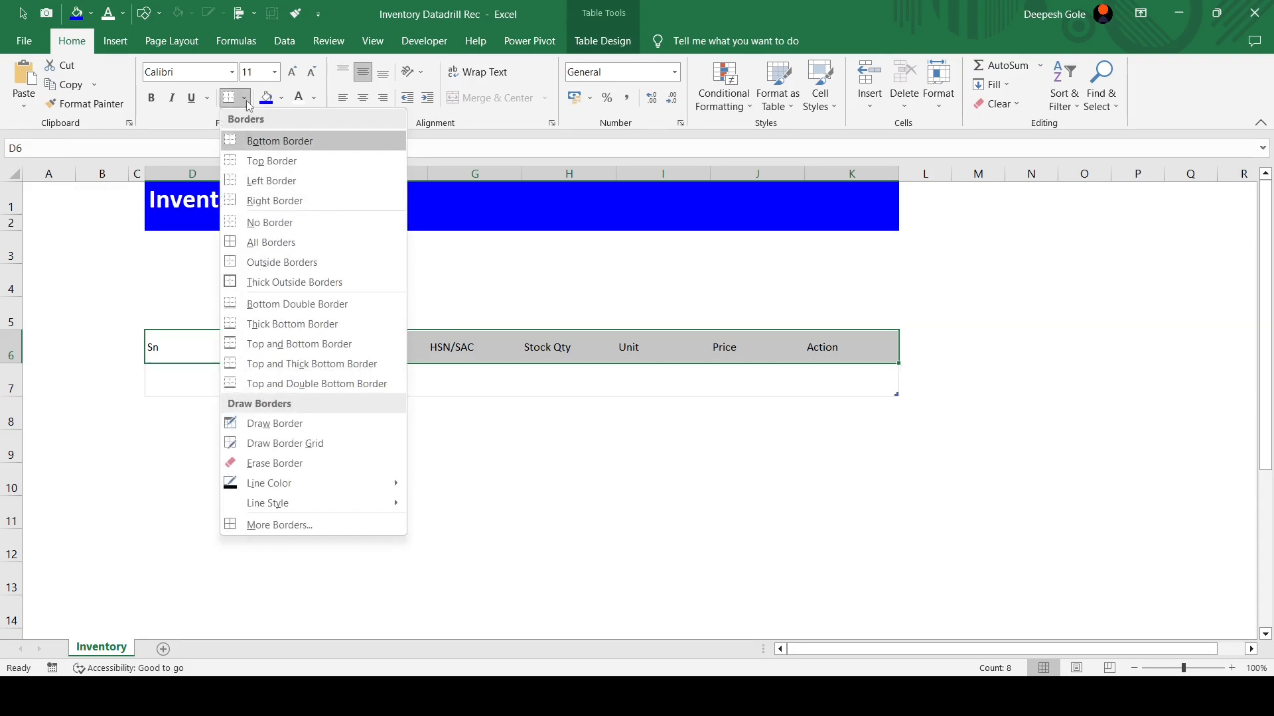
{"action": "left_click", "coordinate": [245, 99]}
{"action": "left_click", "coordinate": [581, 502]}
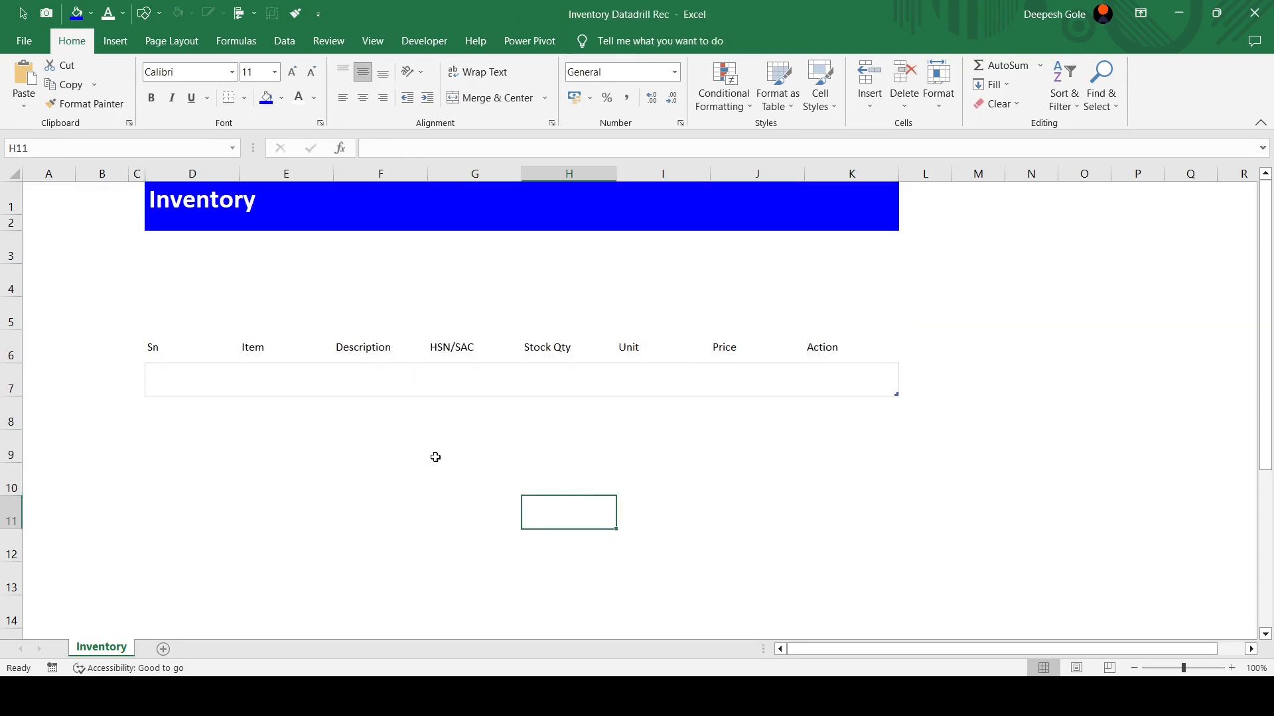
Add a light grey outline border around the table's header row D6:K6
{"action": "left_click", "coordinate": [345, 350]}
{"action": "left_click_drag", "start_coordinate": [185, 349], "coordinate": [854, 348]}
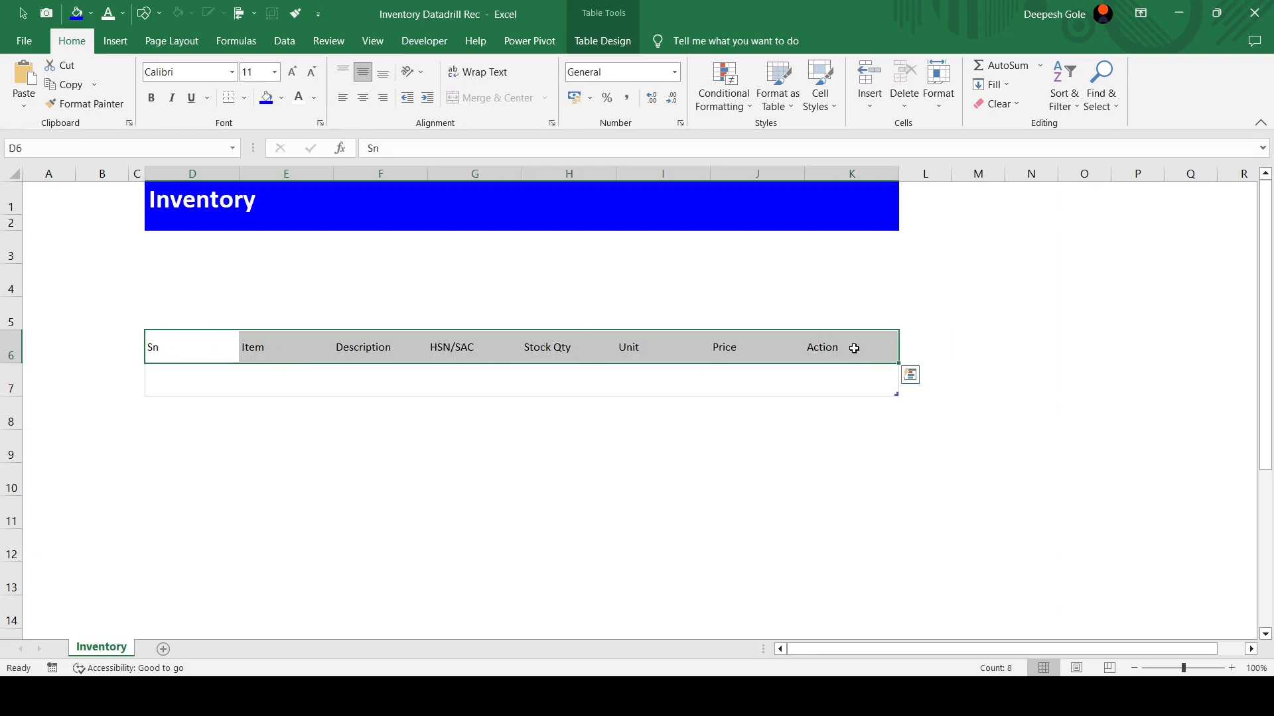
{"action": "key", "text": "ctrl+1"}
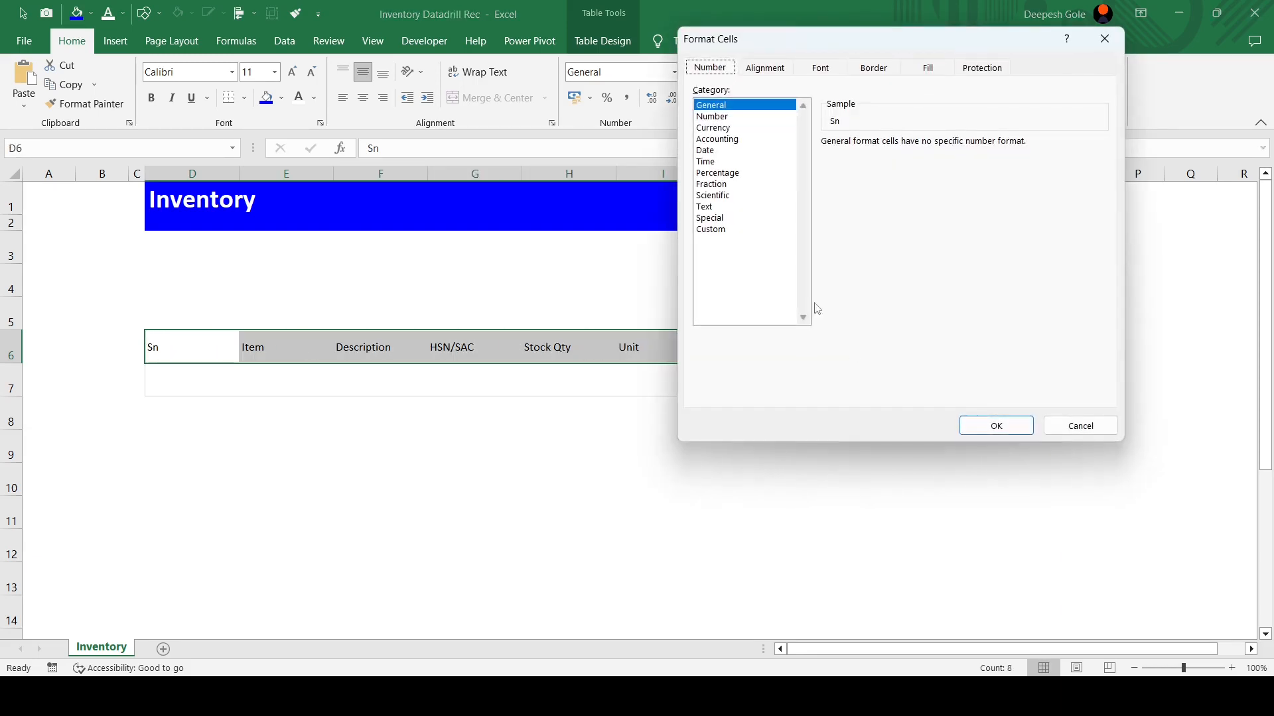
{"action": "left_click", "coordinate": [880, 70]}
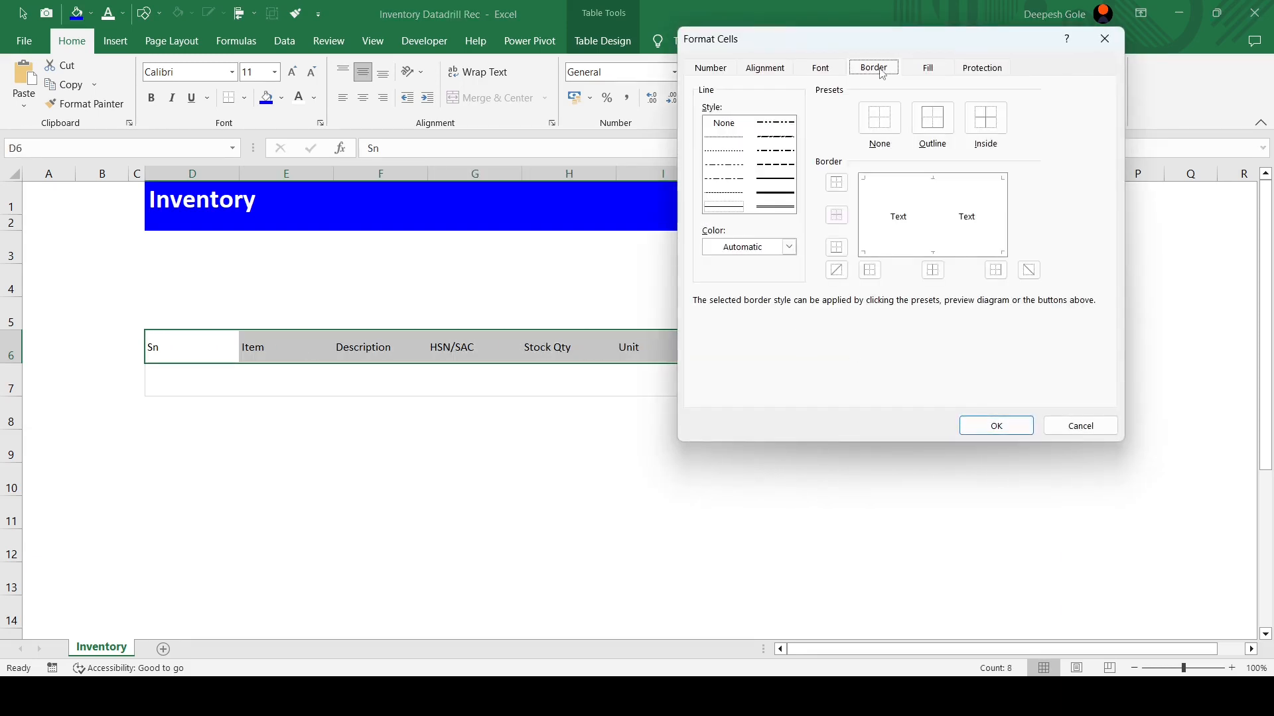
{"action": "left_click", "coordinate": [788, 248]}
{"action": "left_click", "coordinate": [710, 330]}
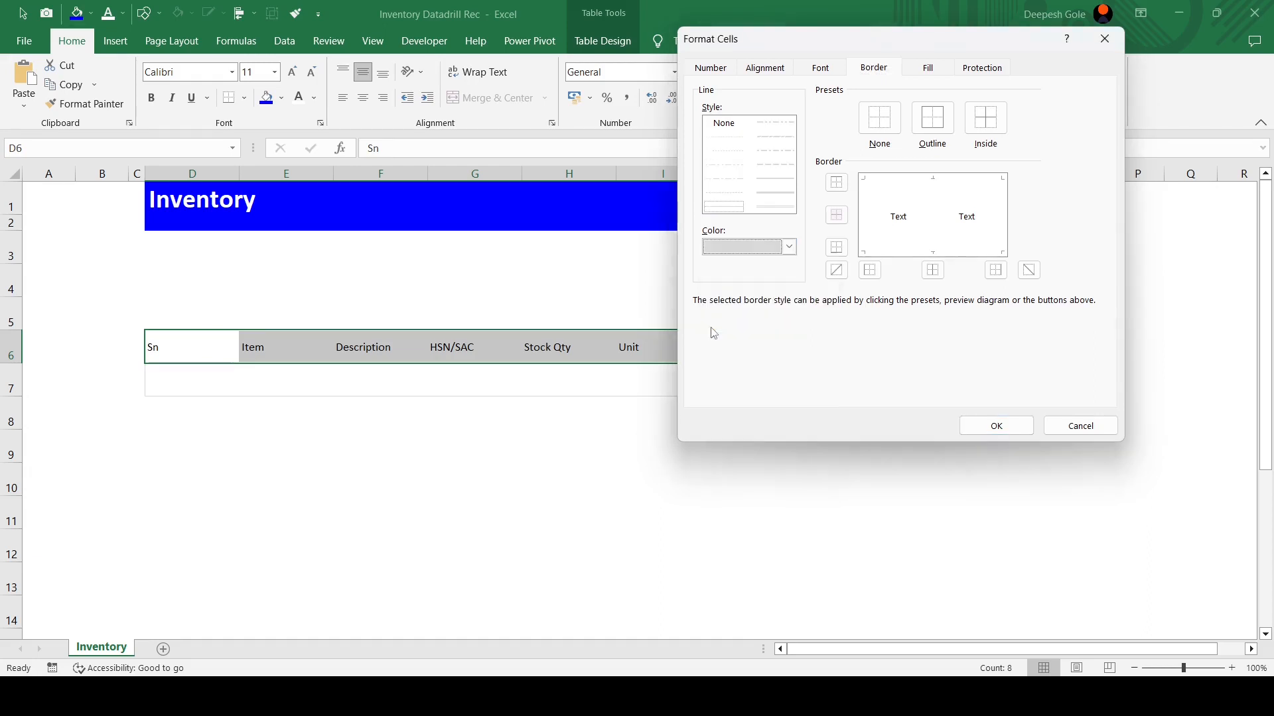
{"action": "left_click", "coordinate": [932, 119]}
{"action": "left_click", "coordinate": [997, 427]}
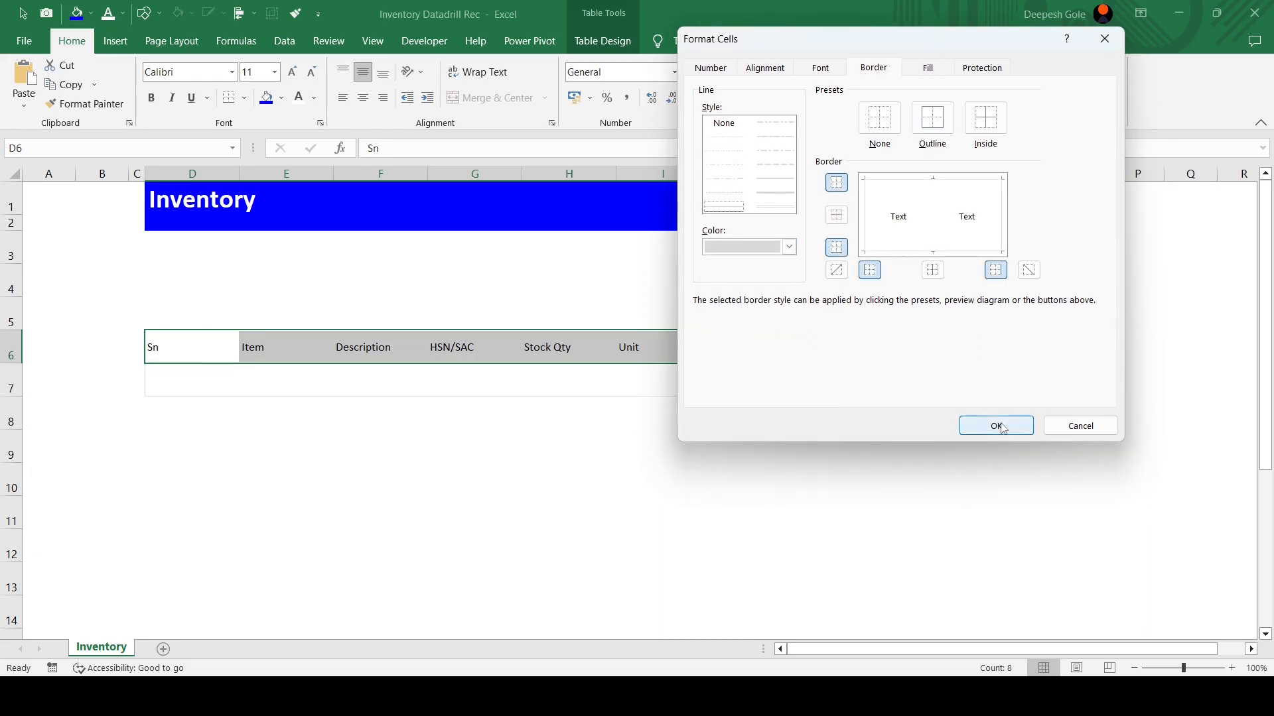
{"action": "left_click", "coordinate": [728, 457]}
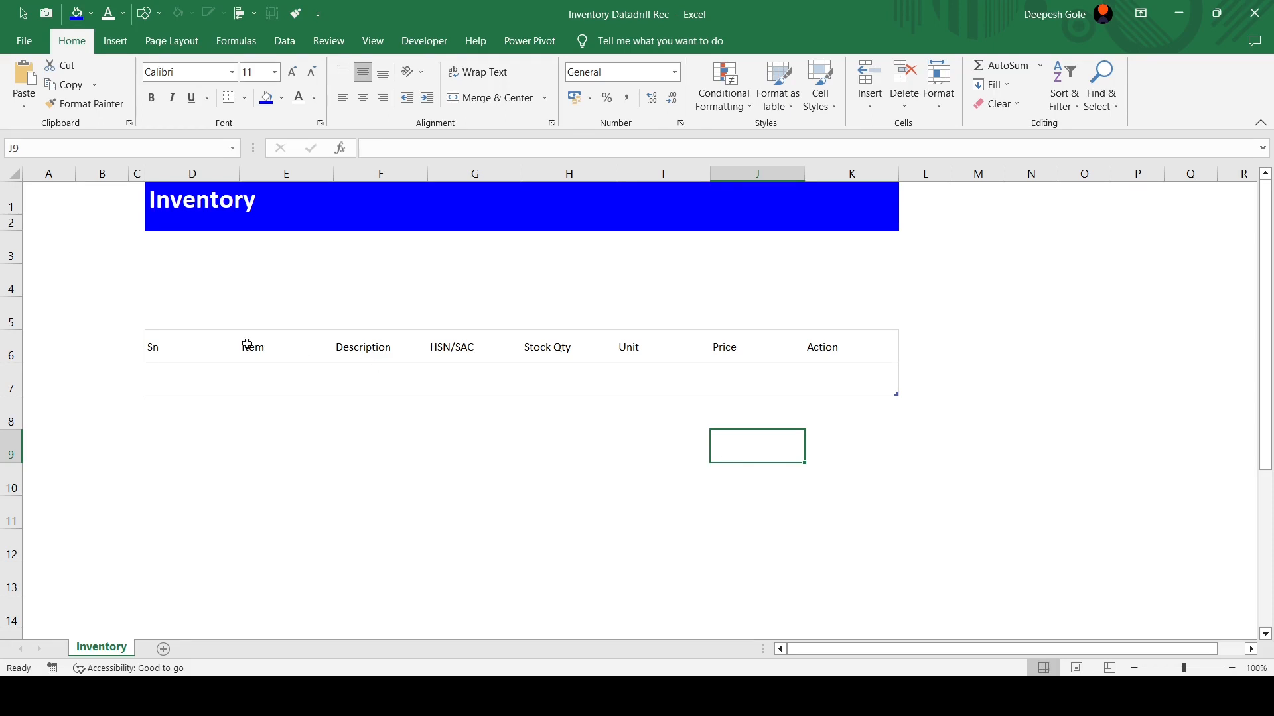
Make the table's header row text bold and dark grey
{"action": "left_click", "coordinate": [159, 348]}
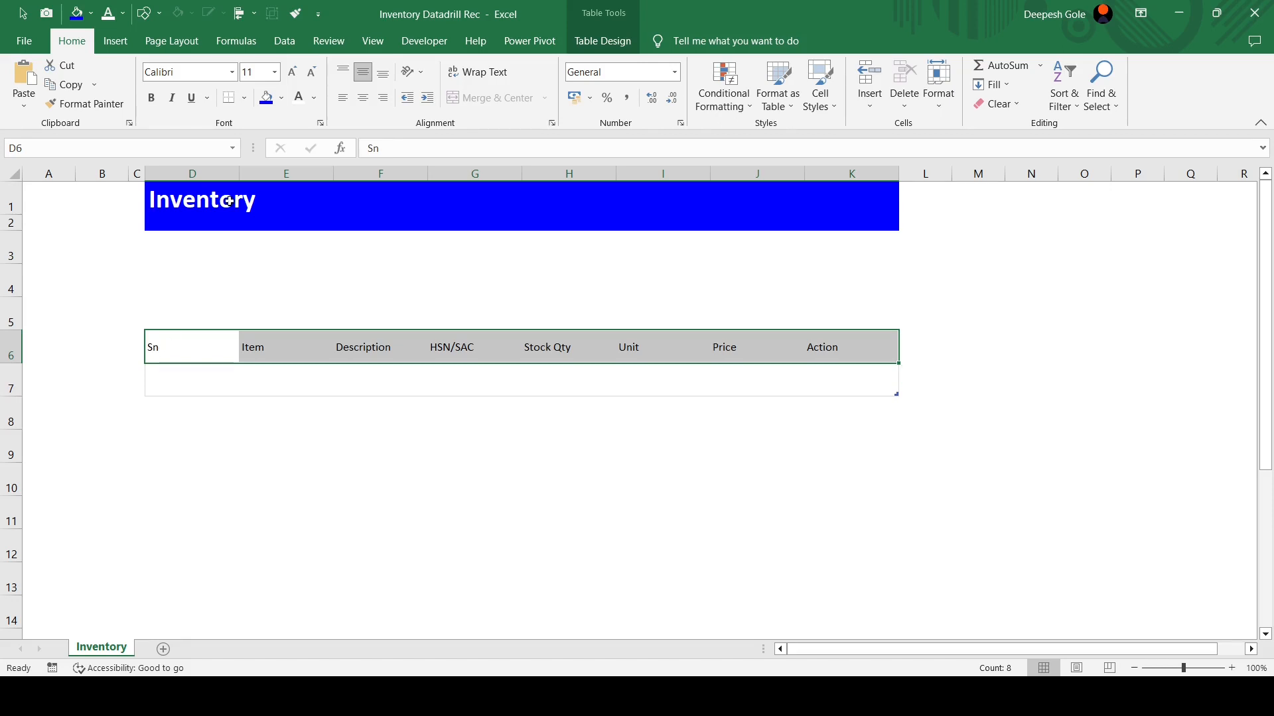
{"action": "left_click", "coordinate": [159, 101]}
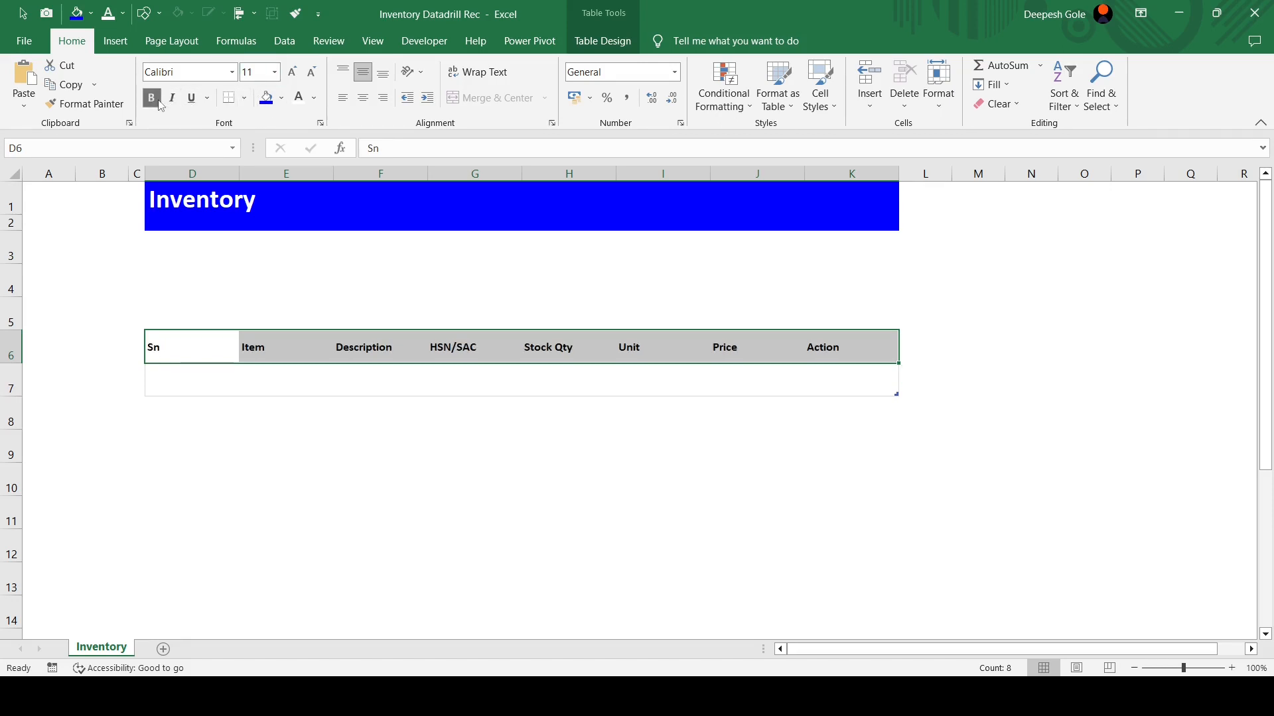
{"action": "left_click", "coordinate": [316, 99]}
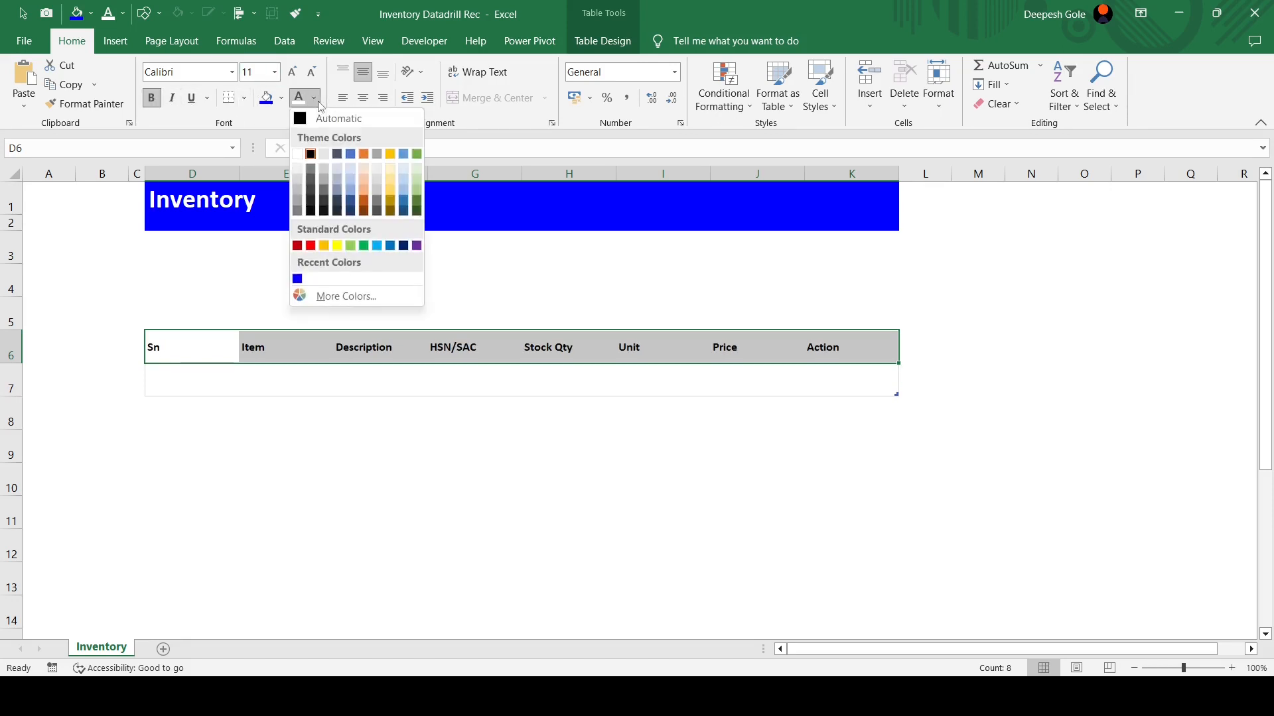
{"action": "left_click", "coordinate": [312, 192]}
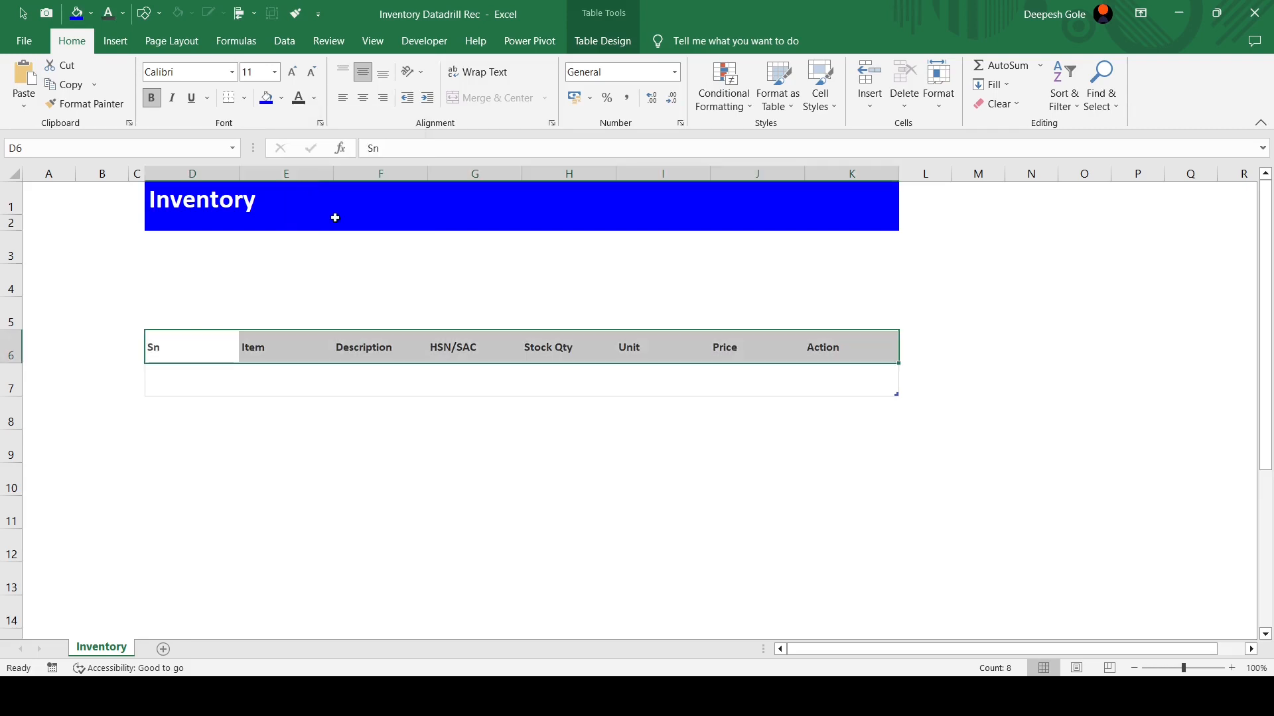
{"action": "left_click", "coordinate": [307, 444]}
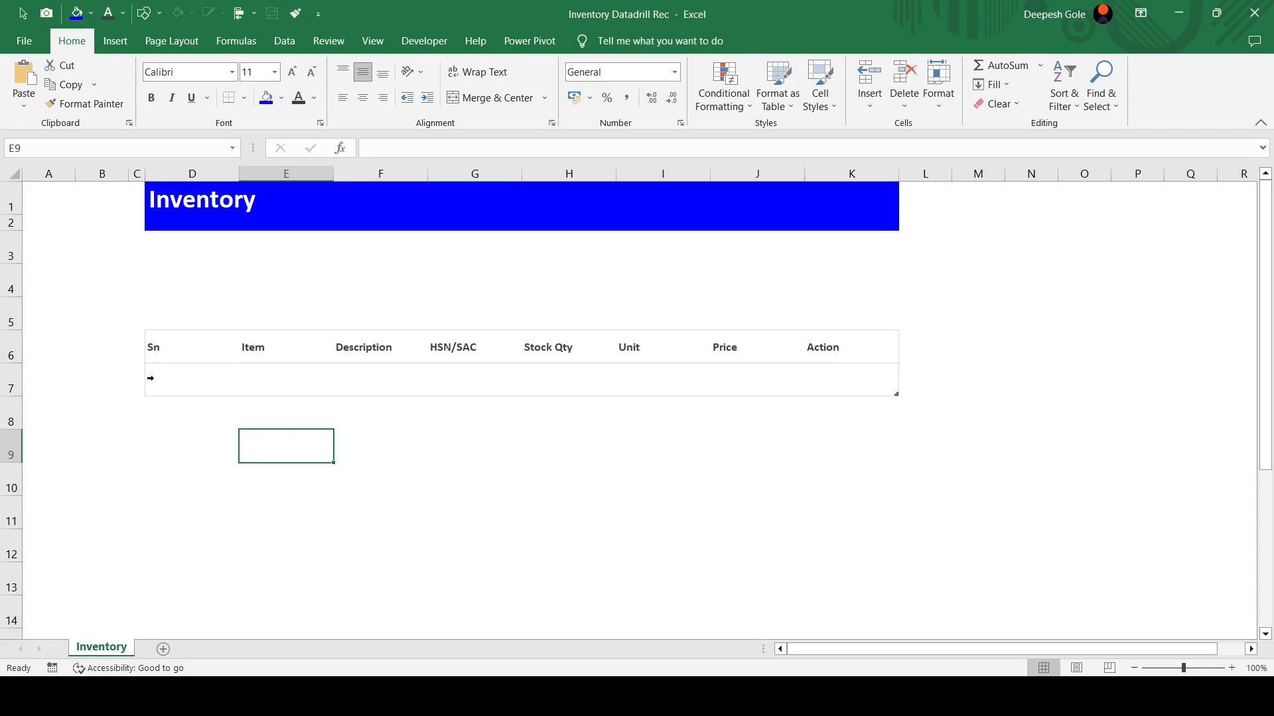
Set the font colour of the table's empty data row D7:K7 to dark grey
{"action": "left_click", "coordinate": [150, 378]}
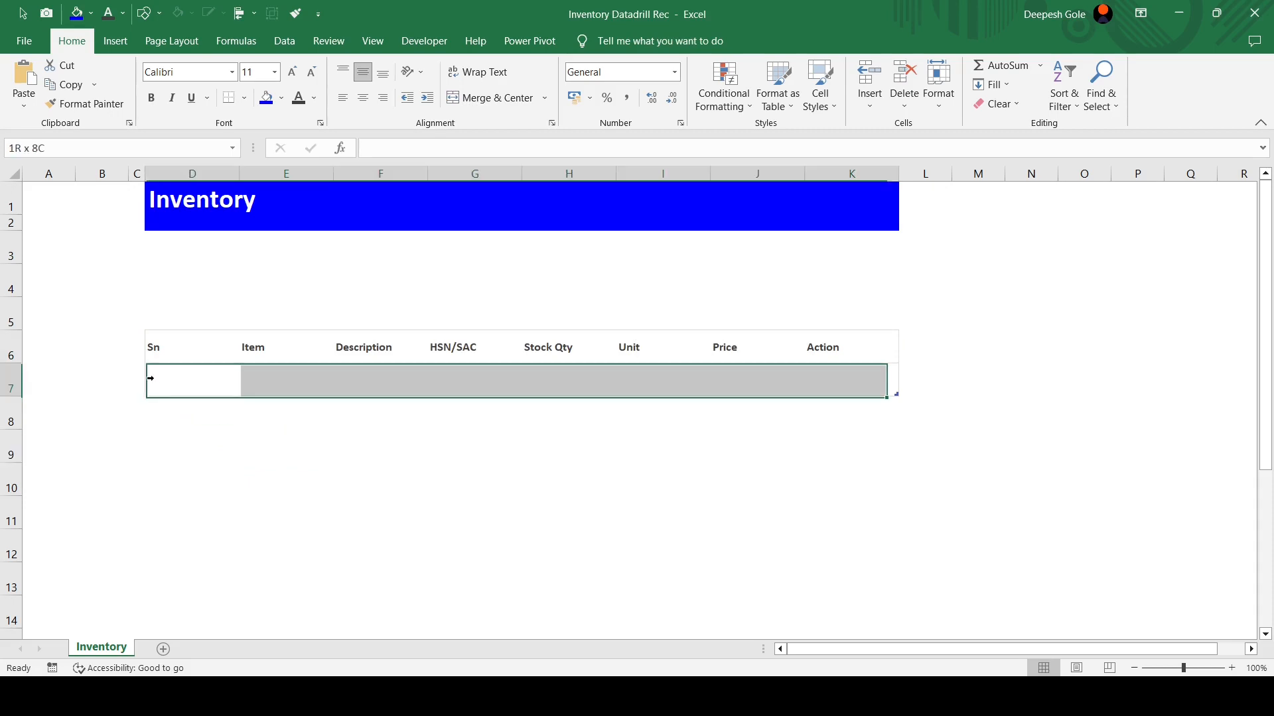
{"action": "left_click", "coordinate": [318, 98]}
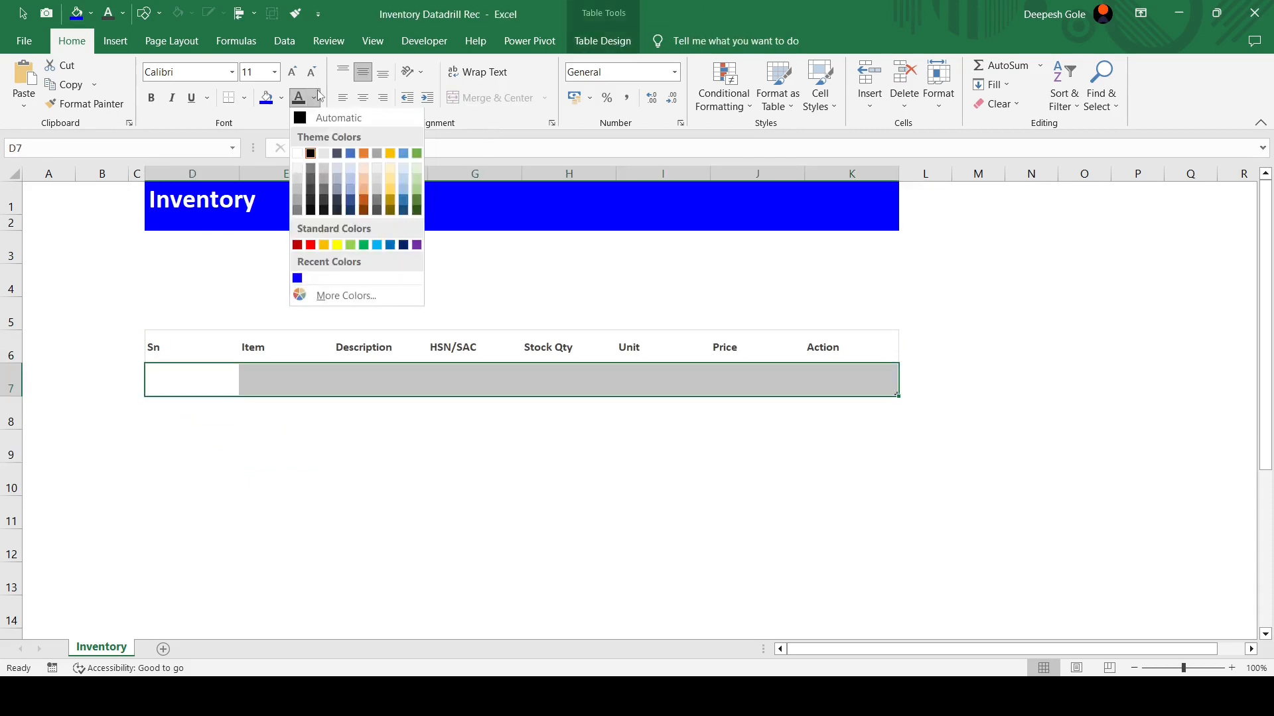
{"action": "left_click", "coordinate": [310, 192]}
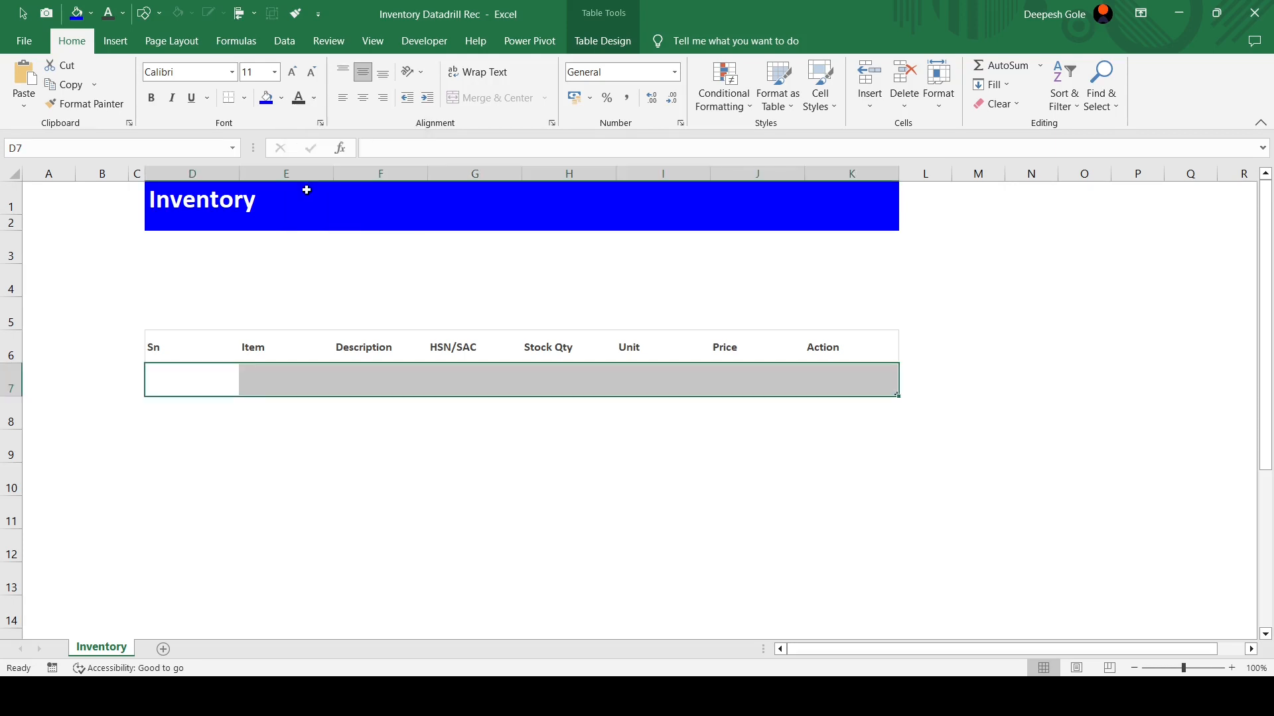
{"action": "left_click", "coordinate": [778, 523]}
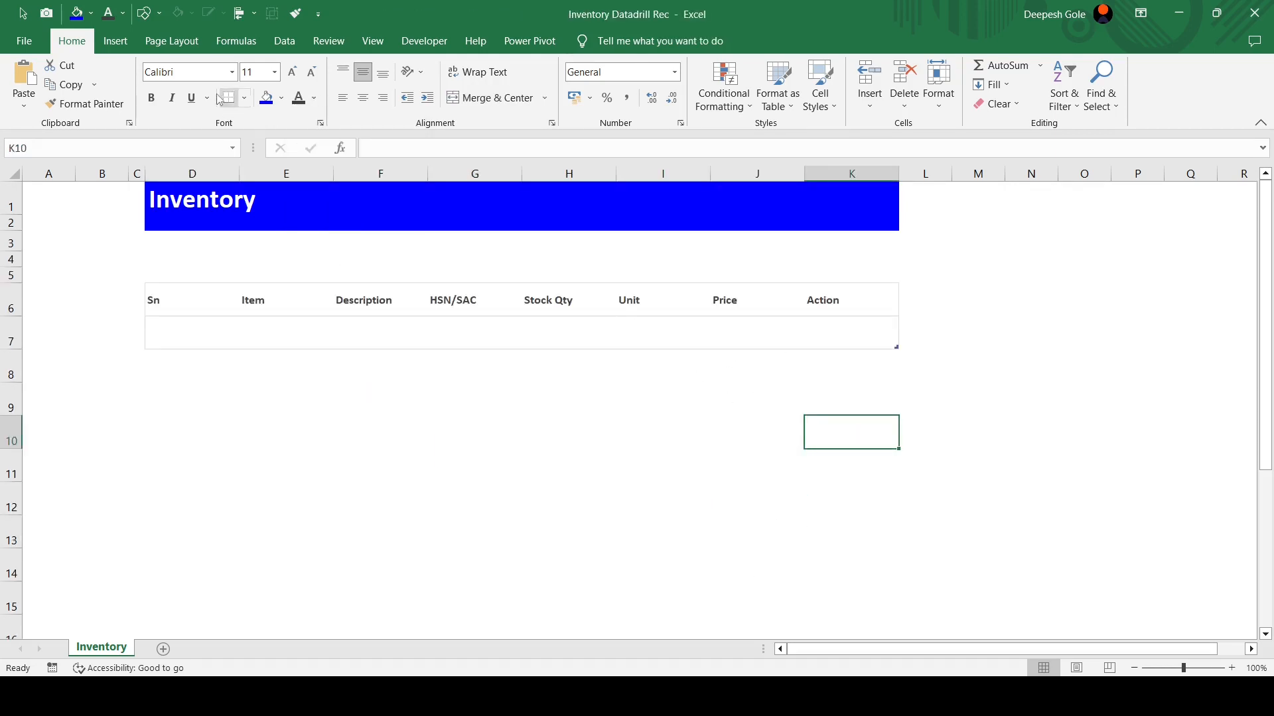
Insert a rounded rectangle shape near the Stock Qty and Unit headers, starting just above the table
{"action": "left_click", "coordinate": [115, 42]}
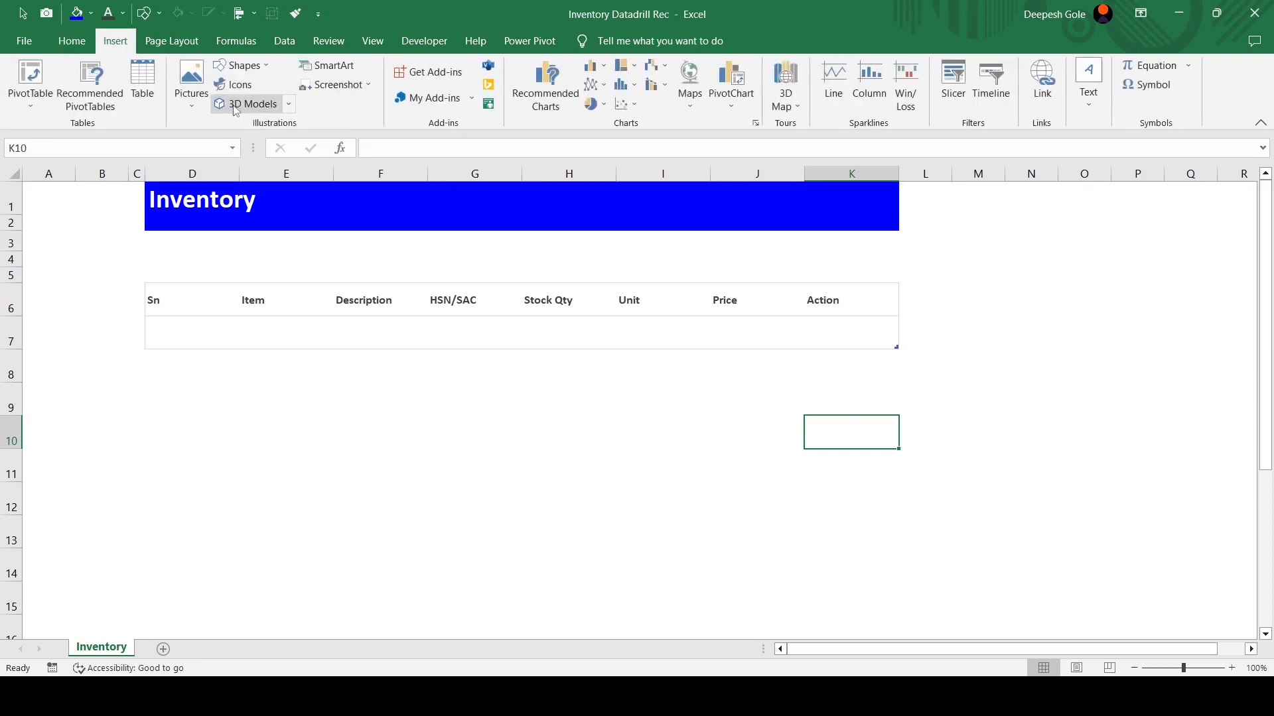
{"action": "left_click", "coordinate": [240, 65]}
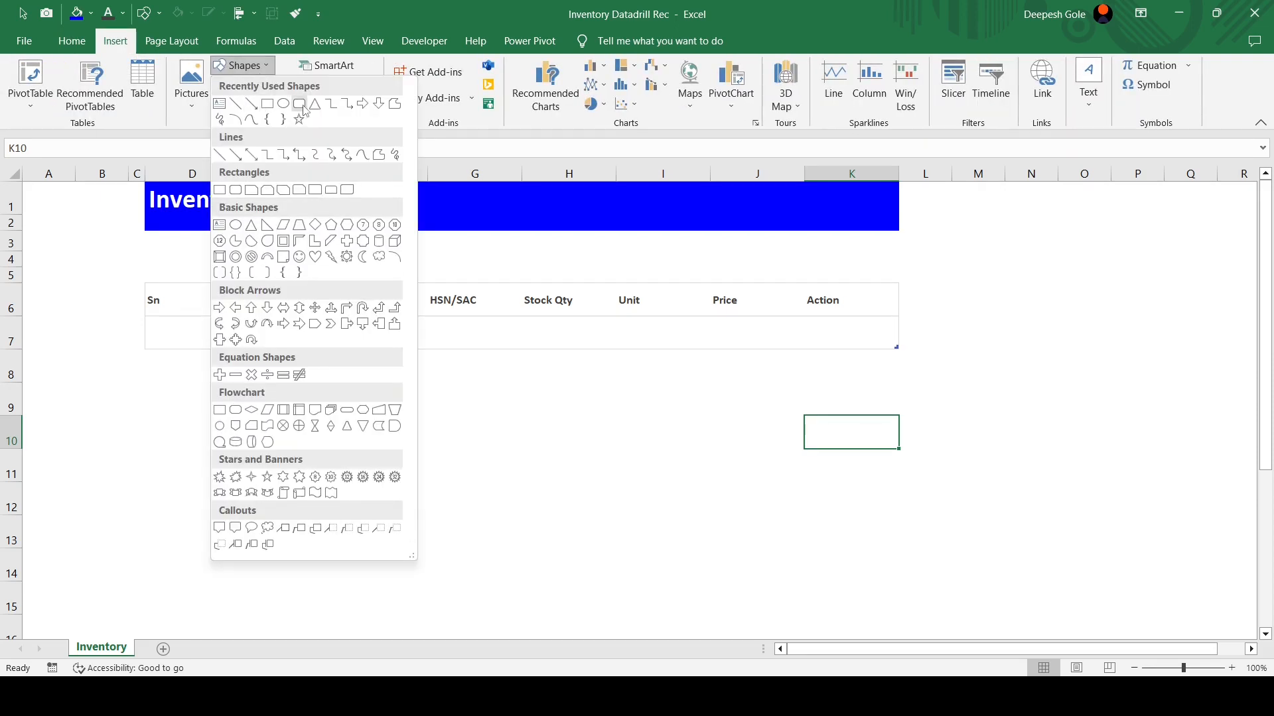
{"action": "left_click", "coordinate": [268, 105]}
{"action": "left_click", "coordinate": [578, 258]}
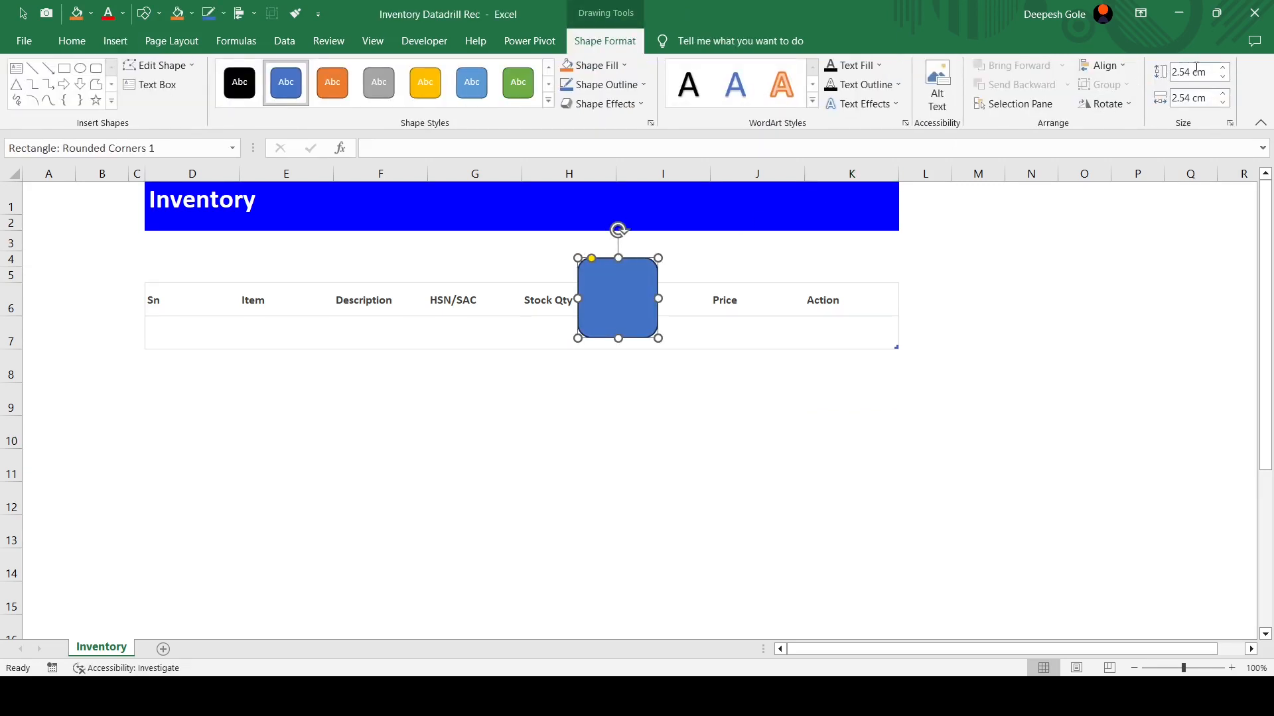
Set the rounded rectangle's height to 0.8 cm and its width to 2 cm
{"action": "left_click", "coordinate": [1201, 69]}
{"action": "type", "text": "0.8"}
{"action": "left_click", "coordinate": [1198, 97]}
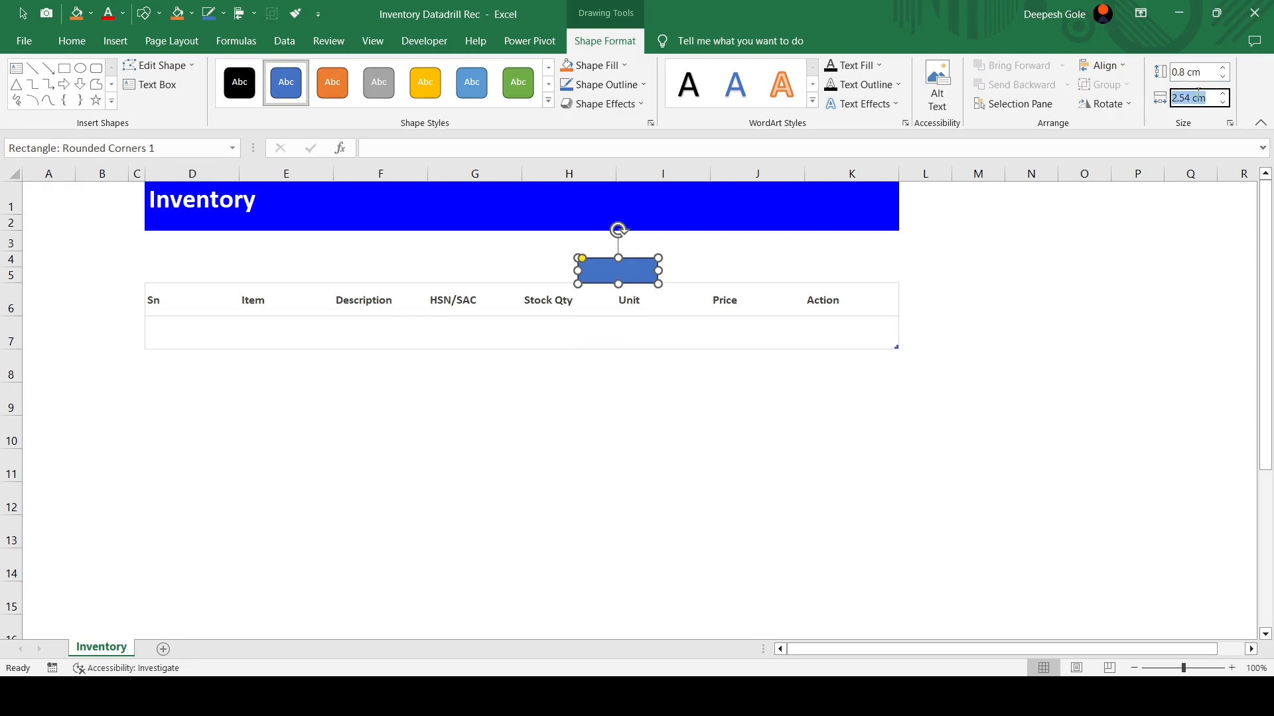
{"action": "type", "text": "2"}
{"action": "key", "text": "Return"}
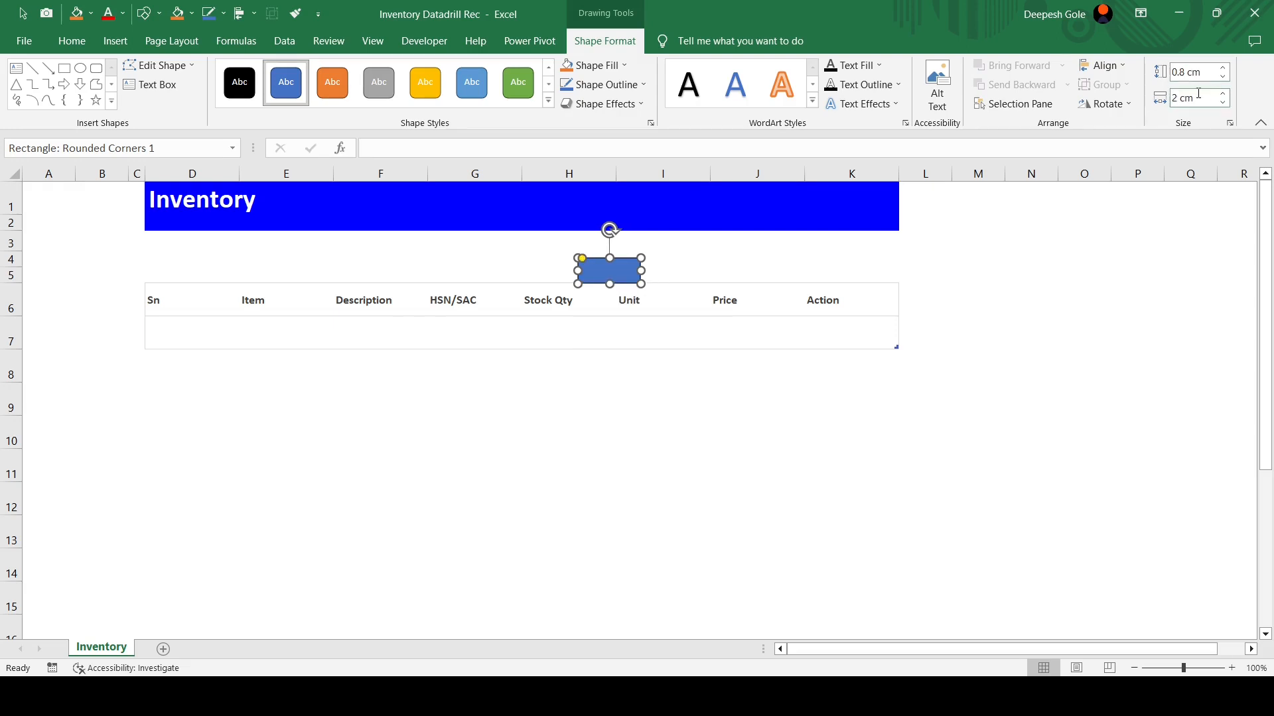
Fill the rounded rectangle with the same blue as the title band and remove its outline
{"action": "left_click", "coordinate": [607, 65]}
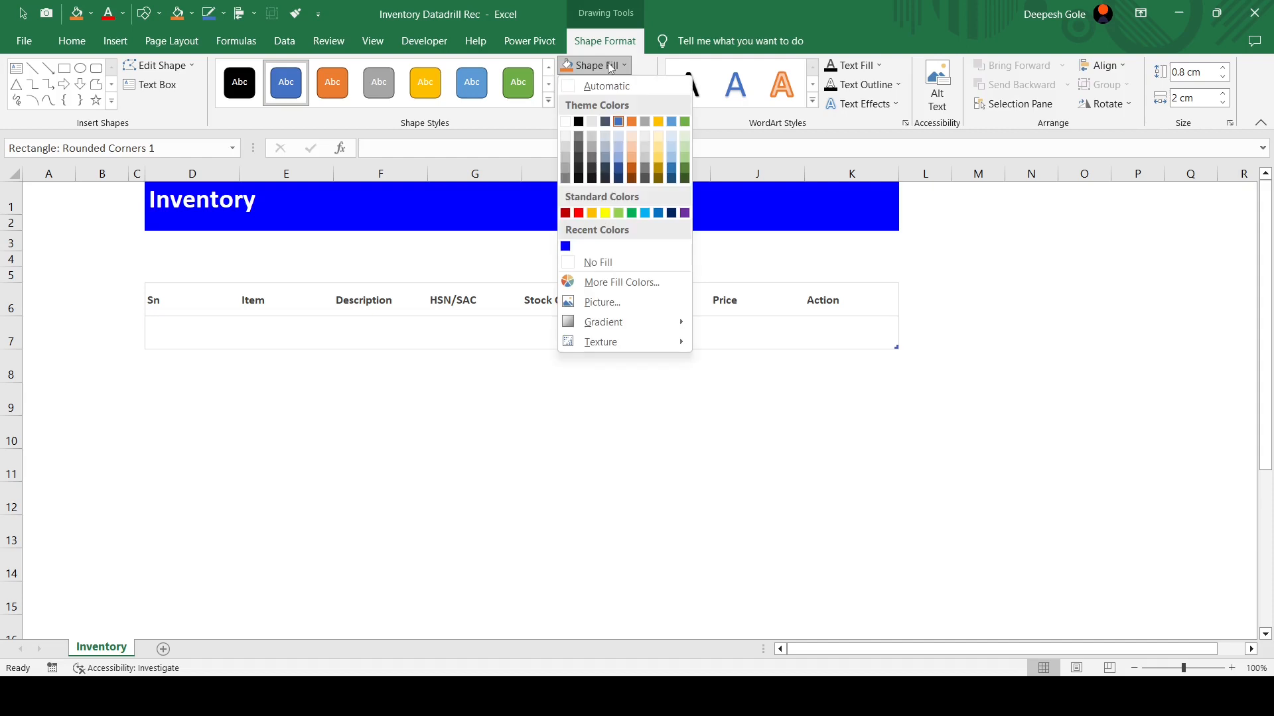
{"action": "left_click", "coordinate": [565, 246]}
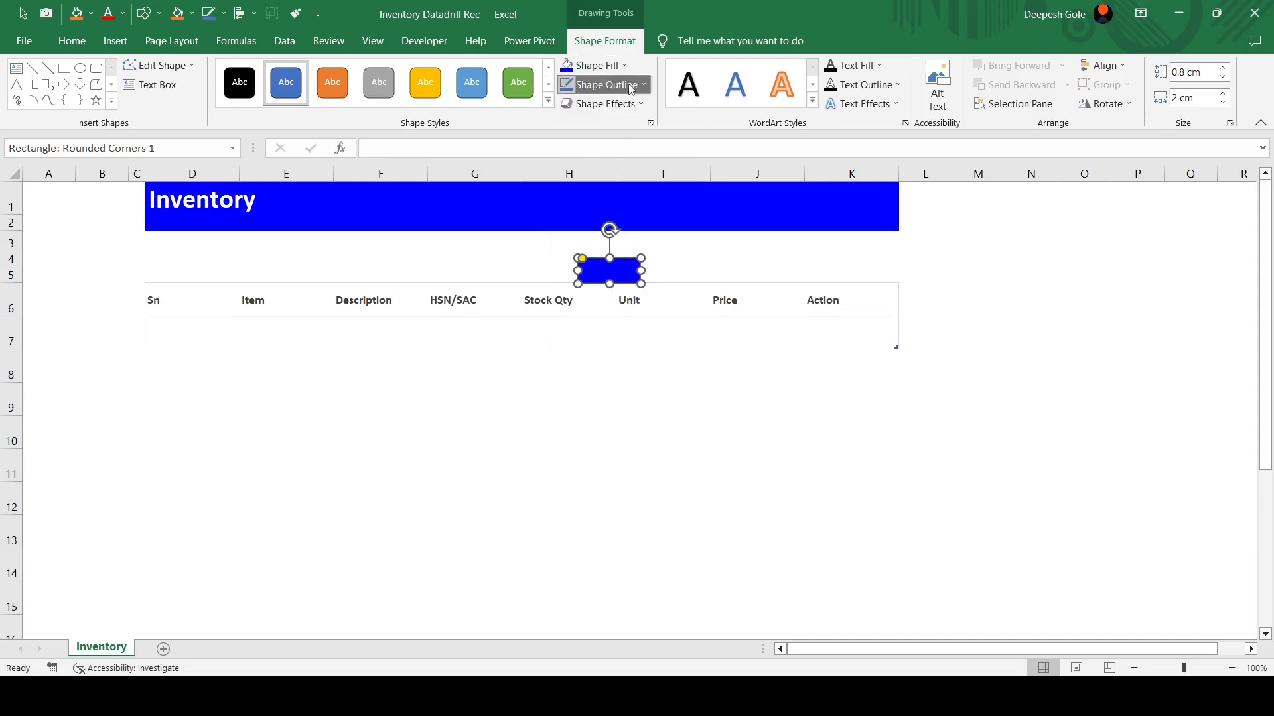
{"action": "left_click", "coordinate": [600, 85]}
{"action": "left_click", "coordinate": [628, 284]}
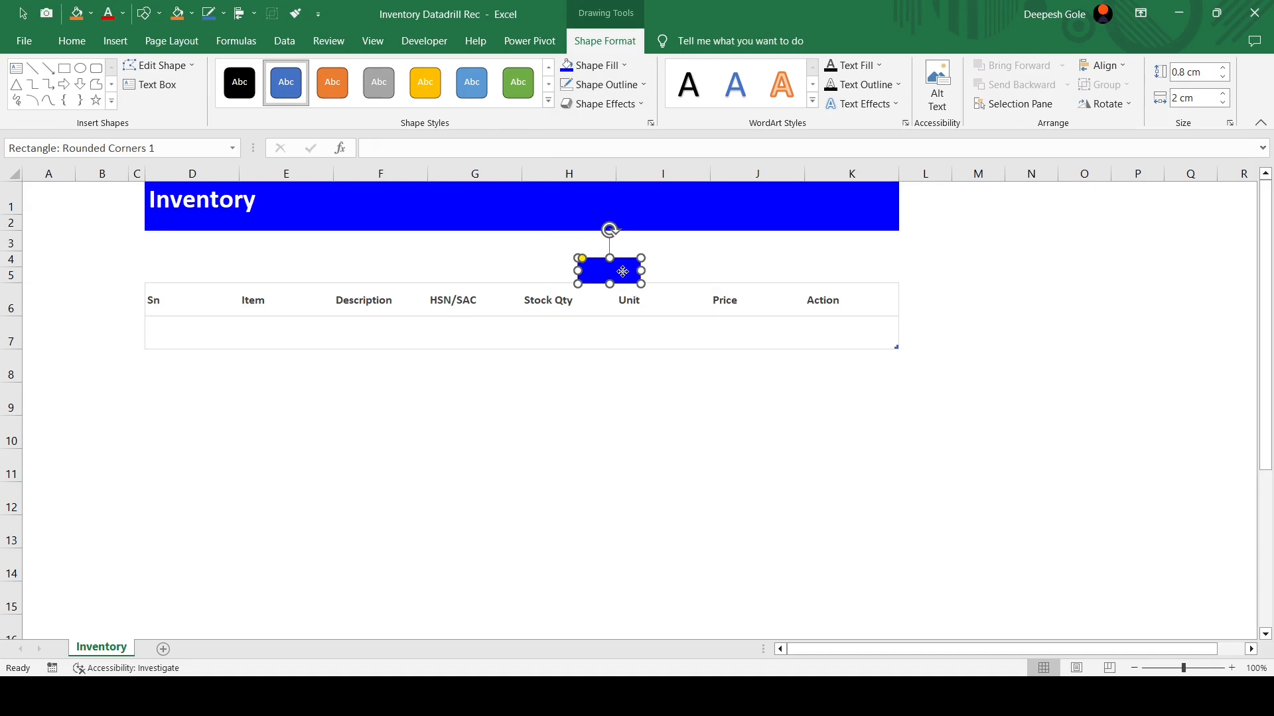
Move the blue rounded rectangle just above the table's Action header and label it "+ New"
{"action": "left_click_drag", "start_coordinate": [623, 273], "coordinate": [876, 260]}
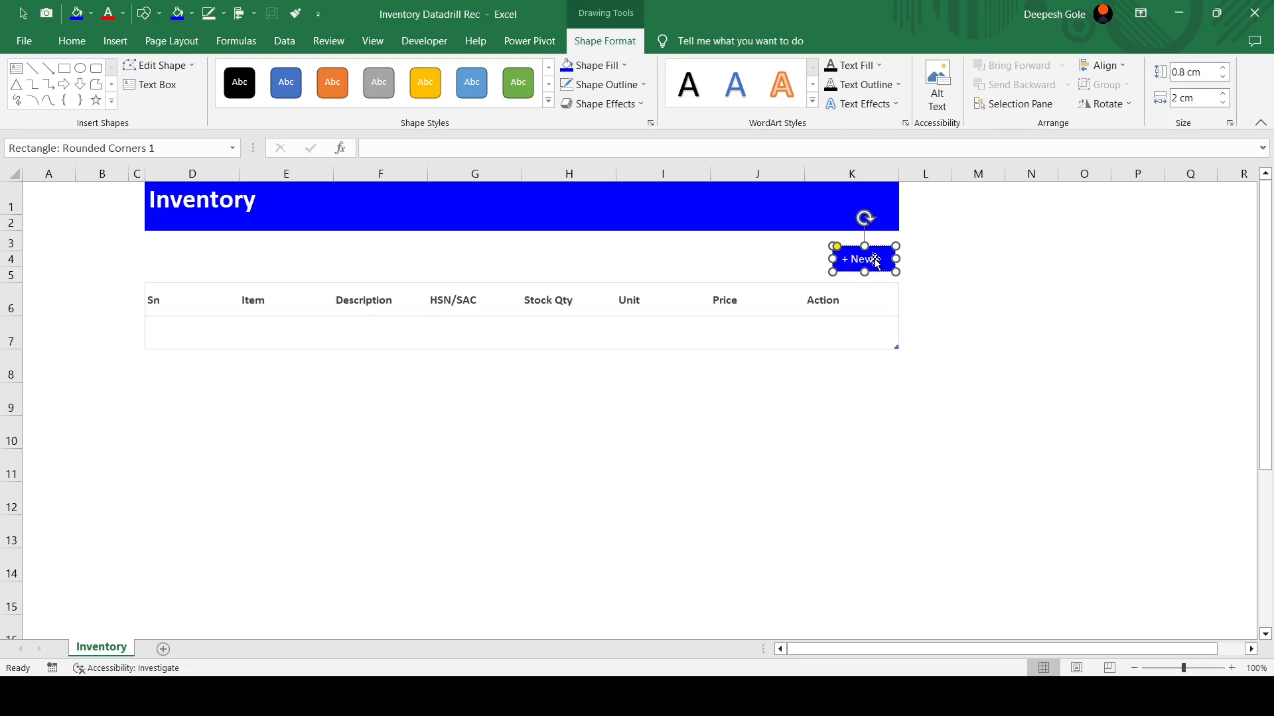
{"action": "left_click", "coordinate": [929, 265]}
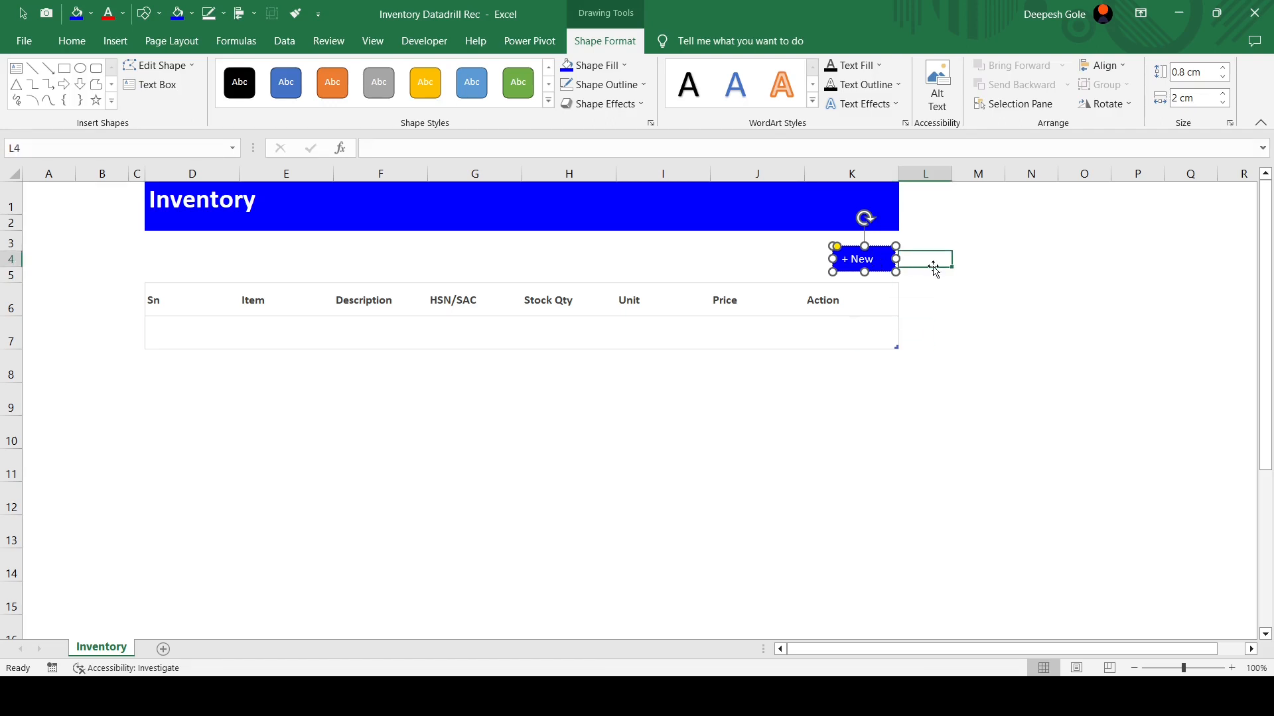
Make the "+ New" button's text bold with font size 11
{"action": "left_click", "coordinate": [881, 260]}
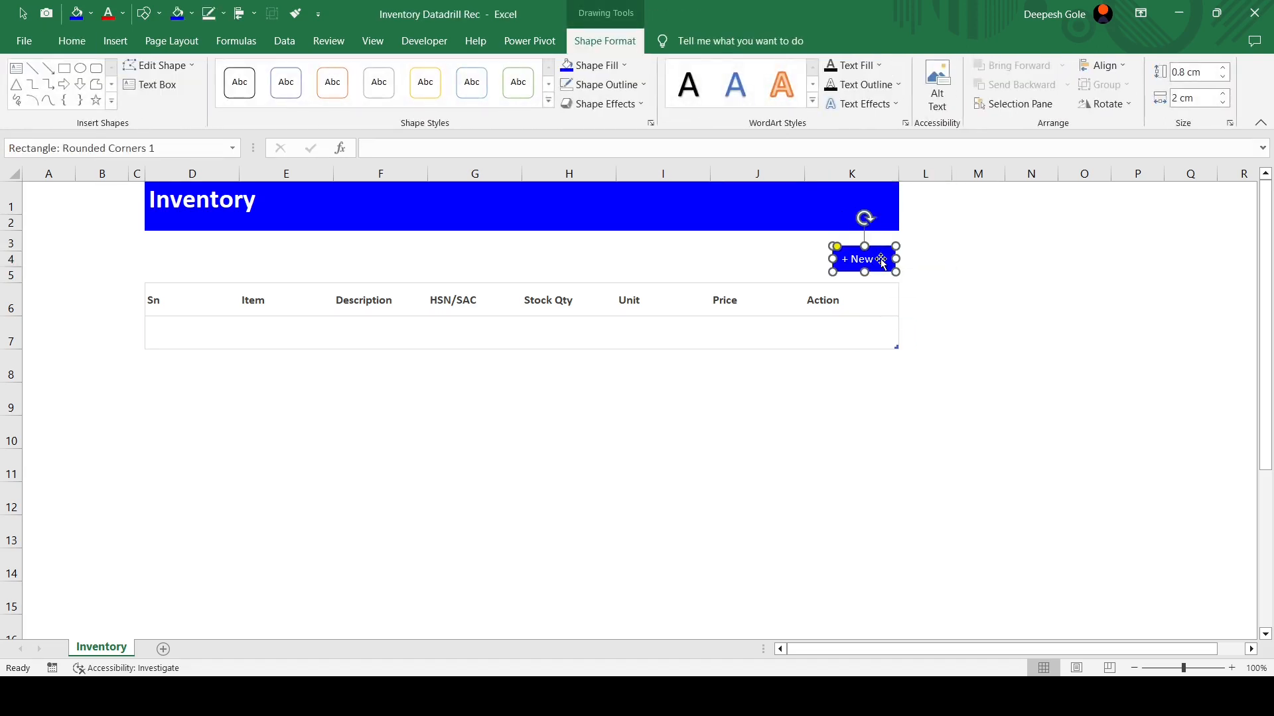
{"action": "left_click", "coordinate": [71, 41]}
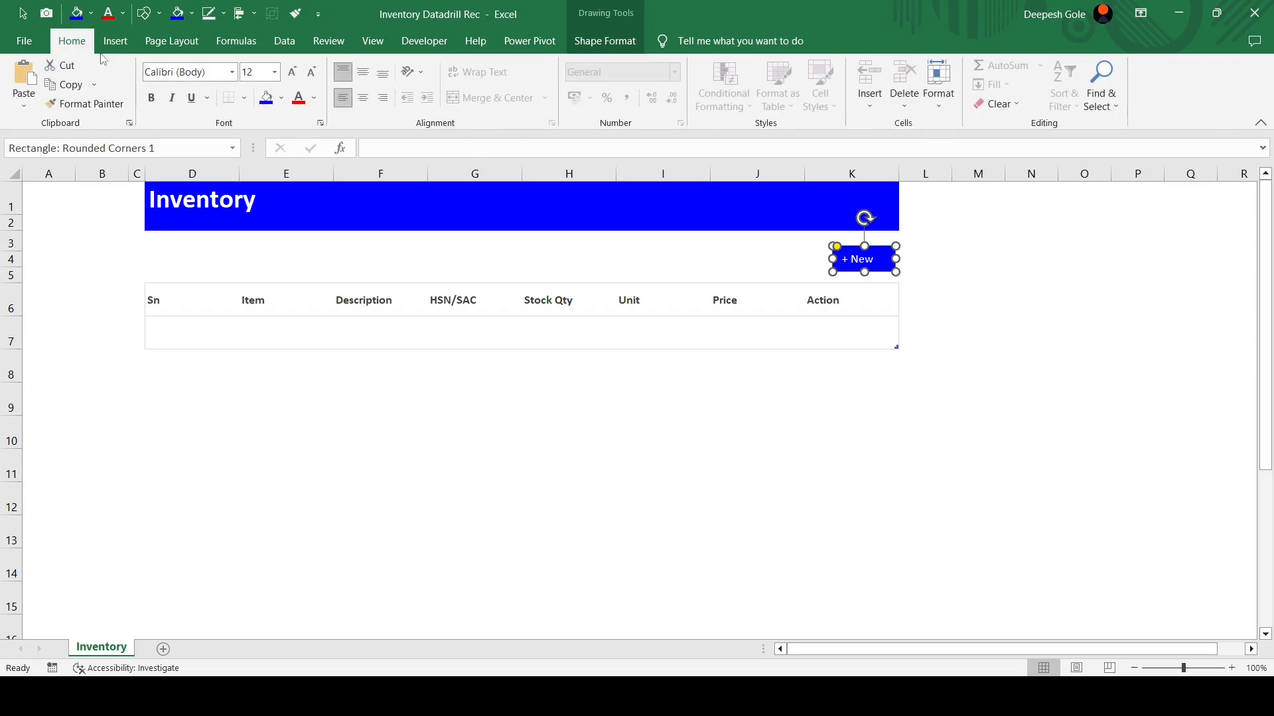
{"action": "left_click", "coordinate": [152, 98]}
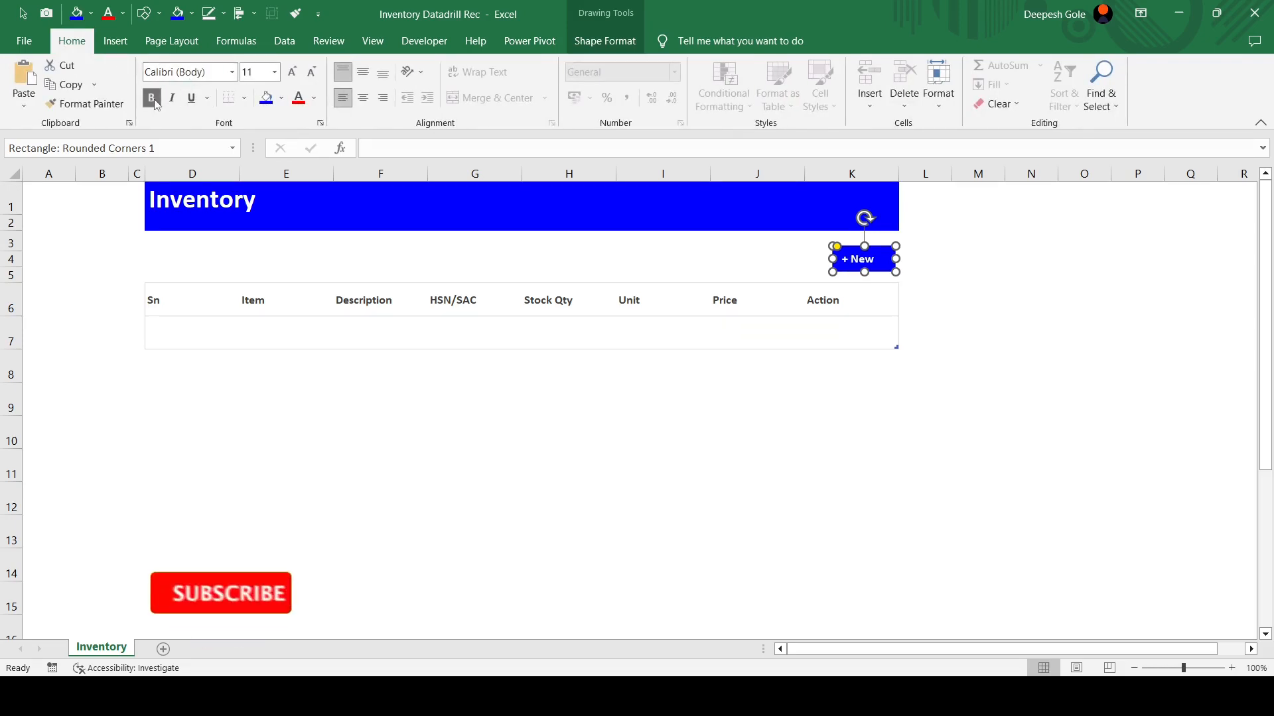
{"action": "left_click", "coordinate": [268, 71]}
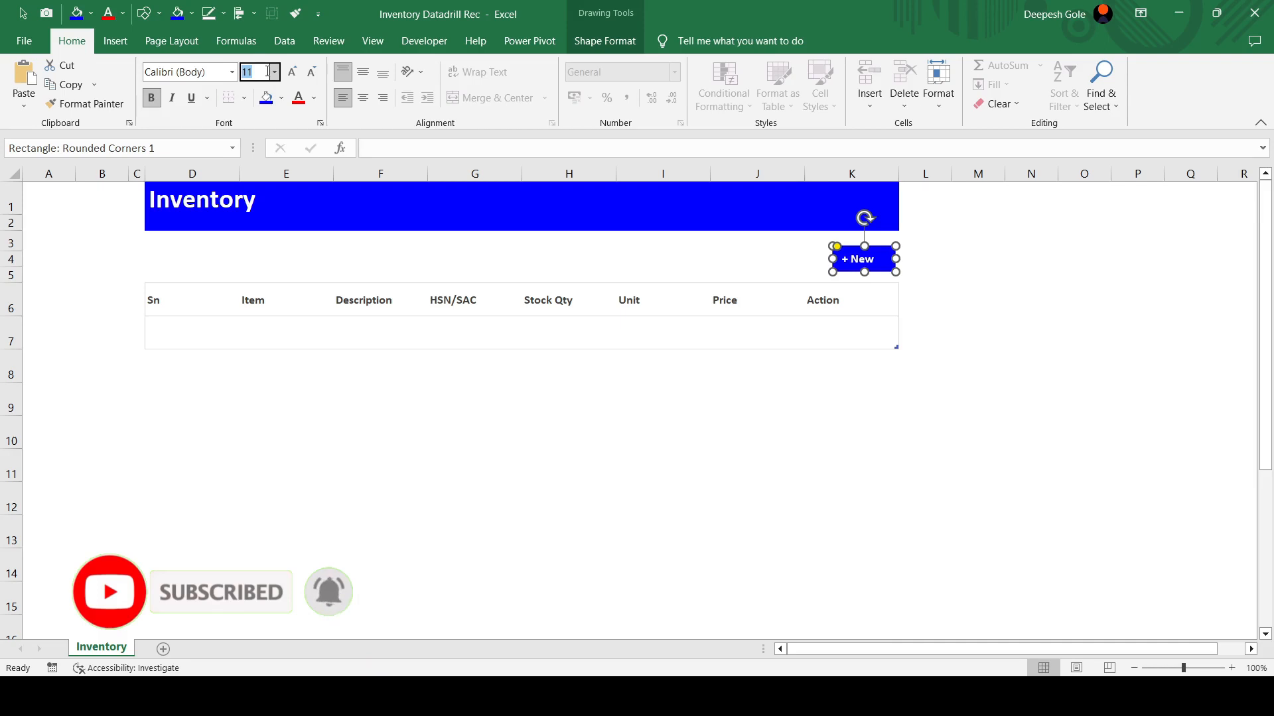
{"action": "type", "text": "11"}
{"action": "key", "text": "Return"}
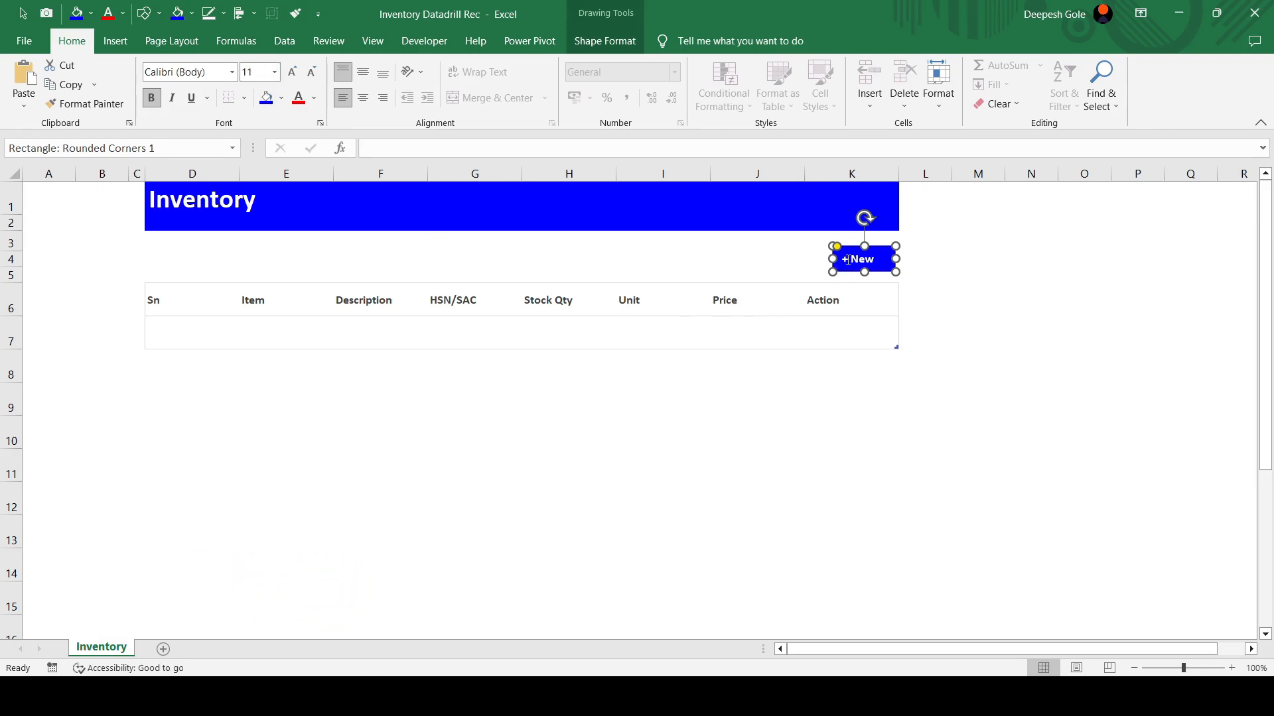
Enlarge the button's "+" sign to font size 14 and centre the label both vertically and horizontally
{"action": "left_click_drag", "start_coordinate": [847, 260], "coordinate": [840, 259]}
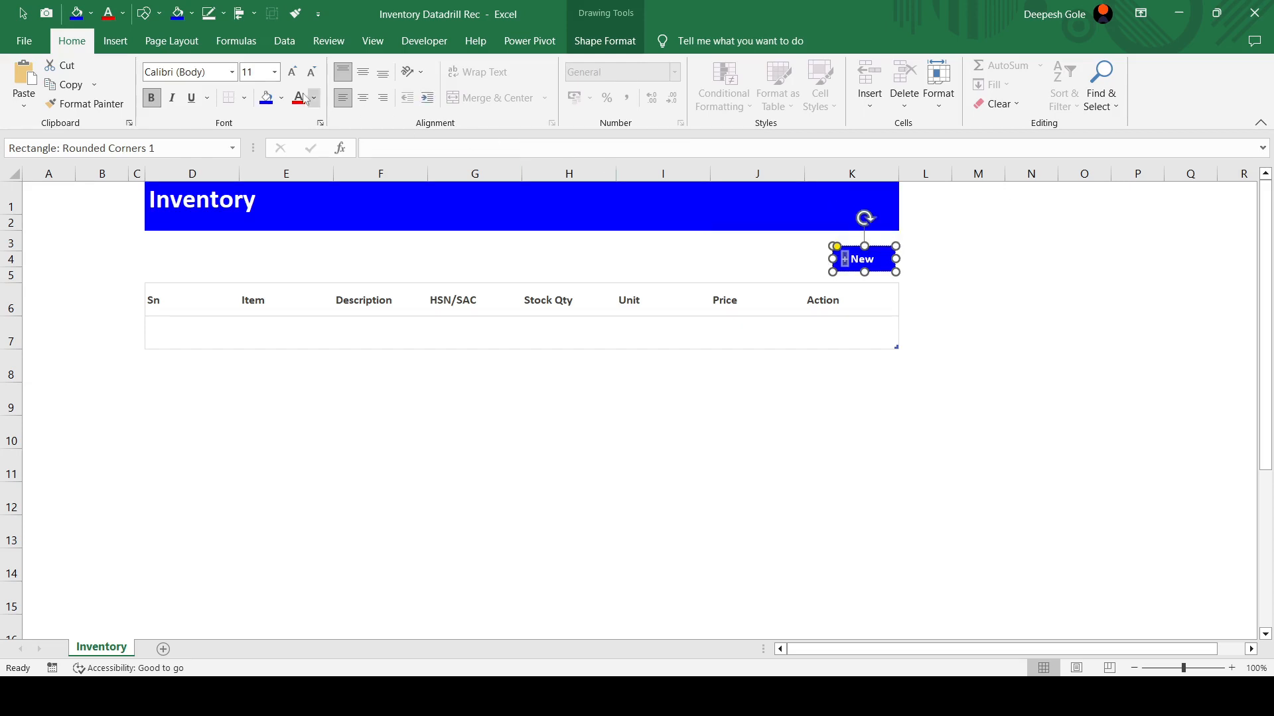
{"action": "left_click", "coordinate": [292, 72]}
{"action": "left_click", "coordinate": [291, 71]}
{"action": "left_click", "coordinate": [363, 72]}
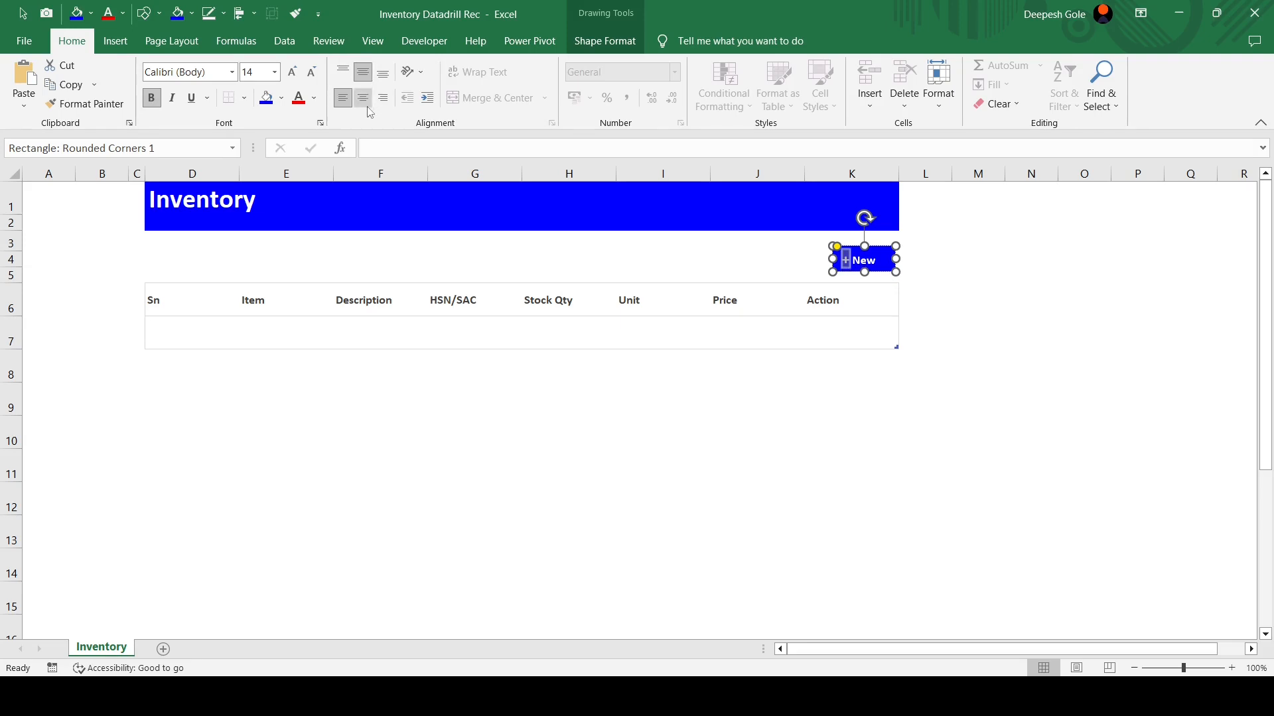
{"action": "left_click", "coordinate": [363, 98]}
{"action": "left_click", "coordinate": [955, 285]}
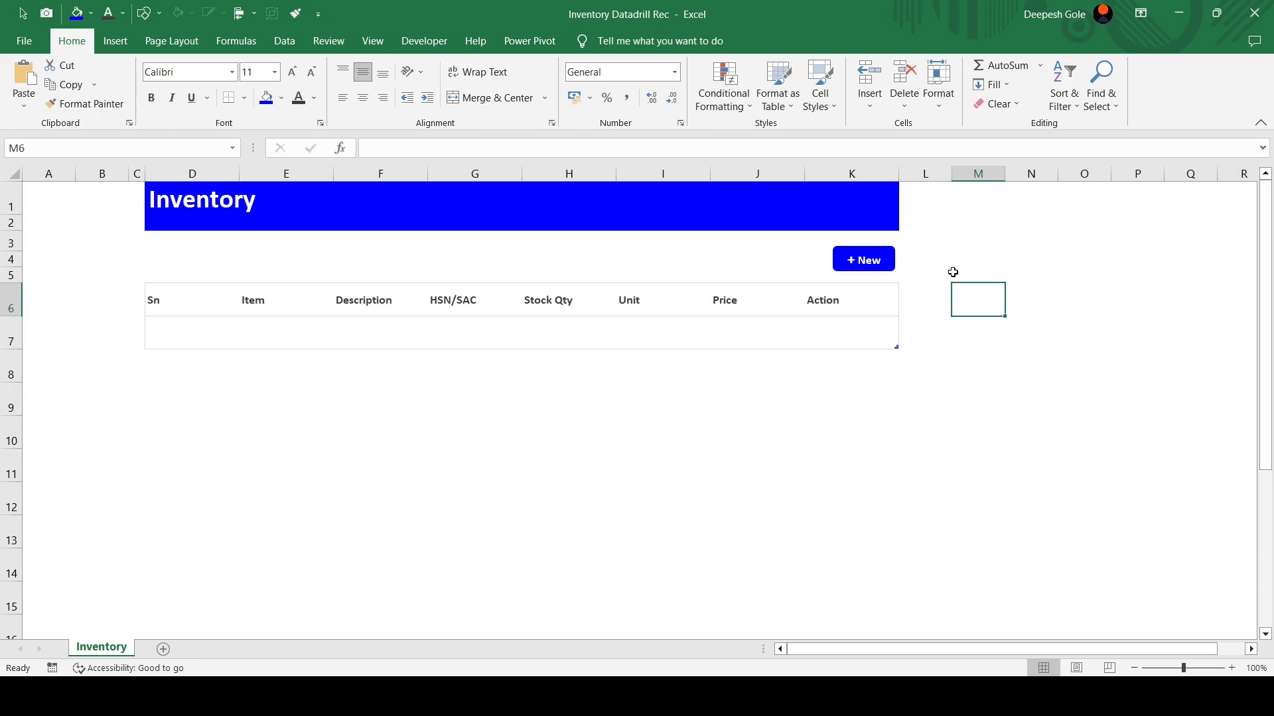
Name the "+ New" button shape btn_new
{"action": "left_click", "coordinate": [885, 260]}
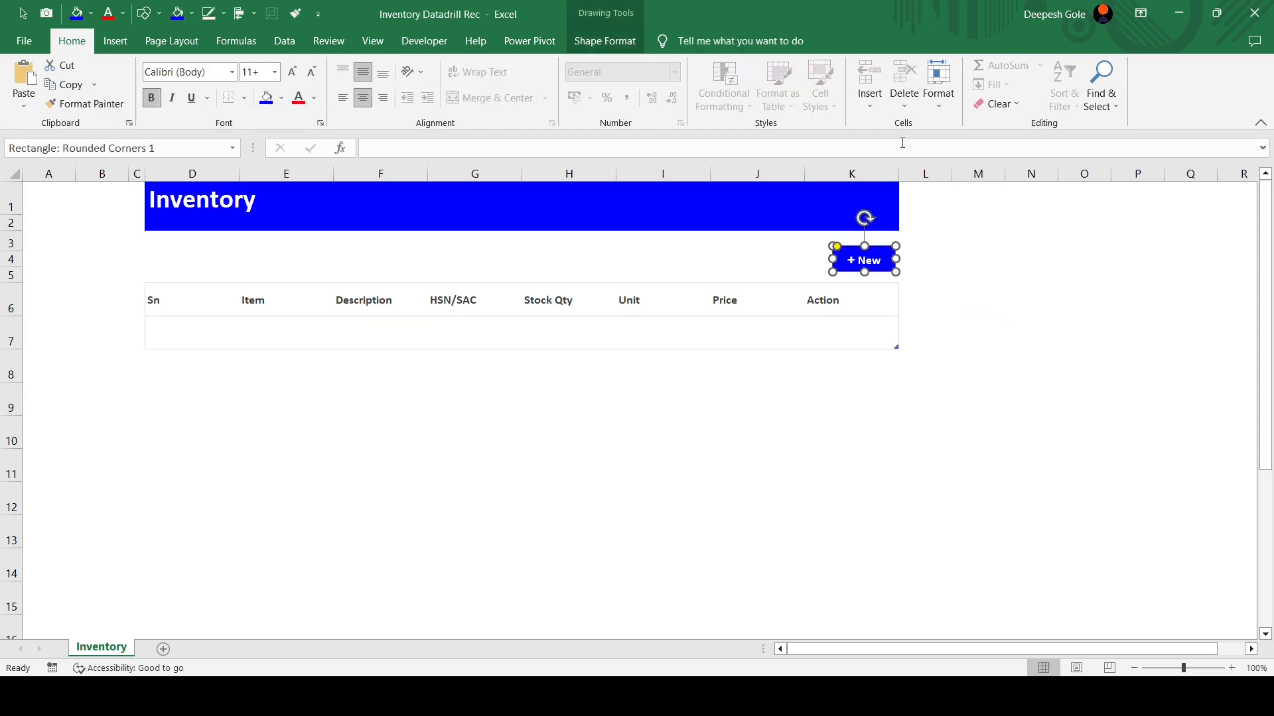
{"action": "left_click", "coordinate": [177, 145]}
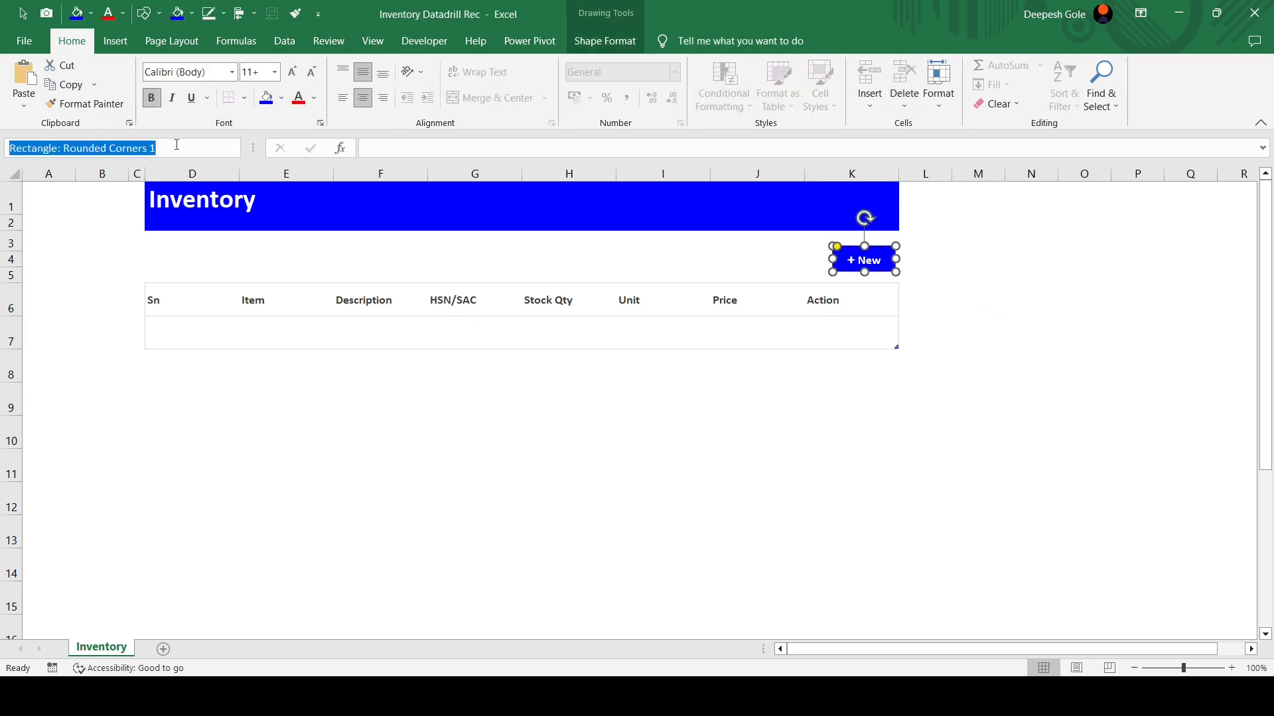
{"action": "type", "text": "bt"}
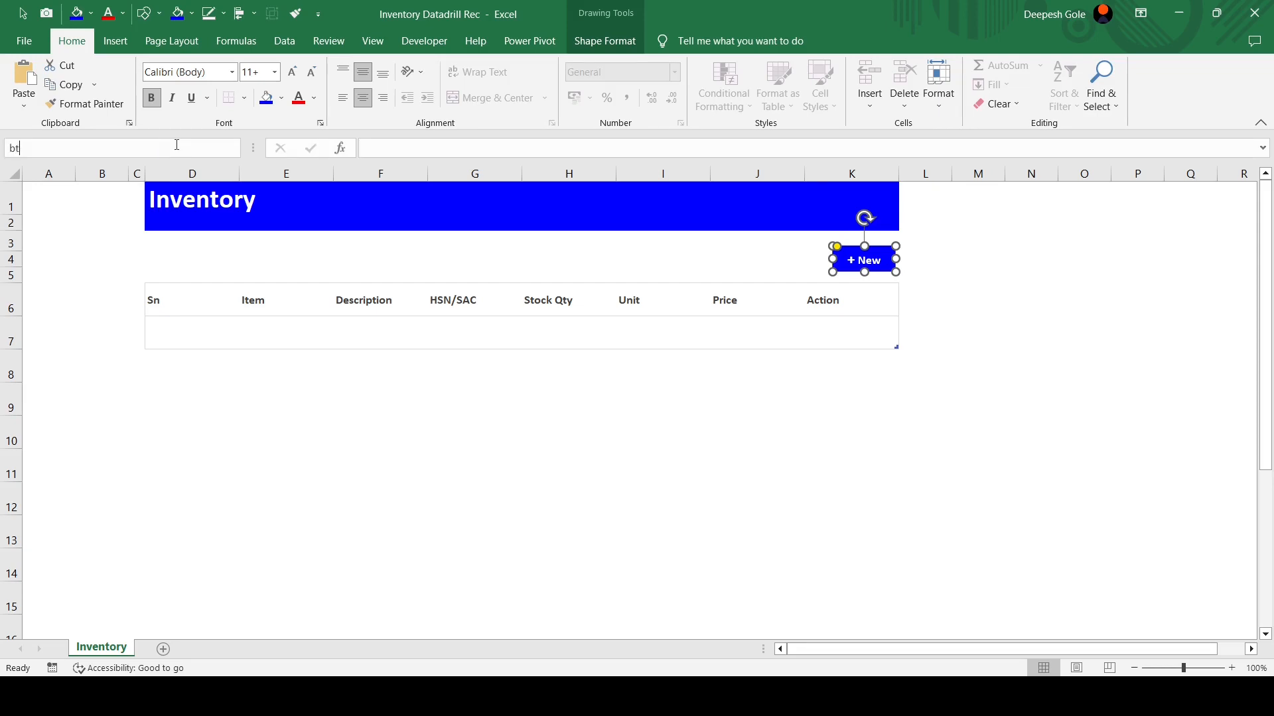
{"action": "type", "text": "n_new"}
{"action": "key", "text": "Return"}
{"action": "left_click", "coordinate": [731, 378]}
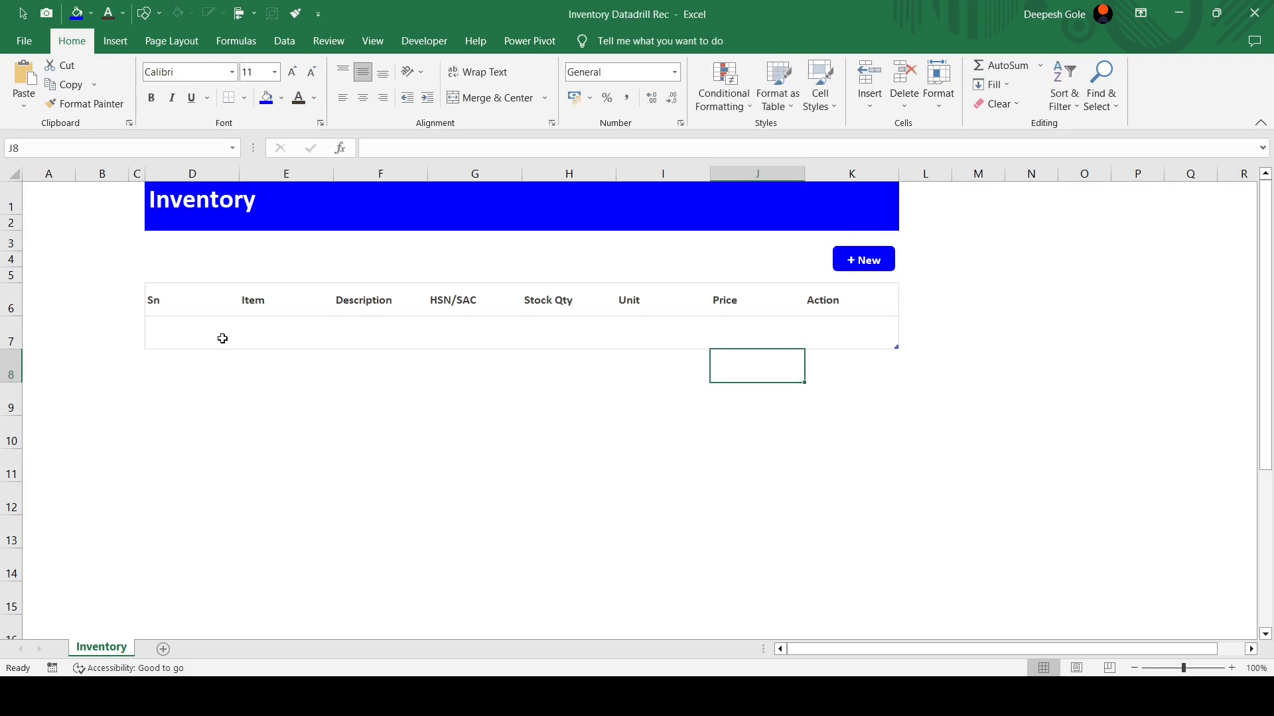
Insert a second rounded rectangle at default size over the Sn and Item columns, starting just above the table
{"action": "left_click", "coordinate": [116, 40]}
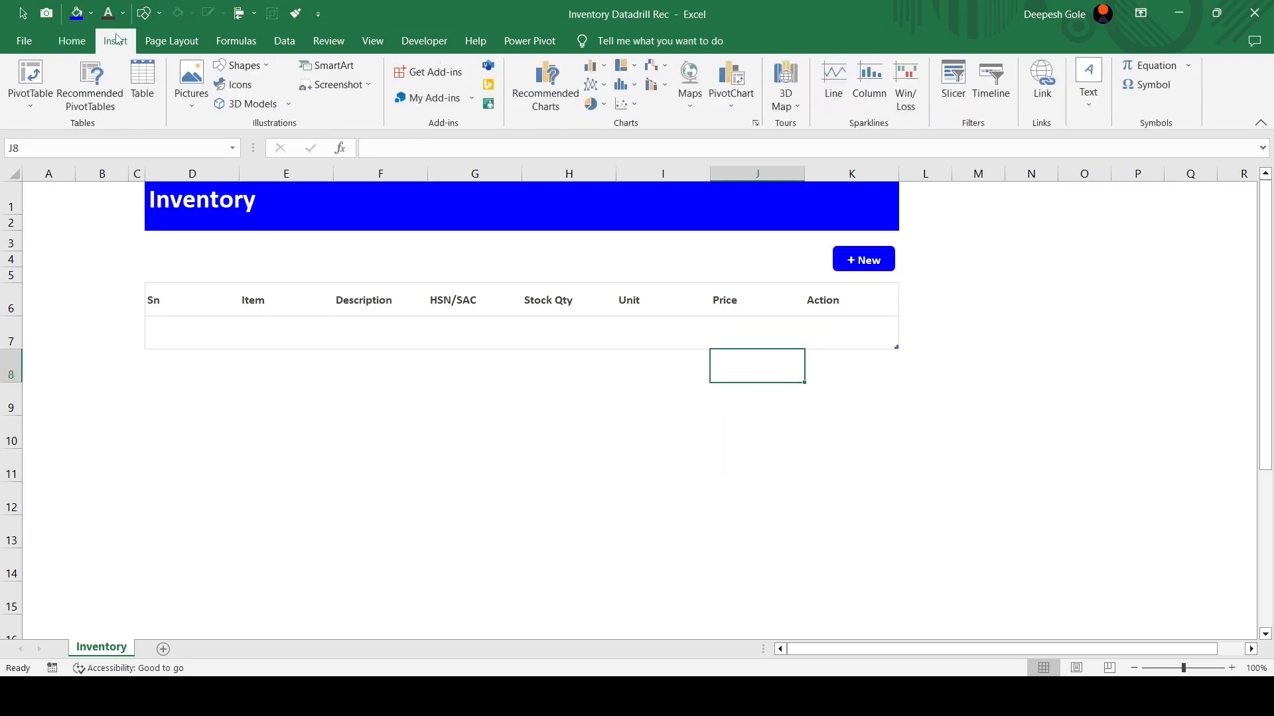
{"action": "left_click", "coordinate": [247, 65]}
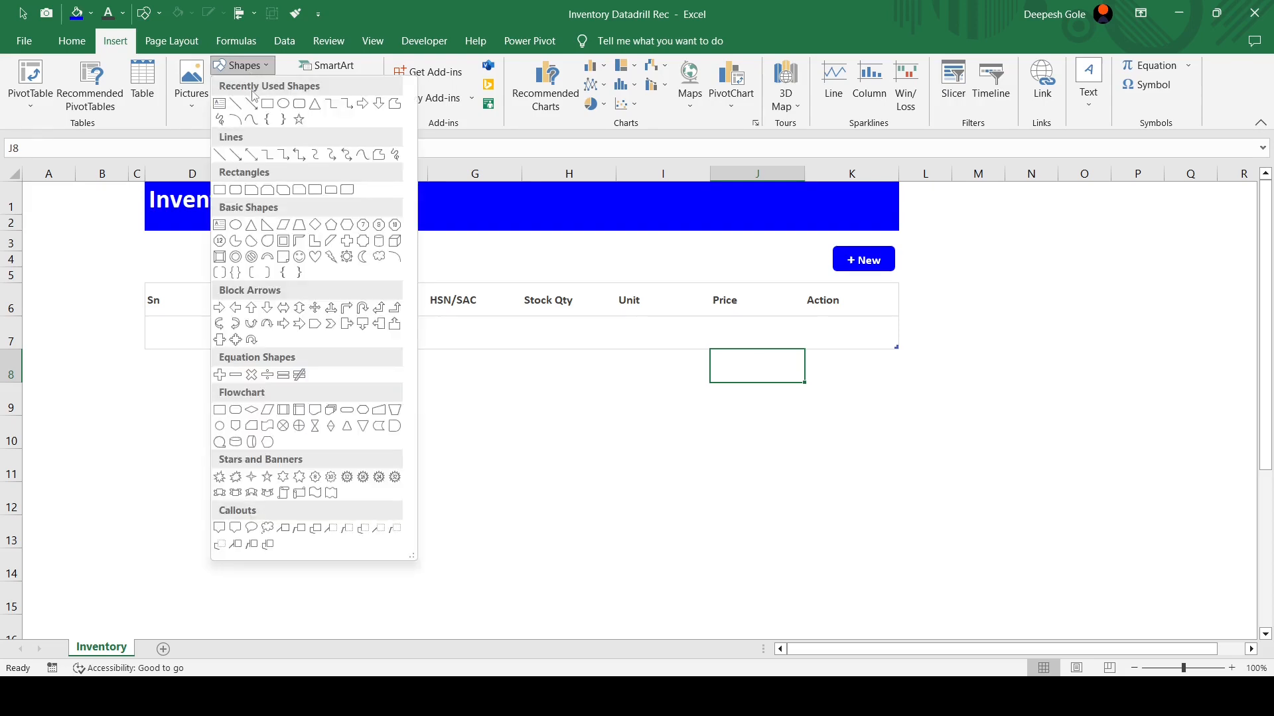
{"action": "left_click", "coordinate": [299, 105]}
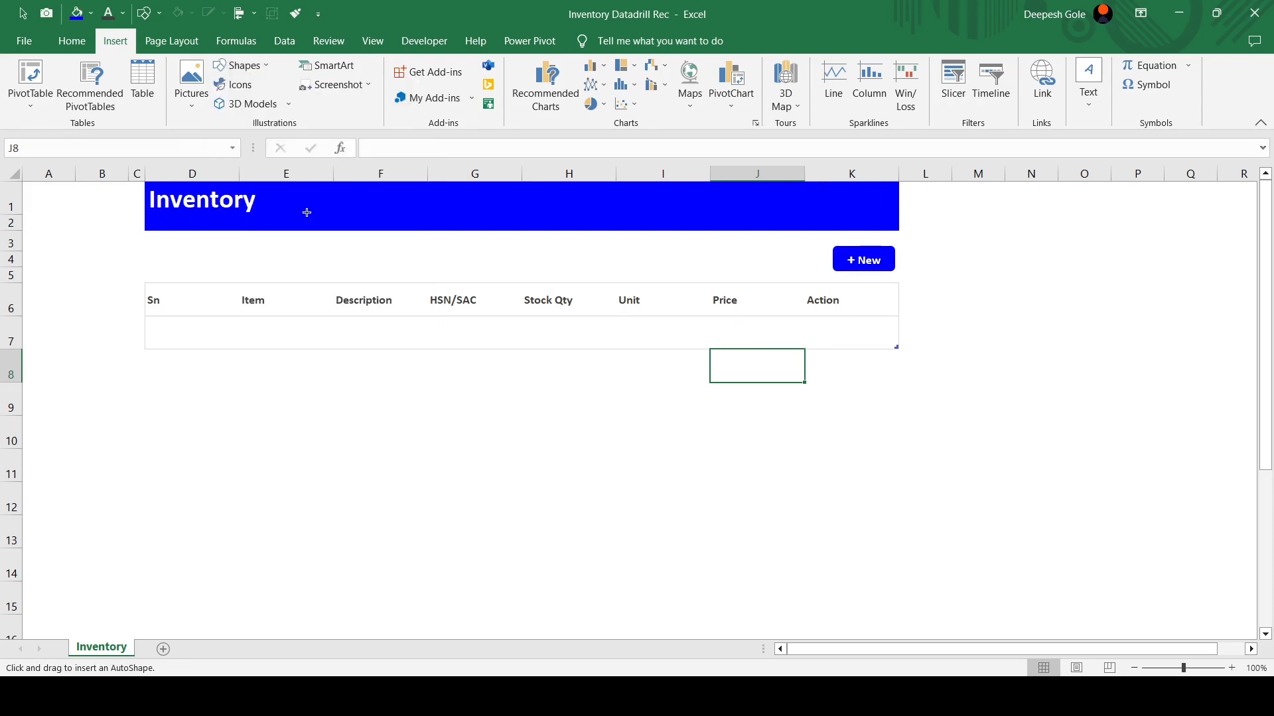
{"action": "left_click", "coordinate": [187, 257]}
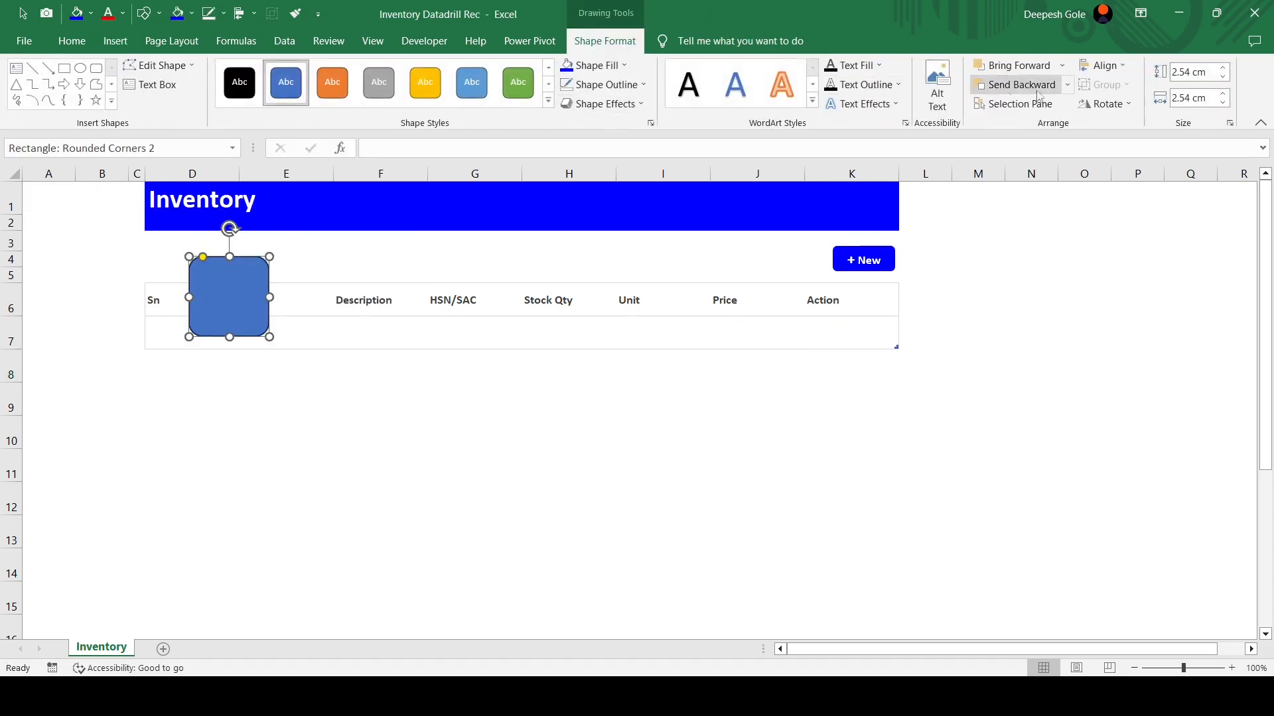
Size the second rounded rectangle to 0.8 cm high by 6.8 cm wide and place it above the table, flush with column D's outer edge
{"action": "left_click", "coordinate": [1208, 75]}
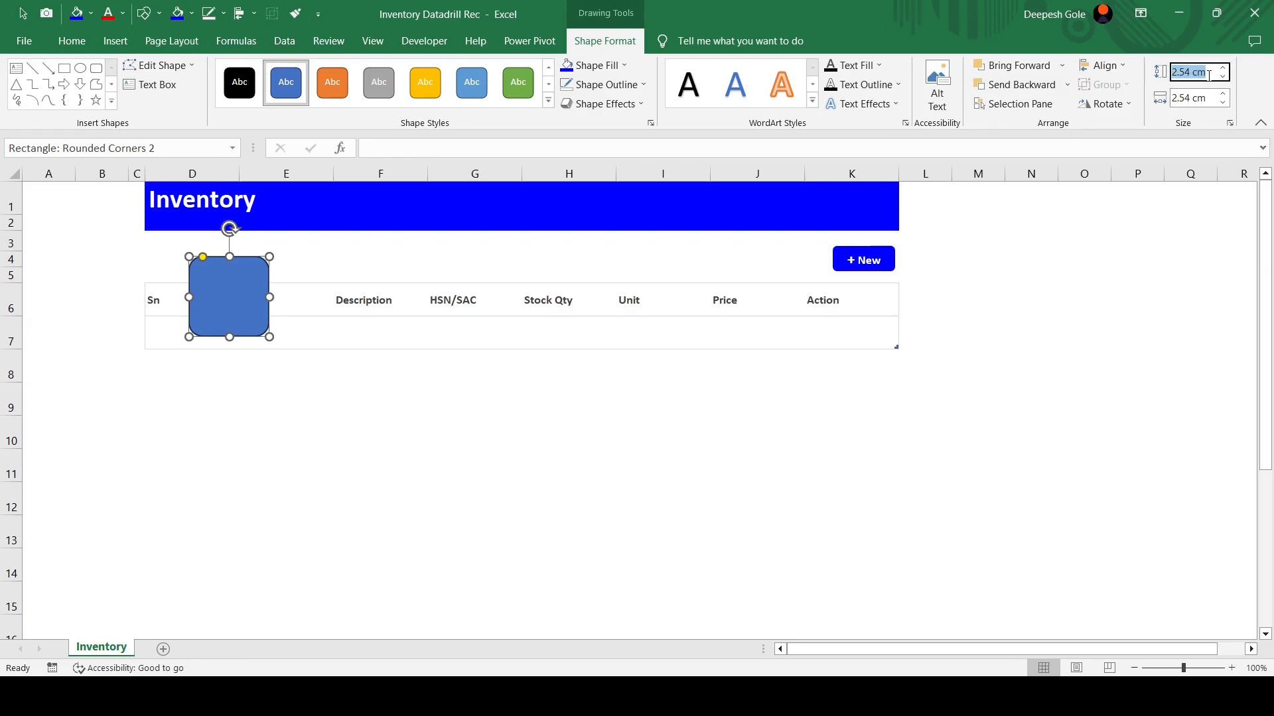
{"action": "type", "text": "0.8"}
{"action": "key", "text": "Tab"}
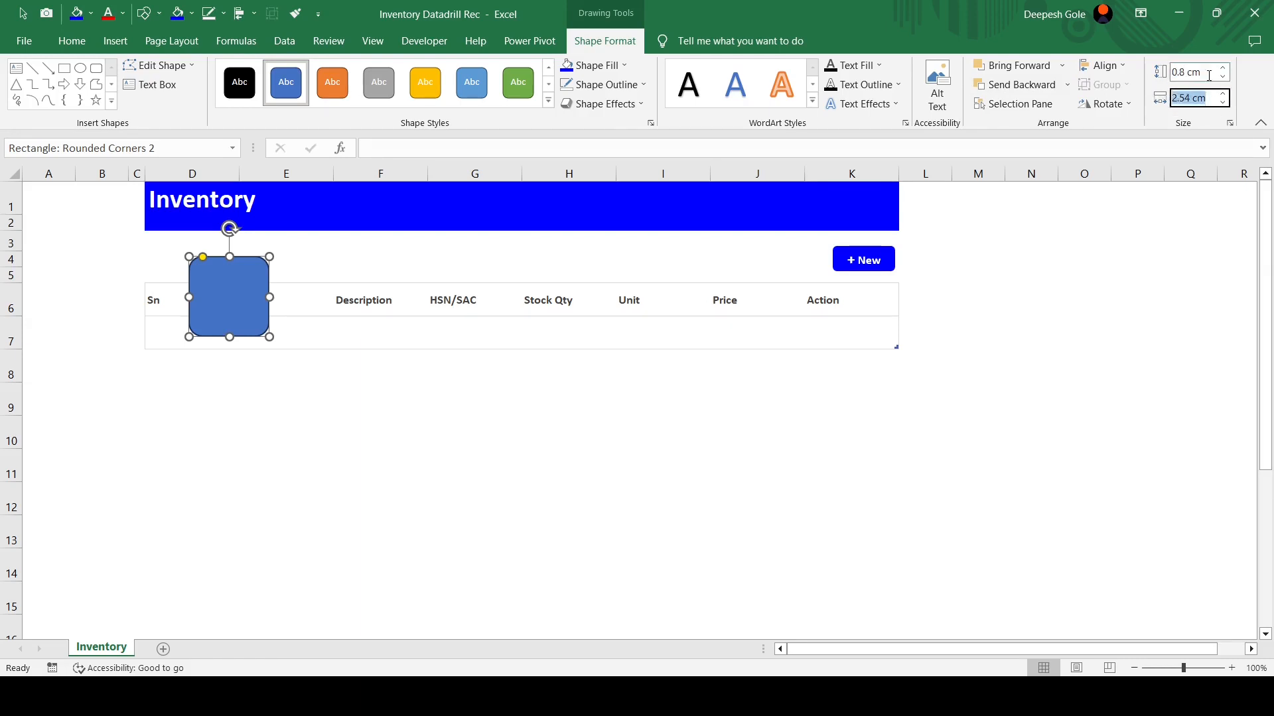
{"action": "type", "text": "6.8"}
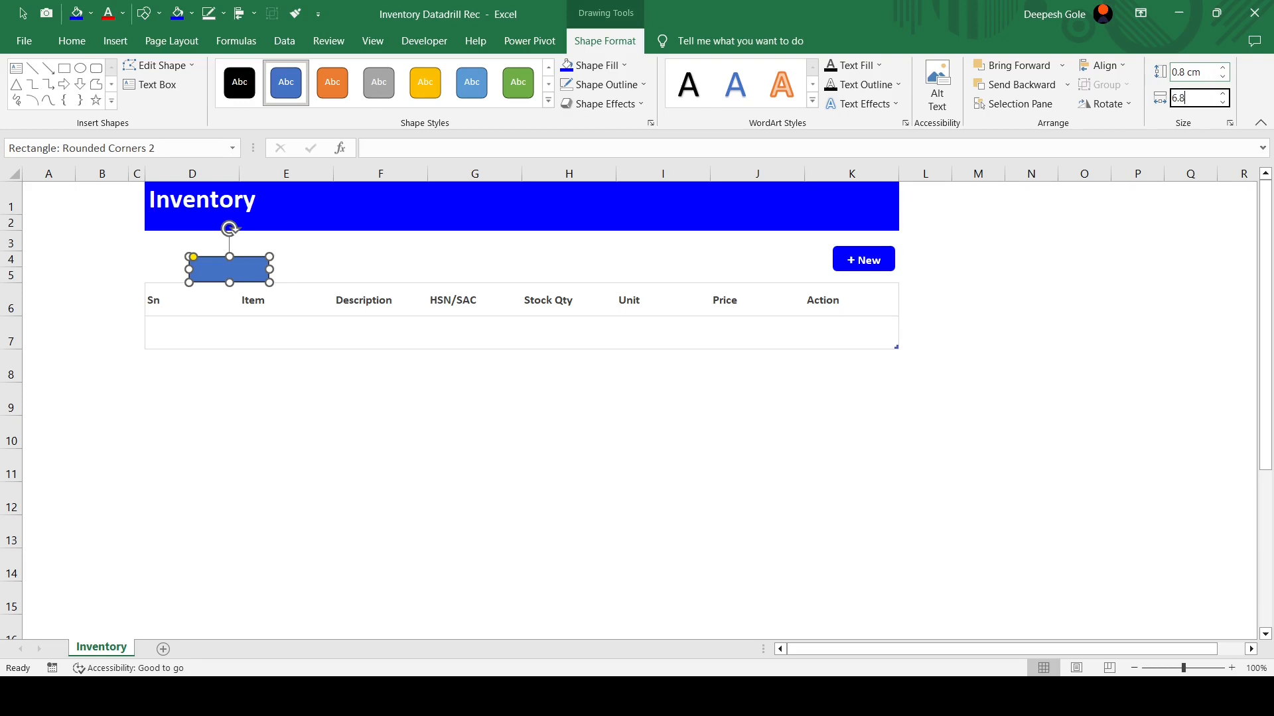
{"action": "key", "text": "Return"}
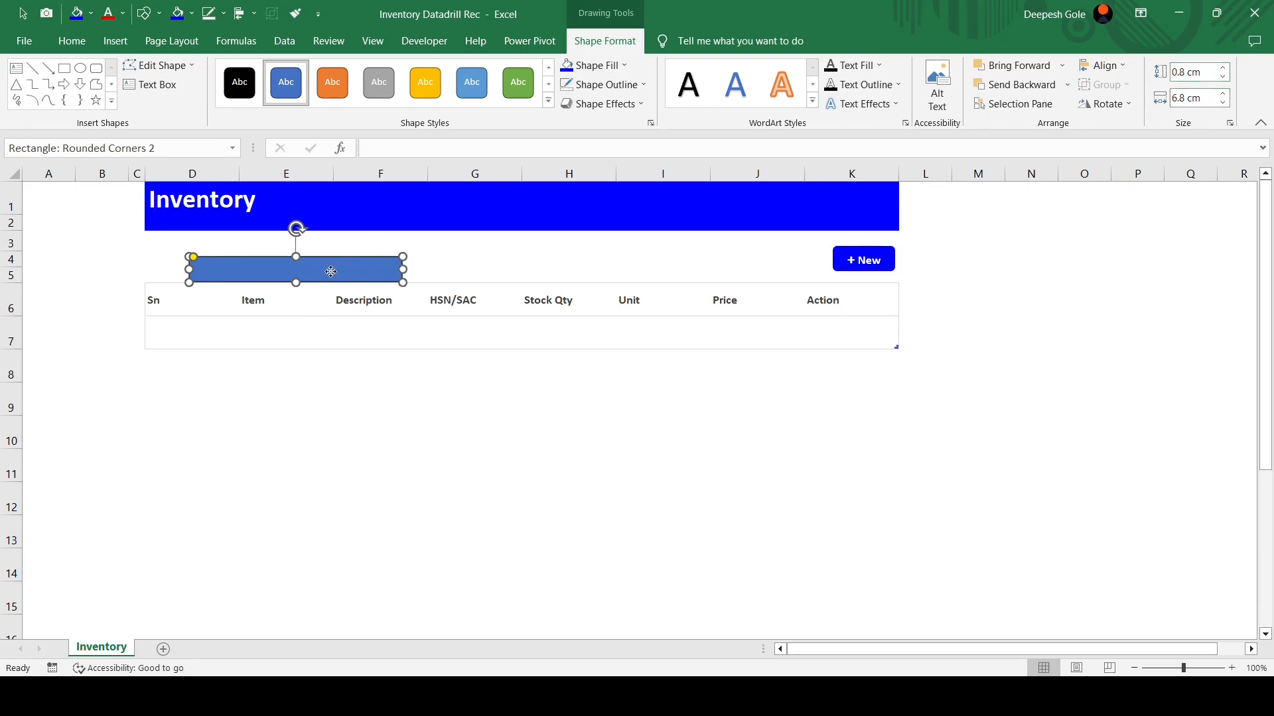
{"action": "left_click_drag", "start_coordinate": [330, 271], "coordinate": [287, 260]}
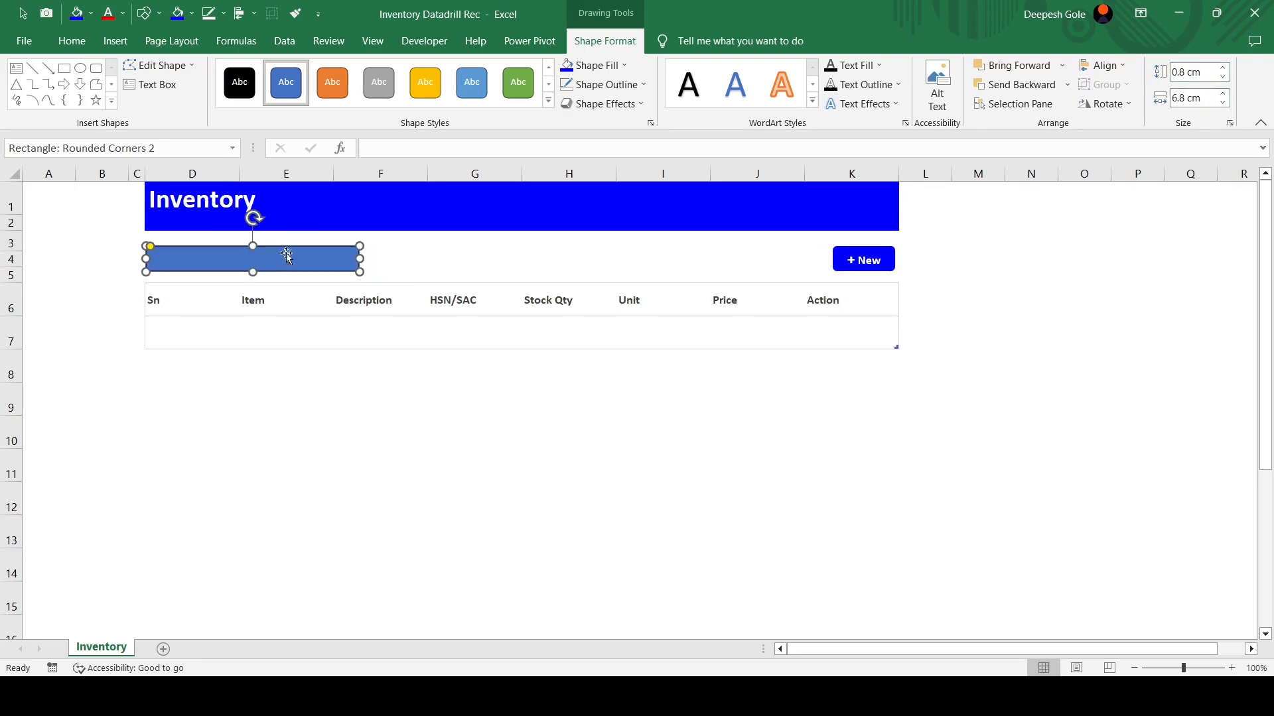
Give the wide rounded rectangle a white fill and a light grey outline
{"action": "left_click", "coordinate": [593, 65]}
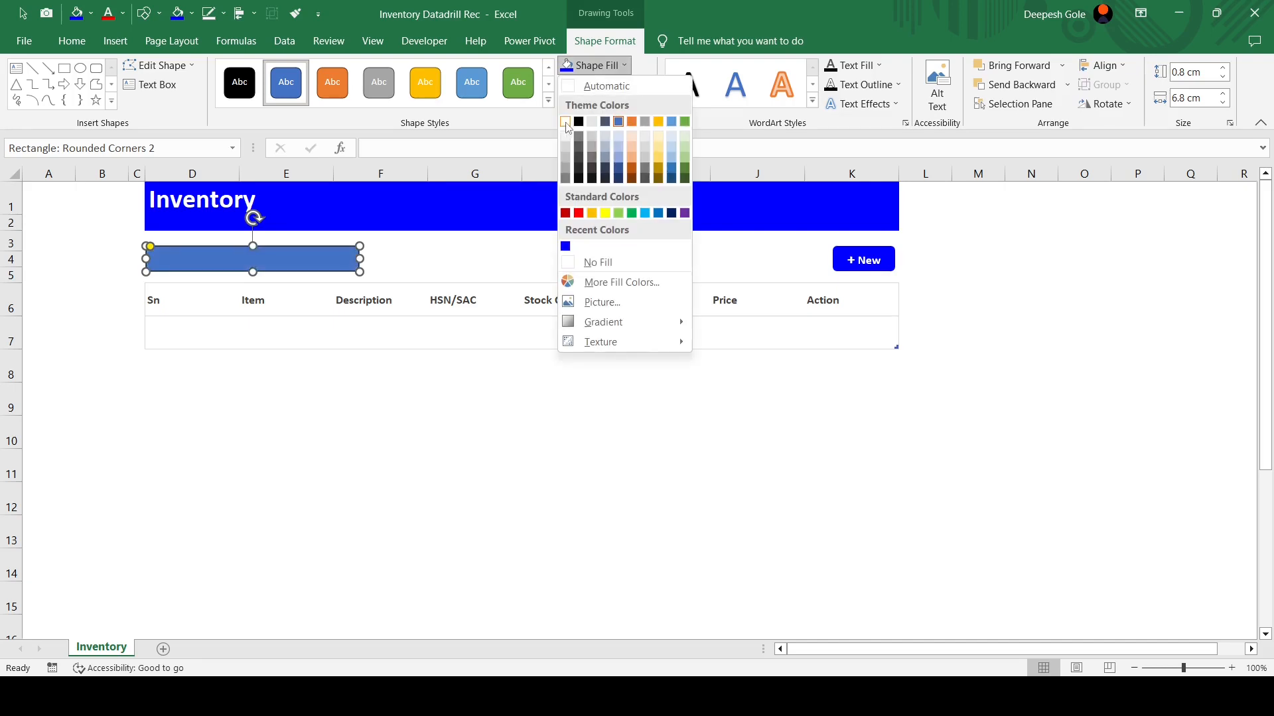
{"action": "left_click", "coordinate": [565, 121]}
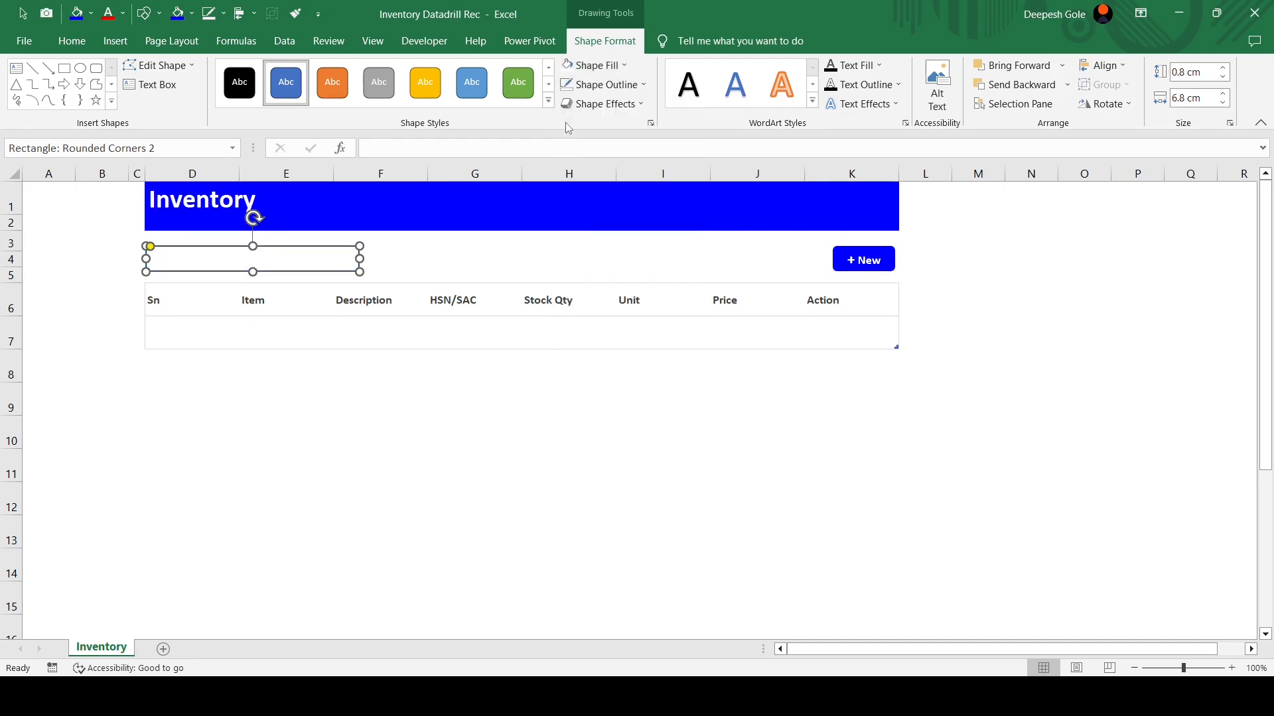
{"action": "left_click", "coordinate": [621, 85]}
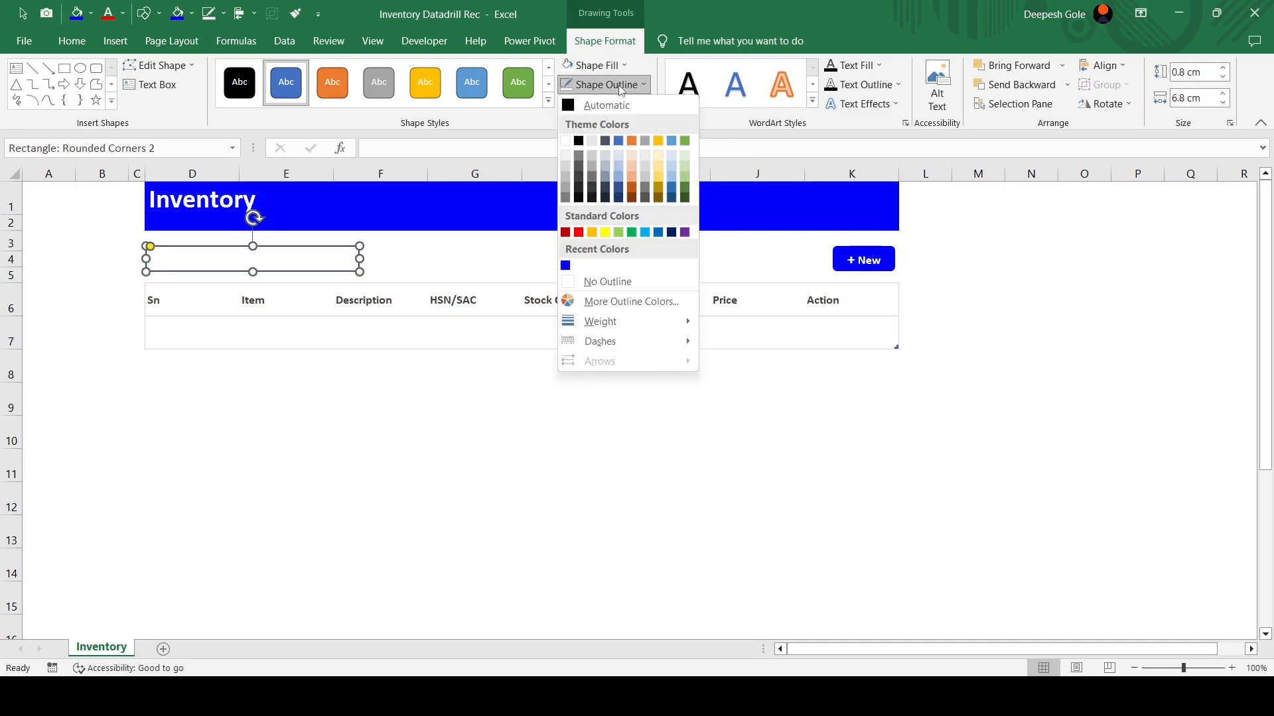
{"action": "left_click", "coordinate": [567, 167]}
{"action": "left_click", "coordinate": [620, 494]}
Middle-align the white rounded rectangle and the "+ New" button with each other
{"action": "left_click", "coordinate": [329, 258]}
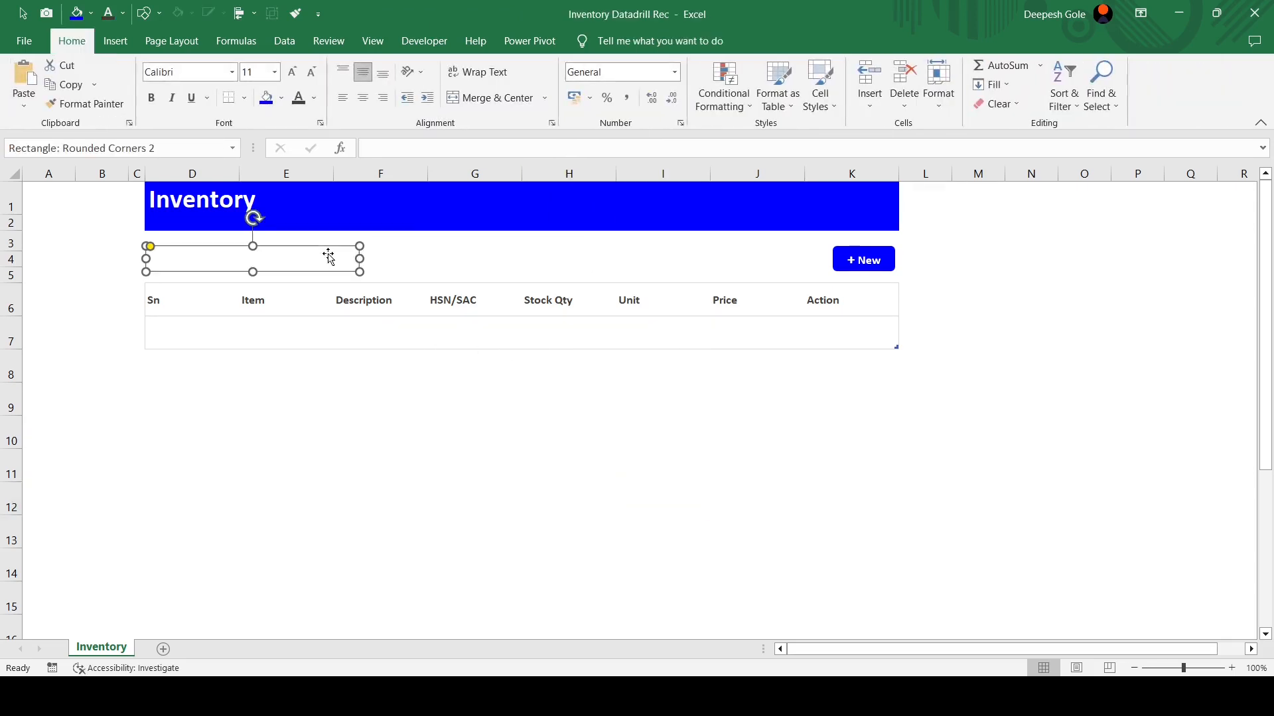
{"action": "left_click", "coordinate": [862, 259], "text": "shift"}
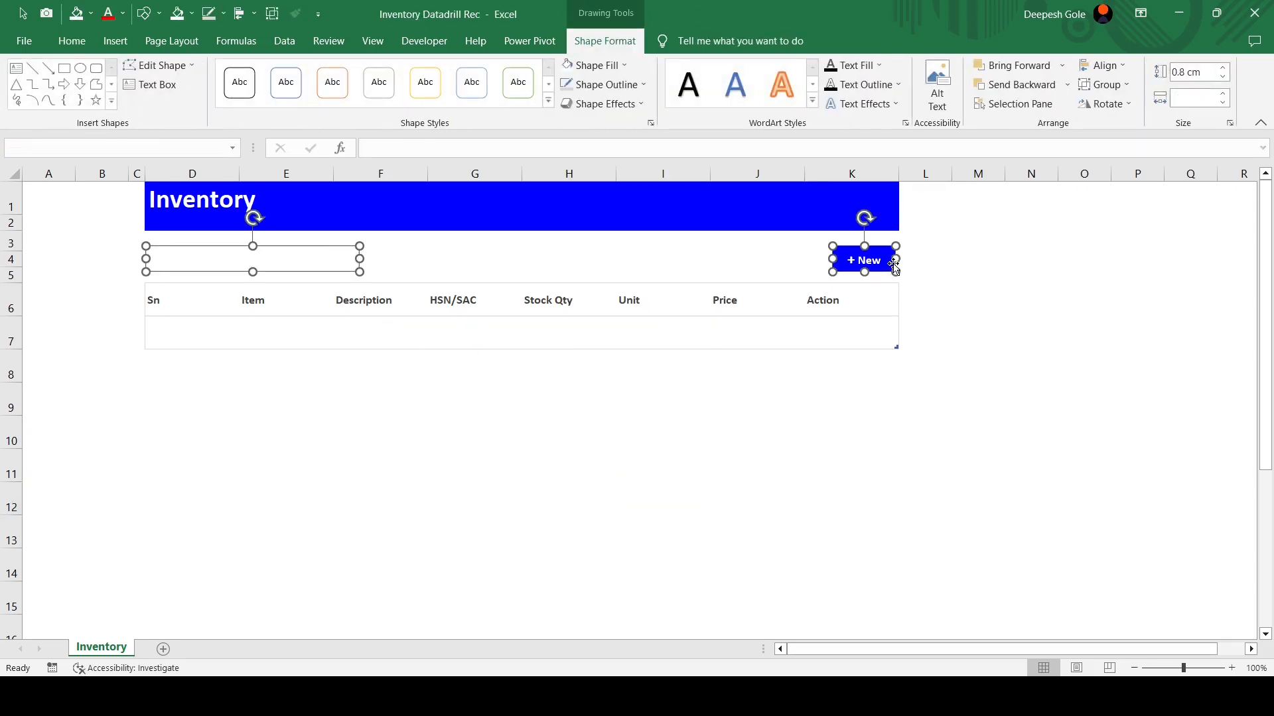
{"action": "left_click", "coordinate": [1119, 66]}
{"action": "left_click", "coordinate": [1128, 165]}
{"action": "left_click", "coordinate": [484, 431]}
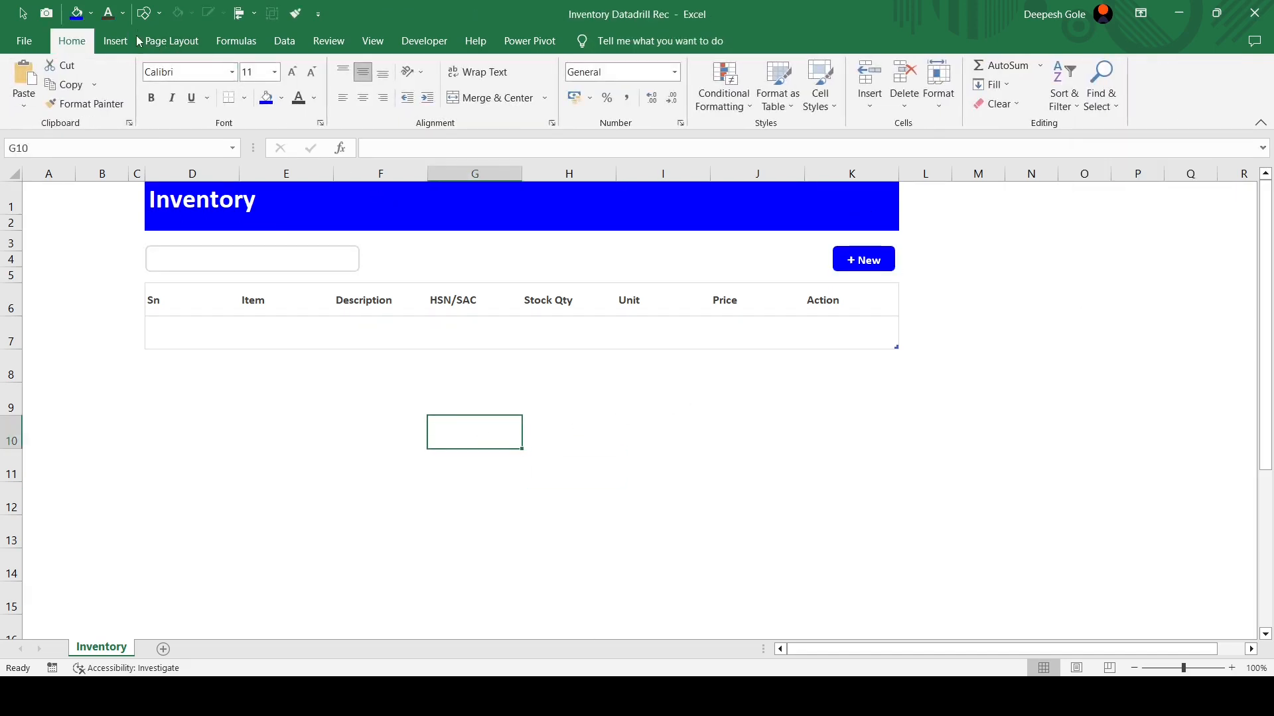
Insert the plain magnifying glass icon found by searching the icon library for "search", and place it below the table
{"action": "left_click", "coordinate": [116, 41]}
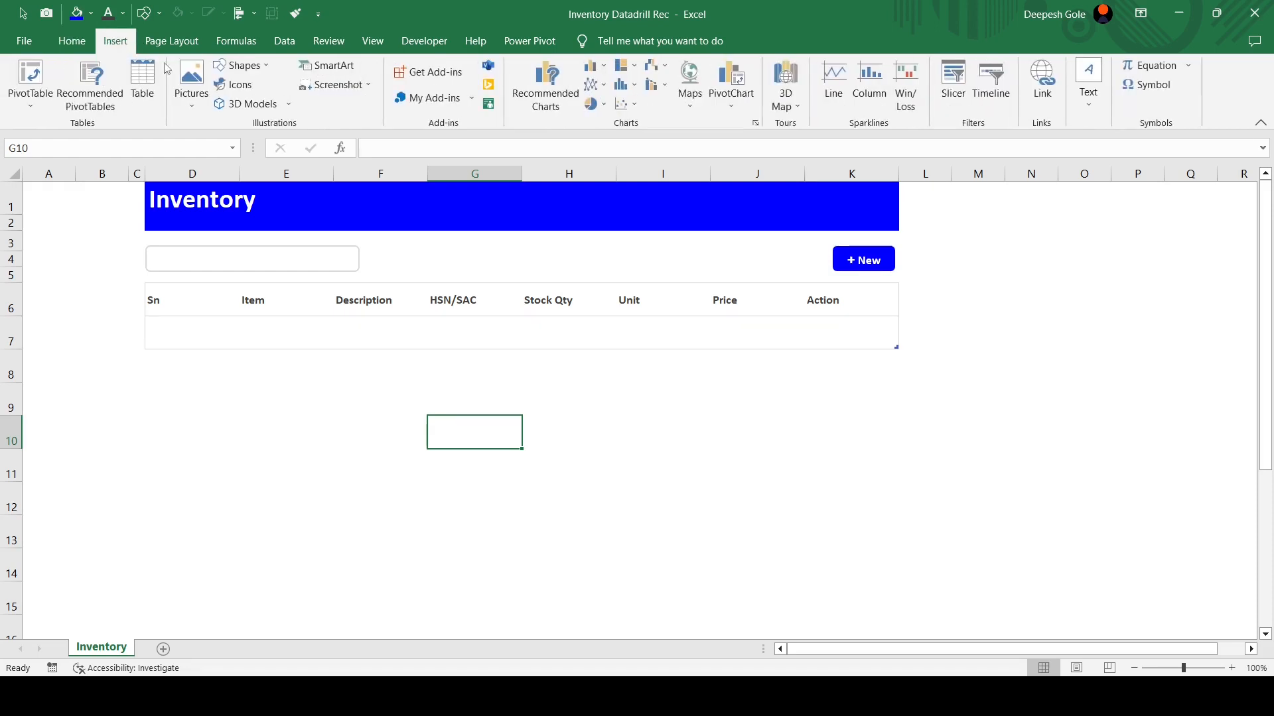
{"action": "left_click", "coordinate": [234, 85]}
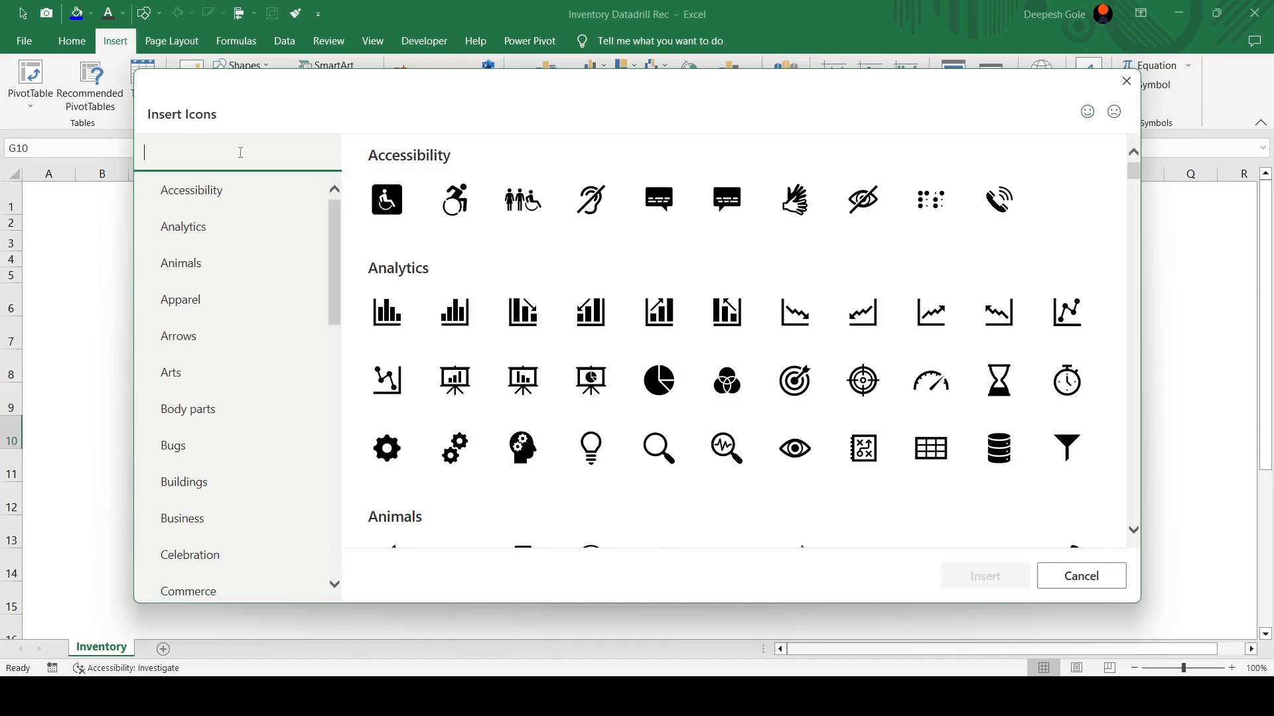
{"action": "type", "text": "search"}
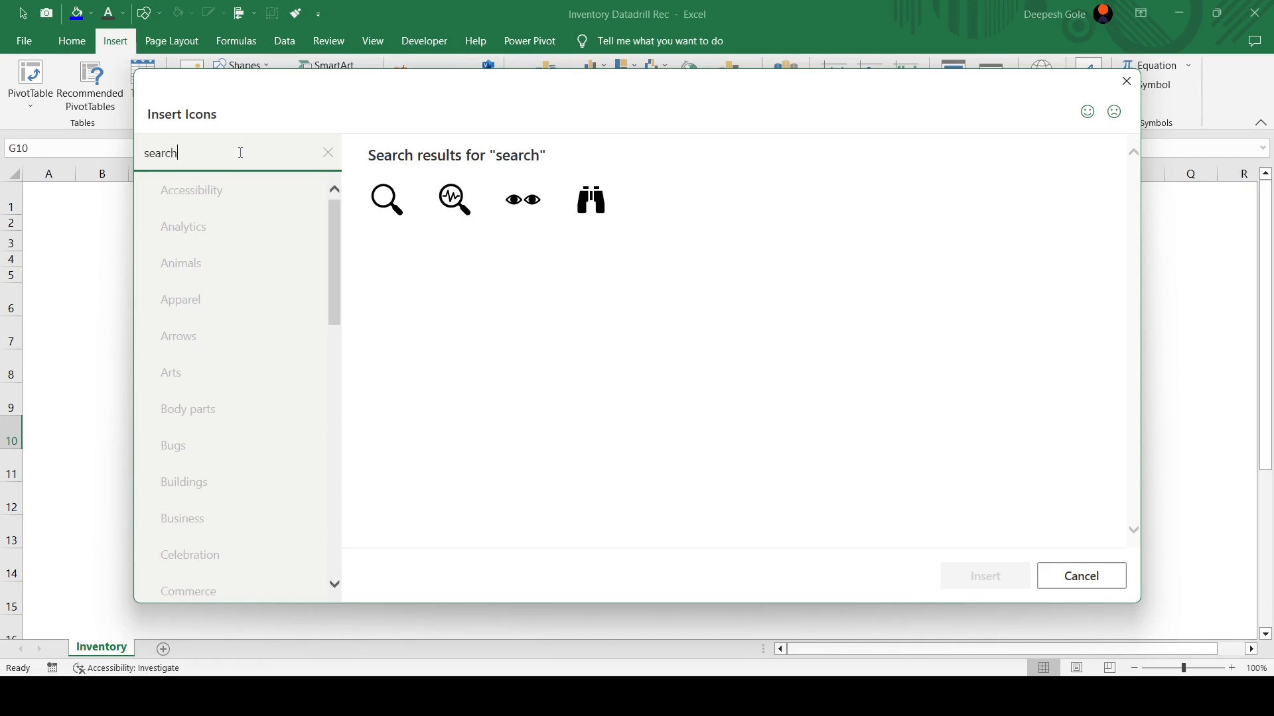
{"action": "left_click", "coordinate": [397, 201]}
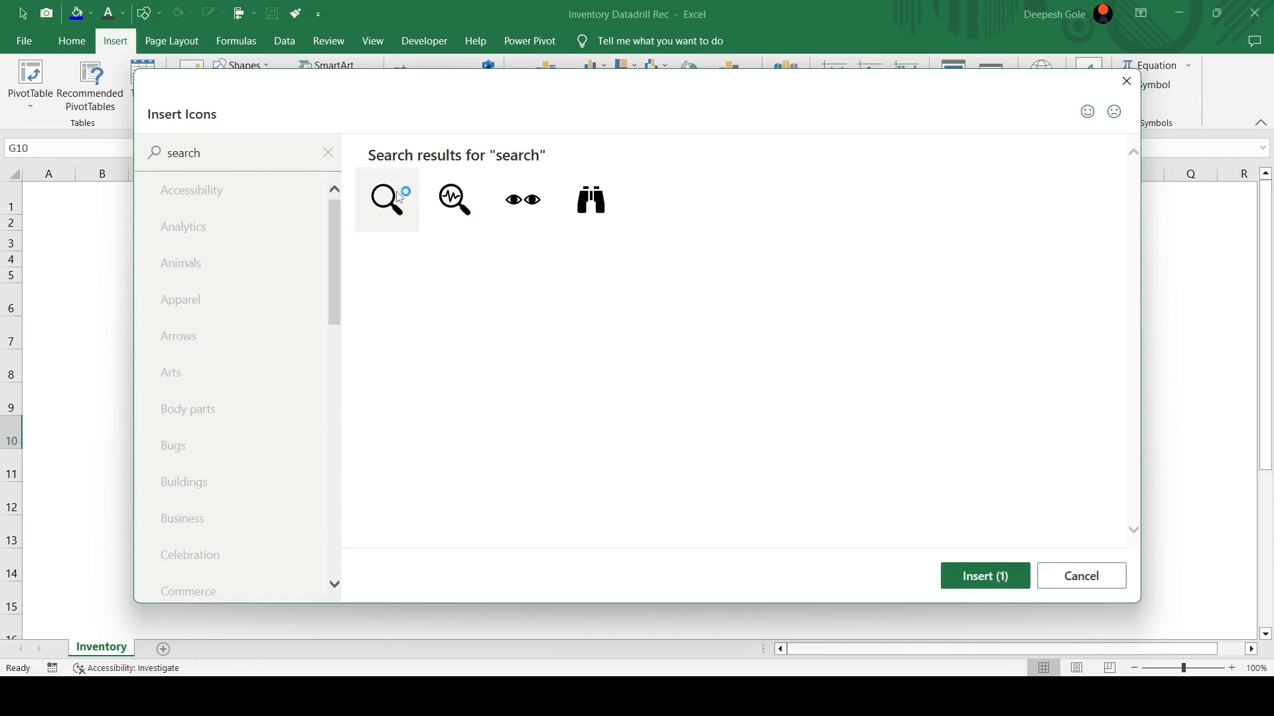
{"action": "left_click", "coordinate": [998, 584]}
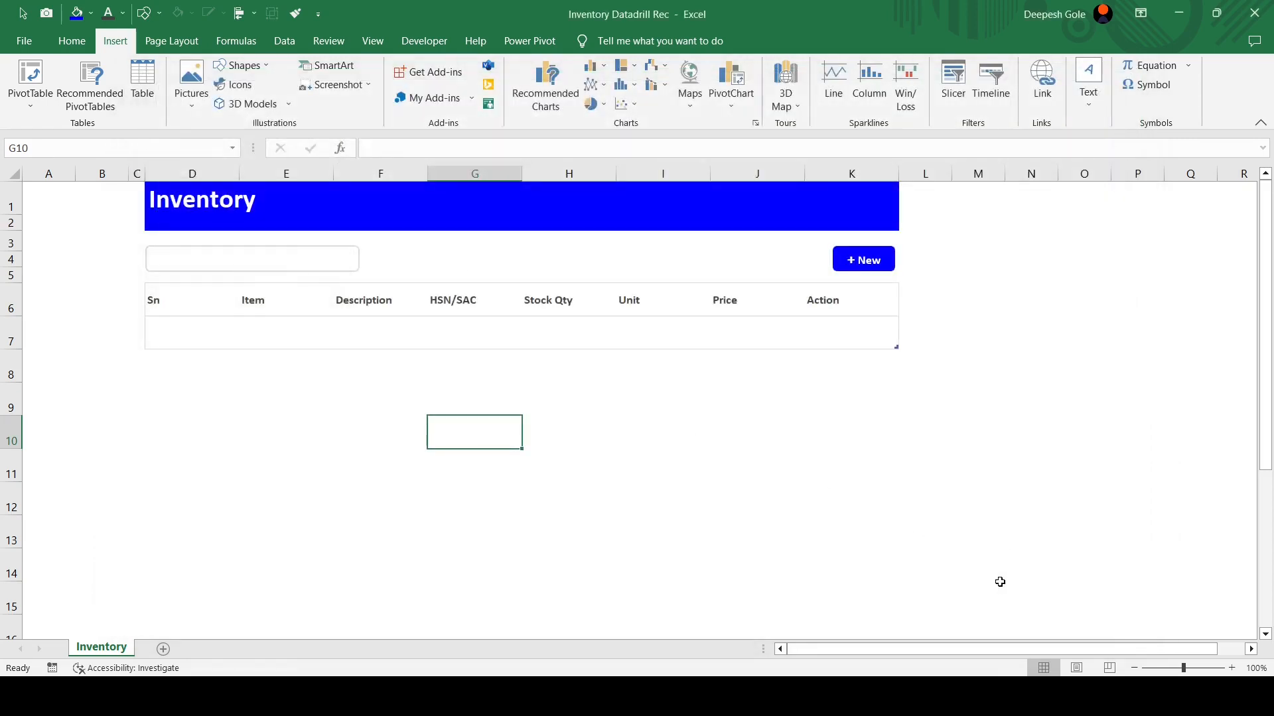
{"action": "left_click_drag", "start_coordinate": [484, 479], "coordinate": [348, 416]}
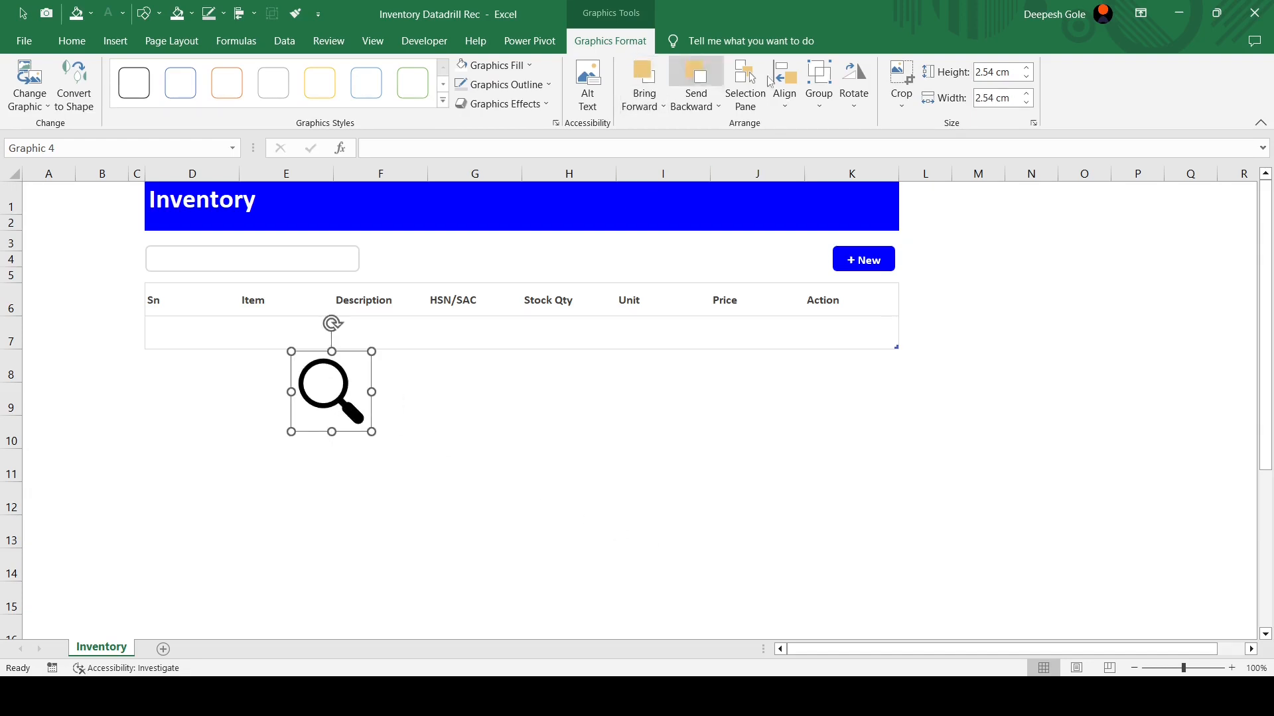
Scale the magnifying glass icon to 0.5 cm high and give it a light grey fill
{"action": "left_click", "coordinate": [1010, 74]}
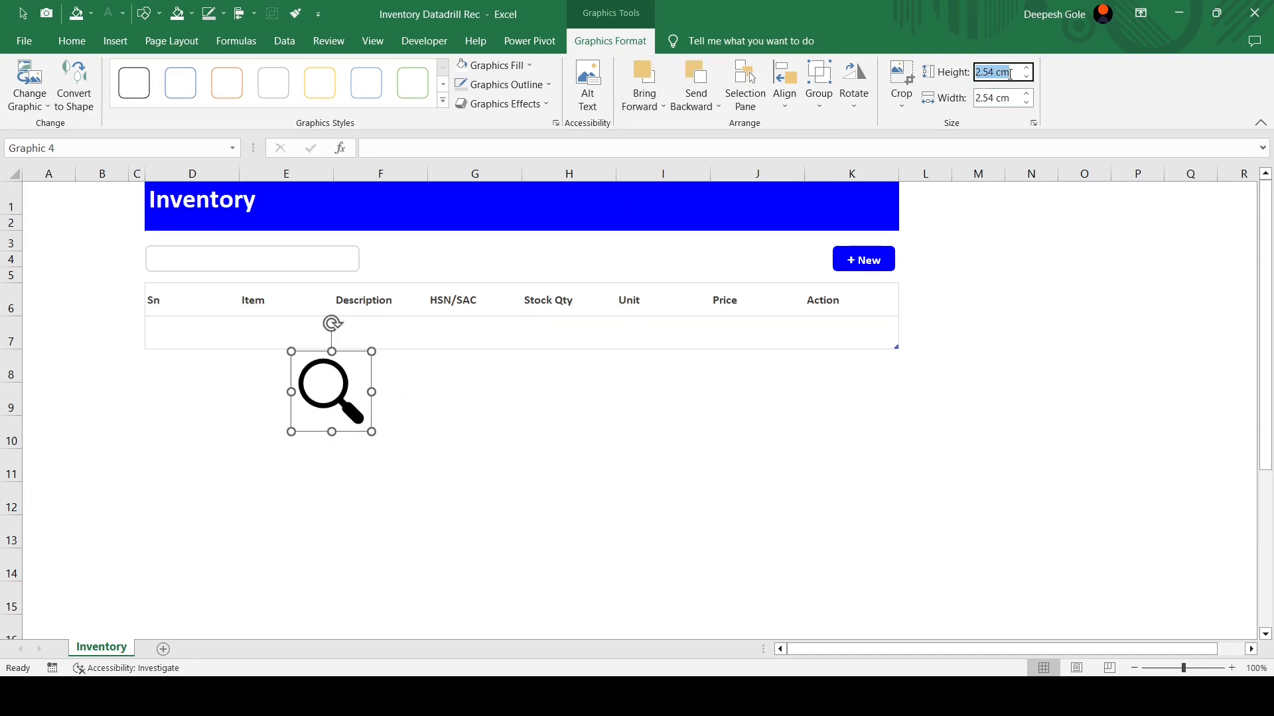
{"action": "type", "text": "0.5"}
{"action": "key", "text": "Return"}
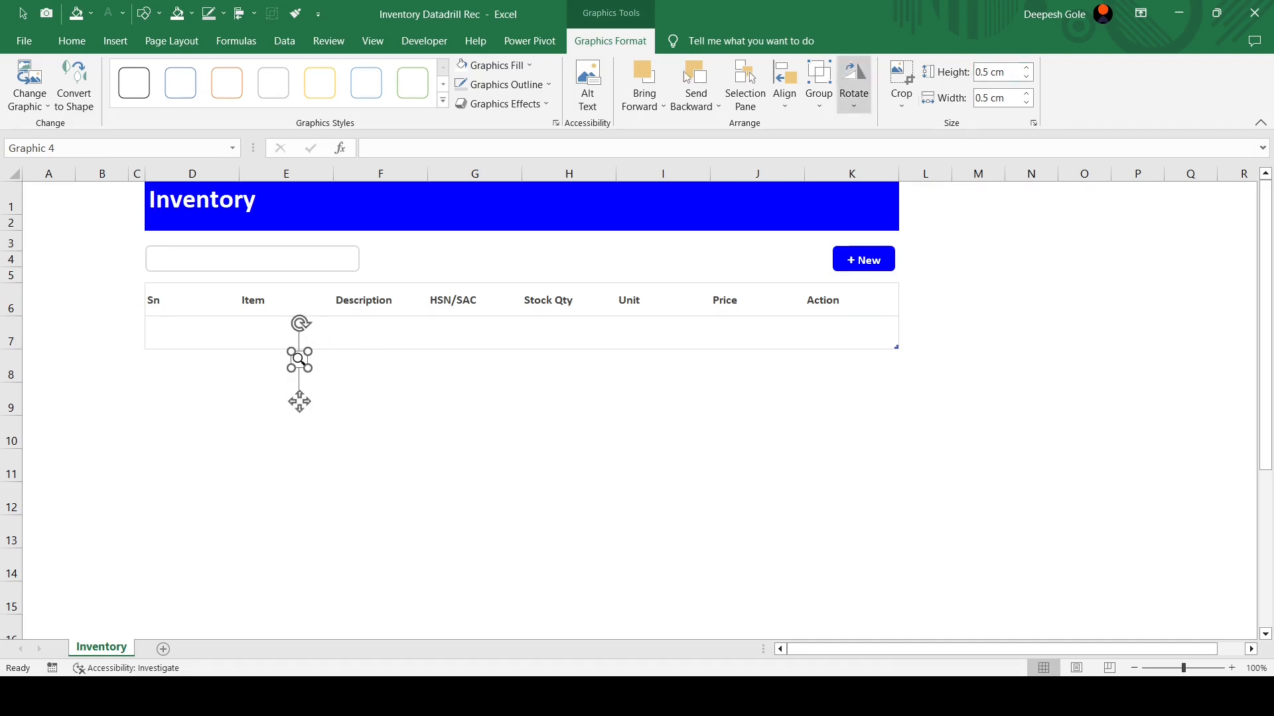
{"action": "left_click", "coordinate": [527, 69]}
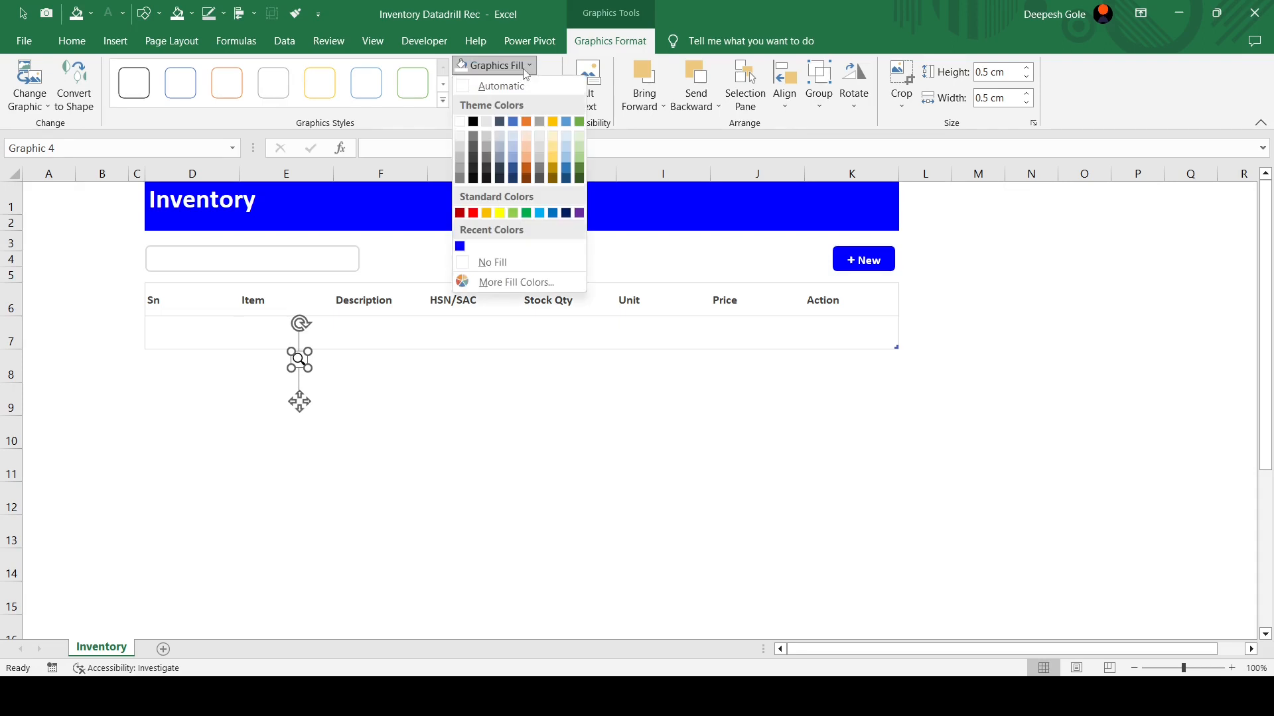
{"action": "left_click", "coordinate": [487, 262]}
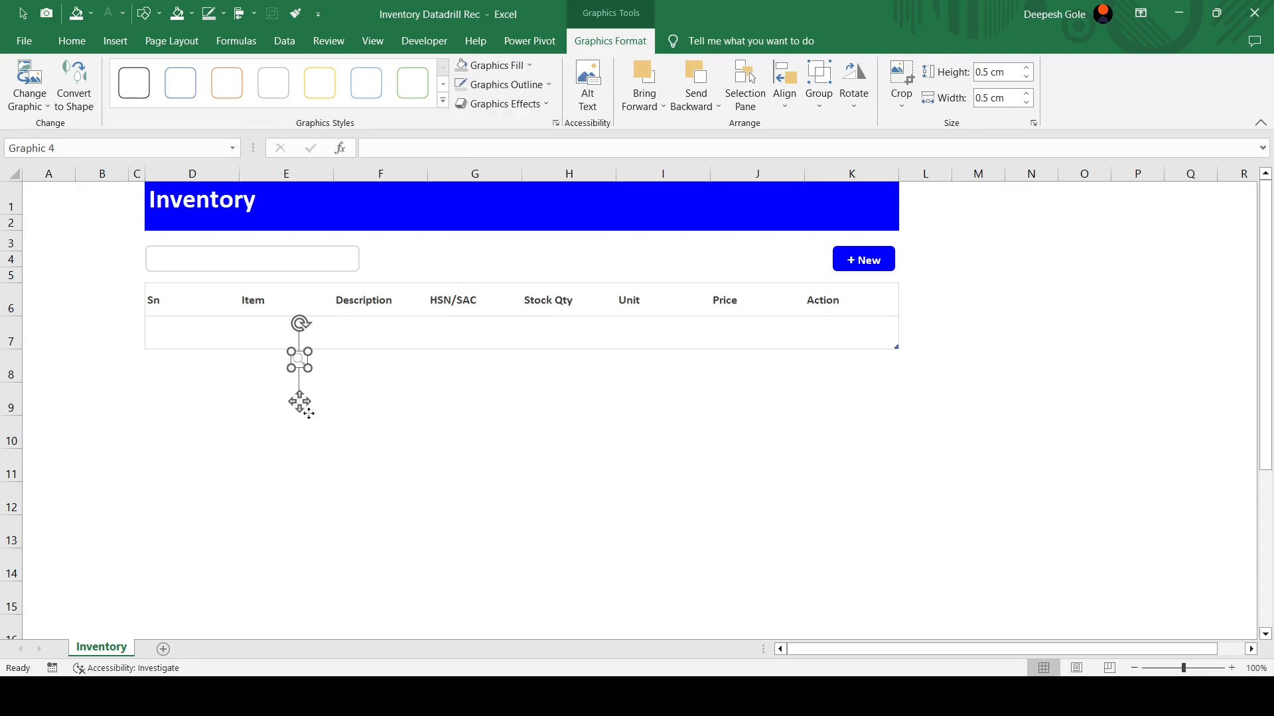
Place the magnifying glass at the start of the white rounded rectangle and middle-align the two objects
{"action": "left_click_drag", "start_coordinate": [299, 401], "coordinate": [161, 302]}
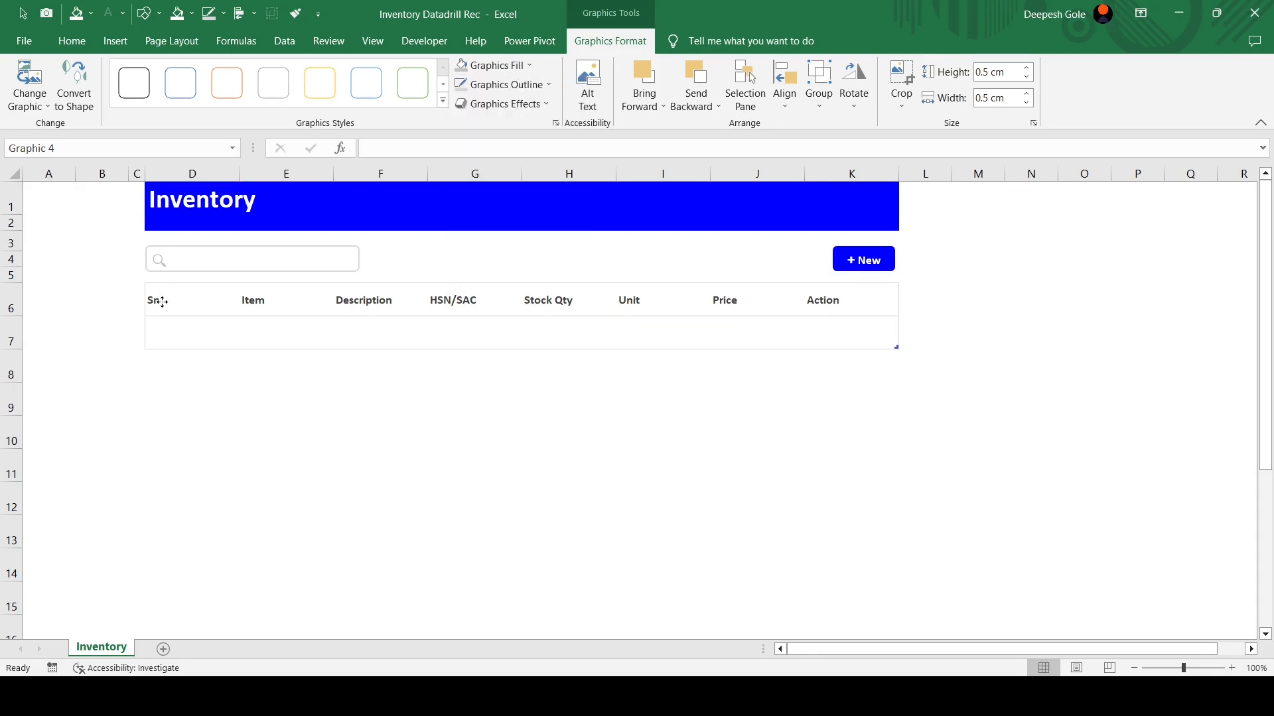
{"action": "left_click", "coordinate": [206, 266], "text": "ctrl"}
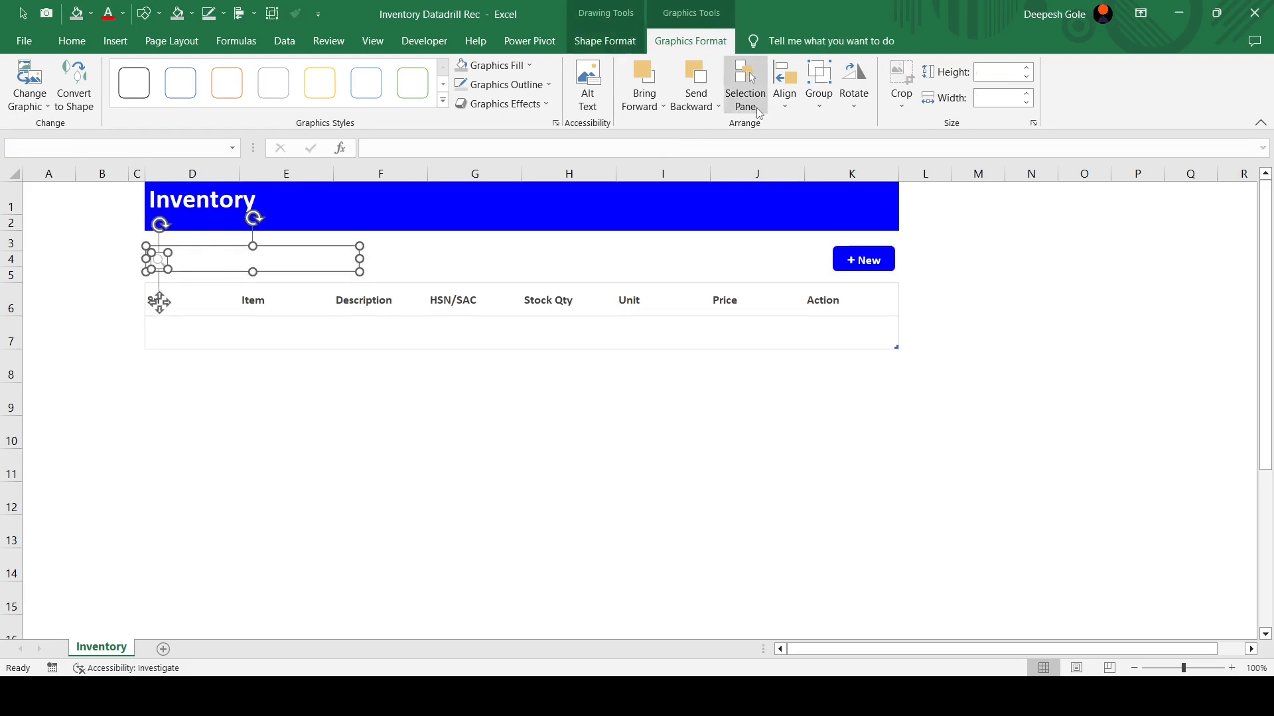
{"action": "left_click", "coordinate": [793, 105]}
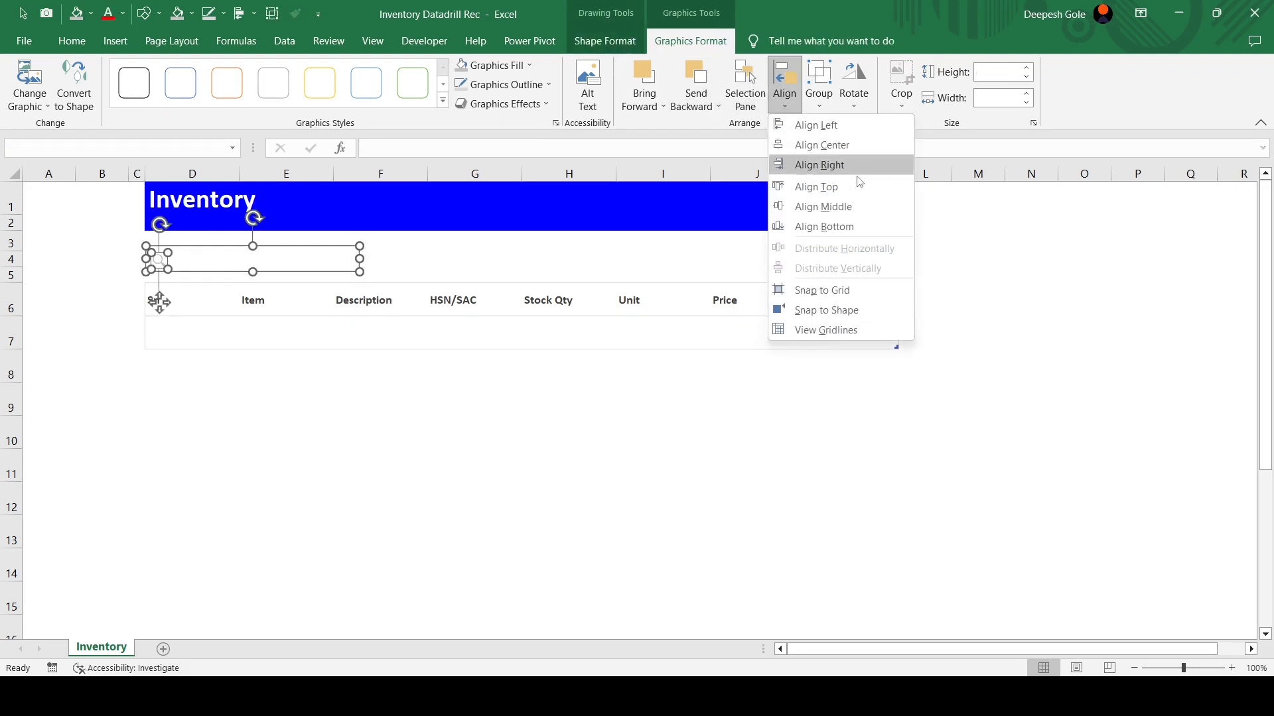
{"action": "left_click", "coordinate": [863, 206]}
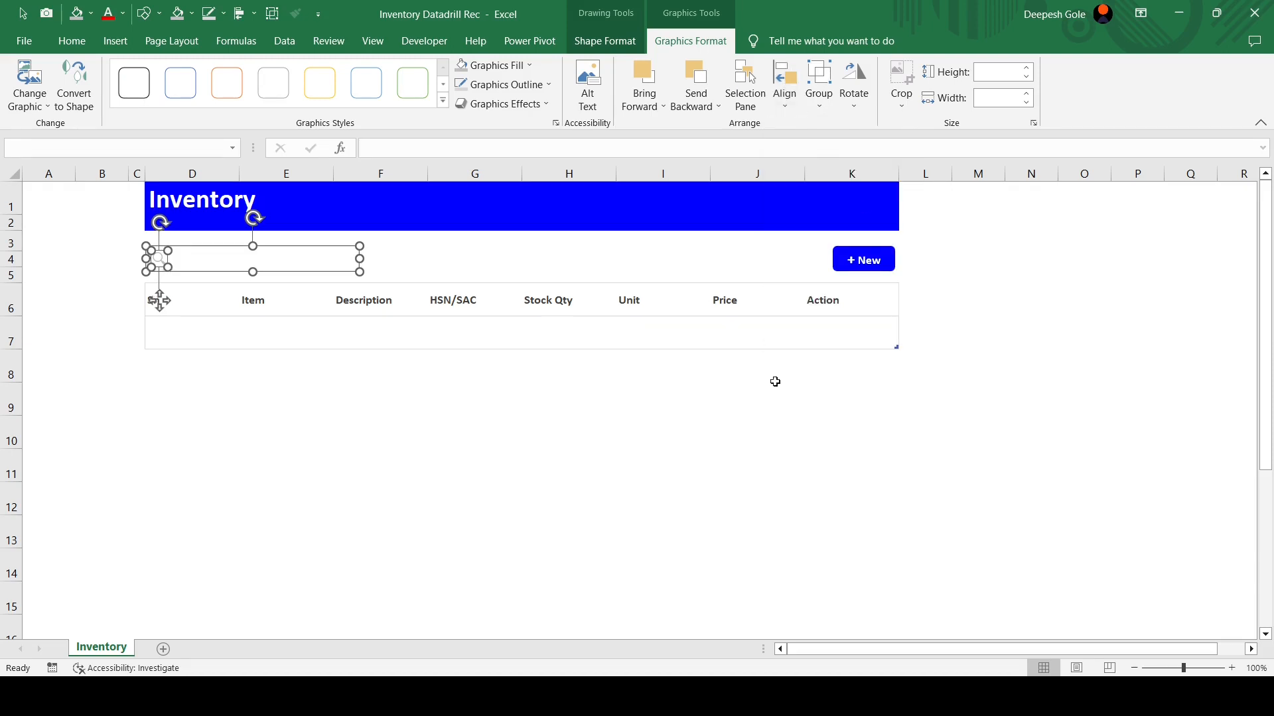
{"action": "left_click", "coordinate": [439, 430]}
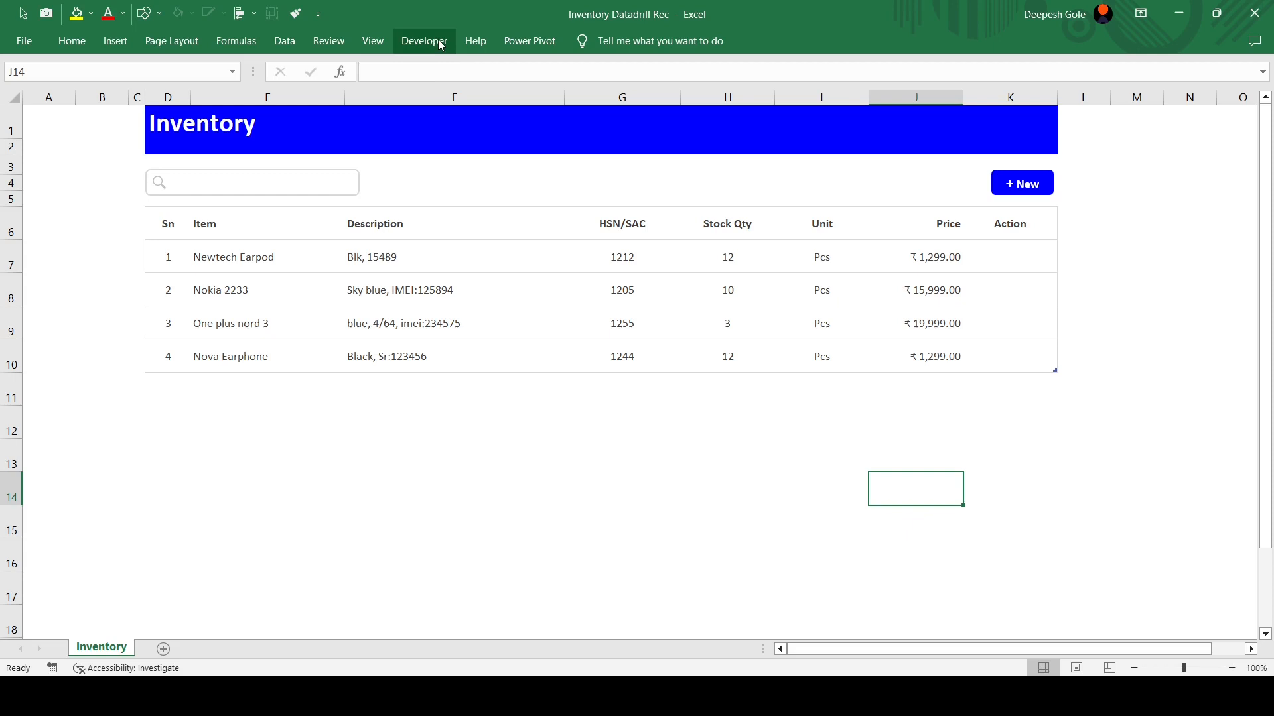
Draw an ActiveX text box inside the white search rectangle, beside the magnifying glass icon
{"action": "double_click", "coordinate": [425, 41]}
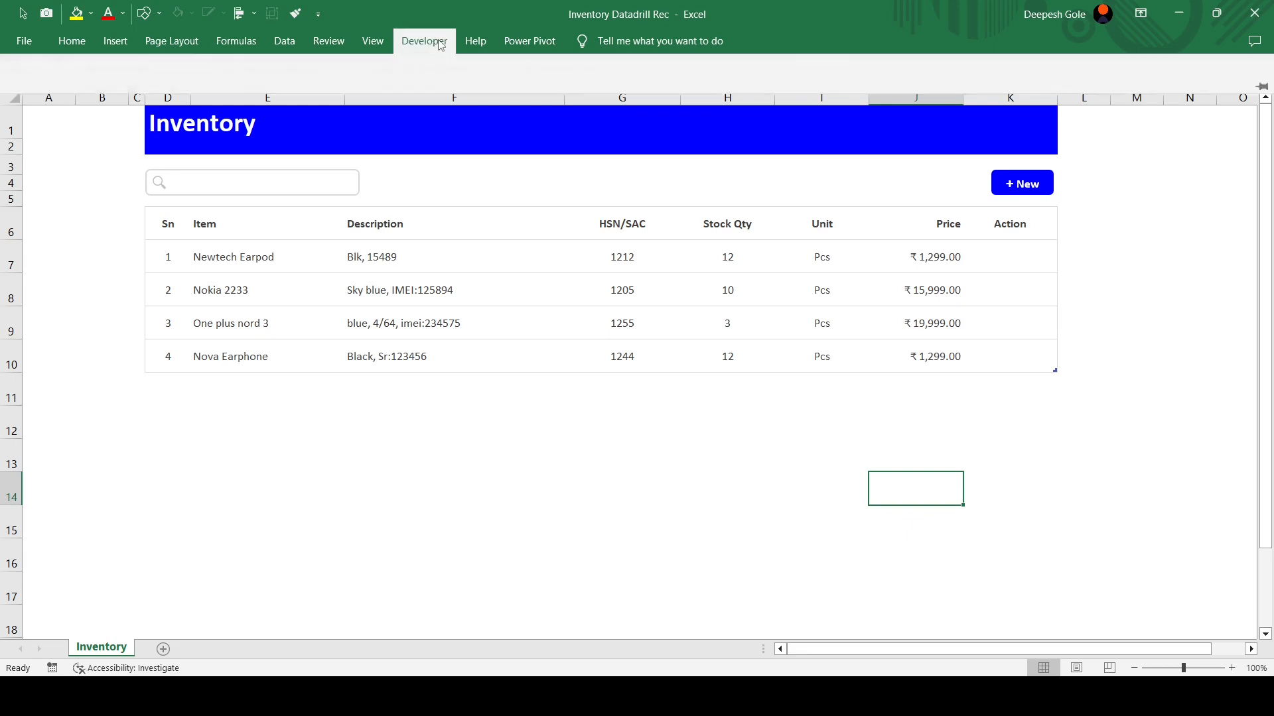
{"action": "left_click", "coordinate": [359, 86]}
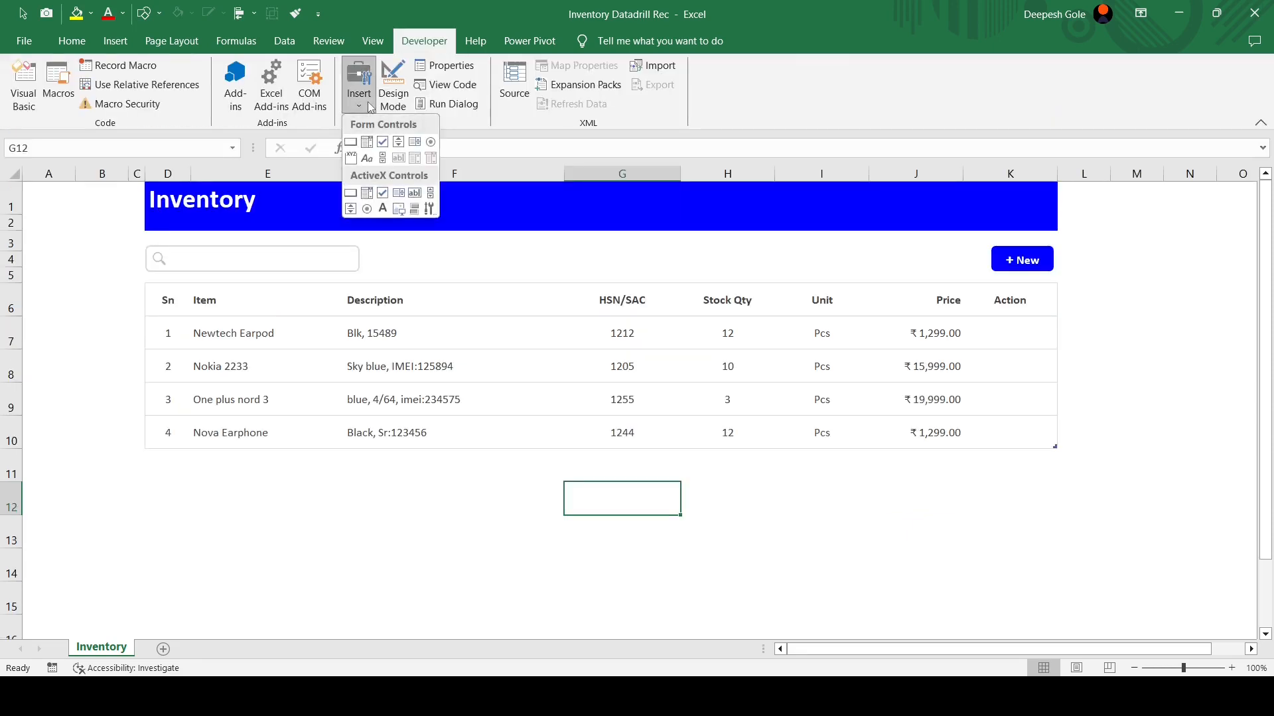
{"action": "left_click", "coordinate": [417, 195]}
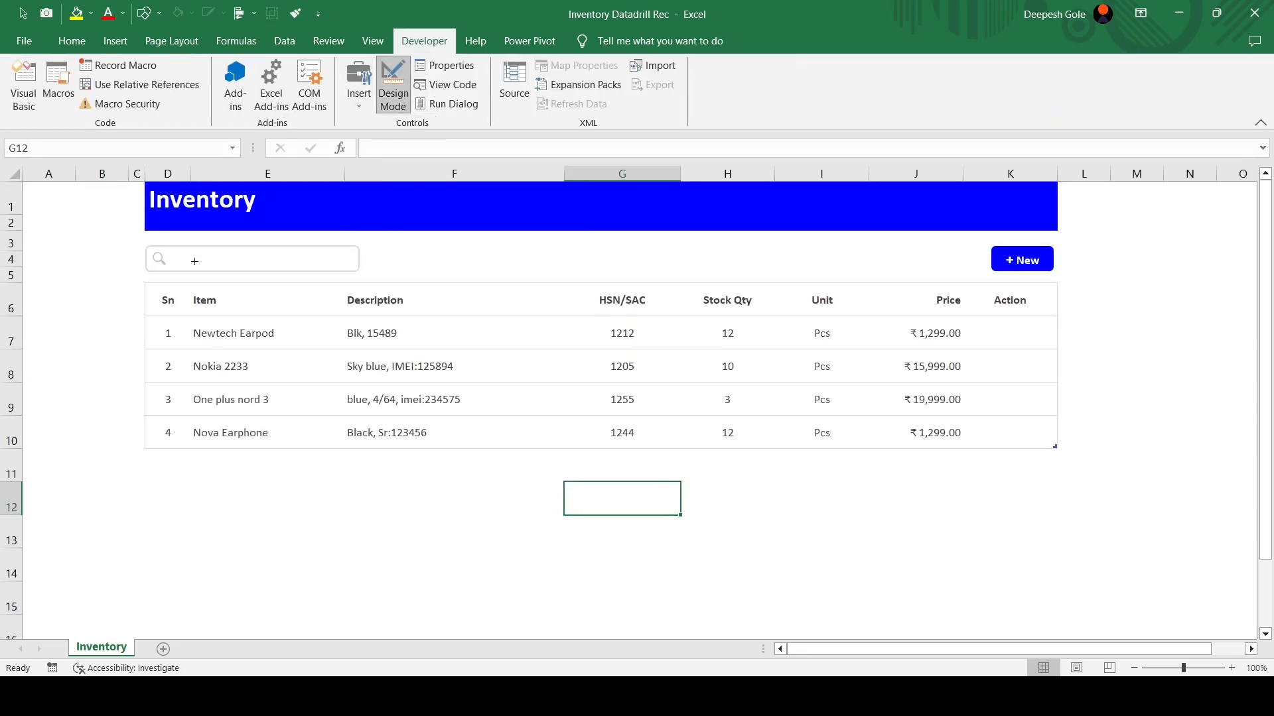
{"action": "mouse_move", "coordinate": [183, 250]}
{"action": "left_mouse_down"}
{"action": "mouse_move", "coordinate": [193, 269]}
{"action": "mouse_move", "coordinate": [352, 269]}
{"action": "left_mouse_up"}
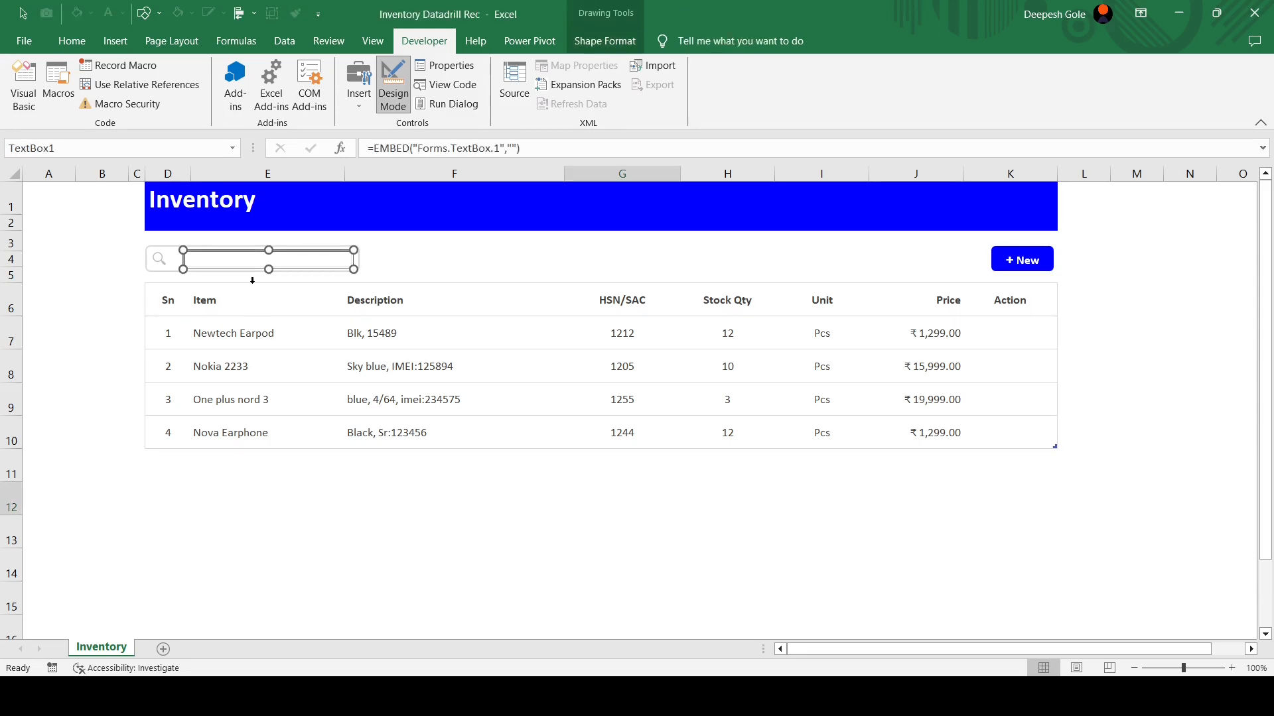
Set the ActiveX text box's Width property to 160.8
{"action": "left_click", "coordinate": [456, 69]}
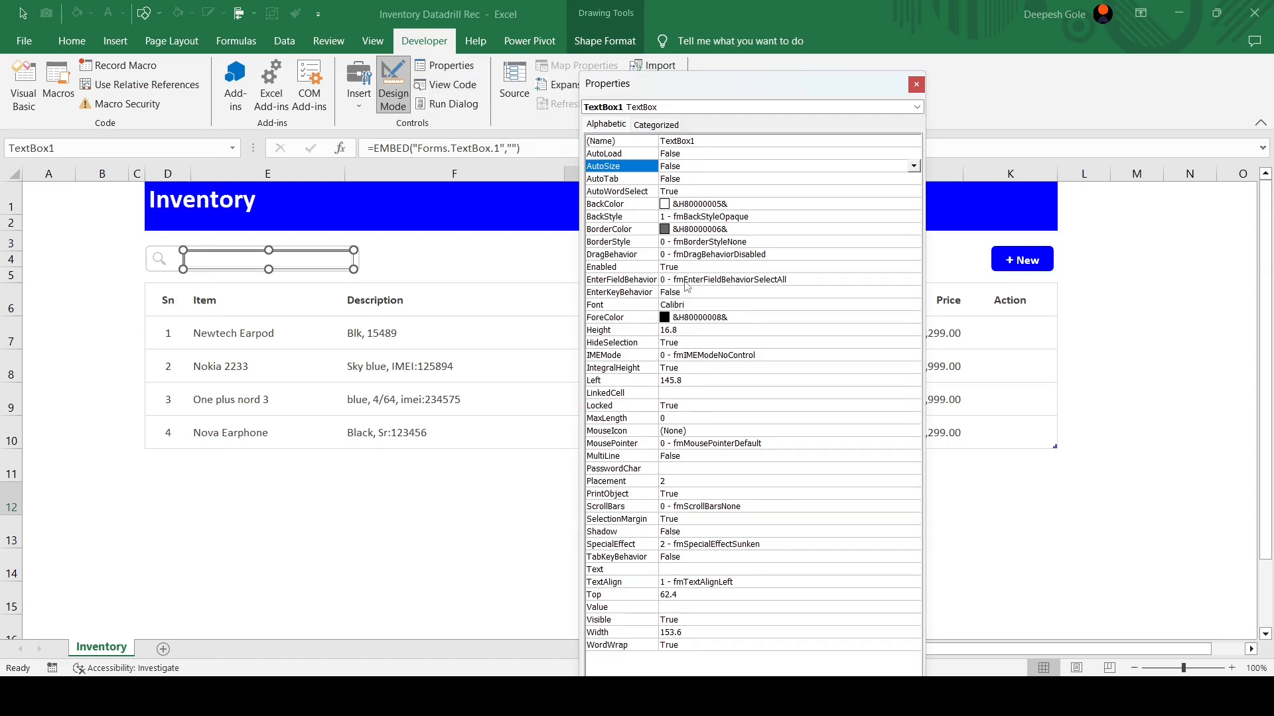
{"action": "left_click", "coordinate": [696, 330]}
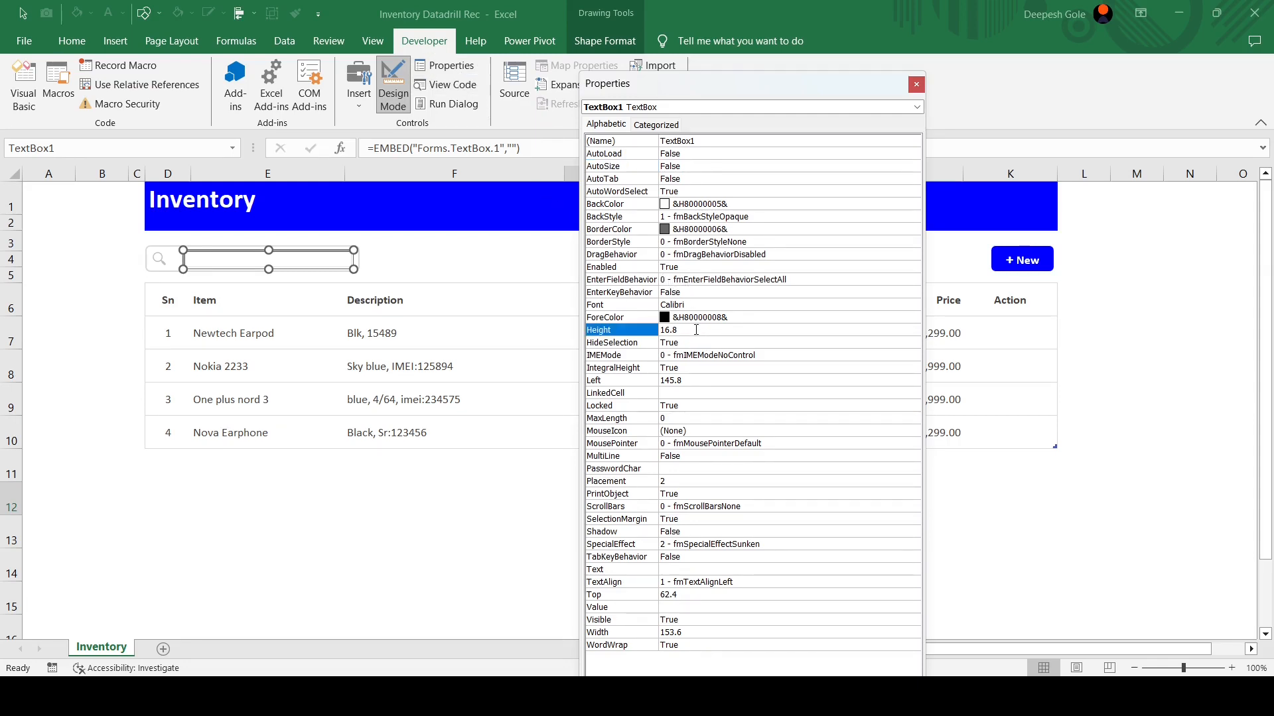
{"action": "left_click", "coordinate": [704, 634]}
{"action": "left_click", "coordinate": [694, 633]}
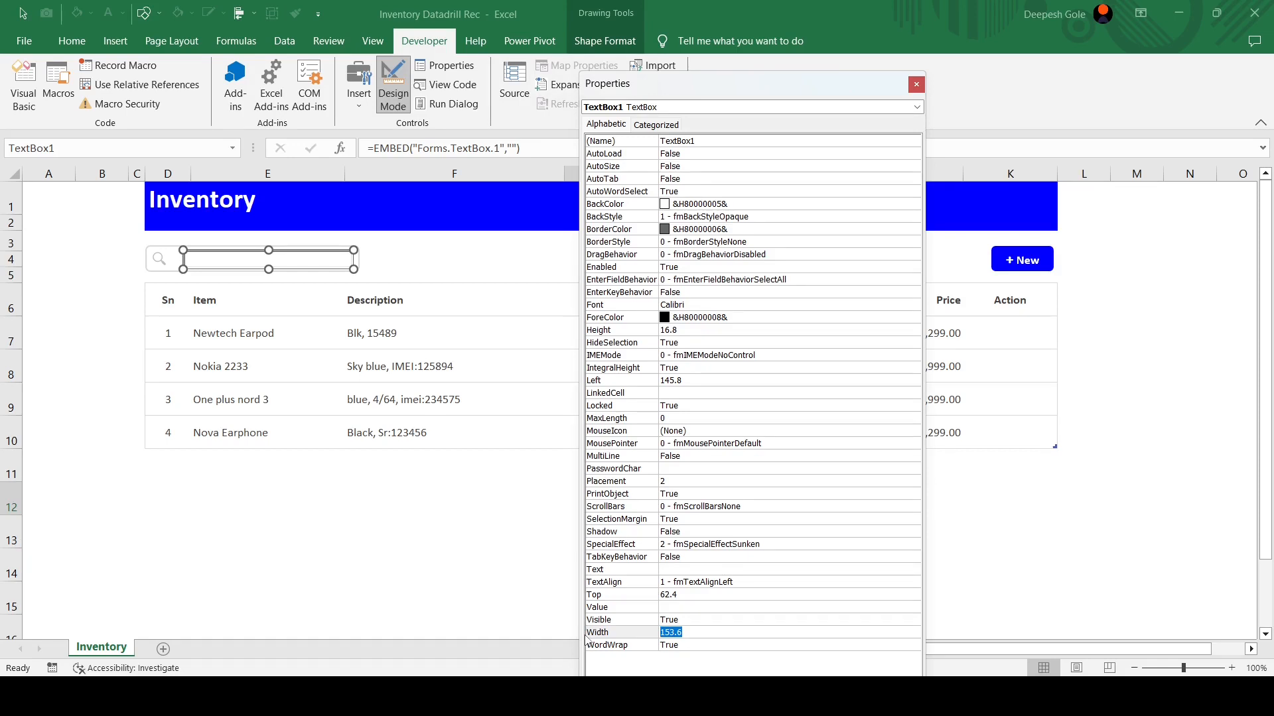
{"action": "type", "text": "160.8"}
{"action": "key", "text": "Return"}
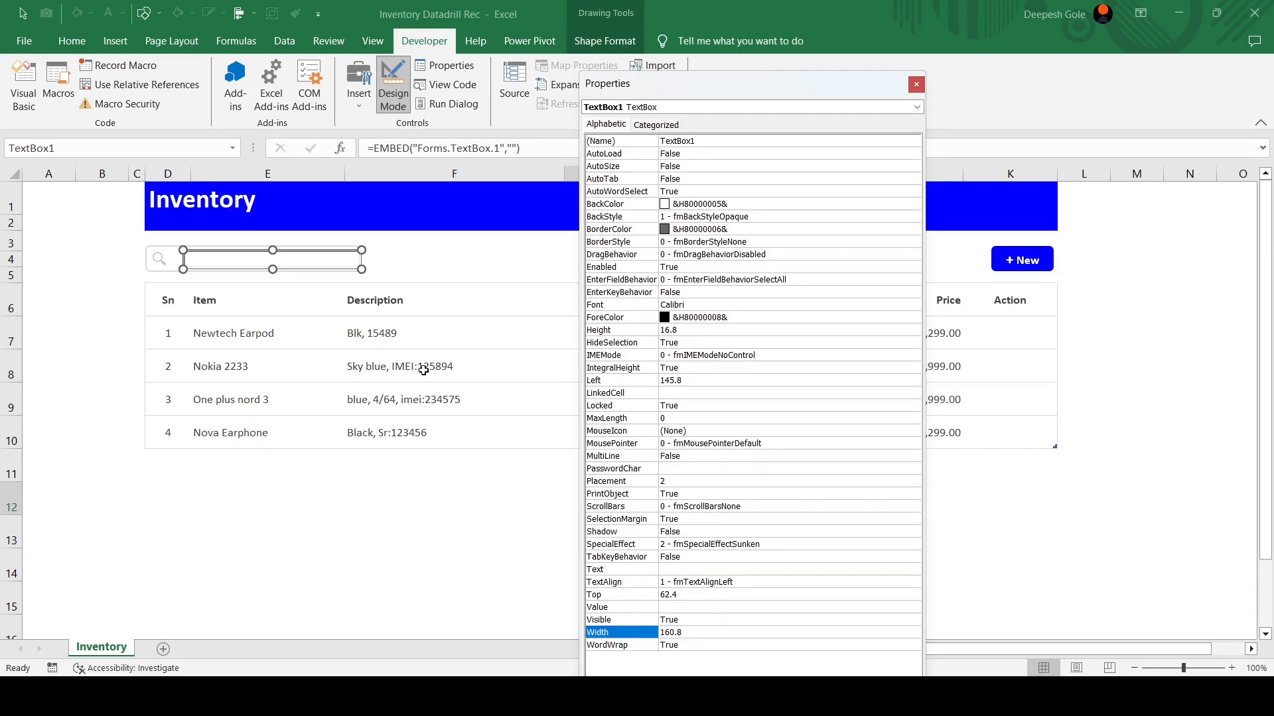
Move the ActiveX text box closer to the magnifying glass and nudge it so it fits inside the search rectangle
{"action": "left_click", "coordinate": [183, 263]}
{"action": "left_click_drag", "start_coordinate": [183, 263], "coordinate": [176, 266]}
{"action": "key", "text": "Up"}
{"action": "key", "text": "Up"}
{"action": "key", "text": "Up"}
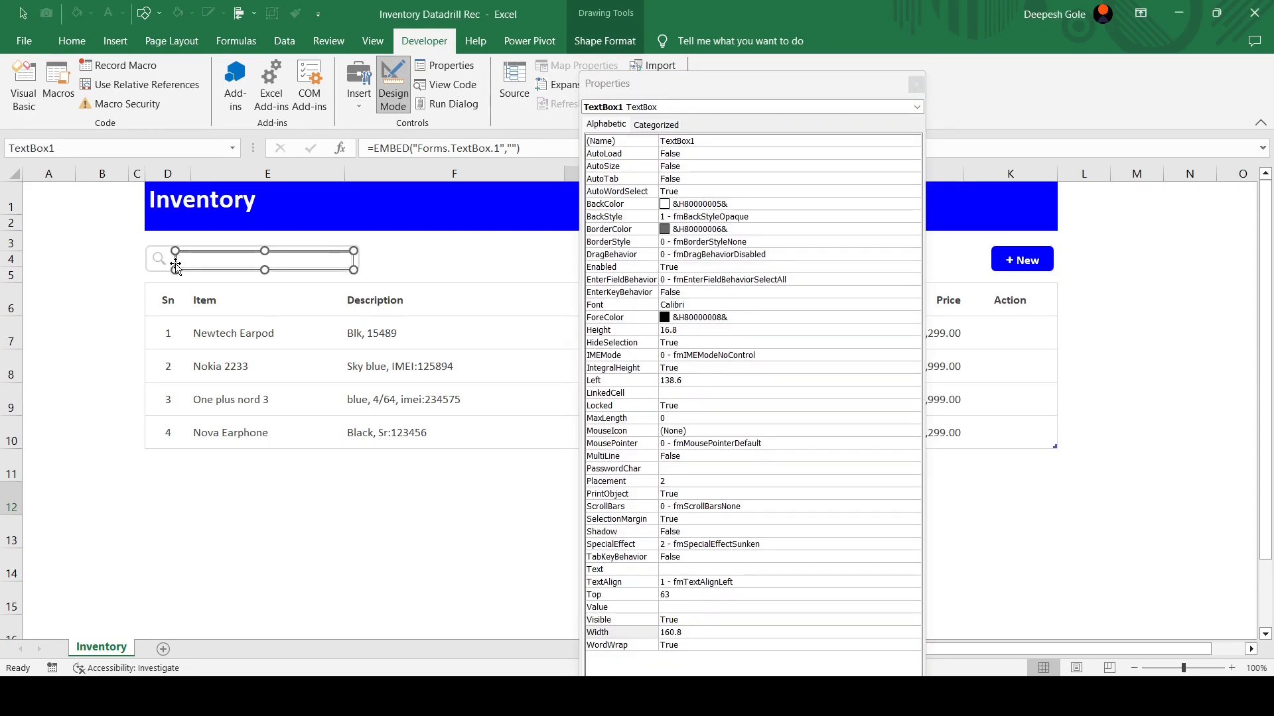
{"action": "key", "text": "Right"}
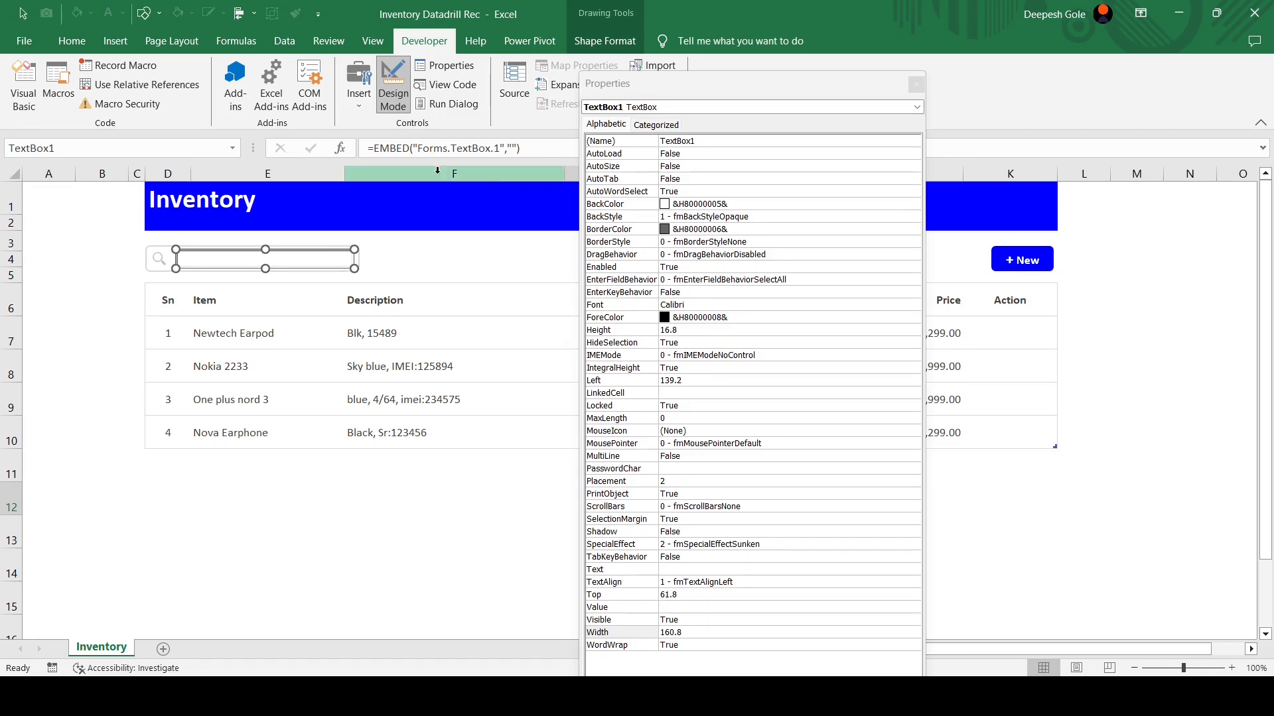
Set the text box's BackStyle to 0 - fmBackStyleTransparent and BorderStyle to 0 - fmBorderStyleNone with a flat special effect, and close its properties
{"action": "double_click", "coordinate": [756, 216]}
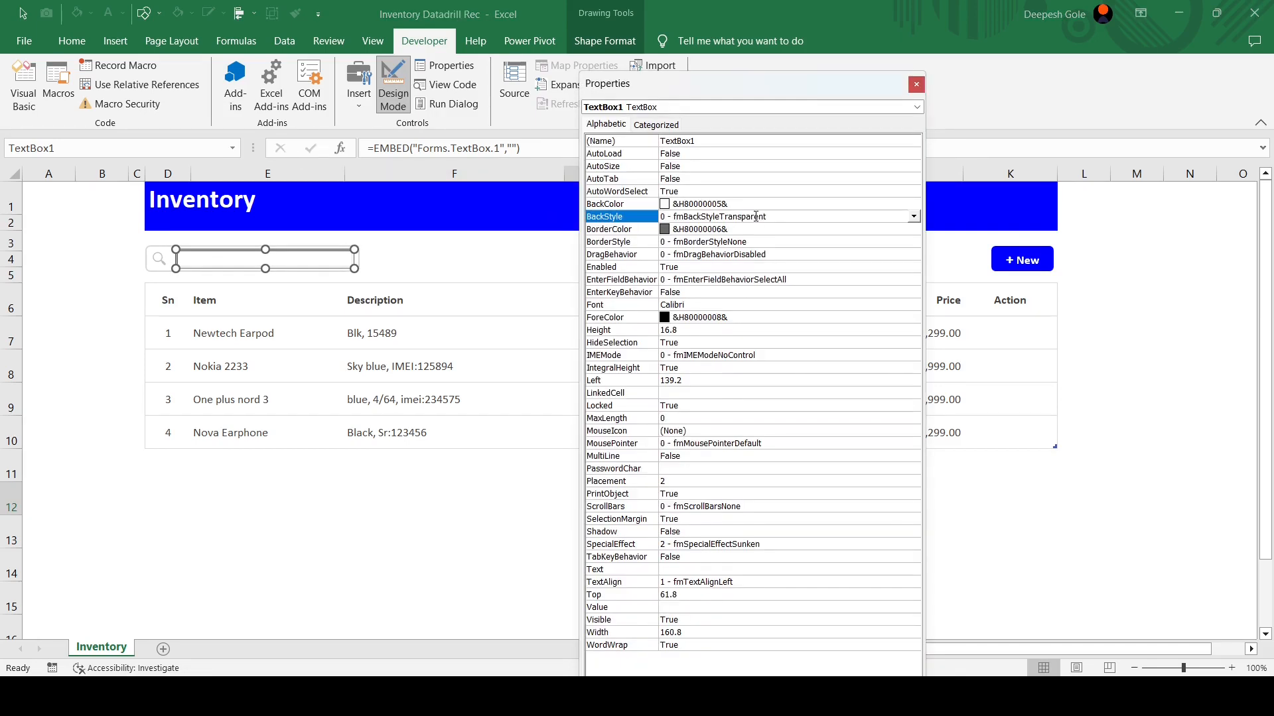
{"action": "double_click", "coordinate": [756, 242]}
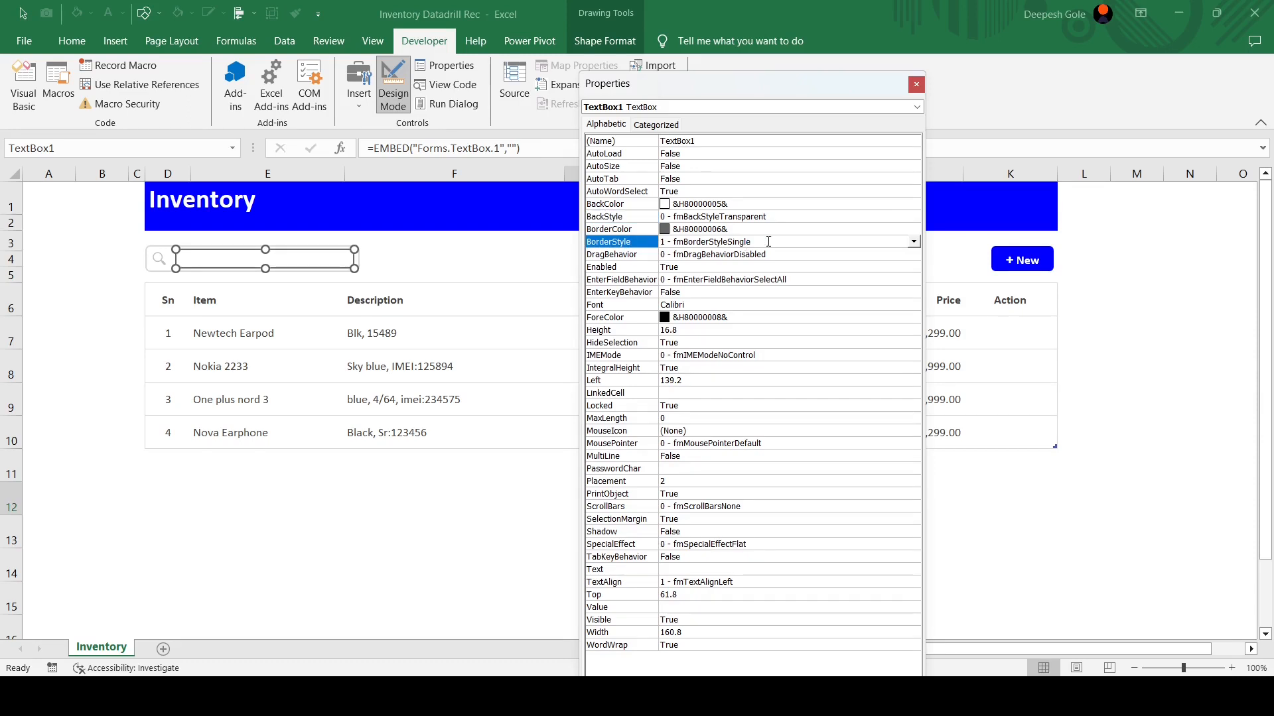
{"action": "double_click", "coordinate": [768, 241]}
{"action": "left_click", "coordinate": [916, 85]}
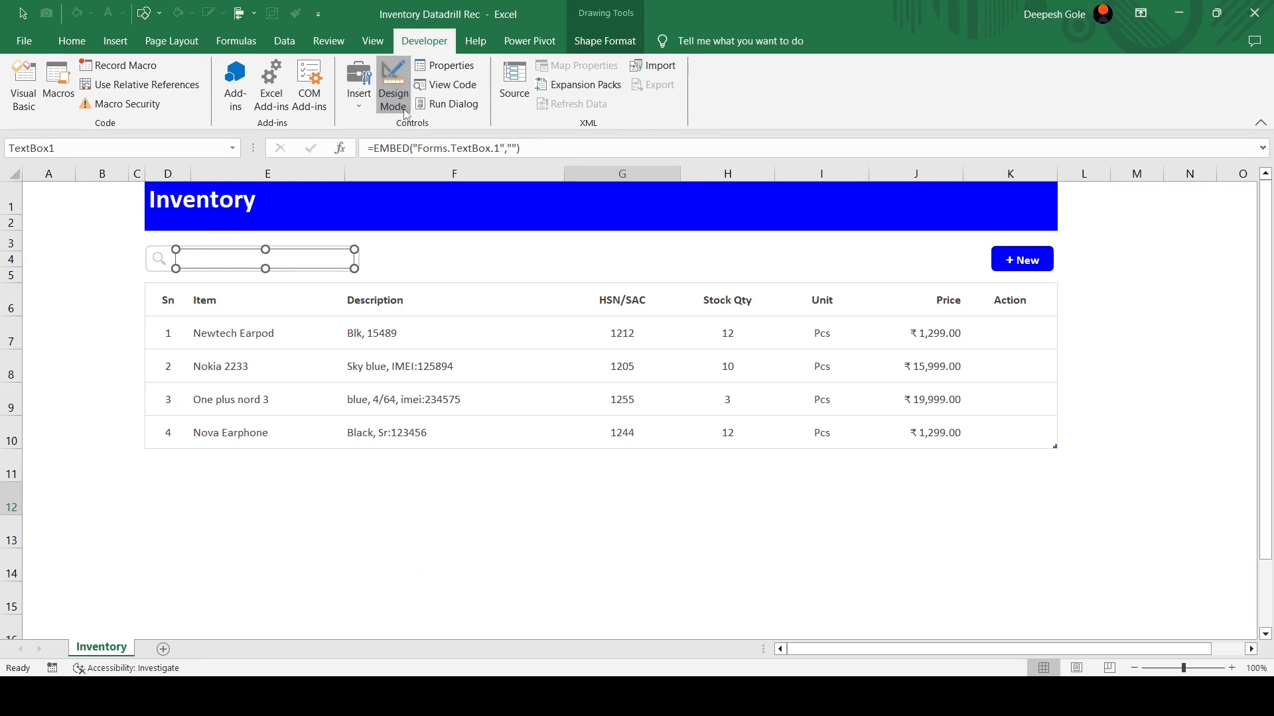
Leave Design Mode, test the search text box with sample letters and clear them again
{"action": "left_click", "coordinate": [393, 86]}
{"action": "left_click", "coordinate": [269, 260]}
{"action": "type", "text": "d"}
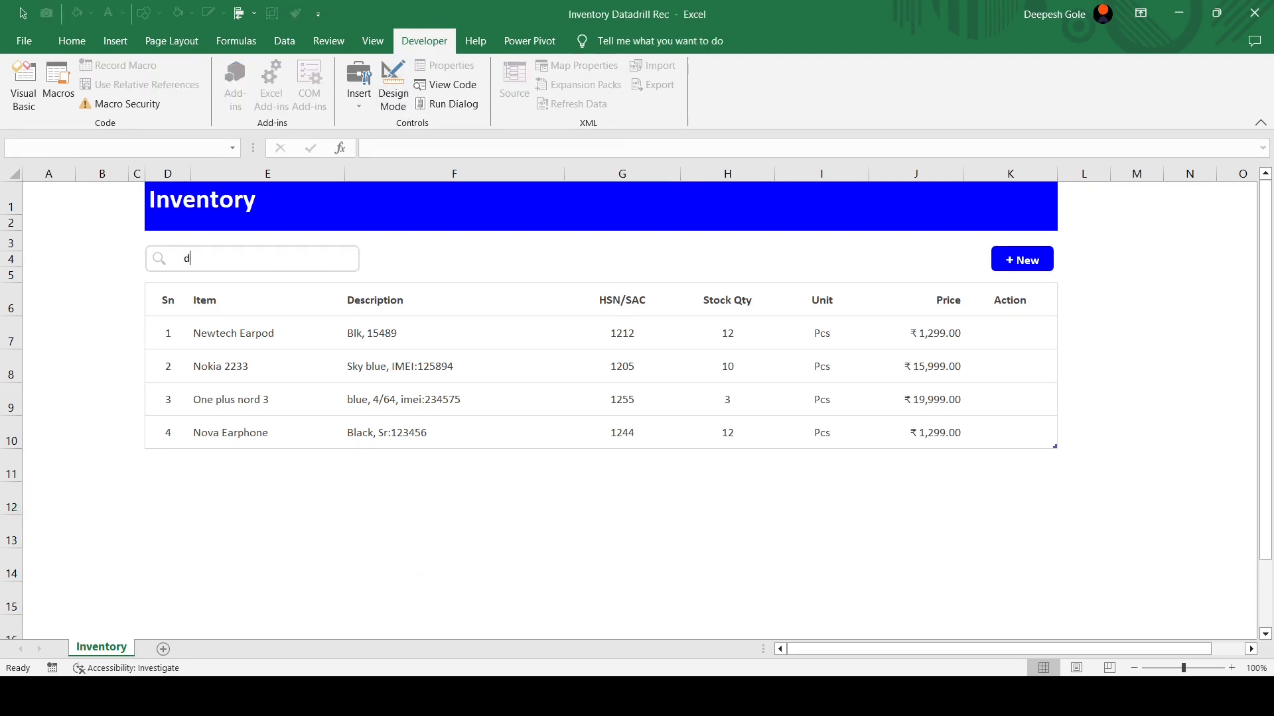
{"action": "type", "text": "fdfdfdf"}
{"action": "key", "text": "BackSpace"}
{"action": "key", "text": "BackSpace"}
{"action": "key", "text": "BackSpace"}
{"action": "key", "text": "BackSpace"}
{"action": "key", "text": "BackSpace"}
{"action": "key", "text": "BackSpace"}
{"action": "key", "text": "BackSpace"}
{"action": "left_click", "coordinate": [629, 526]}
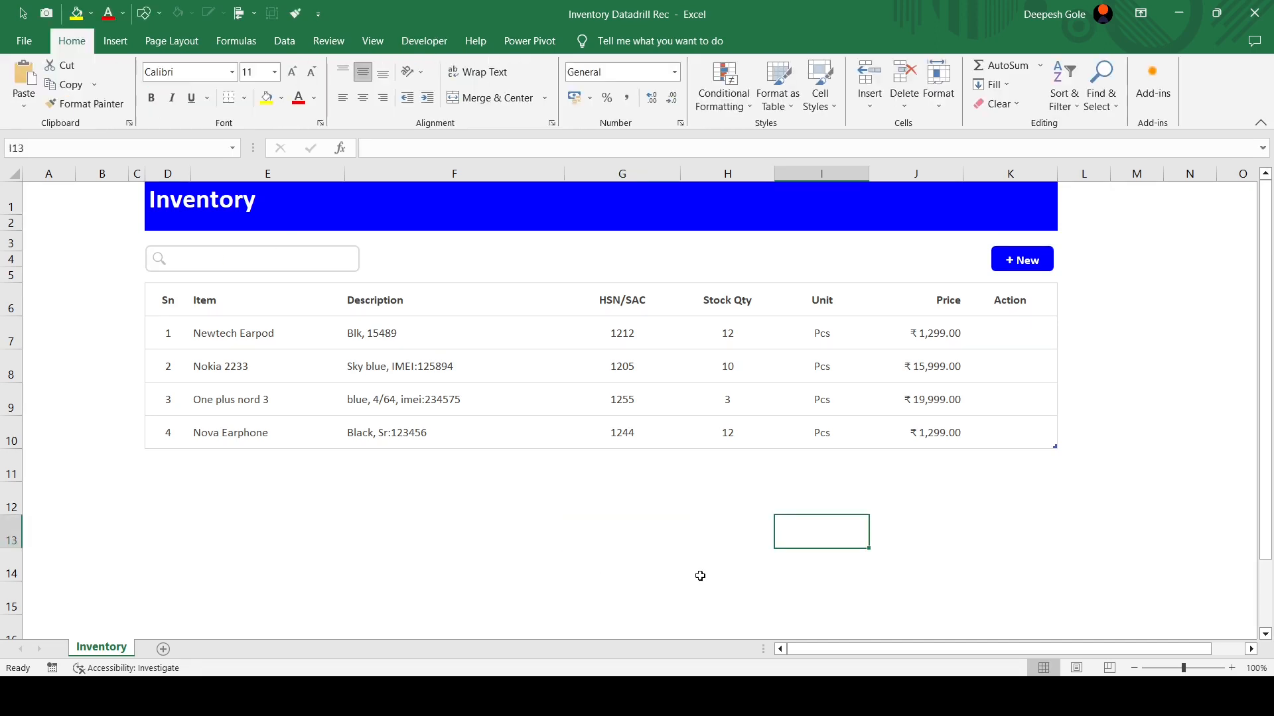
Insert another rounded rectangle at default size below the table, between columns F and G
{"action": "left_click", "coordinate": [115, 41]}
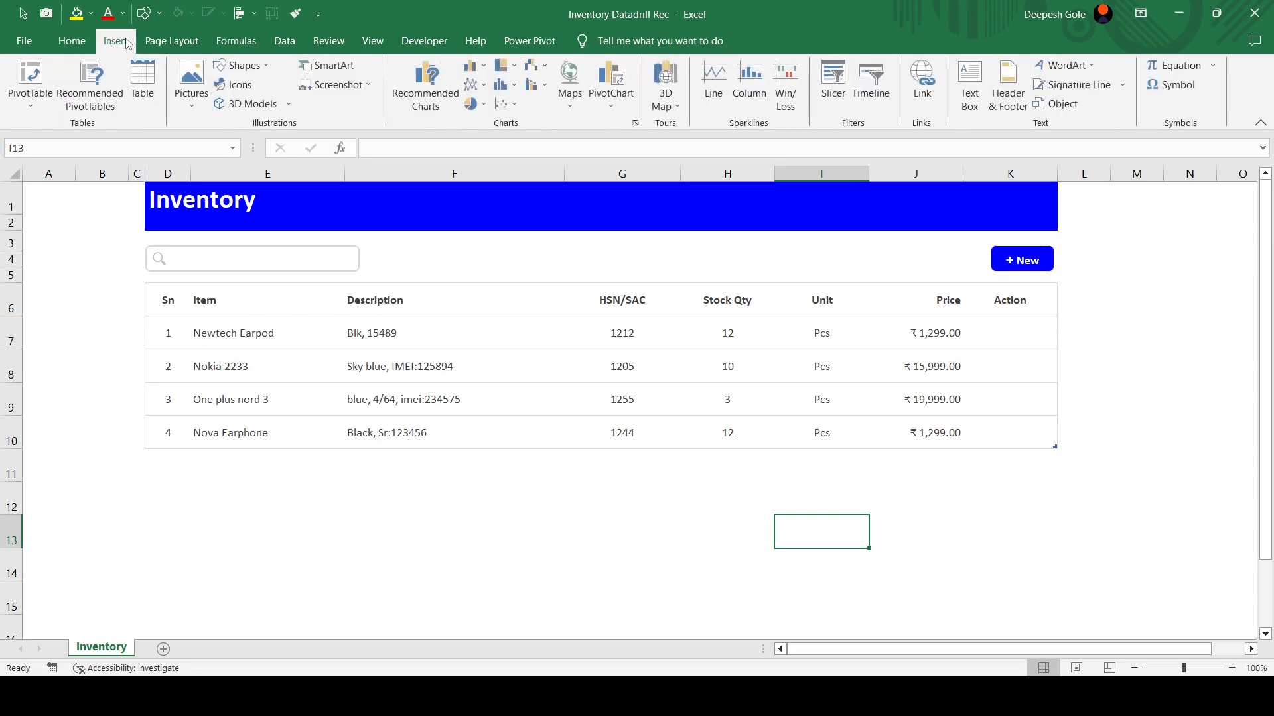
{"action": "left_click", "coordinate": [242, 72]}
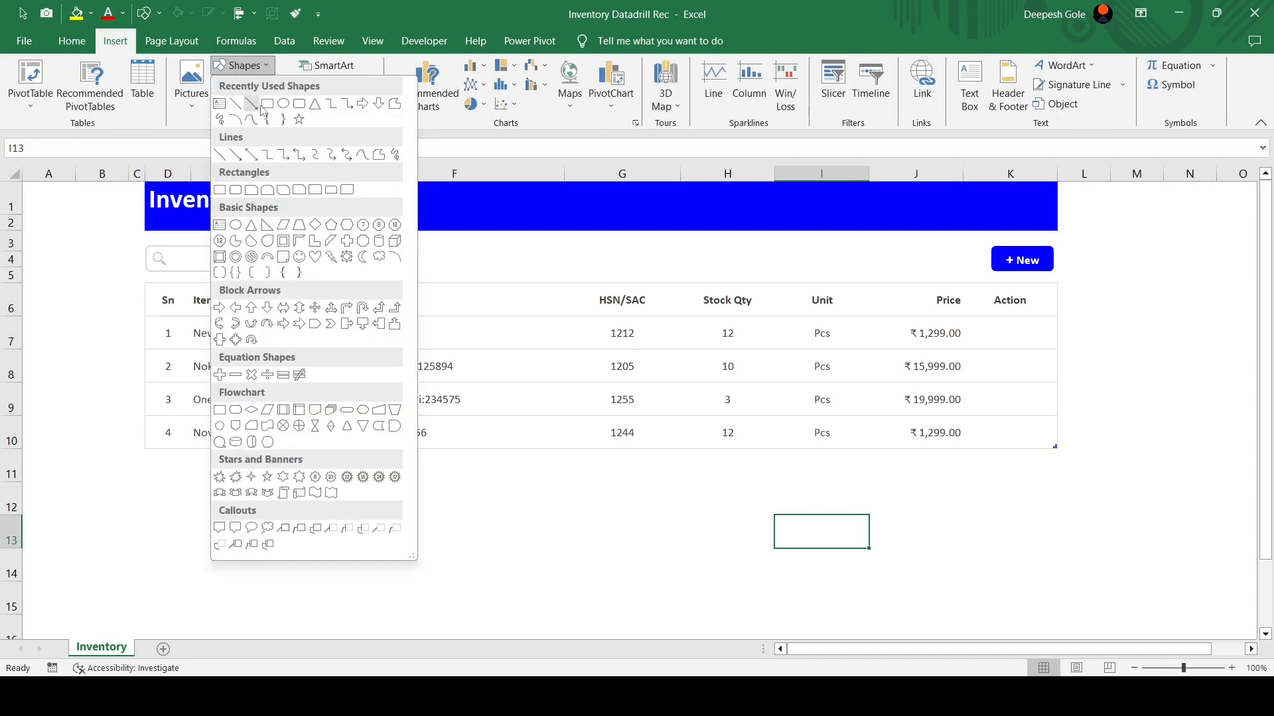
{"action": "left_click", "coordinate": [299, 103]}
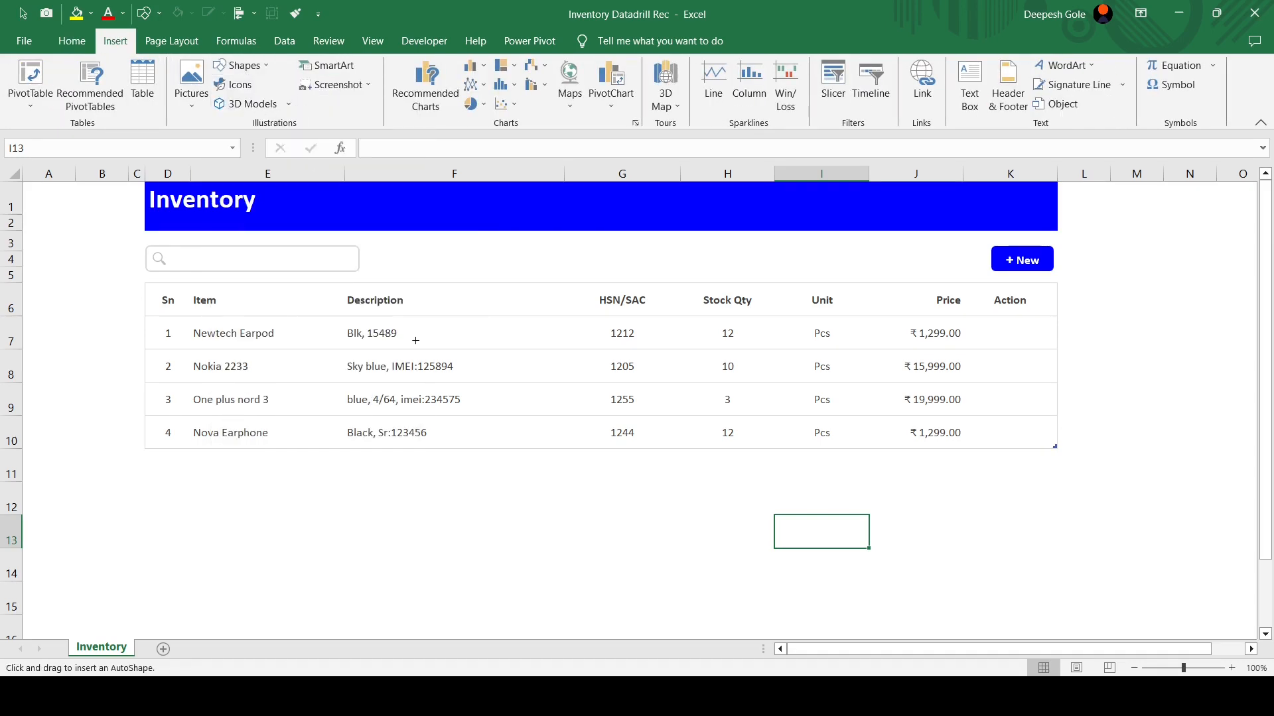
{"action": "left_click", "coordinate": [522, 469]}
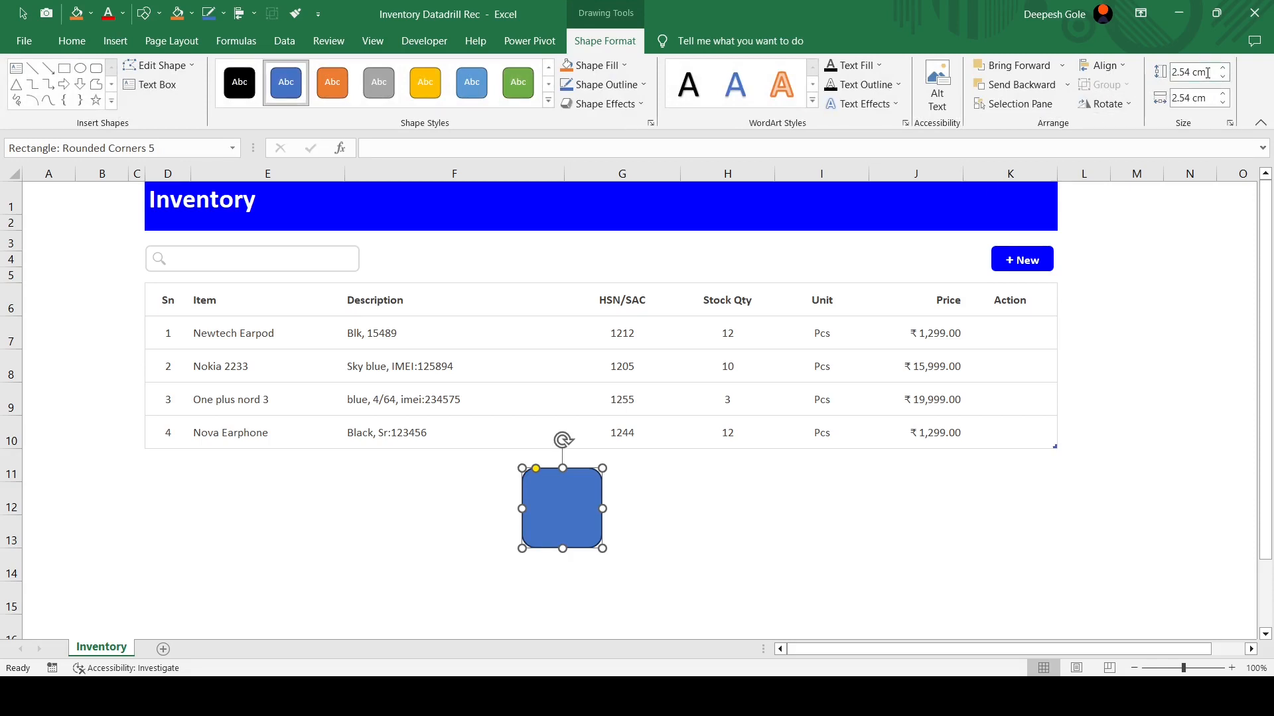
Set the new rounded rectangle's height and width both to 0.6 cm
{"action": "left_click", "coordinate": [1207, 73]}
{"action": "type", "text": "0.6"}
{"action": "left_click", "coordinate": [1207, 98]}
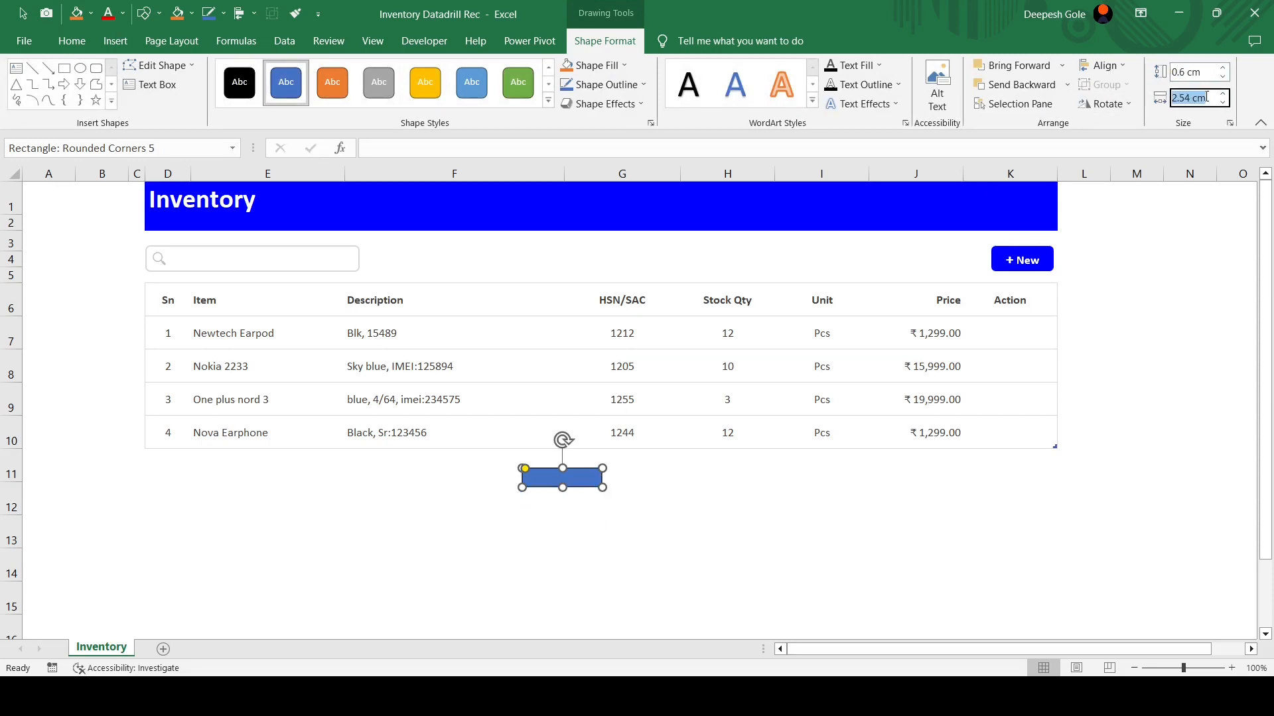
{"action": "type", "text": "0.6"}
{"action": "left_click", "coordinate": [1186, 288]}
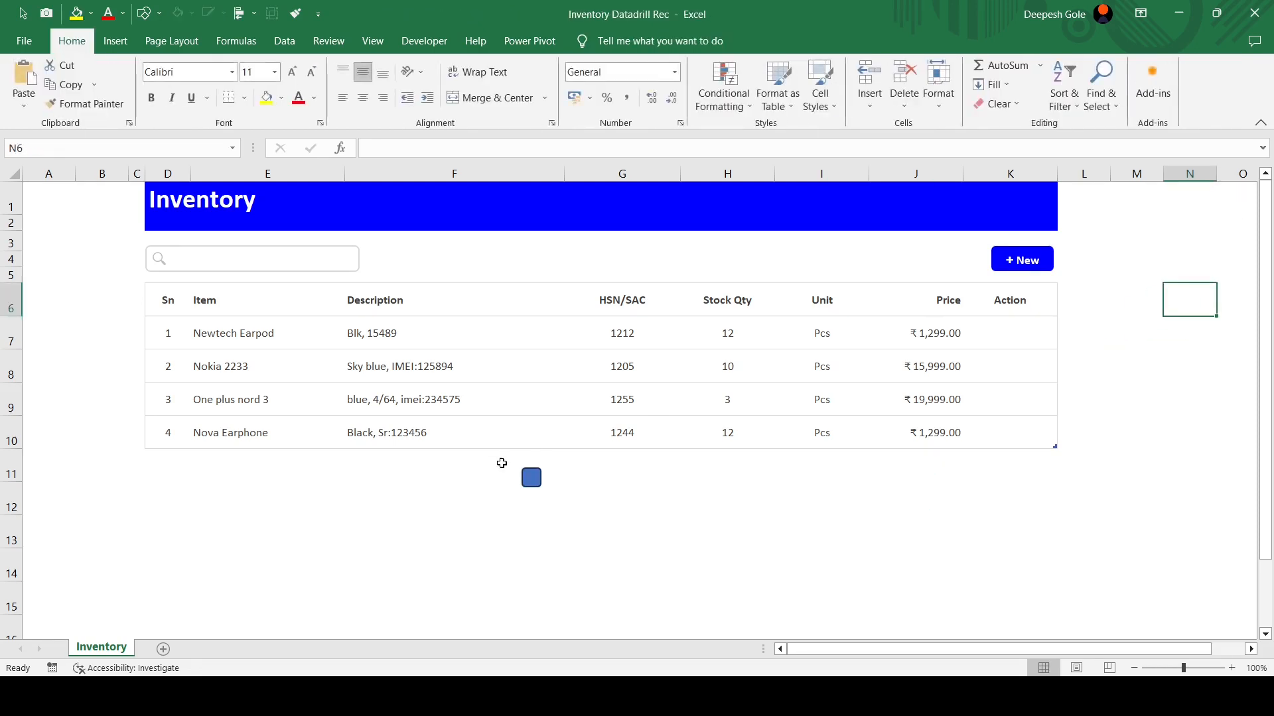
Remove the small rounded square's outline and fill it with the custom colour #9BFF9B
{"action": "left_click", "coordinate": [536, 475]}
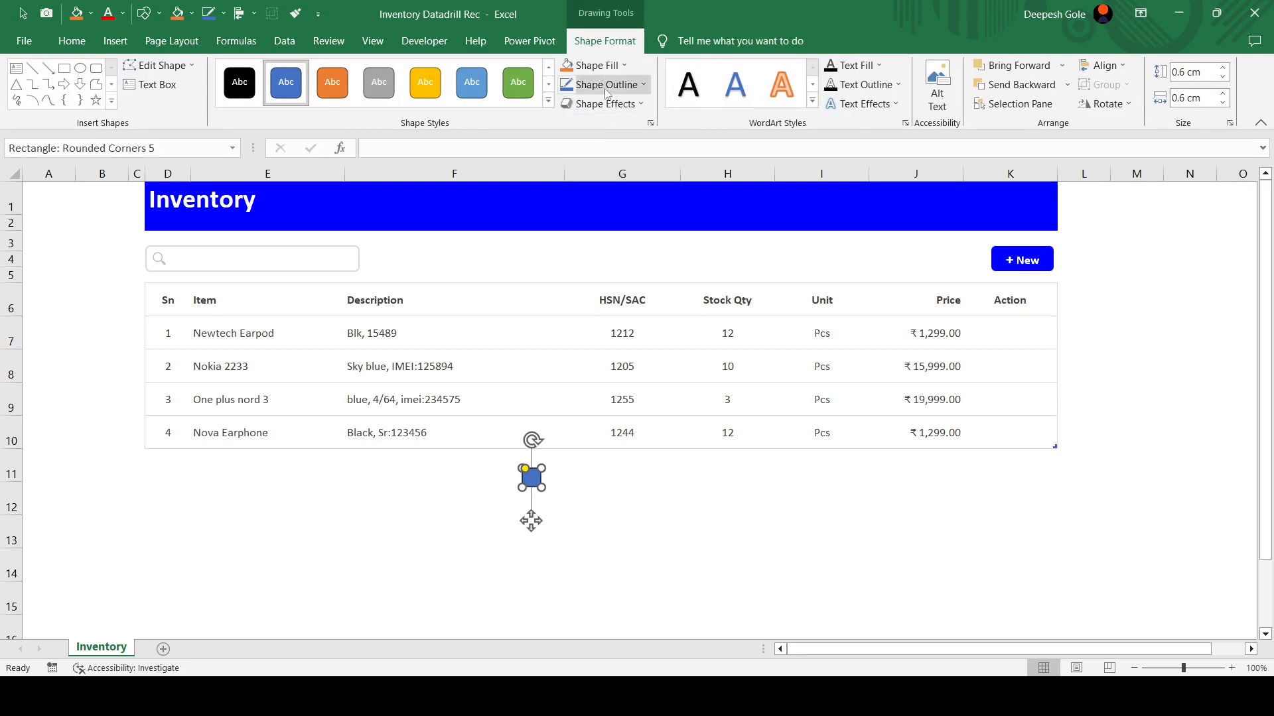
{"action": "left_click", "coordinate": [607, 85]}
{"action": "left_click", "coordinate": [632, 281]}
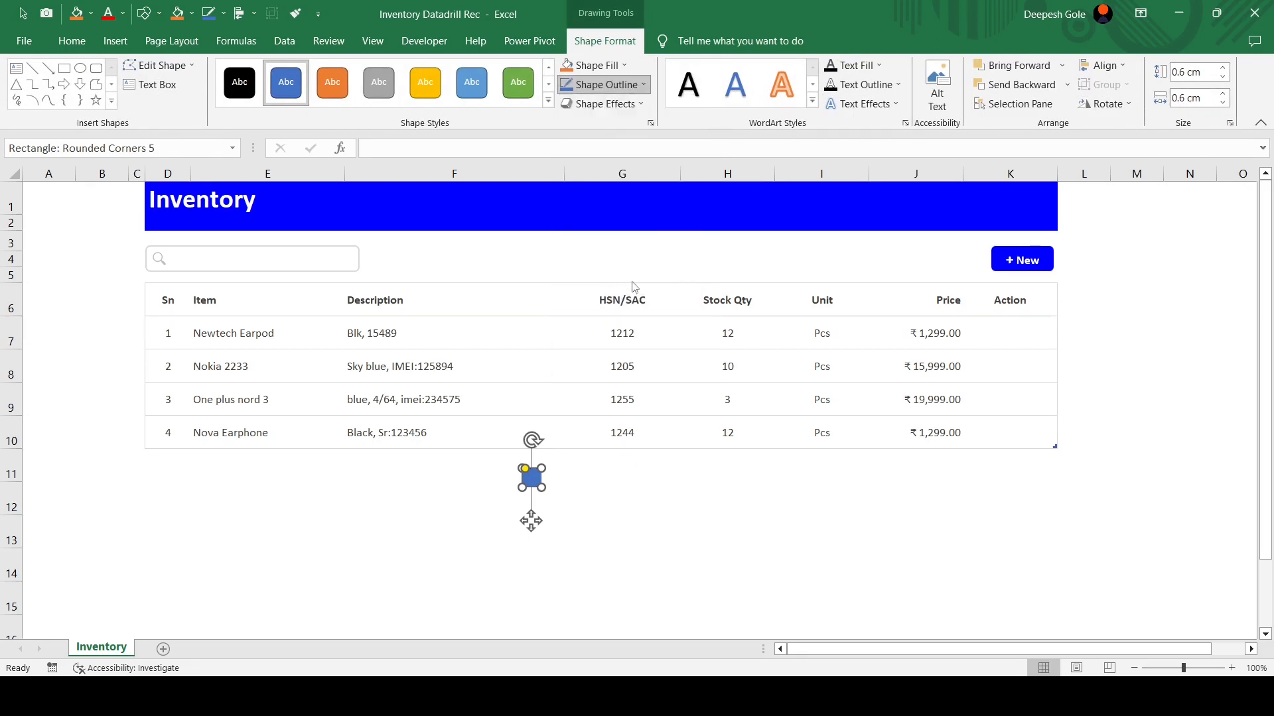
{"action": "left_click", "coordinate": [627, 65]}
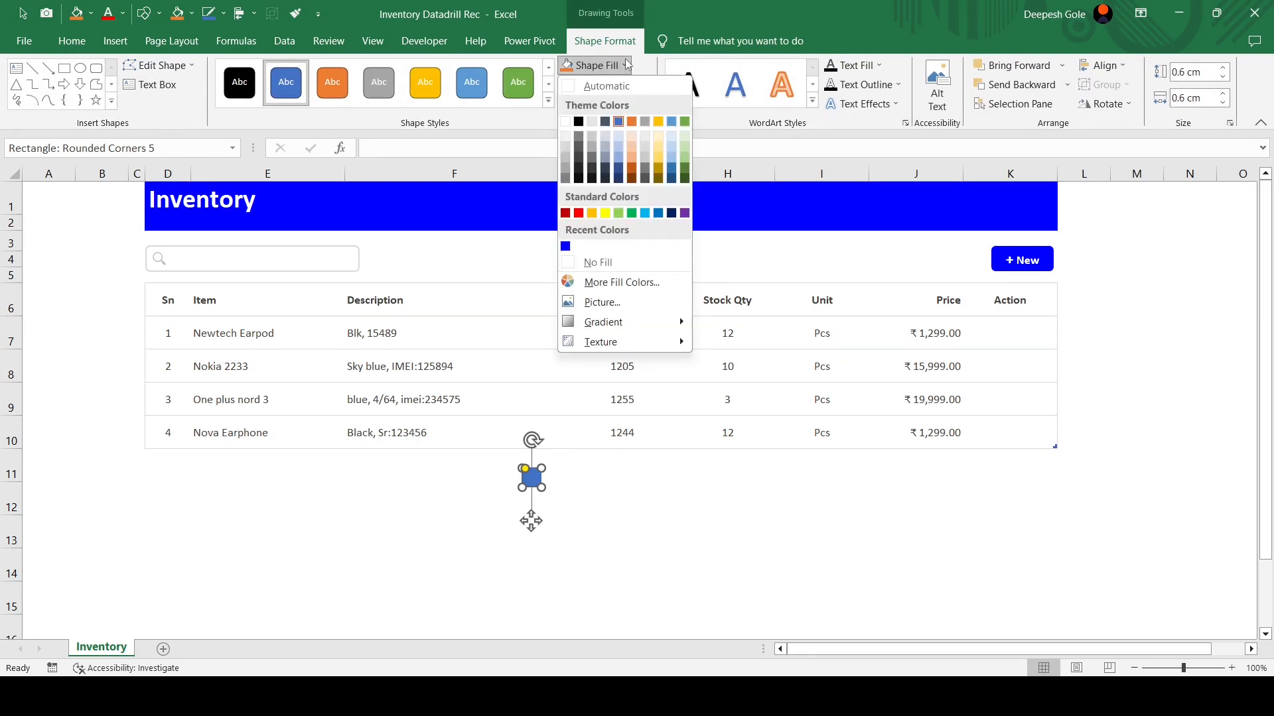
{"action": "left_click", "coordinate": [660, 289]}
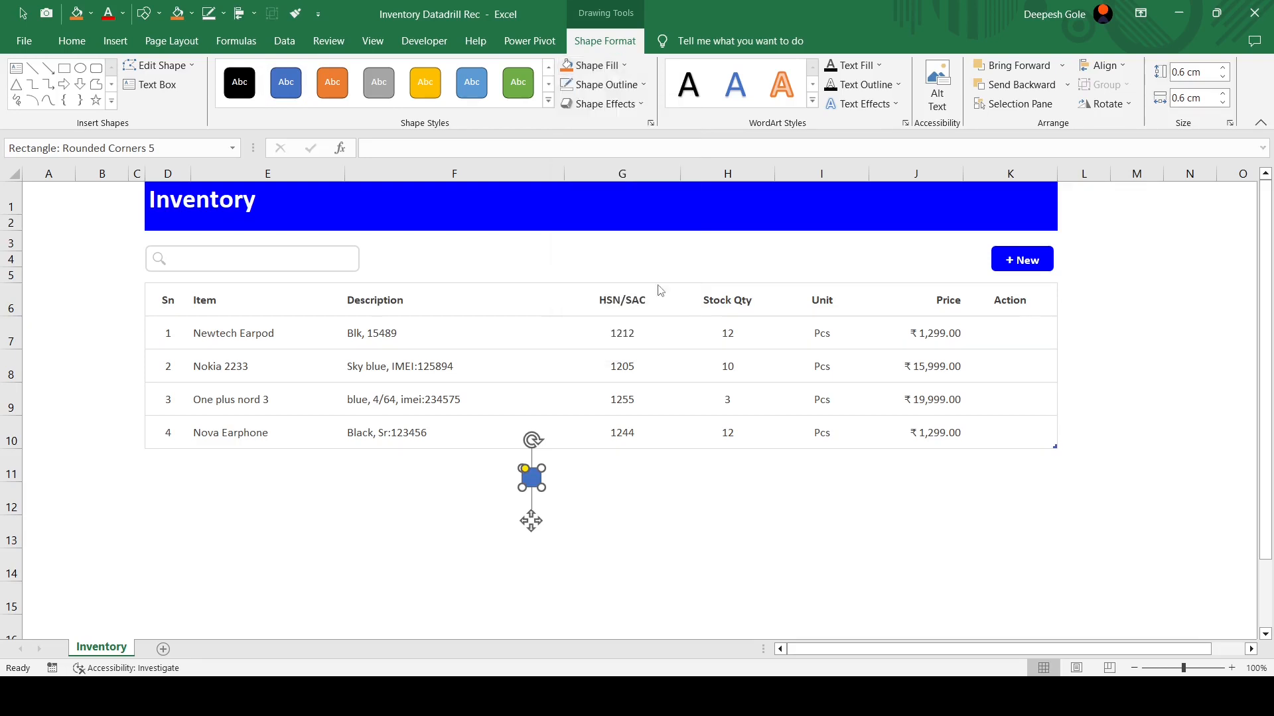
{"action": "left_click_drag", "start_coordinate": [452, 378], "coordinate": [421, 378]}
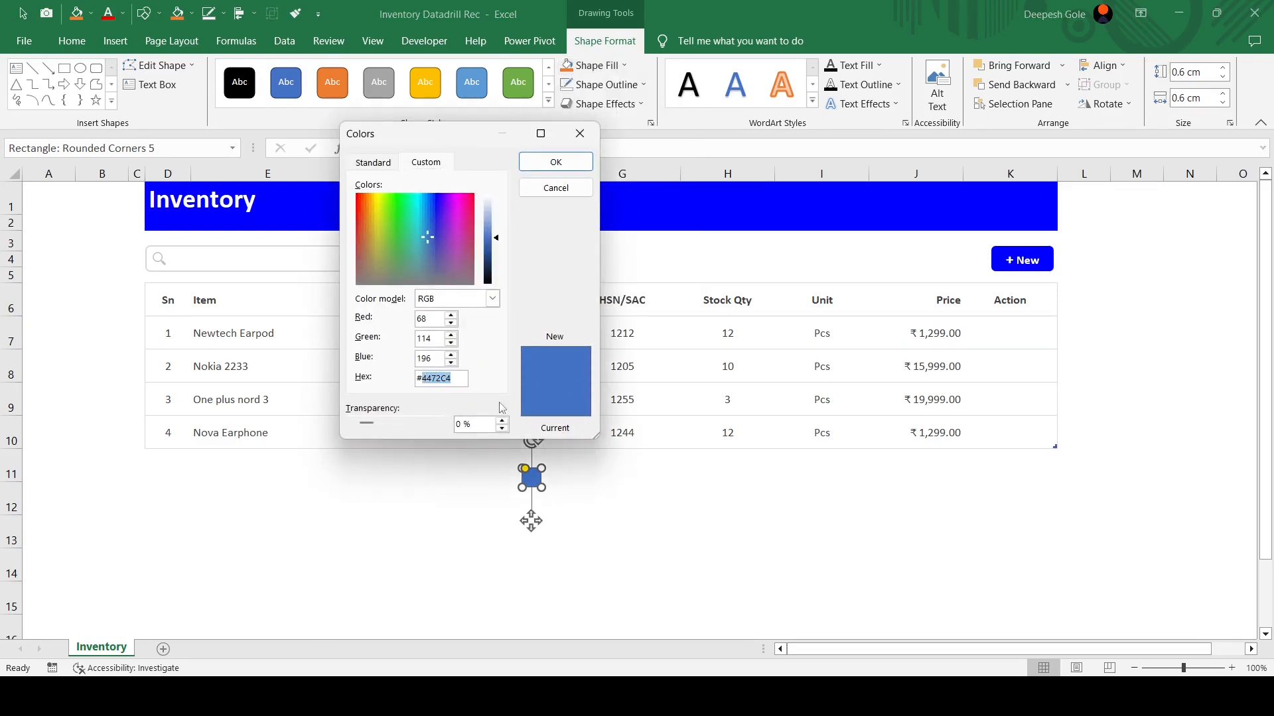
{"action": "type", "text": "9BFF9B"}
{"action": "key", "text": "Return"}
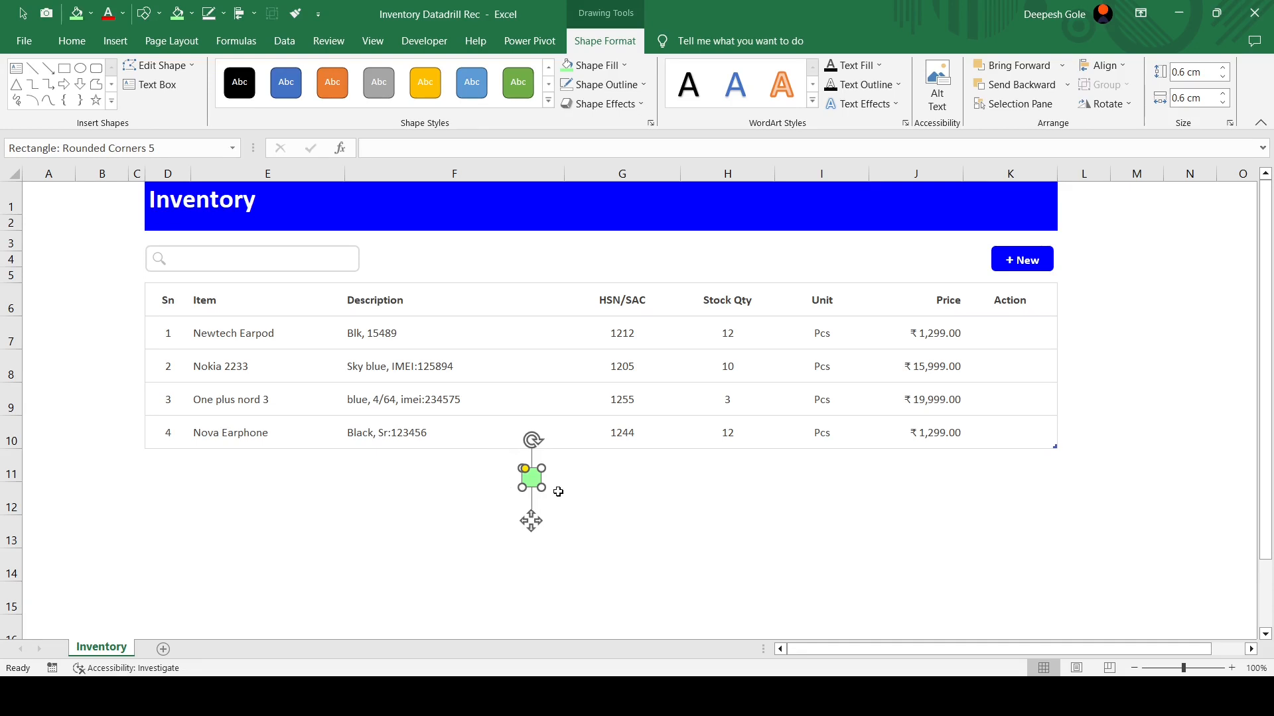
Move the green square below the Stock Qty column, duplicate it and place the copy to its right
{"action": "left_click_drag", "start_coordinate": [532, 485], "coordinate": [731, 495]}
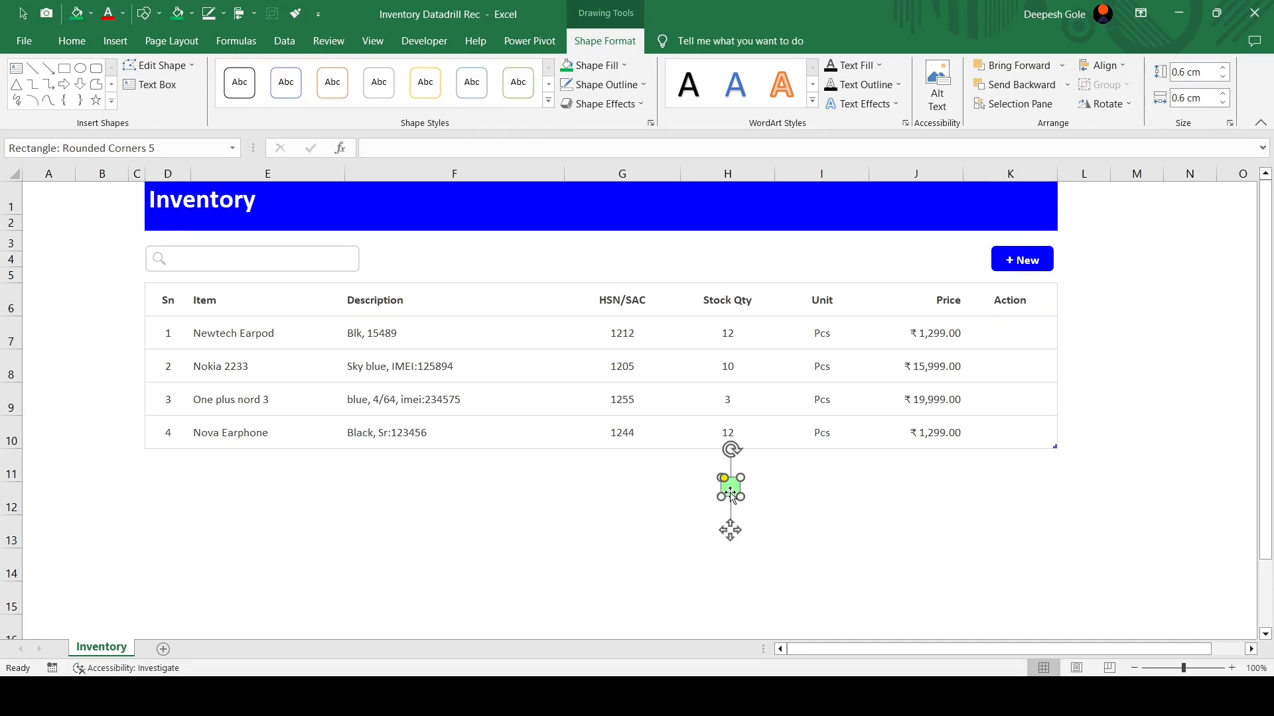
{"action": "key", "text": "ctrl+d"}
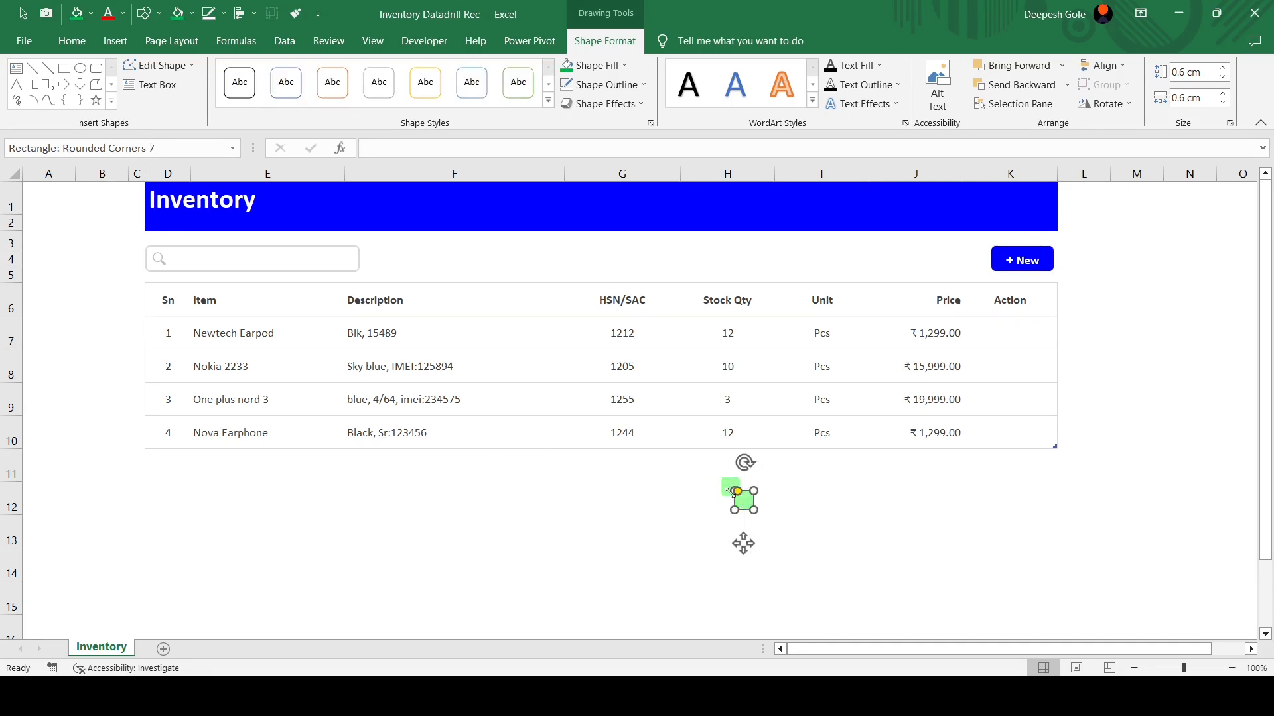
{"action": "left_click_drag", "start_coordinate": [746, 503], "coordinate": [782, 486]}
Change the duplicated square's fill to a custom light red colour
{"action": "left_click", "coordinate": [624, 66]}
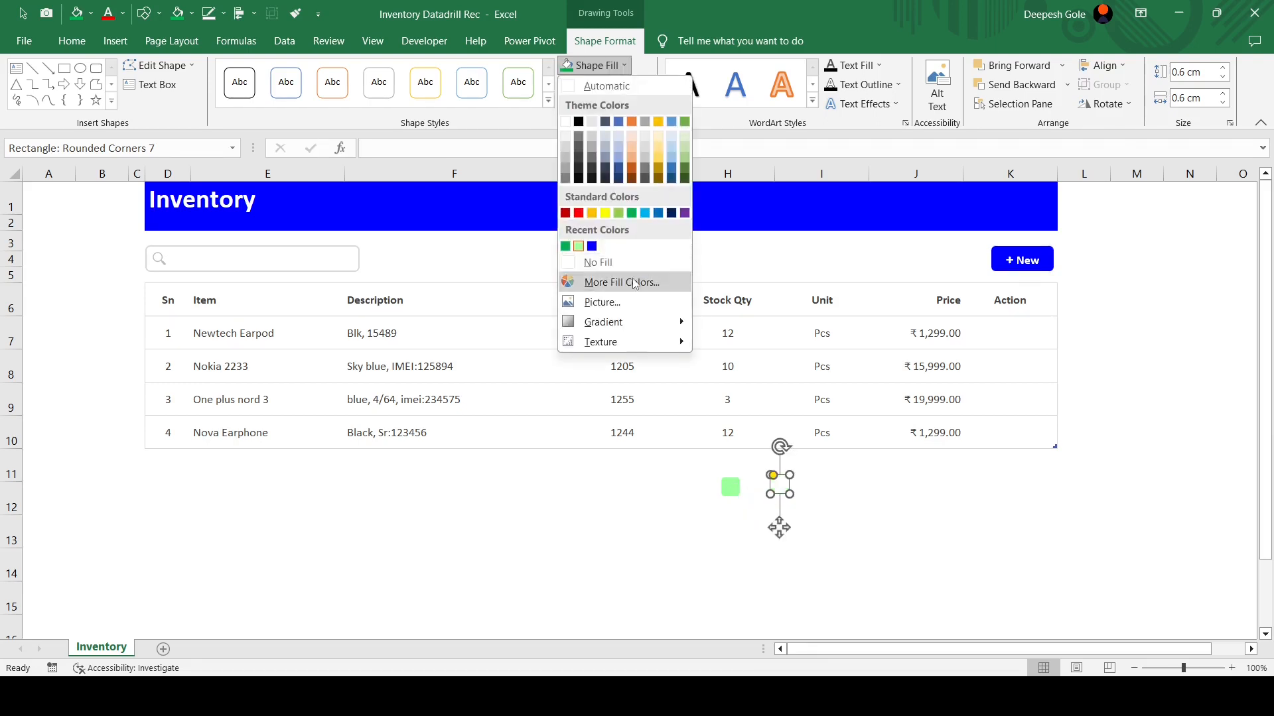
{"action": "left_click", "coordinate": [622, 283]}
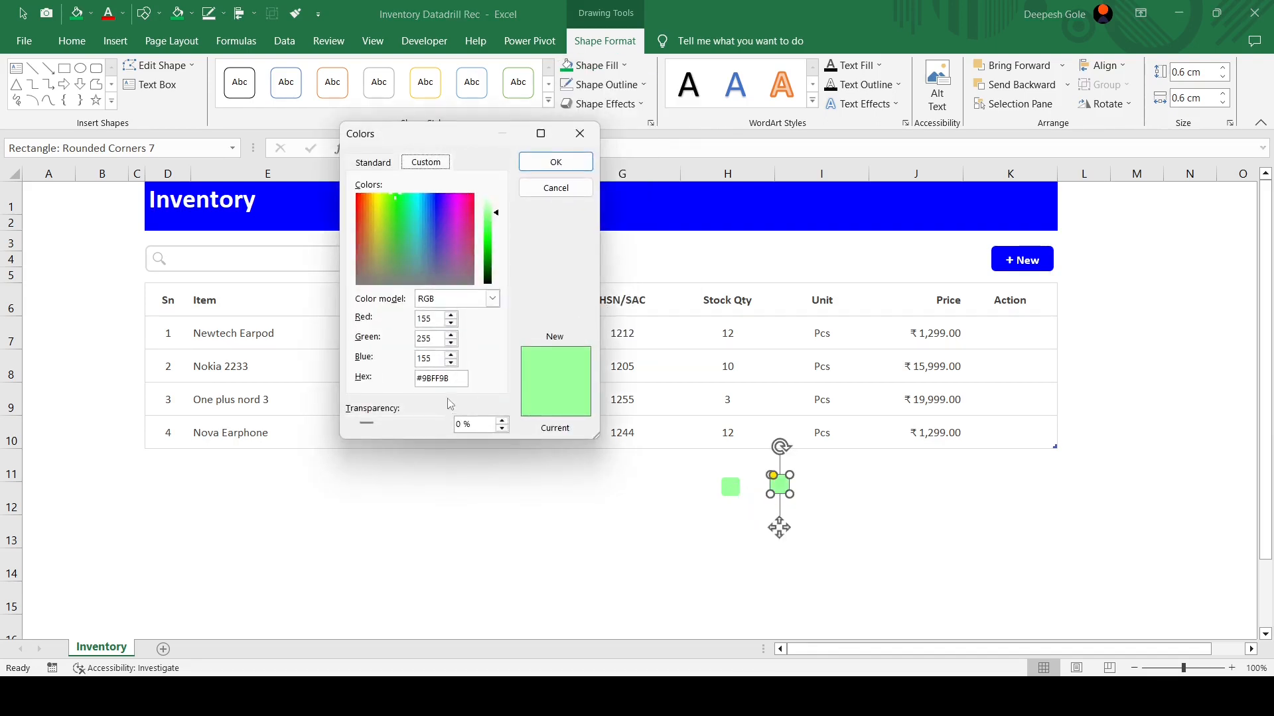
{"action": "left_click_drag", "start_coordinate": [427, 382], "coordinate": [474, 382]}
{"action": "type", "text": "F"}
{"action": "left_click", "coordinate": [427, 380]}
{"action": "key", "text": "BackSpace"}
{"action": "key", "text": "Return"}
{"action": "left_click", "coordinate": [878, 500]}
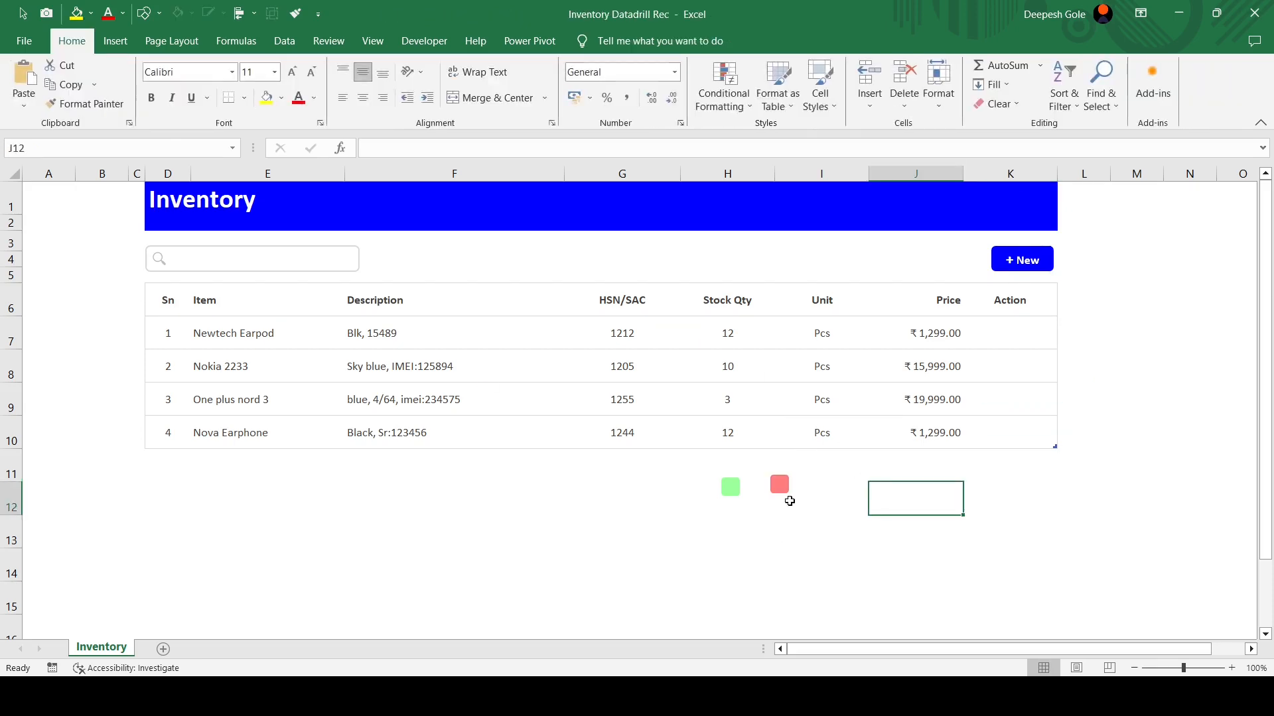
Search the icon library for EDIT and insert the pencil and eraser icons
{"action": "left_click", "coordinate": [115, 40]}
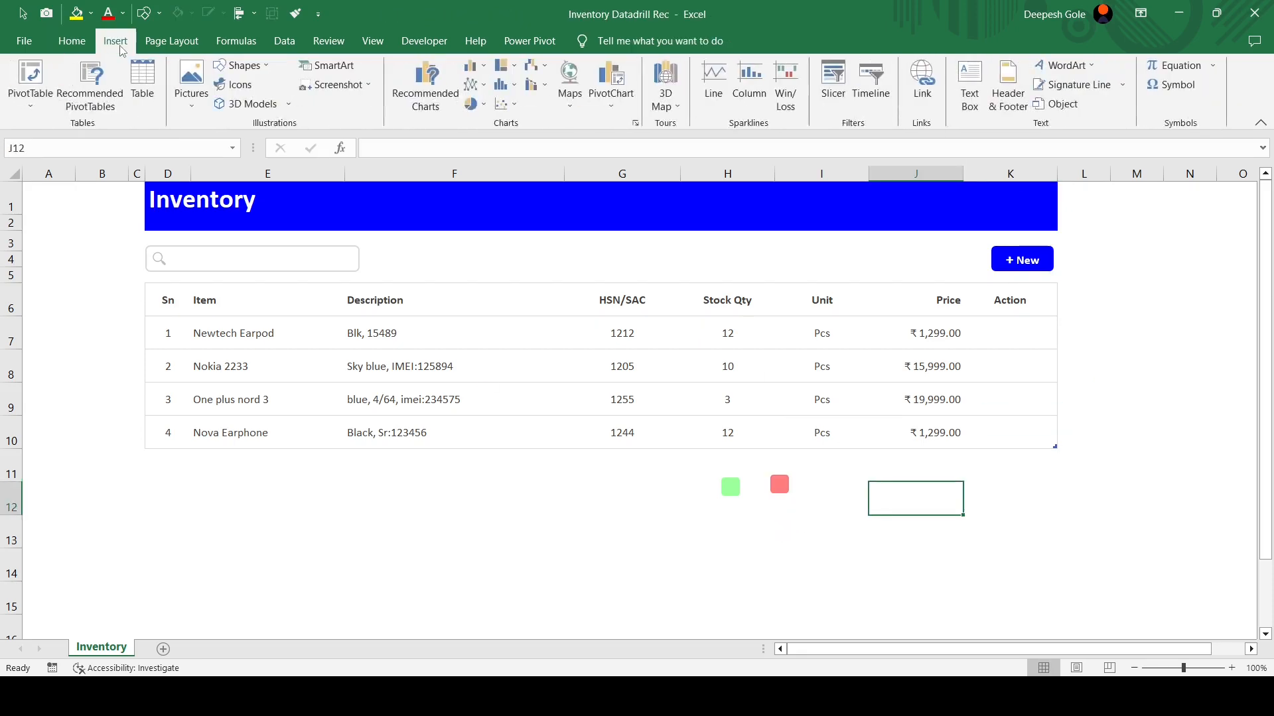
{"action": "left_click", "coordinate": [236, 84]}
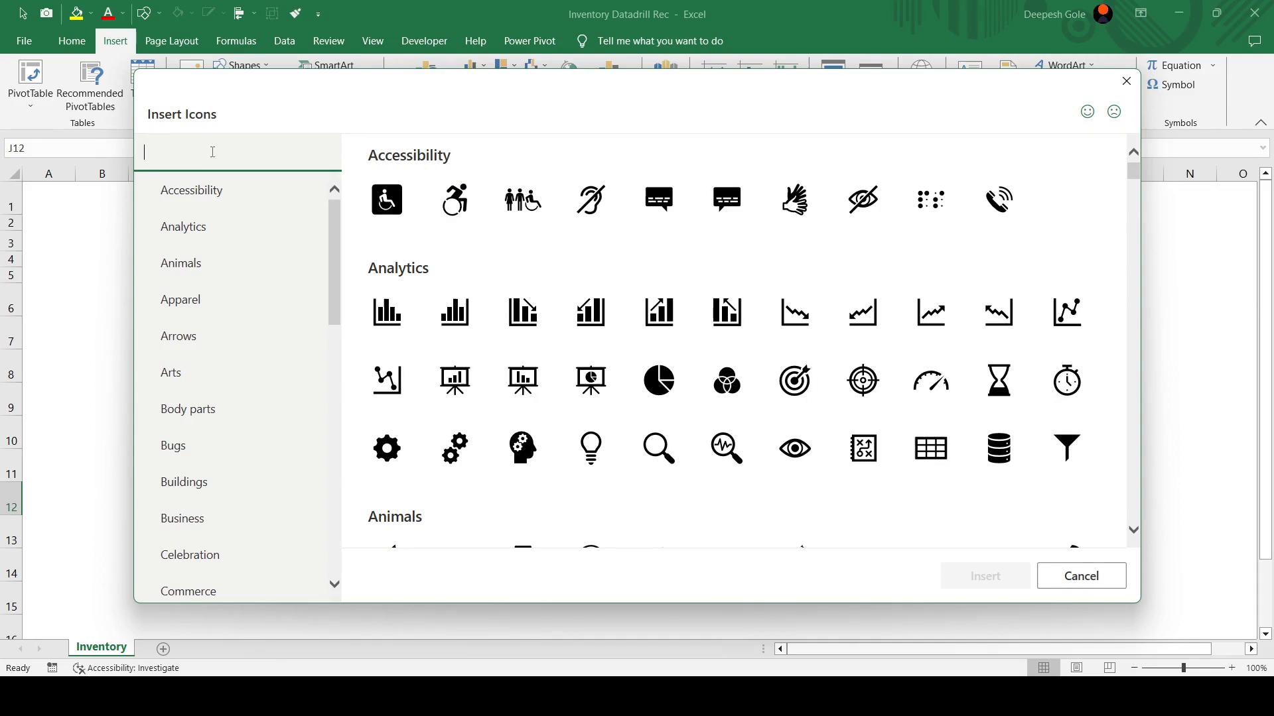
{"action": "type", "text": "EDIT"}
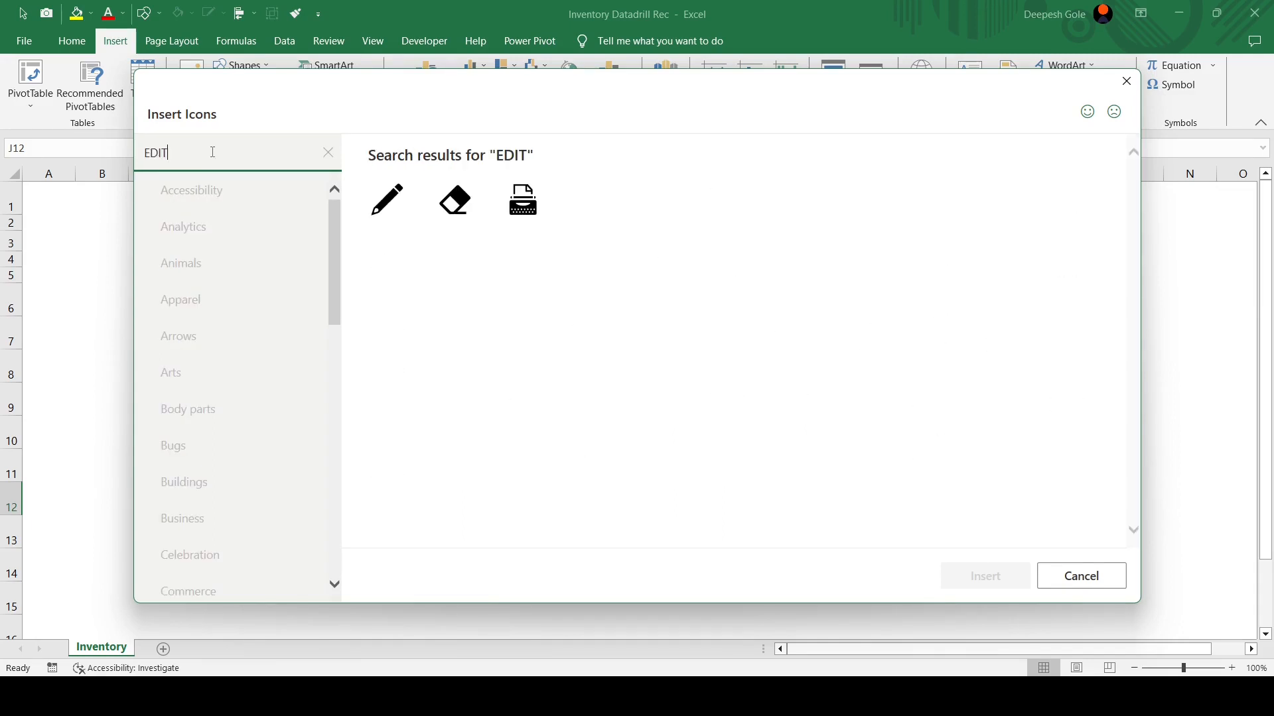
{"action": "left_click", "coordinate": [403, 187]}
{"action": "left_click", "coordinate": [456, 203]}
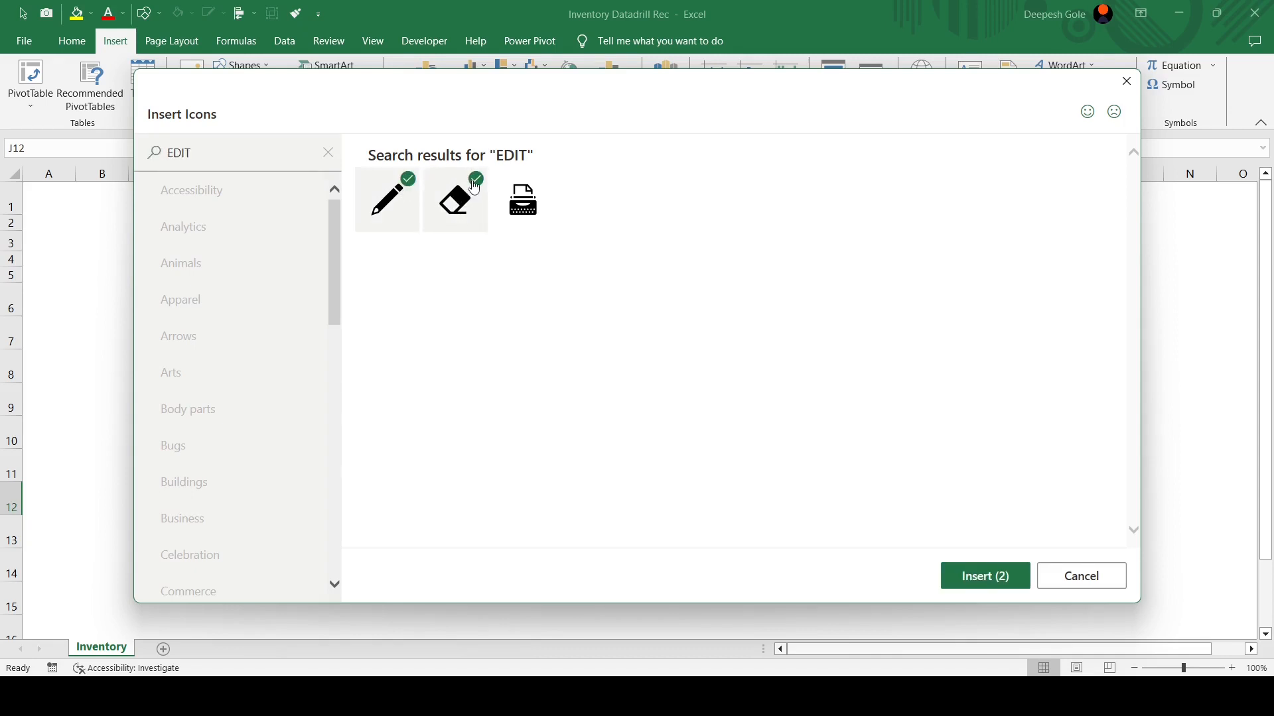
{"action": "left_click", "coordinate": [995, 577]}
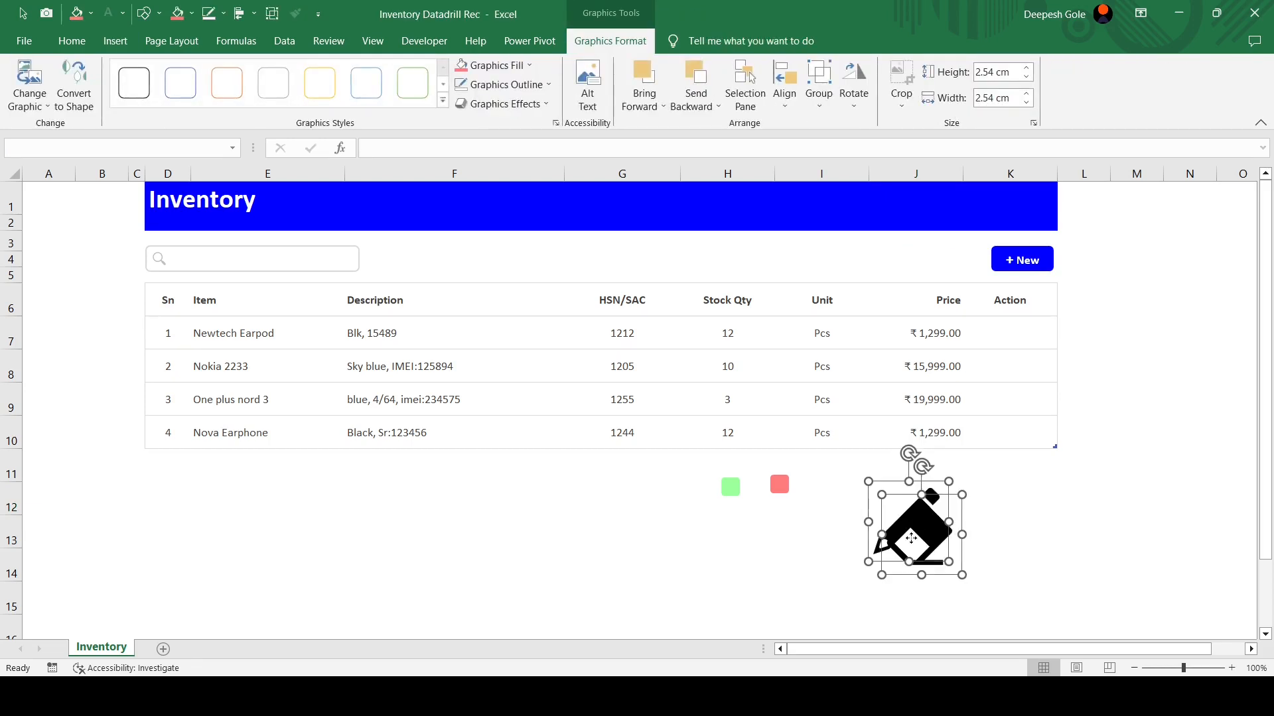
Move the pencil and eraser icons together below column F and set their height to 0.4 cm
{"action": "left_click_drag", "start_coordinate": [902, 530], "coordinate": [503, 511]}
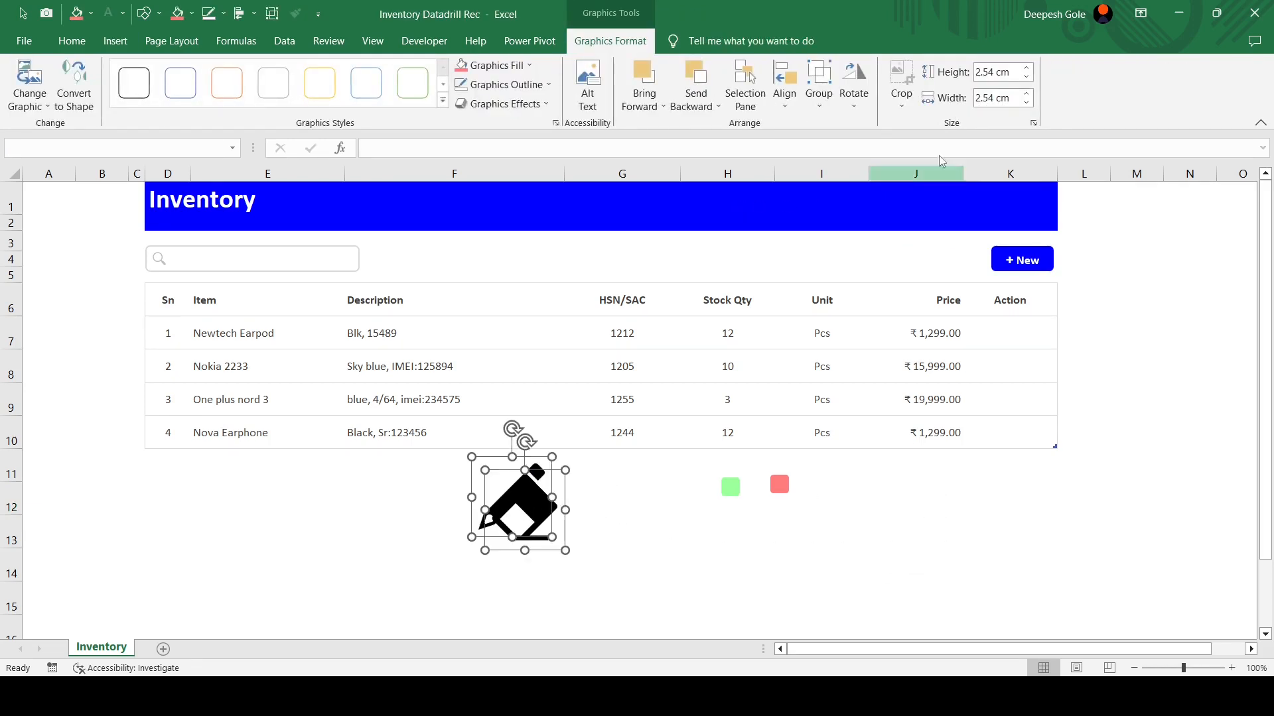
{"action": "left_click", "coordinate": [1010, 72]}
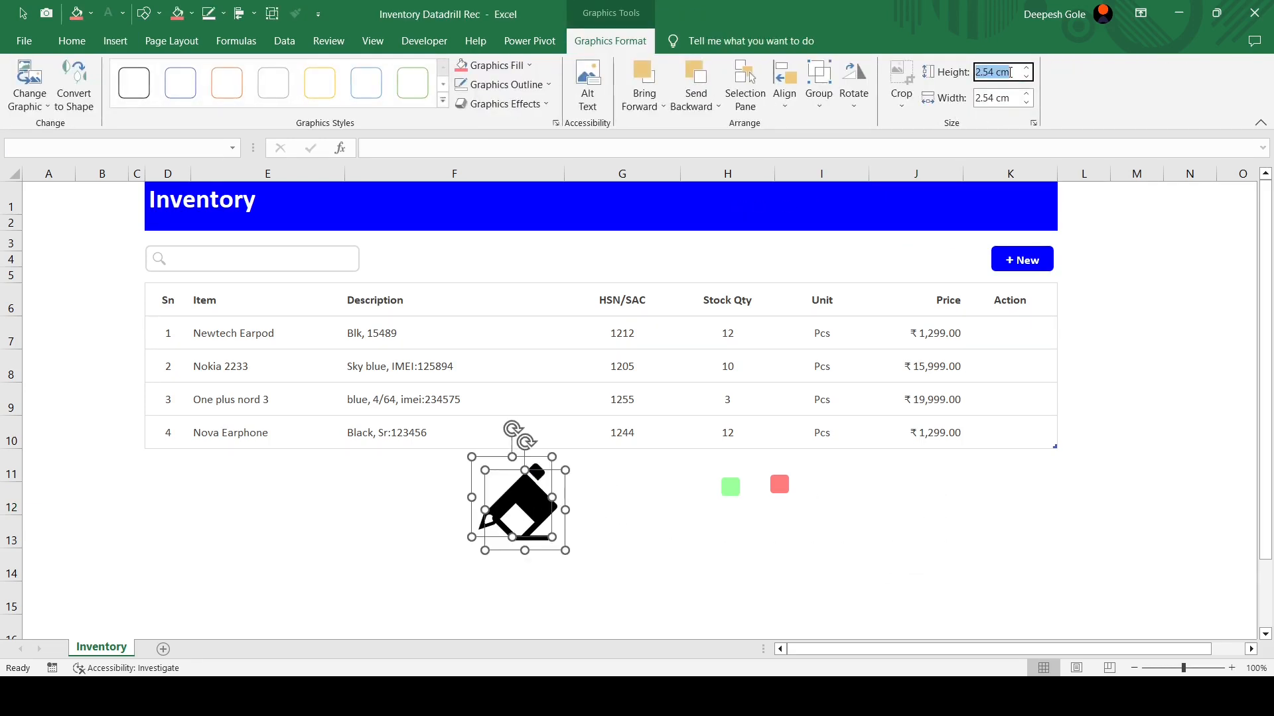
{"action": "key", "text": "BackSpace"}
{"action": "type", "text": ".4"}
{"action": "key", "text": "Return"}
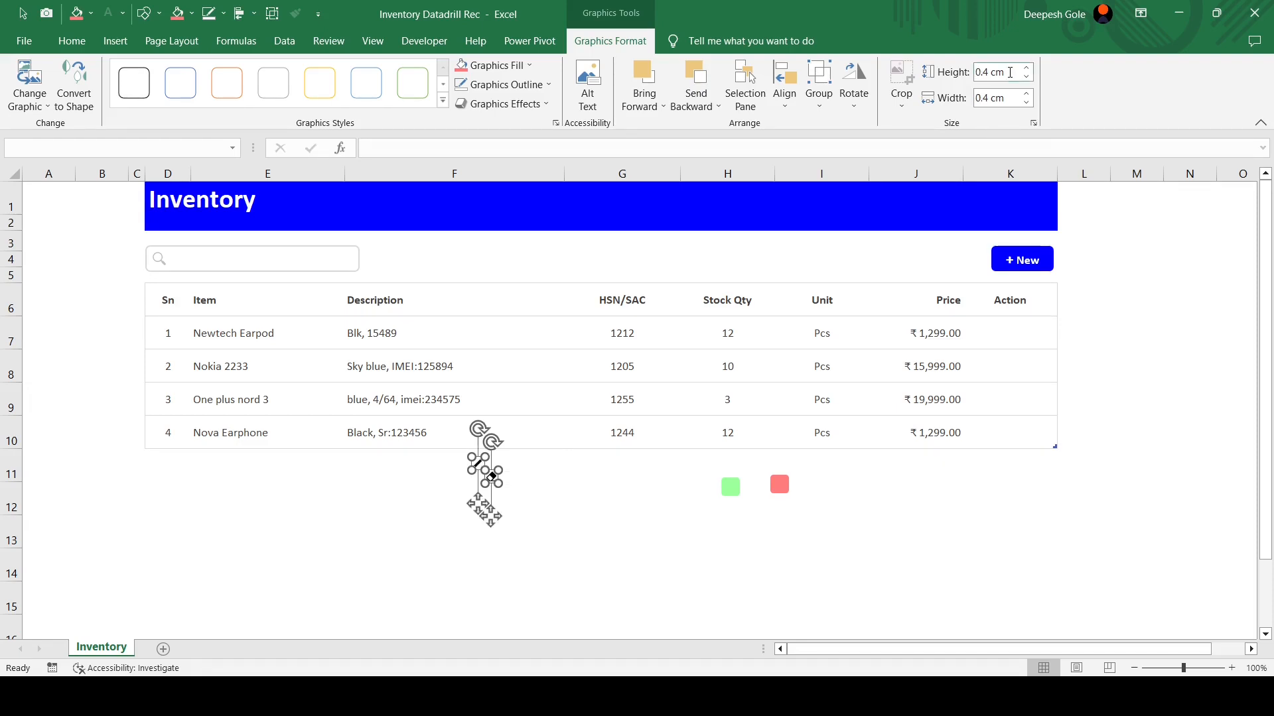
Place the eraser icon on the red square and the pencil icon on the green square
{"action": "left_click", "coordinate": [578, 471]}
{"action": "mouse_move", "coordinate": [479, 464]}
{"action": "left_mouse_down"}
{"action": "mouse_move", "coordinate": [664, 507]}
{"action": "mouse_move", "coordinate": [769, 503]}
{"action": "mouse_move", "coordinate": [780, 485]}
{"action": "left_mouse_up"}
{"action": "left_click_drag", "start_coordinate": [483, 469], "coordinate": [734, 488]}
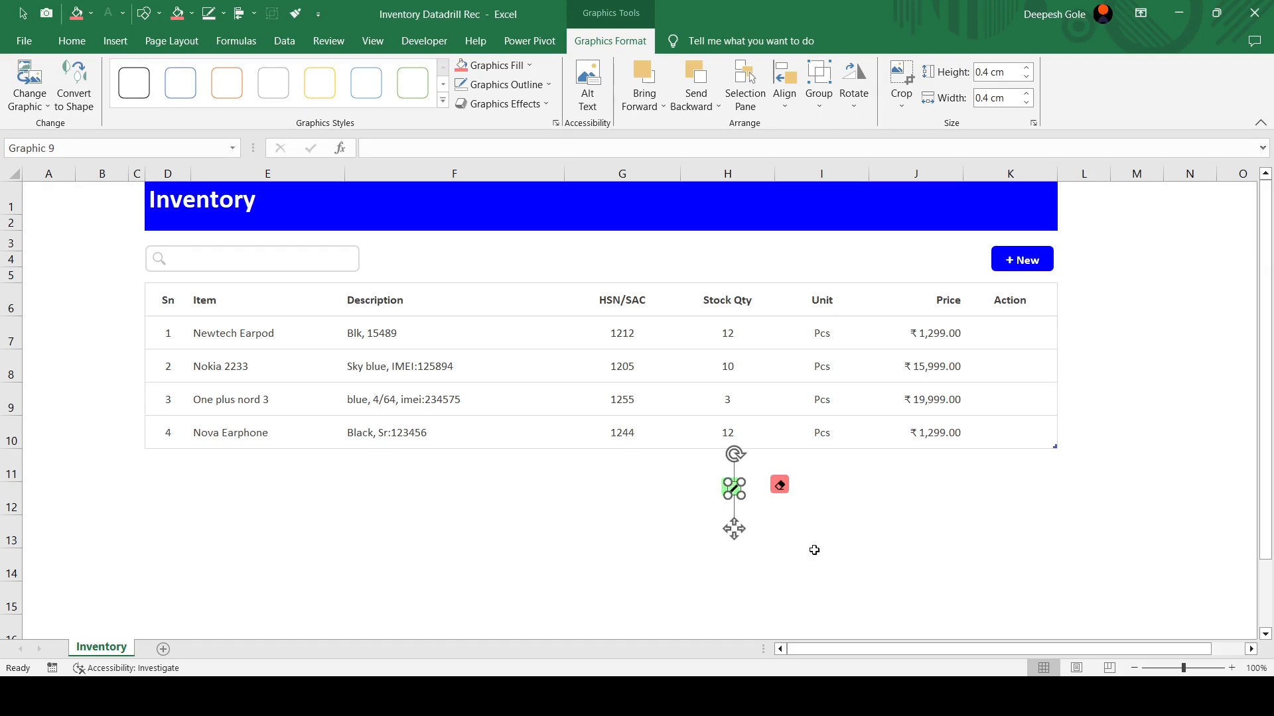
Fill the pencil icon with the standard green colour
{"action": "left_click", "coordinate": [1201, 670]}
{"action": "left_click_drag", "start_coordinate": [1028, 649], "coordinate": [1086, 650]}
{"action": "left_click_drag", "start_coordinate": [1266, 417], "coordinate": [1267, 444]}
{"action": "left_click", "coordinate": [514, 489]}
{"action": "left_click", "coordinate": [435, 442]}
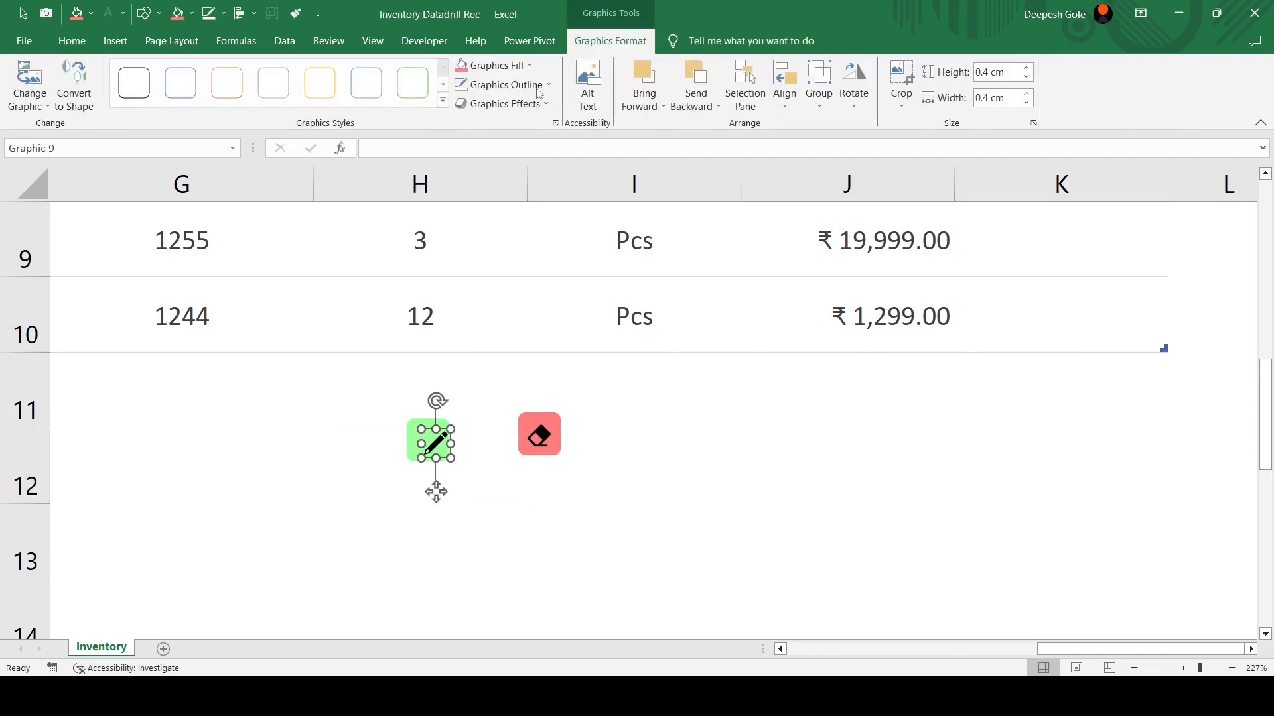
{"action": "left_click", "coordinate": [496, 65]}
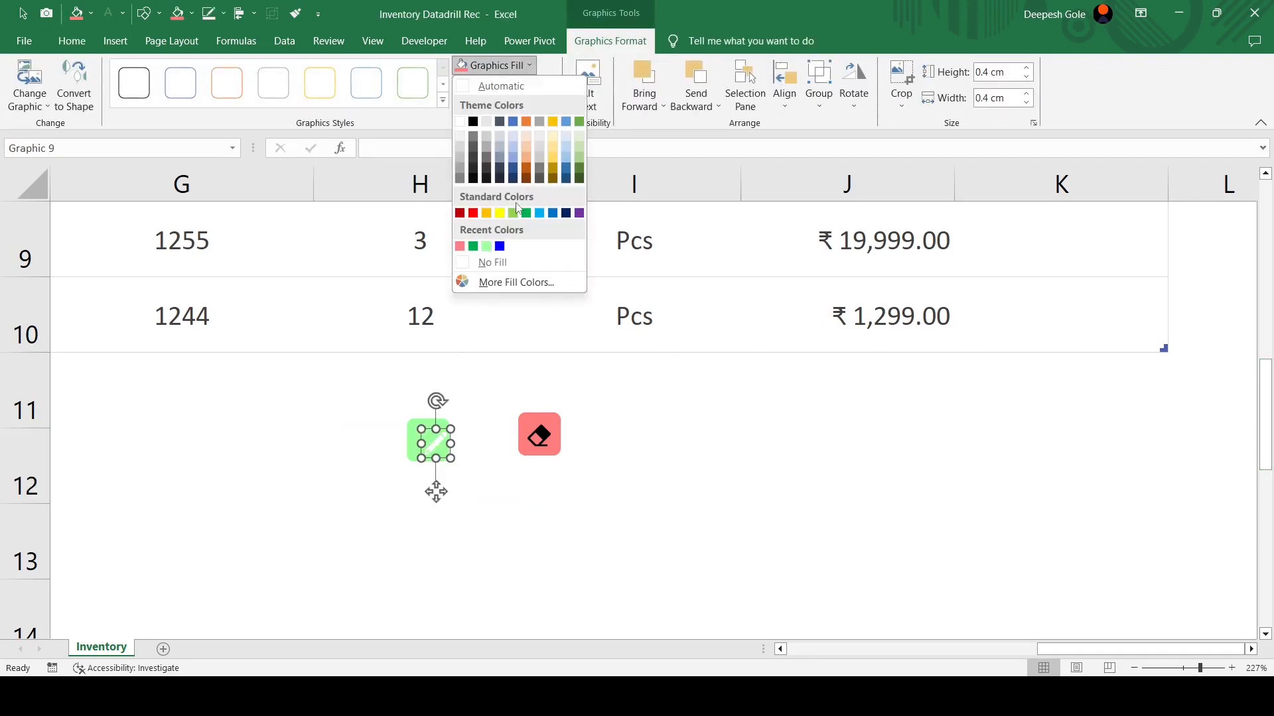
{"action": "left_click", "coordinate": [527, 213]}
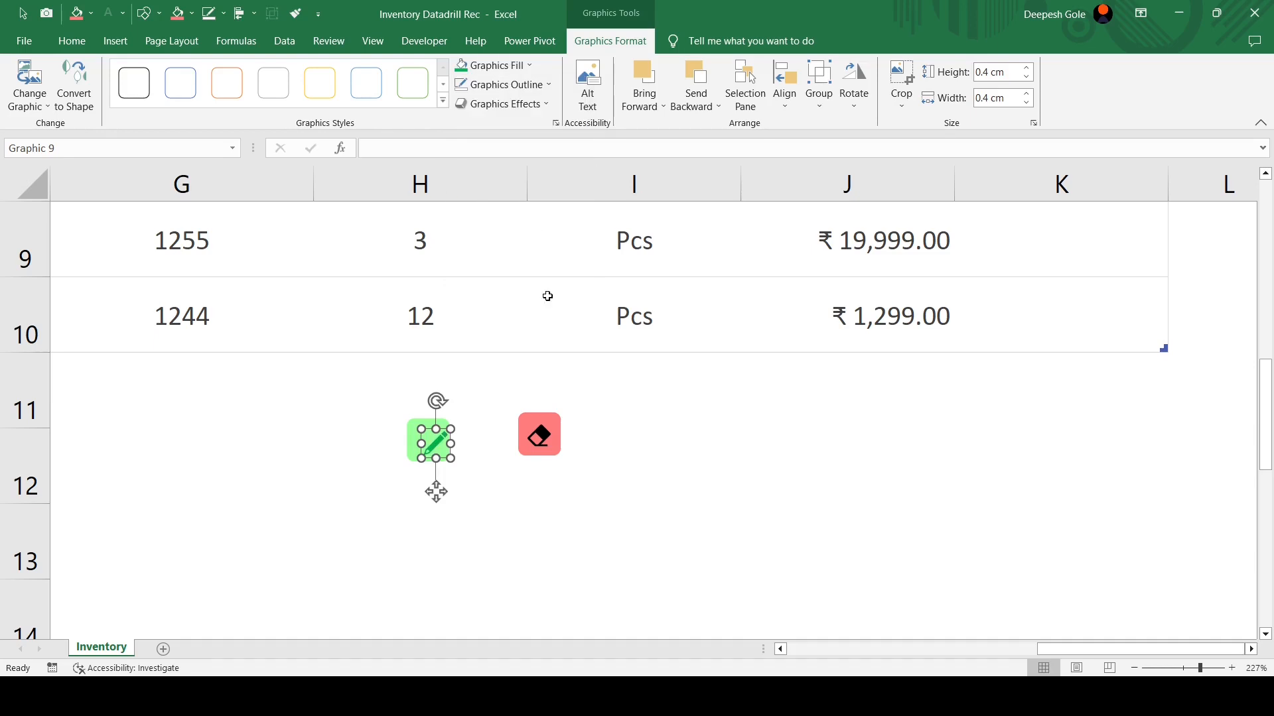
Fill the eraser icon on the red square with dark red
{"action": "left_click", "coordinate": [542, 438]}
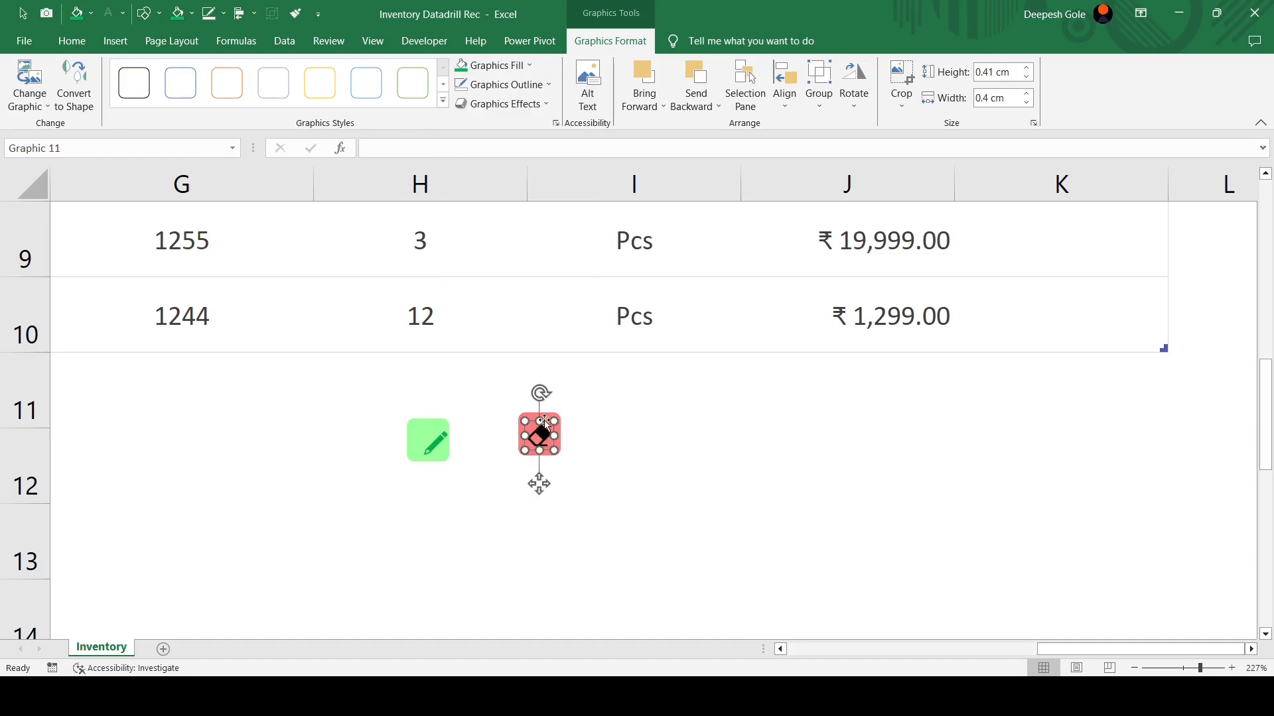
{"action": "left_click", "coordinate": [496, 65]}
{"action": "key", "text": "Escape"}
{"action": "left_click", "coordinate": [619, 418]}
Align the pencil icon and its green square with Align Center and Align Middle
{"action": "left_click", "coordinate": [434, 448]}
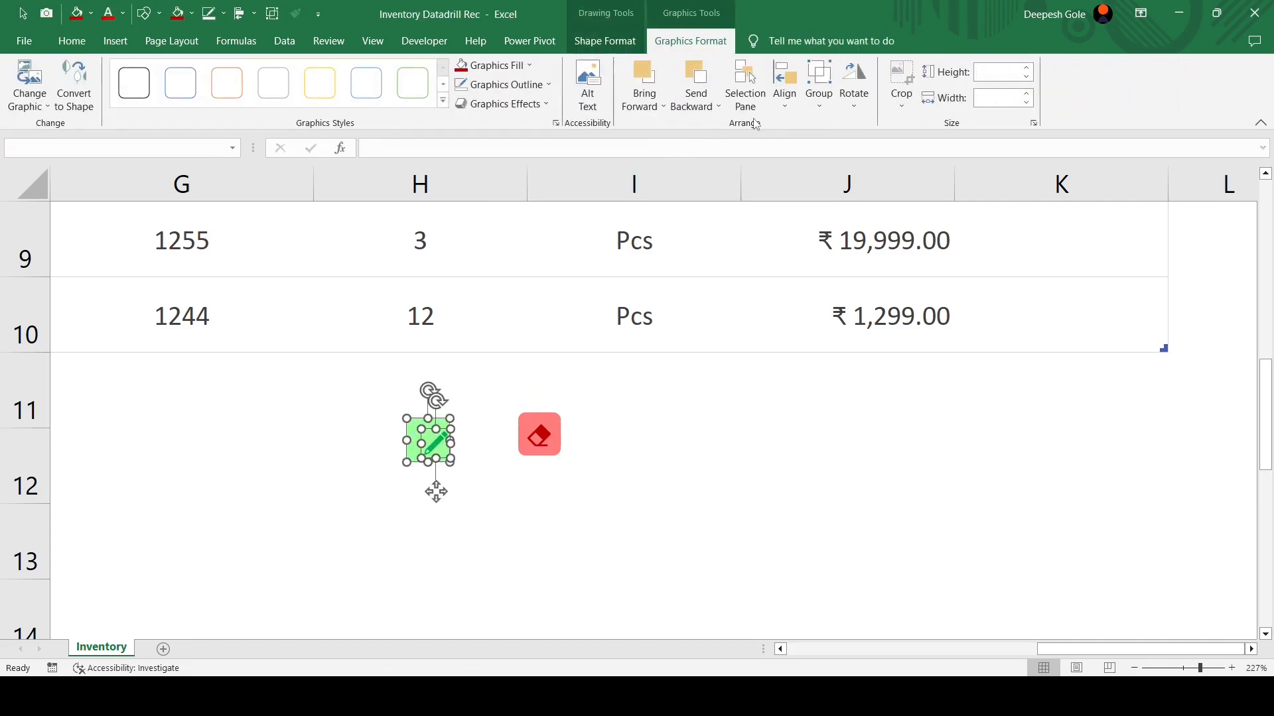
{"action": "left_click", "coordinate": [788, 103]}
{"action": "left_click", "coordinate": [822, 144]}
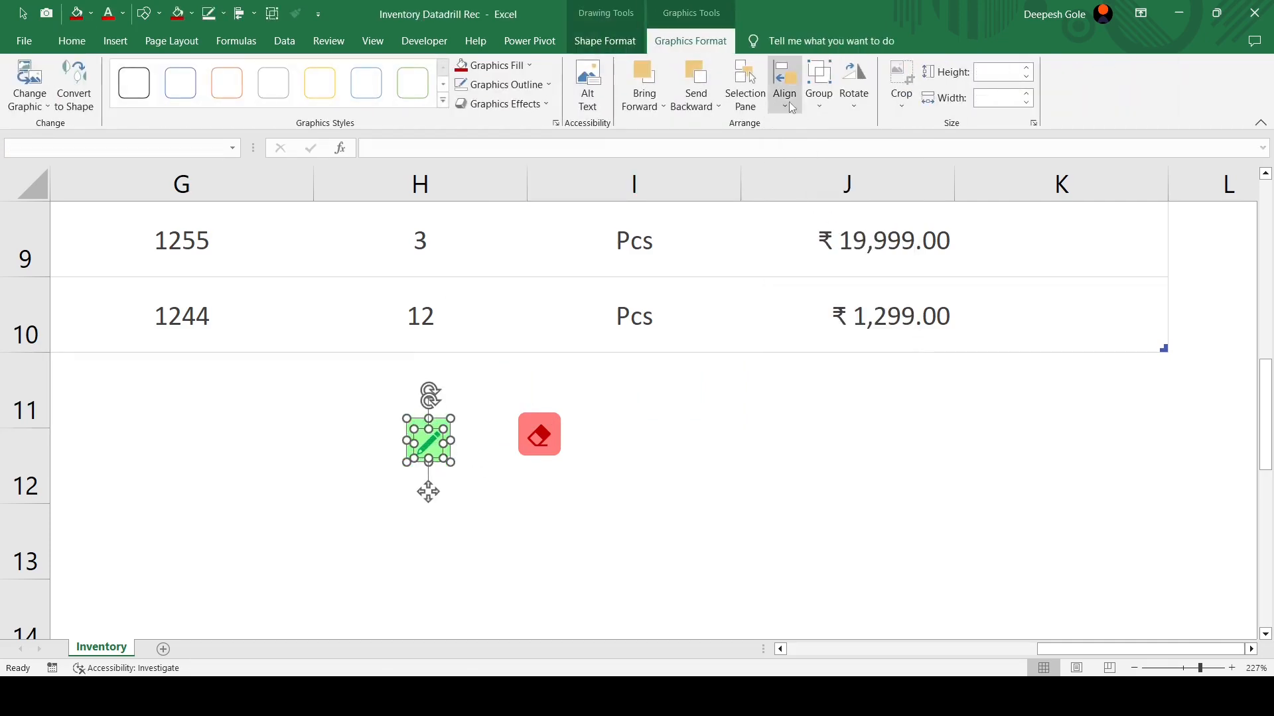
{"action": "left_click", "coordinate": [786, 100]}
{"action": "left_click", "coordinate": [812, 208]}
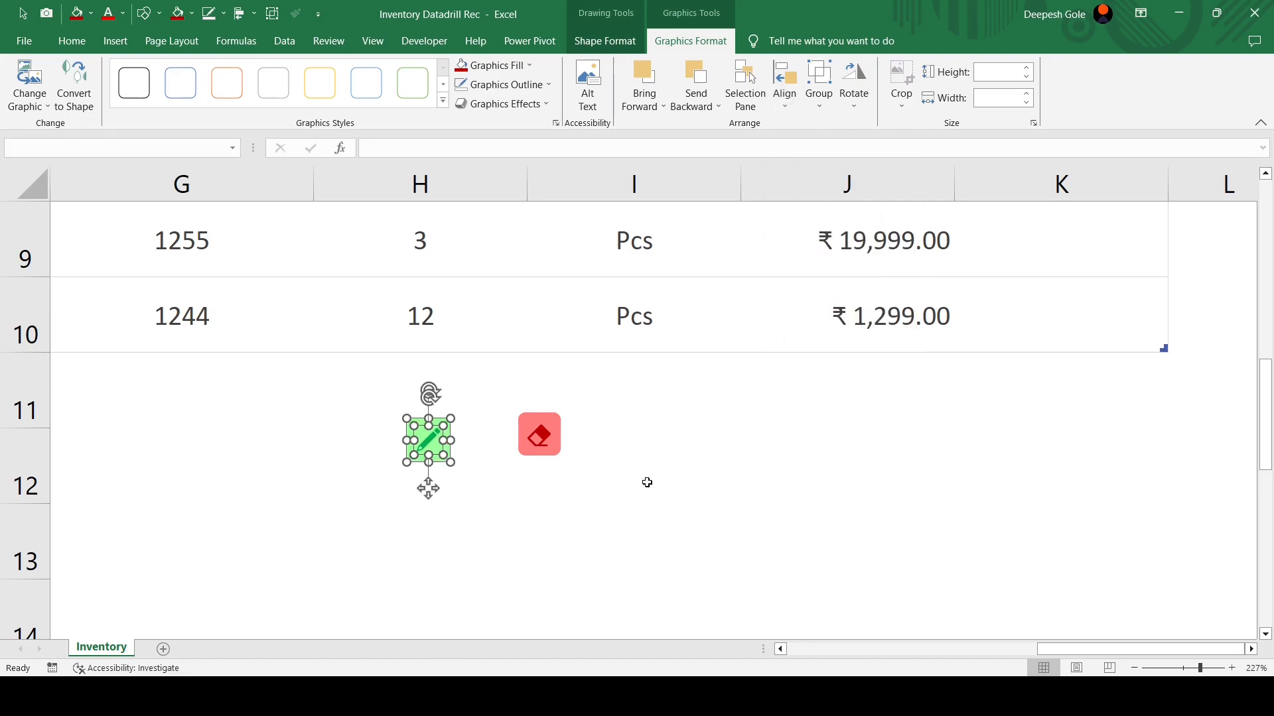
{"action": "left_click", "coordinate": [575, 479]}
Align the eraser icon and its red square with Align Center and Align Middle
{"action": "left_click", "coordinate": [531, 418]}
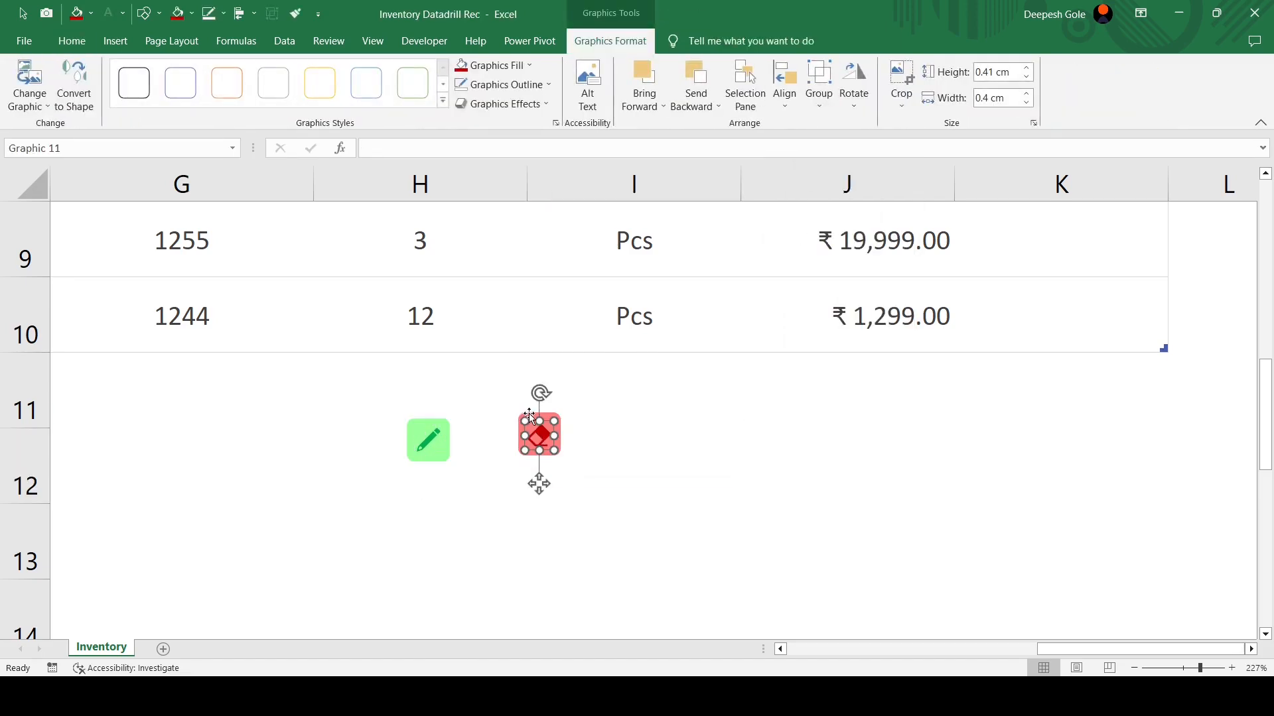
{"action": "left_click", "coordinate": [785, 98]}
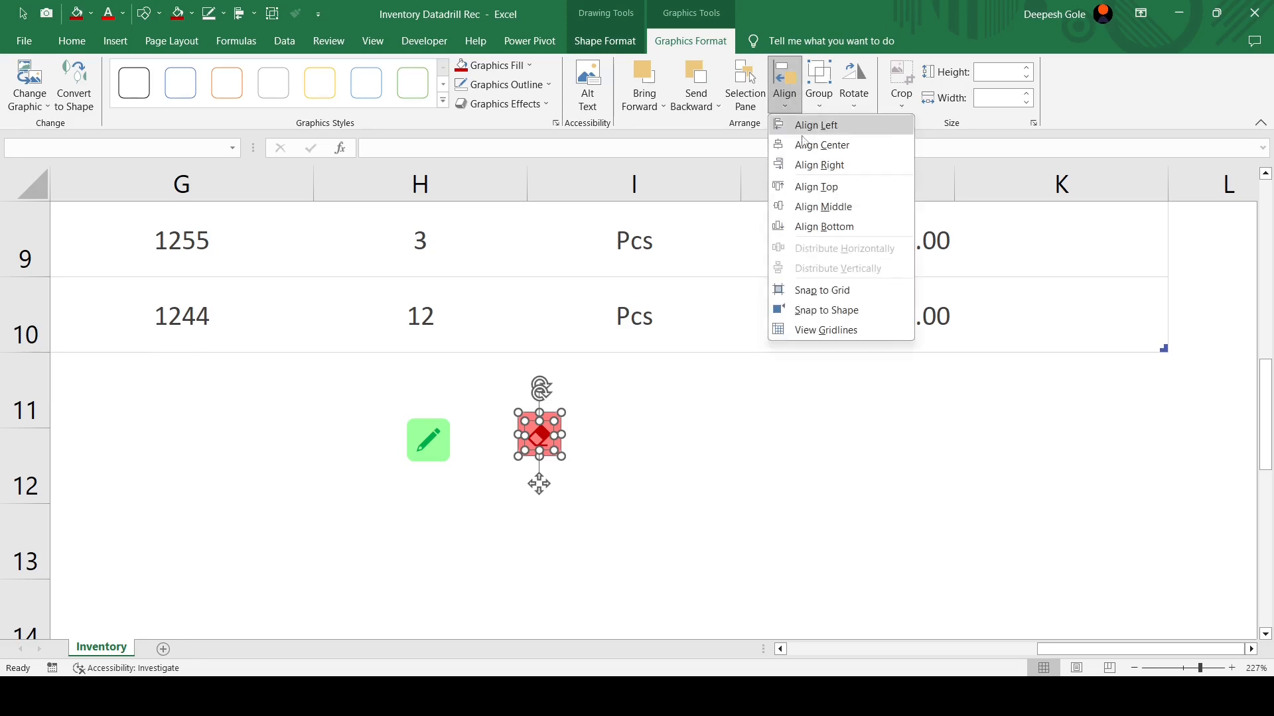
{"action": "left_click", "coordinate": [809, 145]}
{"action": "left_click", "coordinate": [785, 98]}
{"action": "left_click", "coordinate": [823, 210]}
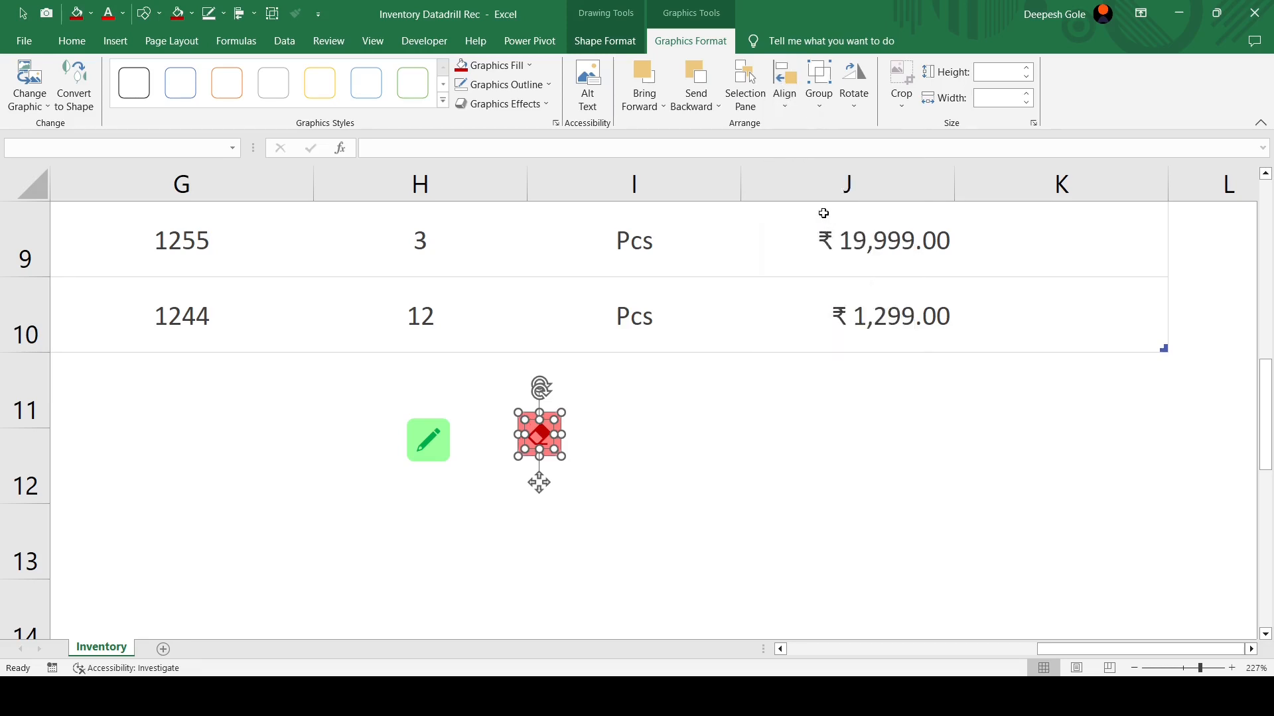
{"action": "left_click", "coordinate": [701, 513]}
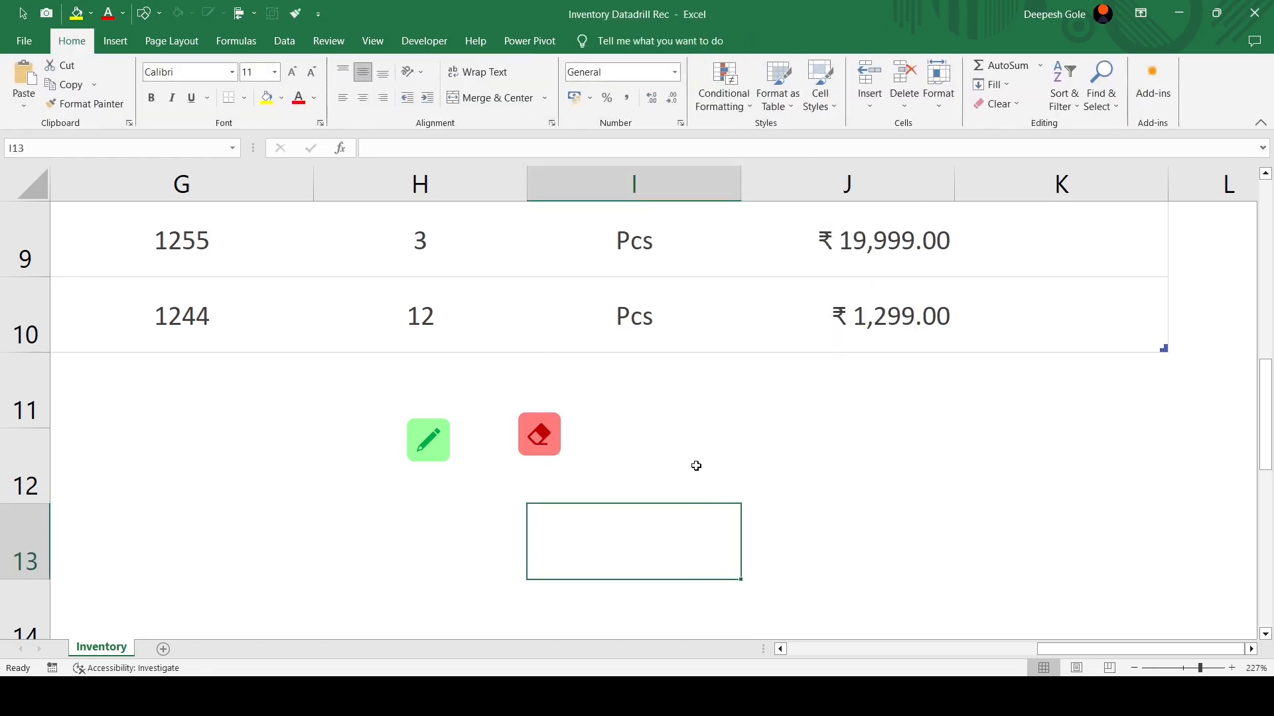
Group the pencil icon with its green square
{"action": "left_click", "coordinate": [429, 442]}
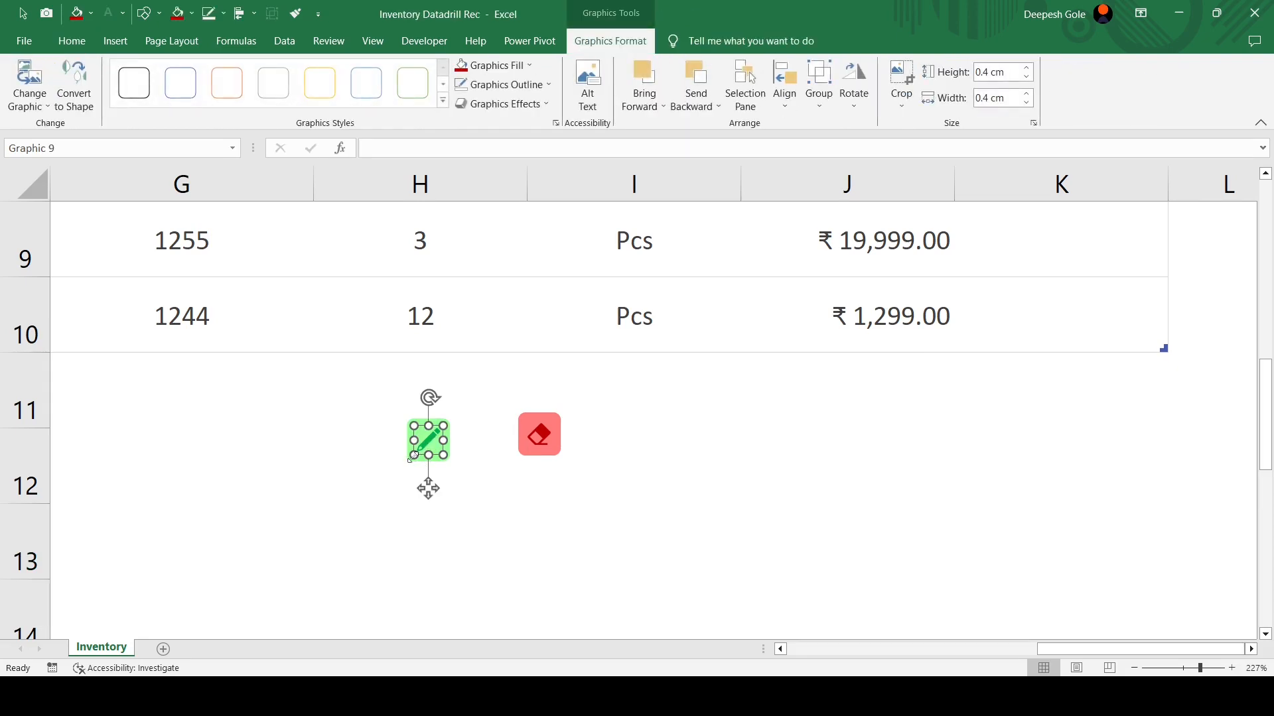
{"action": "left_click", "coordinate": [410, 451], "text": "ctrl"}
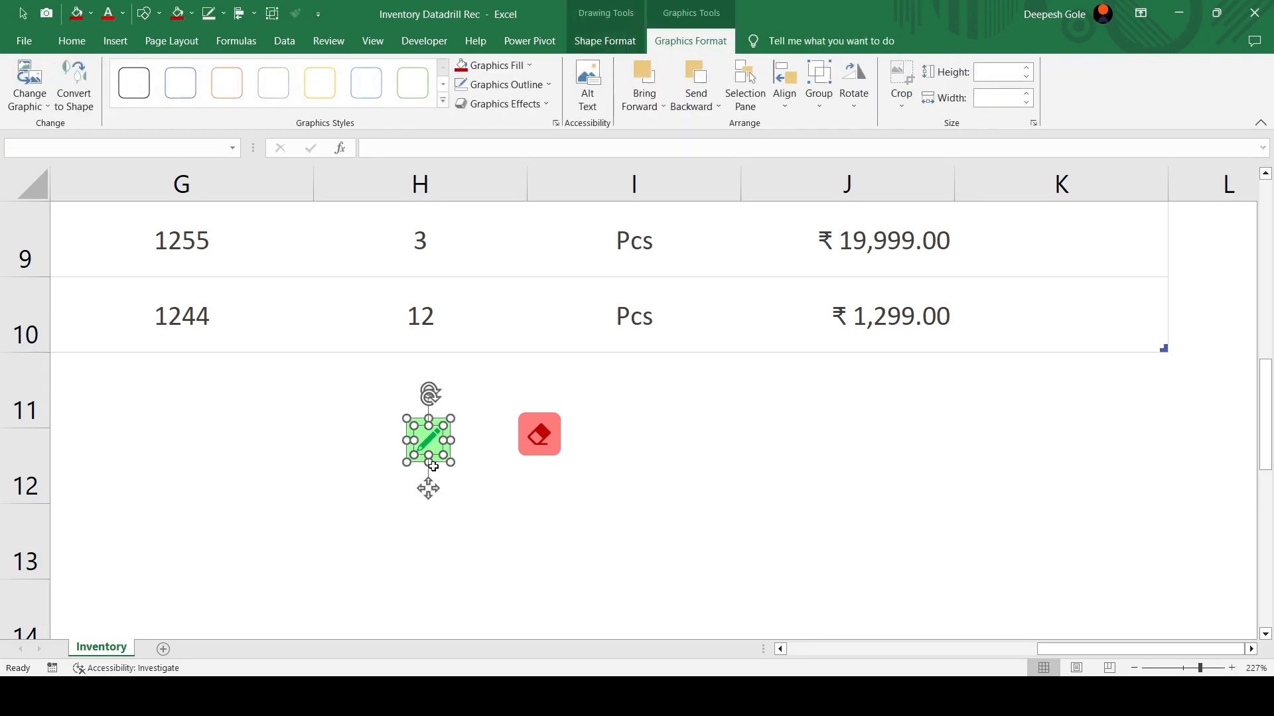
{"action": "left_click", "coordinate": [818, 105]}
{"action": "left_click", "coordinate": [842, 126]}
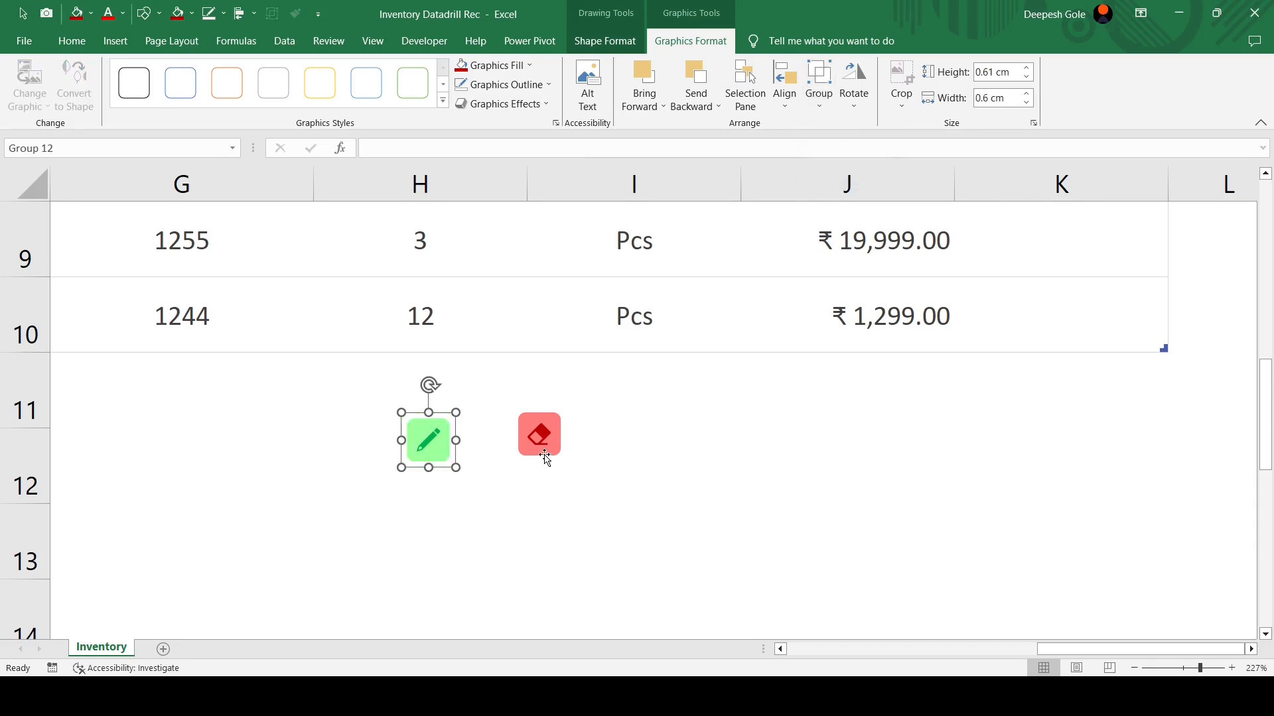
Group the eraser icon with its red square
{"action": "left_click", "coordinate": [539, 444]}
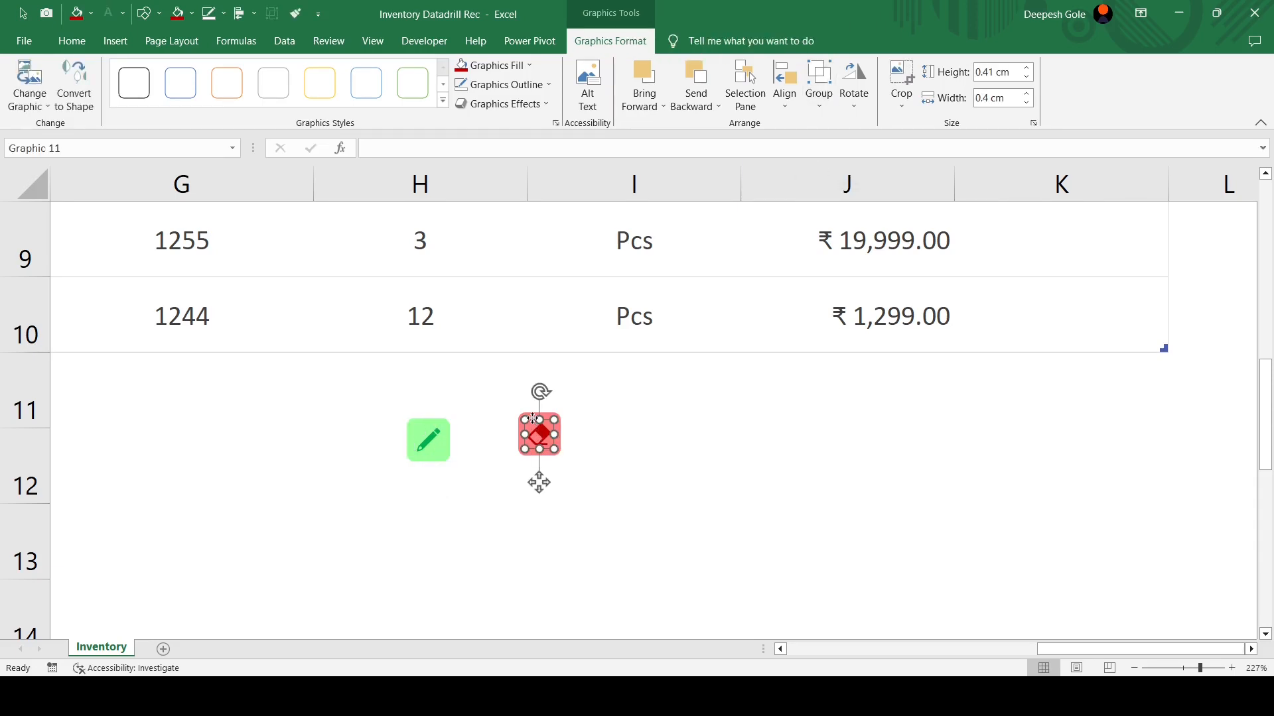
{"action": "key", "text": "Escape"}
{"action": "left_click", "coordinate": [533, 418]}
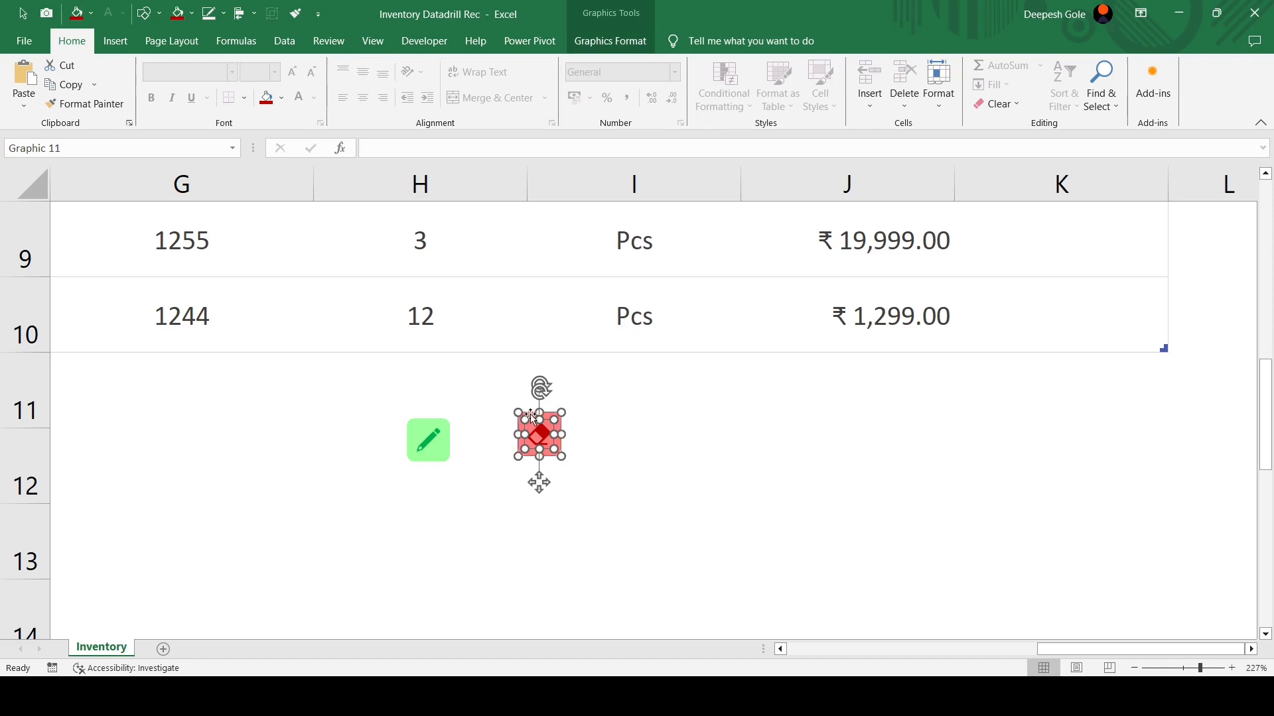
{"action": "left_click", "coordinate": [704, 40]}
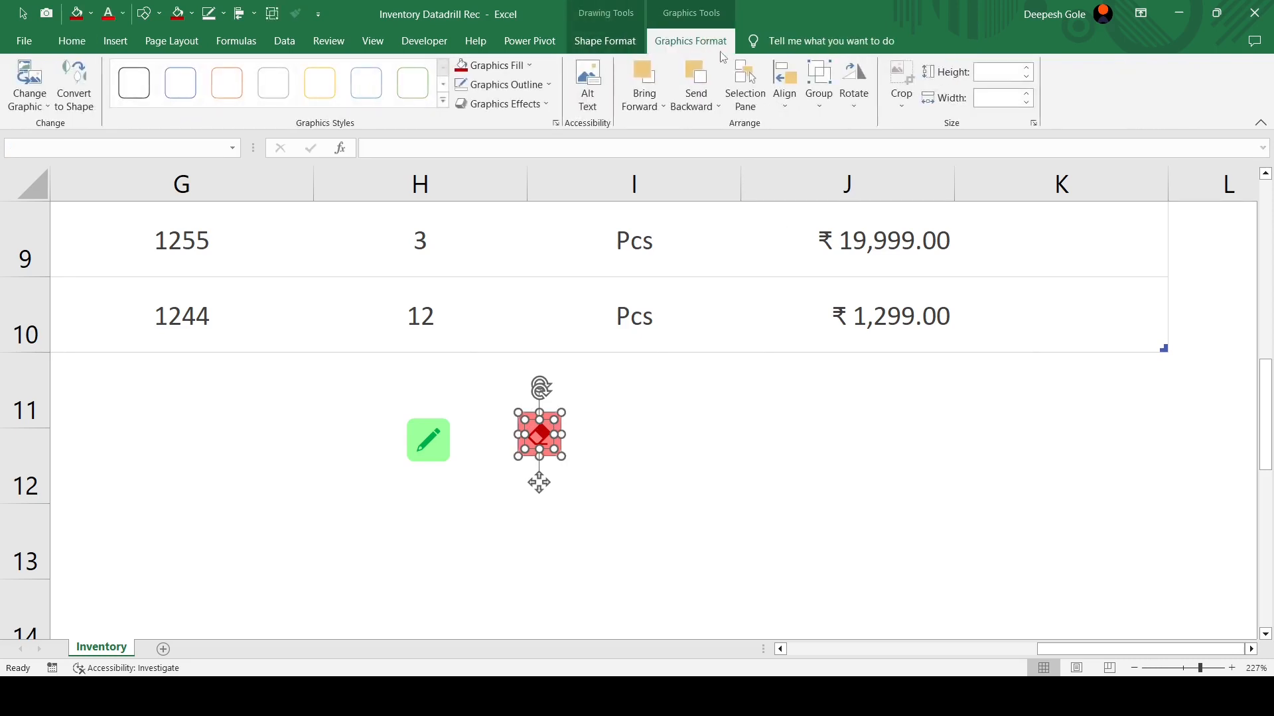
{"action": "left_click", "coordinate": [826, 103]}
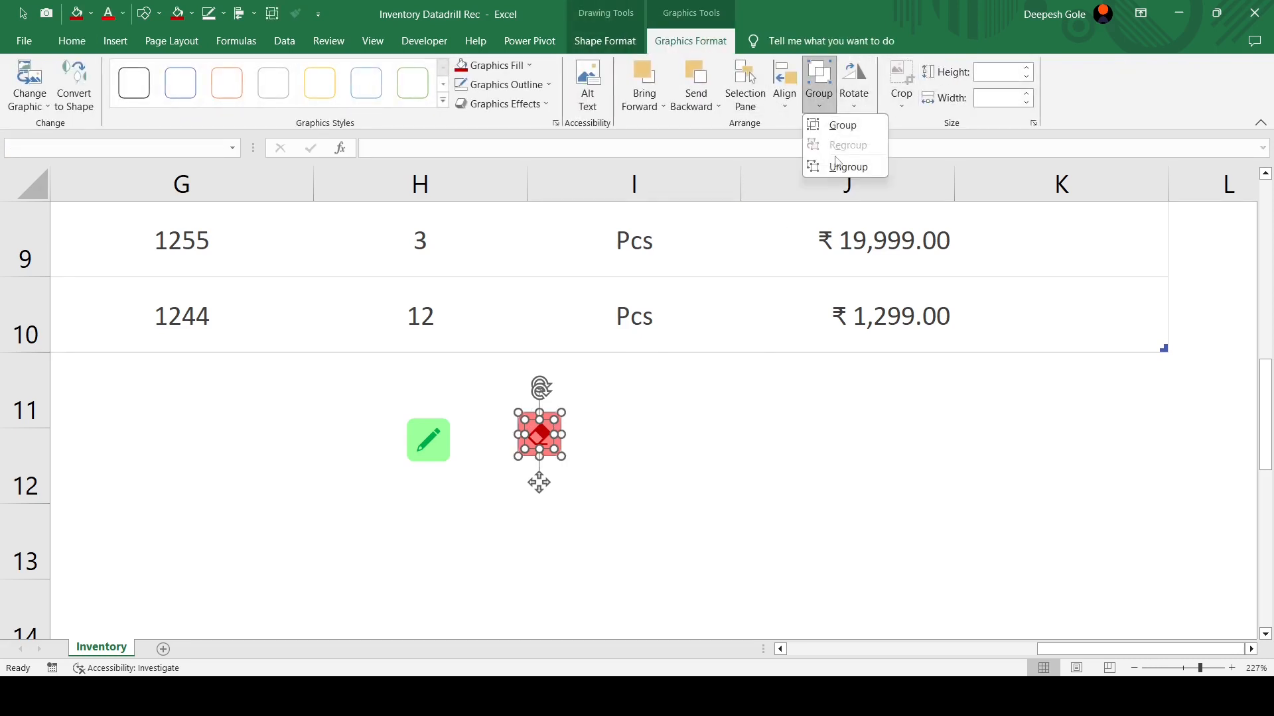
{"action": "left_click", "coordinate": [850, 131]}
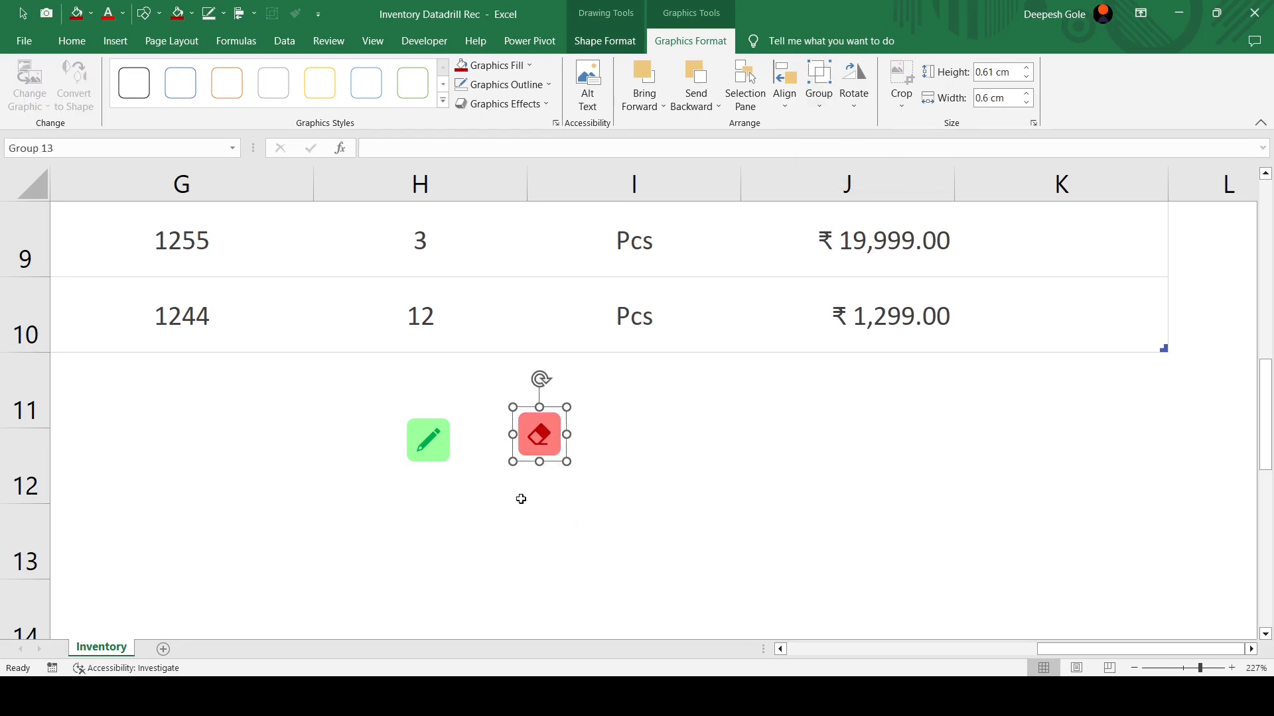
Move the green pencil button right beside the red eraser button and line both up with Align Middle
{"action": "left_click", "coordinate": [446, 458]}
{"action": "left_click_drag", "start_coordinate": [446, 457], "coordinate": [502, 456]}
{"action": "left_click", "coordinate": [544, 461], "text": "shift"}
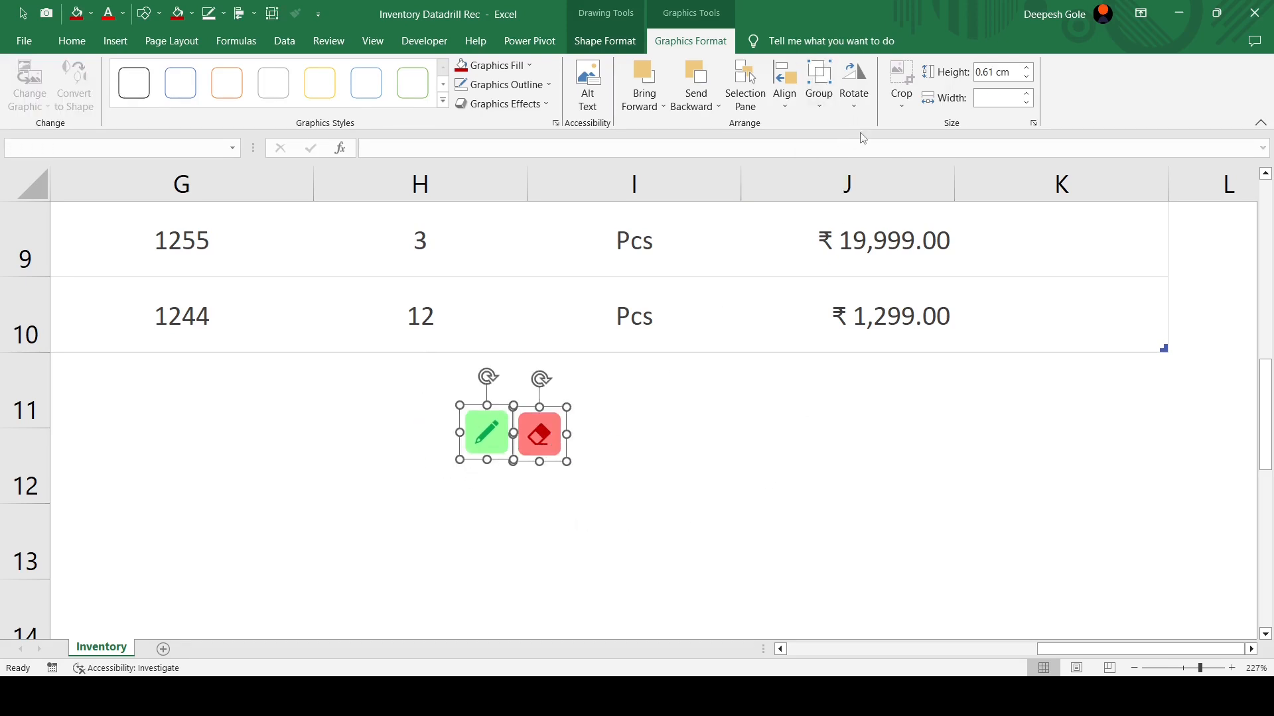
{"action": "left_click", "coordinate": [788, 103]}
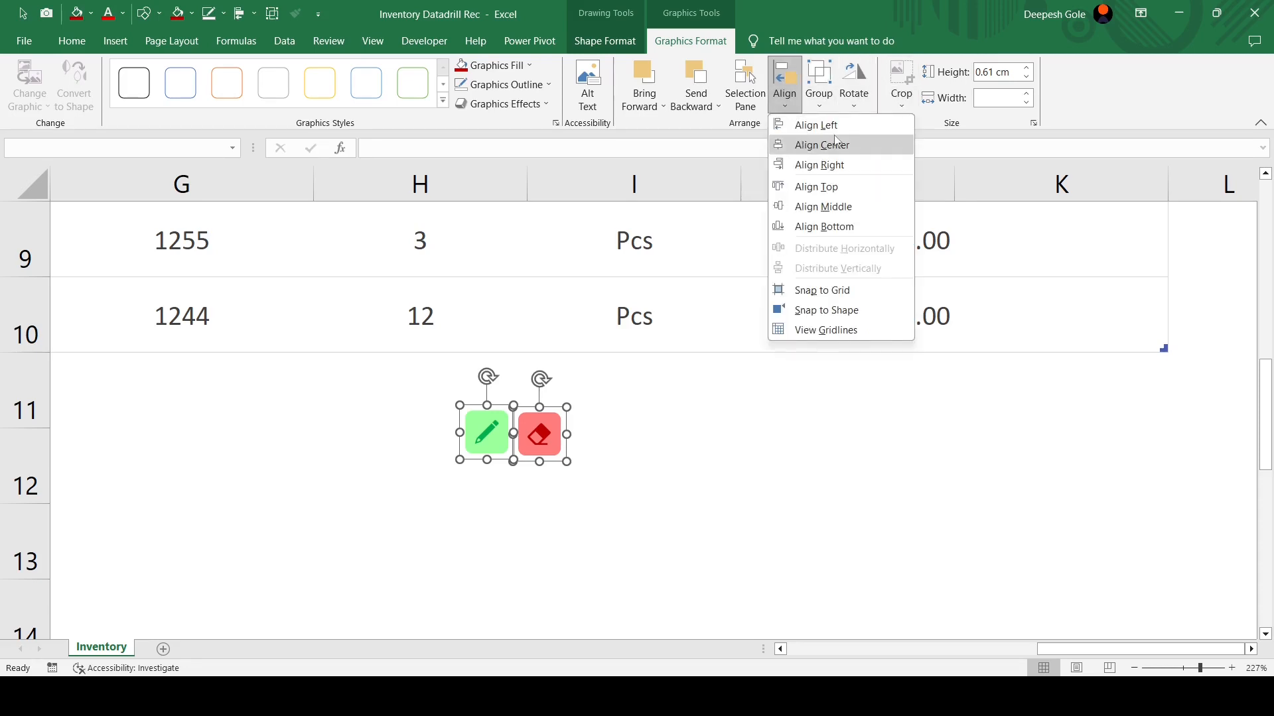
{"action": "left_click", "coordinate": [840, 206]}
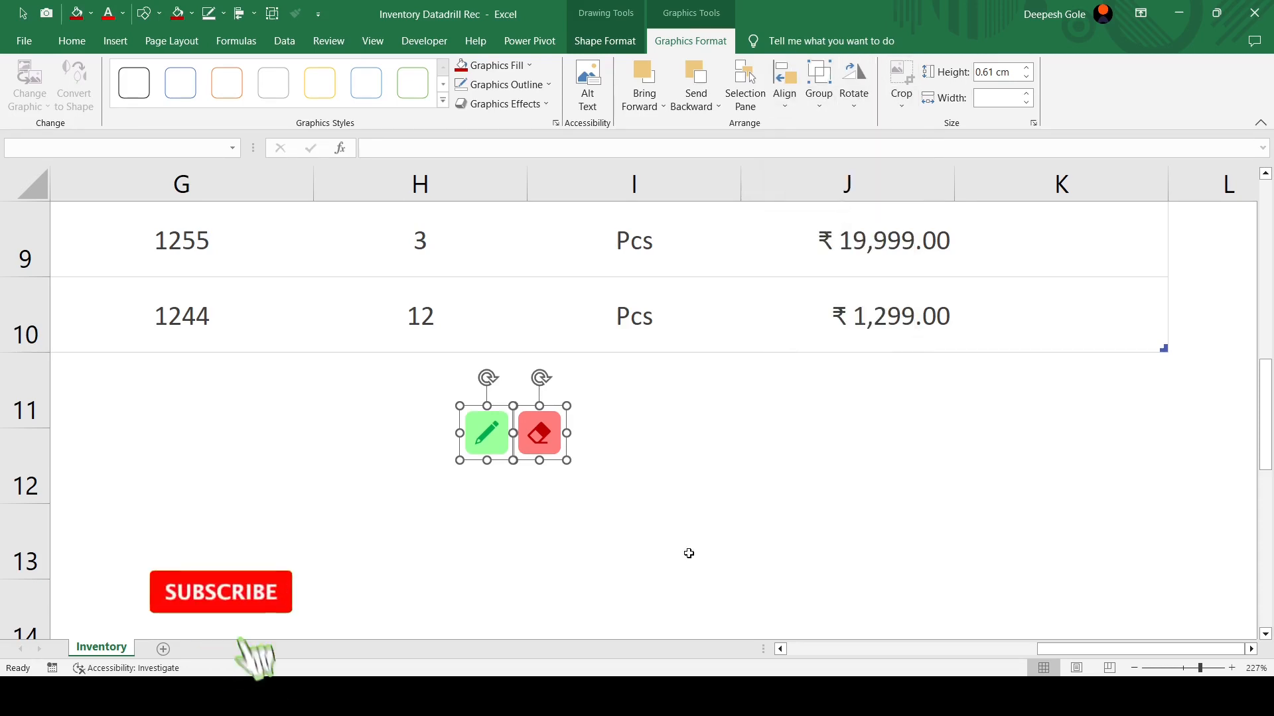
Nudge the pencil button slightly left to widen the gap to the eraser button
{"action": "left_click", "coordinate": [661, 519]}
{"action": "left_click", "coordinate": [504, 457]}
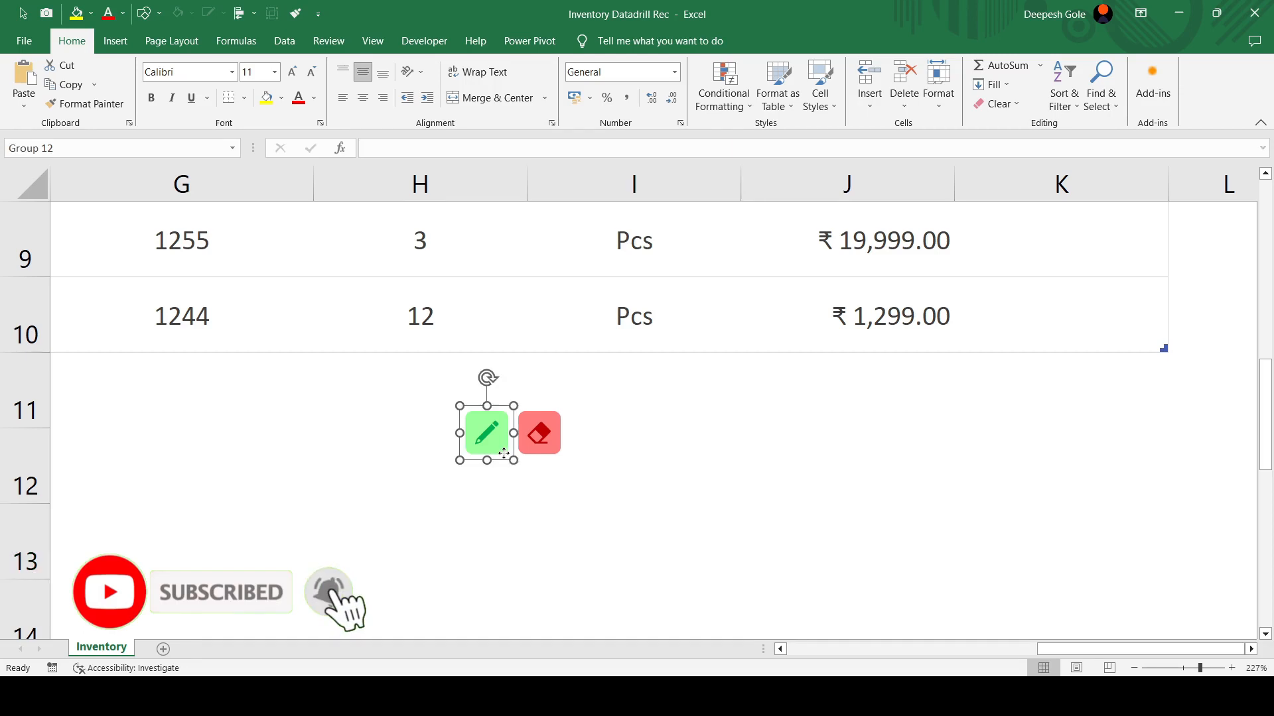
{"action": "key", "text": "Left"}
{"action": "key", "text": "Left"}
{"action": "key", "text": "Left"}
{"action": "key", "text": "Left"}
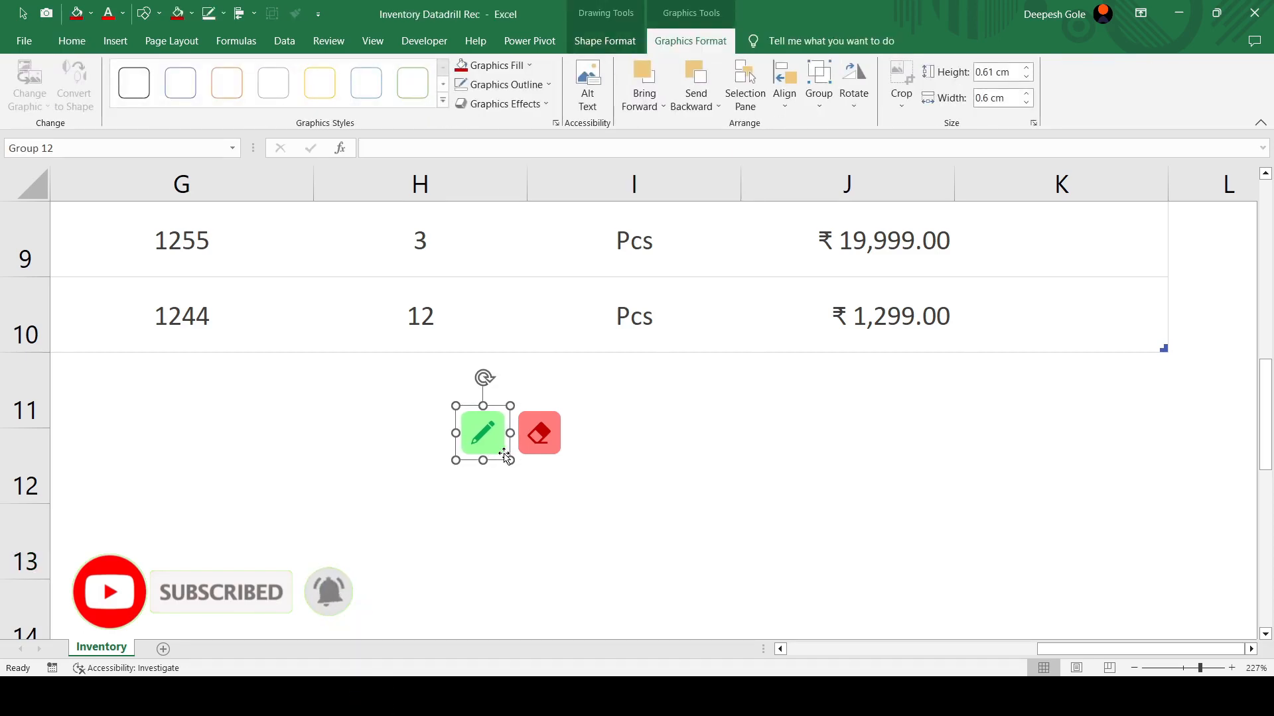
Group the pencil and eraser buttons into a single object
{"action": "left_click", "coordinate": [540, 441], "text": "shift"}
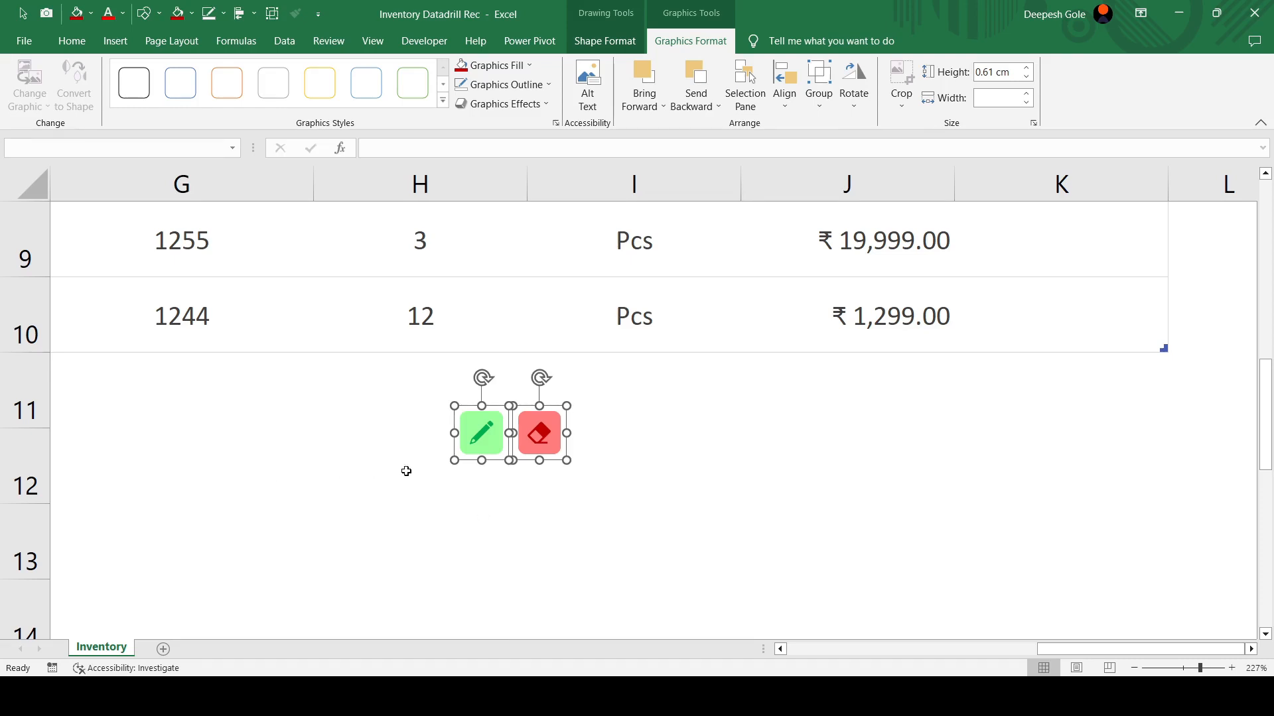
{"action": "left_click", "coordinate": [827, 109]}
{"action": "left_click", "coordinate": [839, 128]}
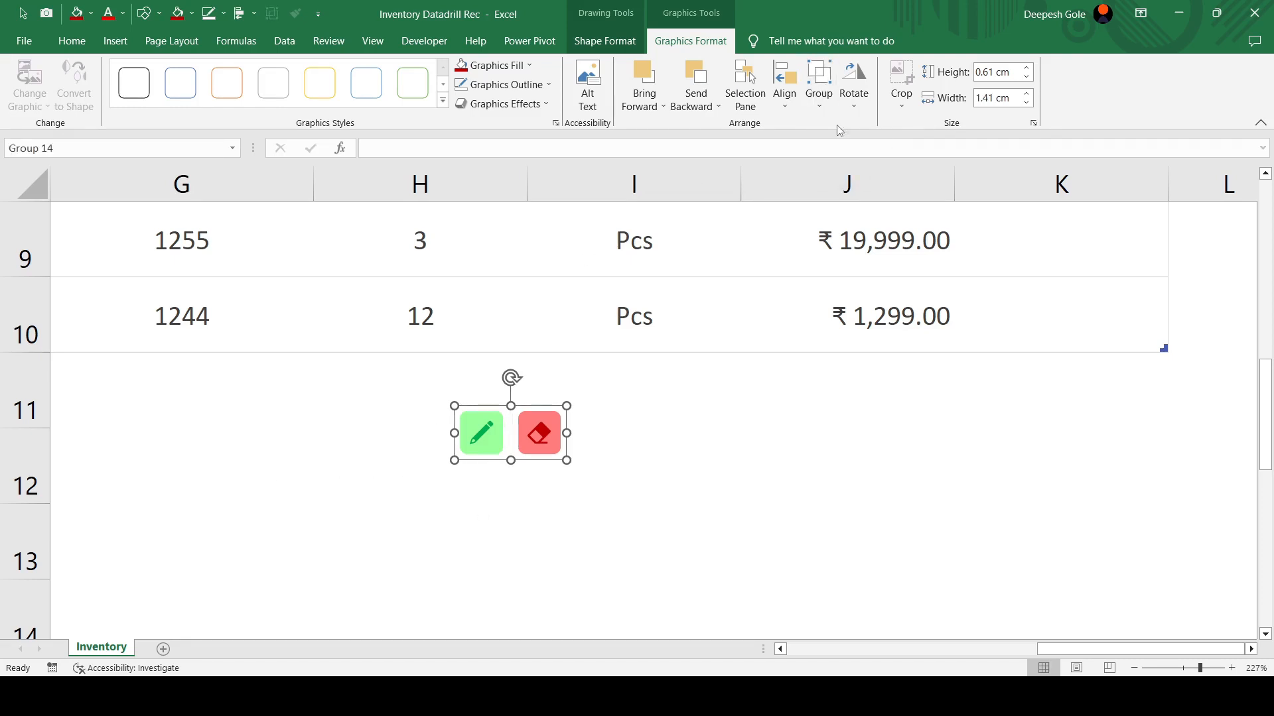
Position the grouped pencil and eraser buttons in the Action cell of the first item row, K7
{"action": "left_click", "coordinate": [1179, 669]}
{"action": "left_click", "coordinate": [961, 509]}
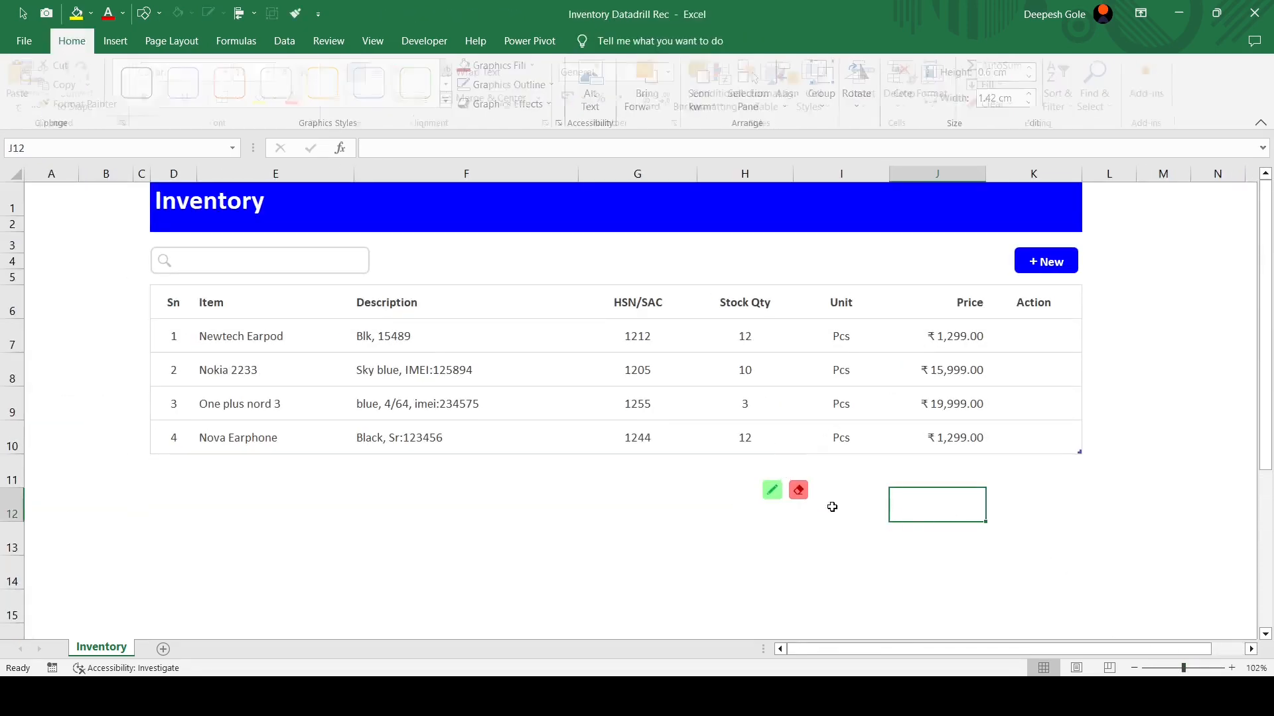
{"action": "left_click", "coordinate": [772, 494]}
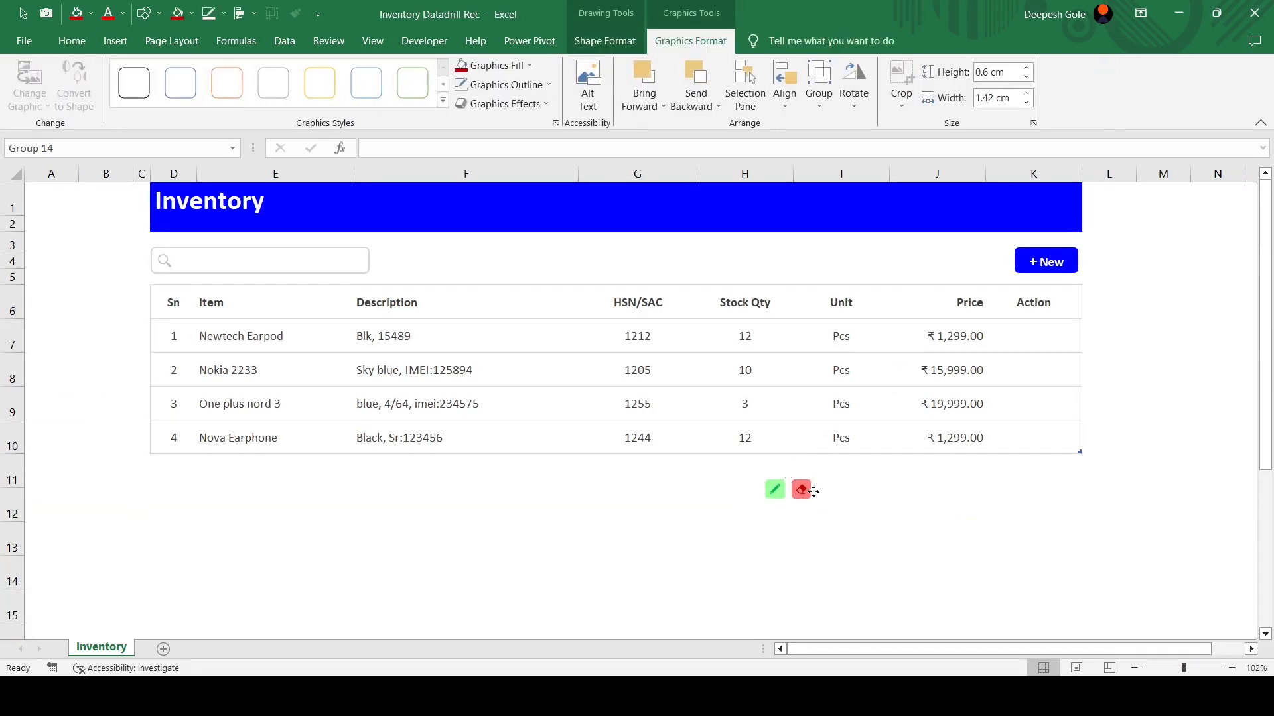
{"action": "left_click_drag", "start_coordinate": [813, 492], "coordinate": [1047, 350]}
{"action": "key", "text": "Up"}
{"action": "key", "text": "Up"}
{"action": "key", "text": "Up"}
{"action": "key", "text": "Up"}
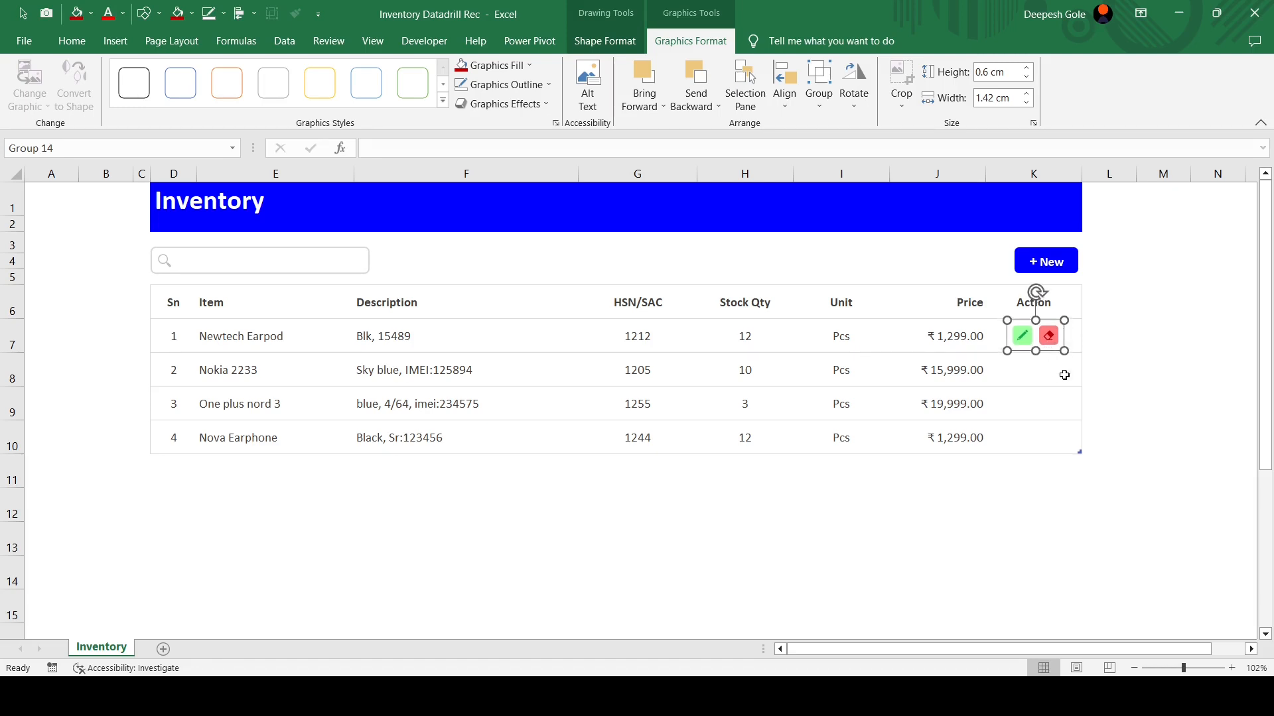
{"action": "key", "text": "Right"}
{"action": "key", "text": "Right"}
{"action": "key", "text": "Right"}
{"action": "key", "text": "Down"}
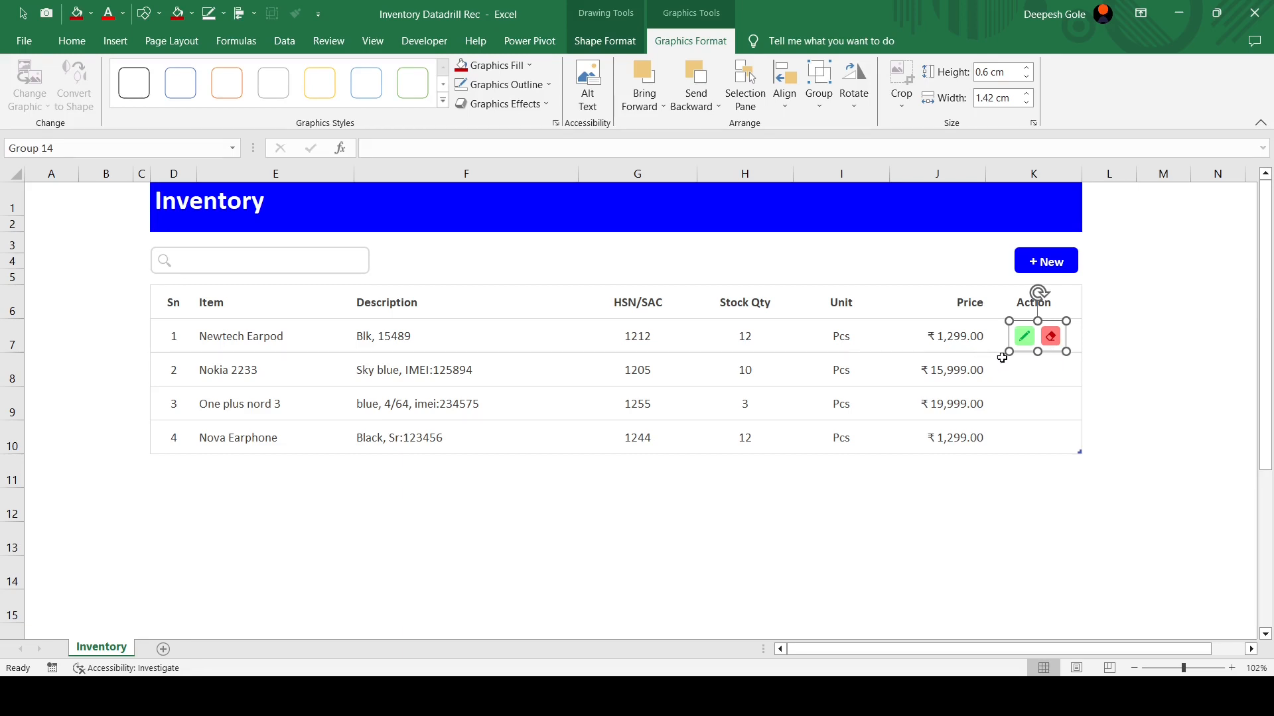
Name the grouped pencil and eraser buttons edit_grp
{"action": "left_click", "coordinate": [67, 145]}
{"action": "key", "text": "BackSpace"}
{"action": "type", "text": "edit_grp"}
{"action": "key", "text": "Return"}
{"action": "left_click", "coordinate": [942, 538]}
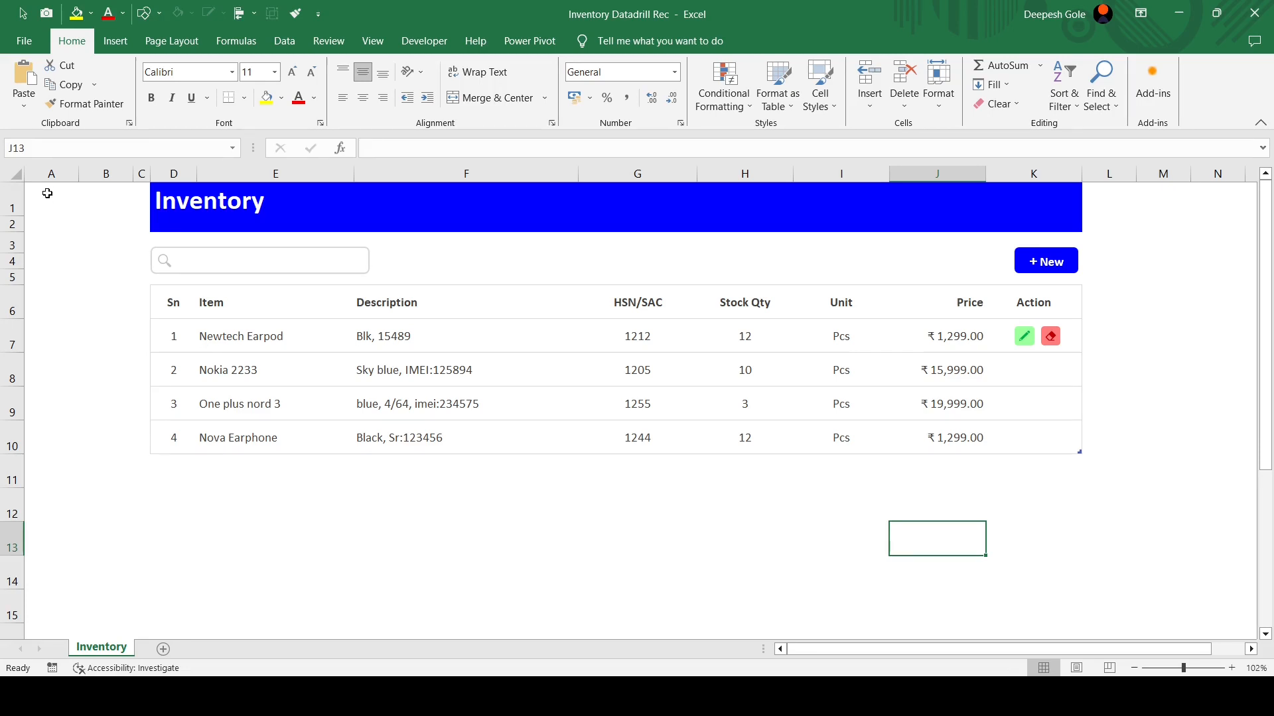
Fill the range A1:B4 with the lightest orange theme colour
{"action": "left_click_drag", "start_coordinate": [47, 193], "coordinate": [98, 258]}
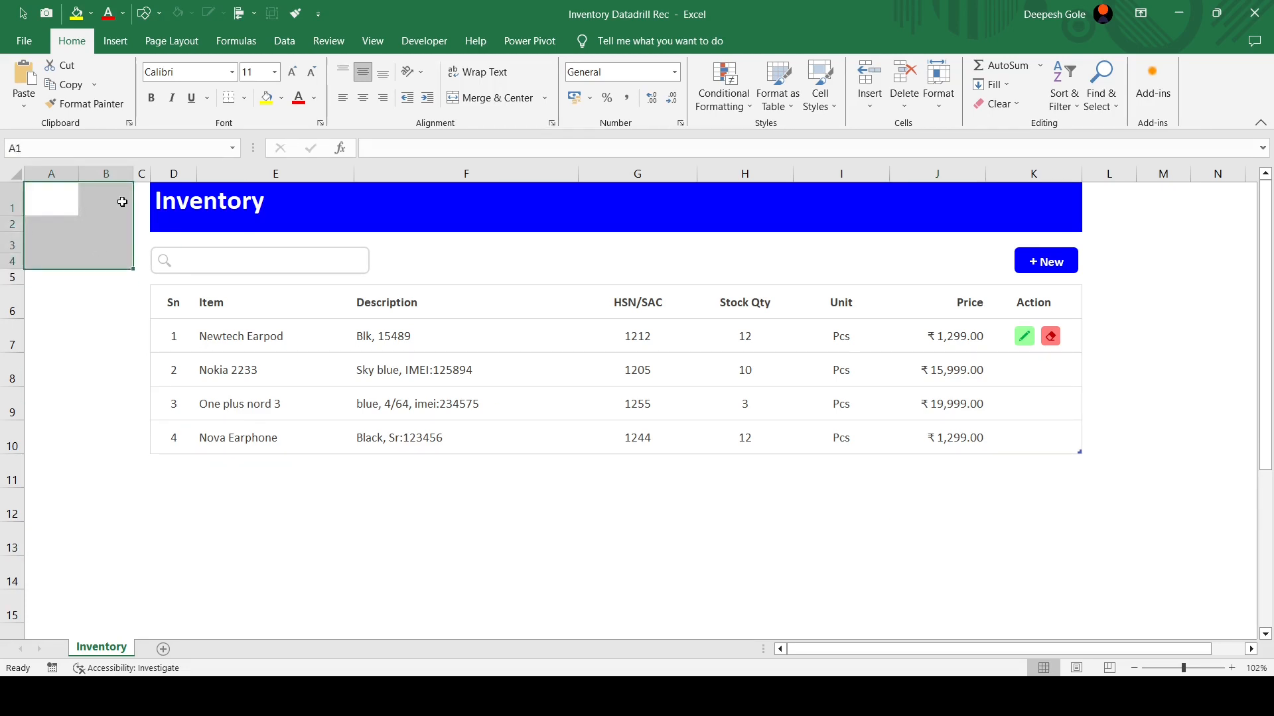
{"action": "left_click", "coordinate": [281, 98]}
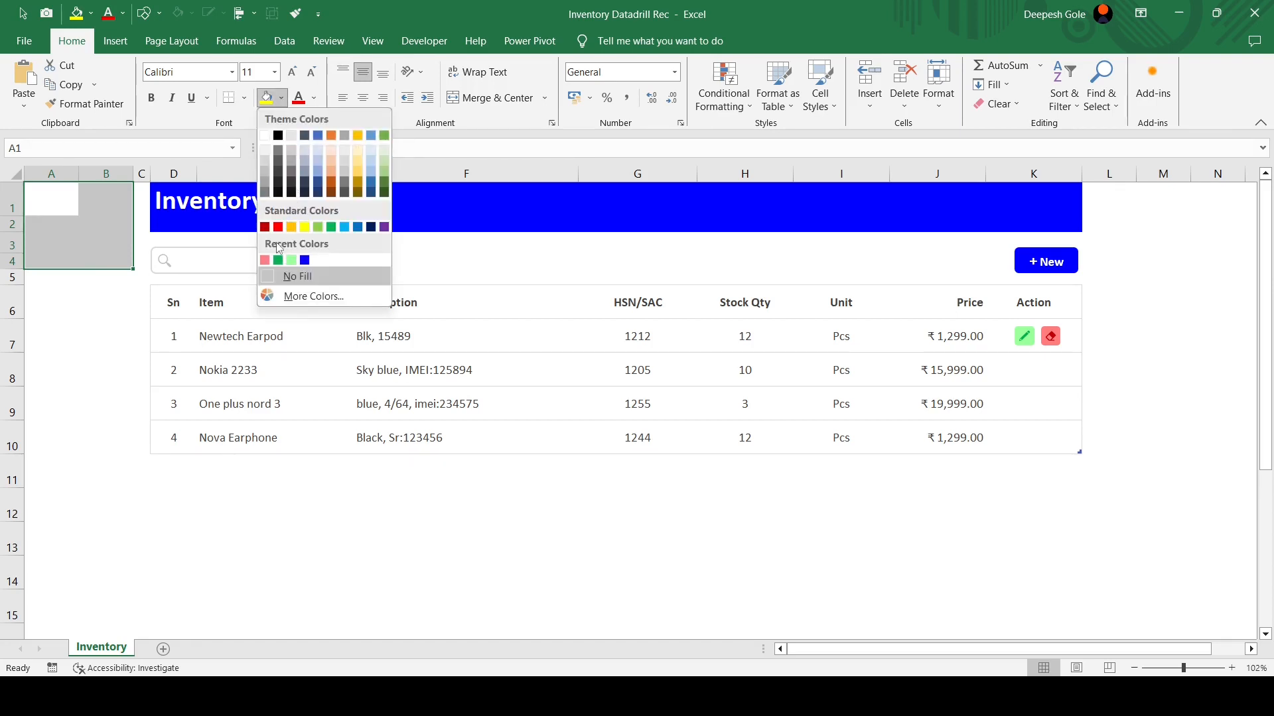
{"action": "left_click", "coordinate": [264, 260]}
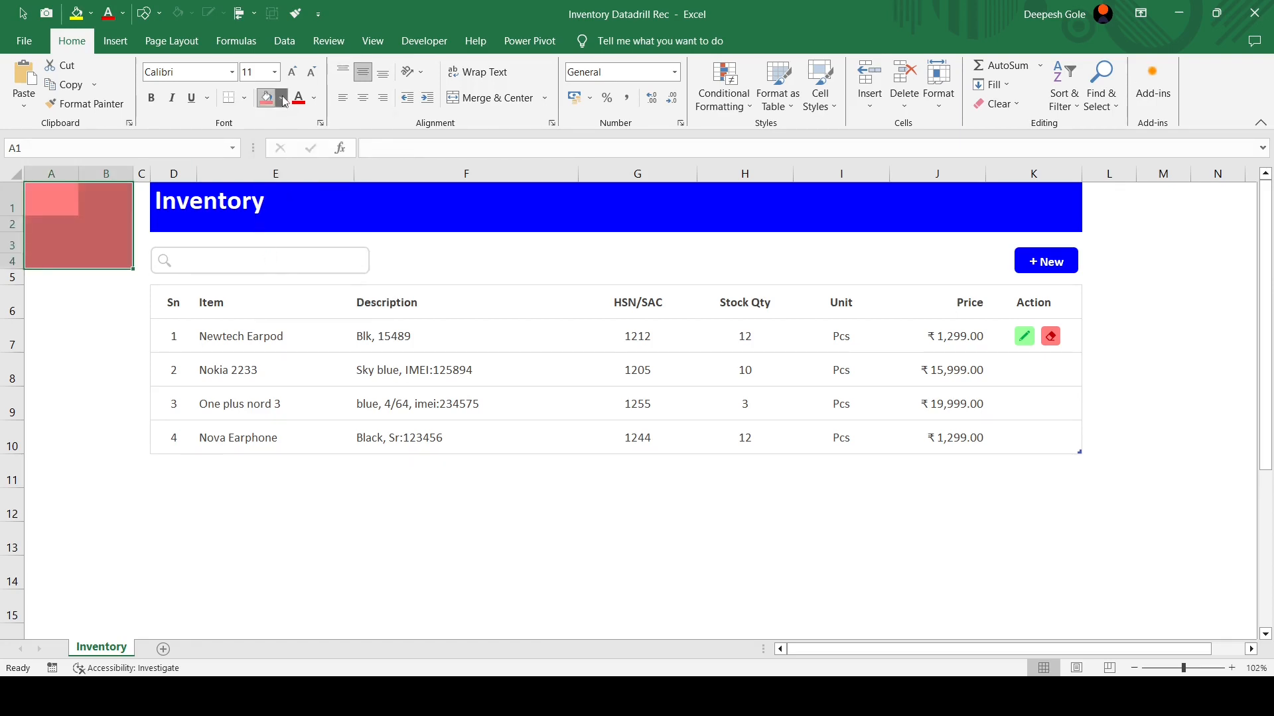
{"action": "left_click", "coordinate": [282, 98]}
{"action": "left_click", "coordinate": [329, 151]}
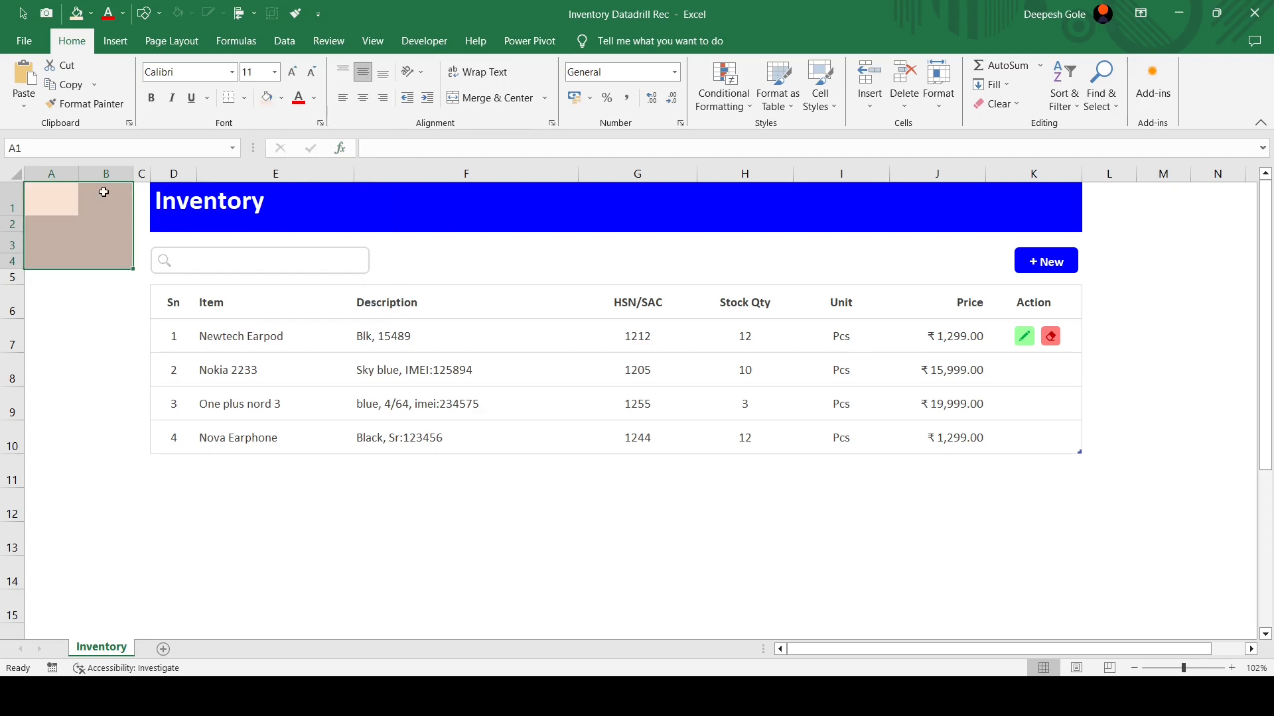
Enter the heading "C-Panel" in cell A1
{"action": "left_click", "coordinate": [61, 196]}
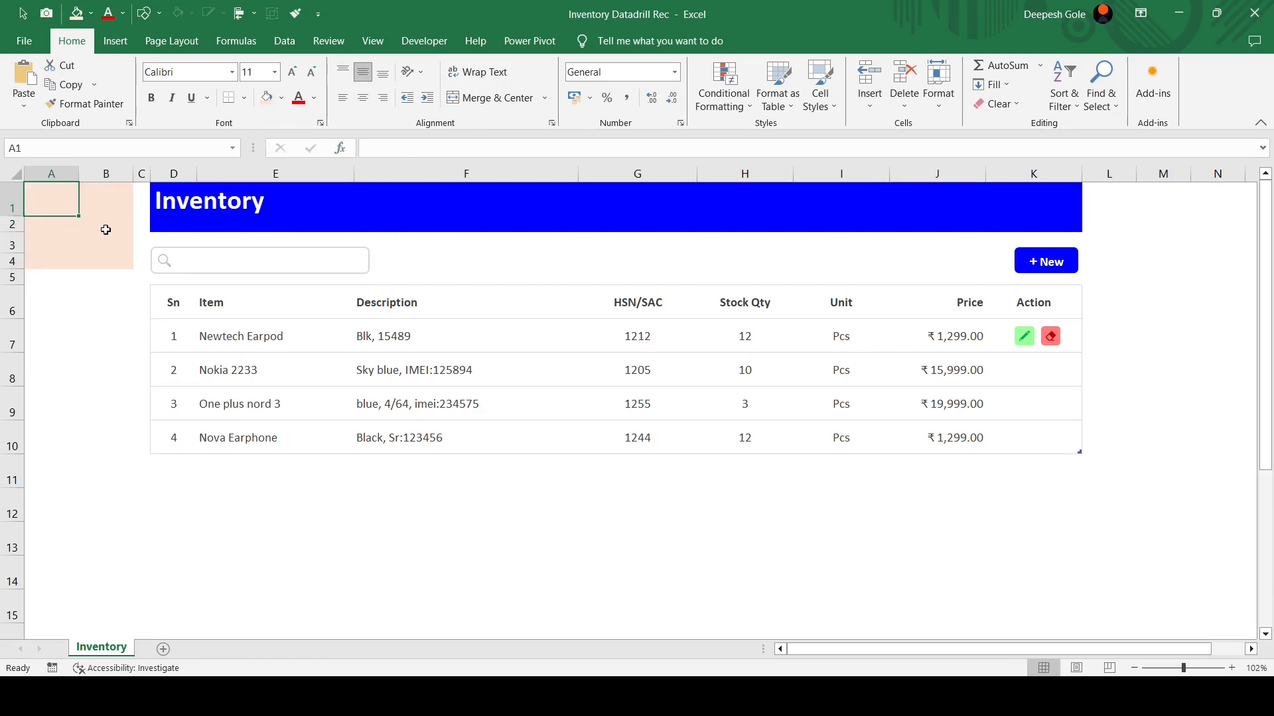
{"action": "type", "text": "C-Panel"}
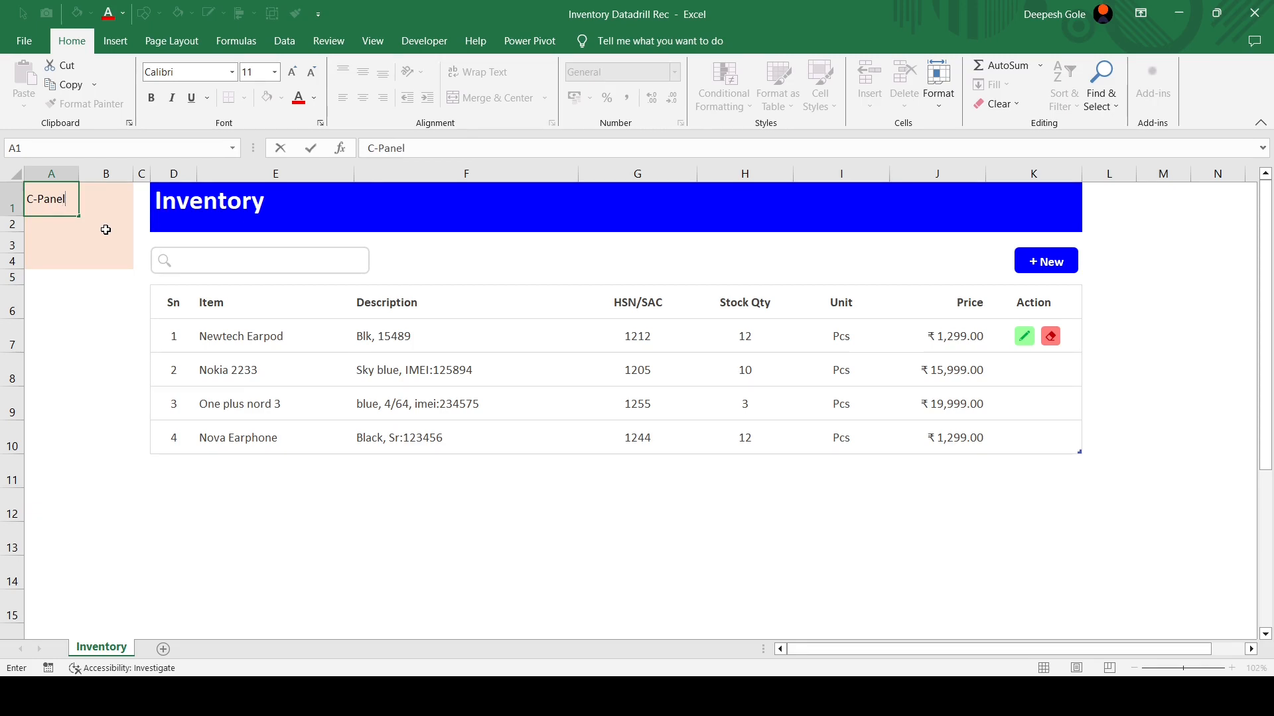
{"action": "key", "text": "ctrl+Return"}
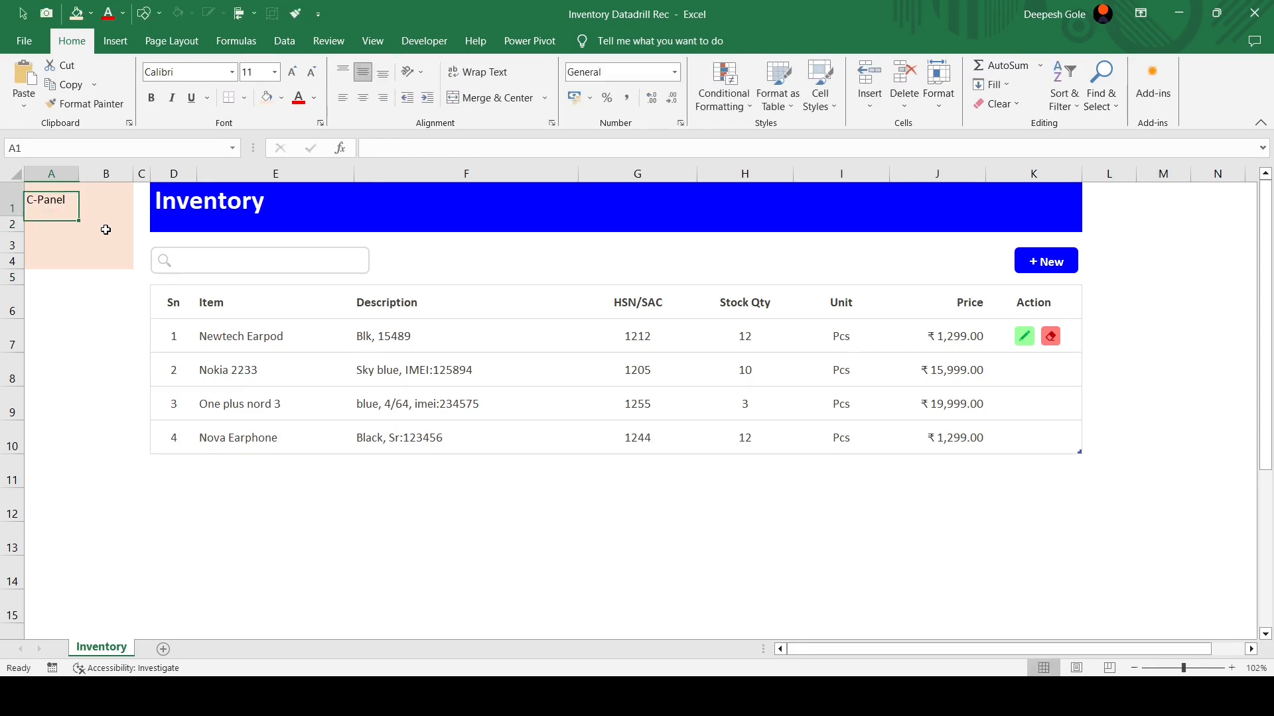
Format A1:B1 as a bold heading using Center Across Selection, with a bottom border
{"action": "key", "text": "shift+Right"}
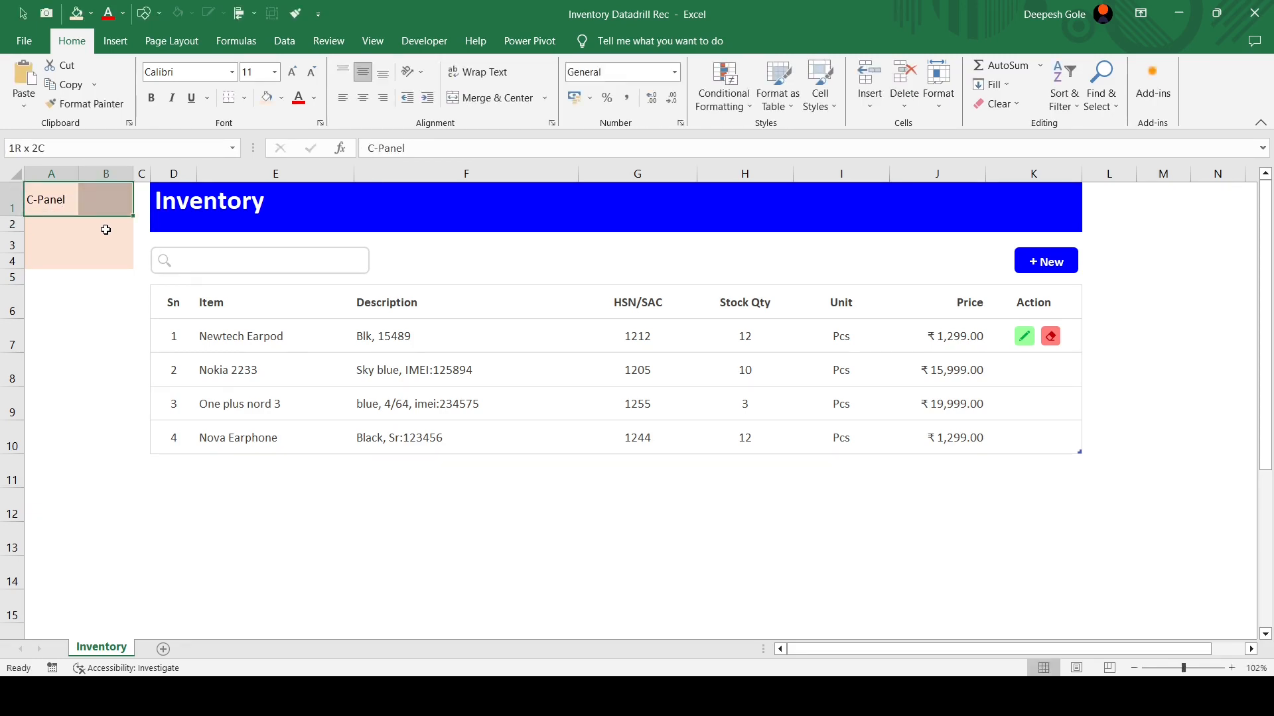
{"action": "left_click", "coordinate": [320, 123]}
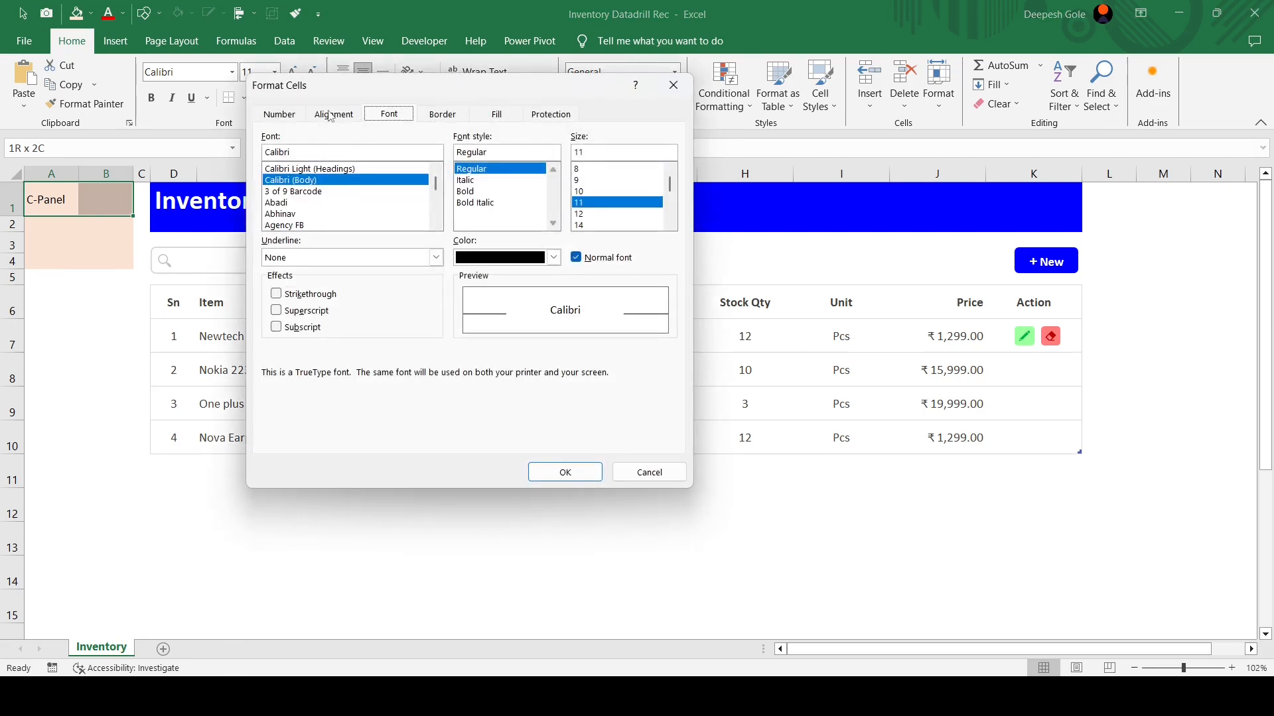
{"action": "left_click", "coordinate": [332, 114]}
{"action": "left_click", "coordinate": [344, 171]}
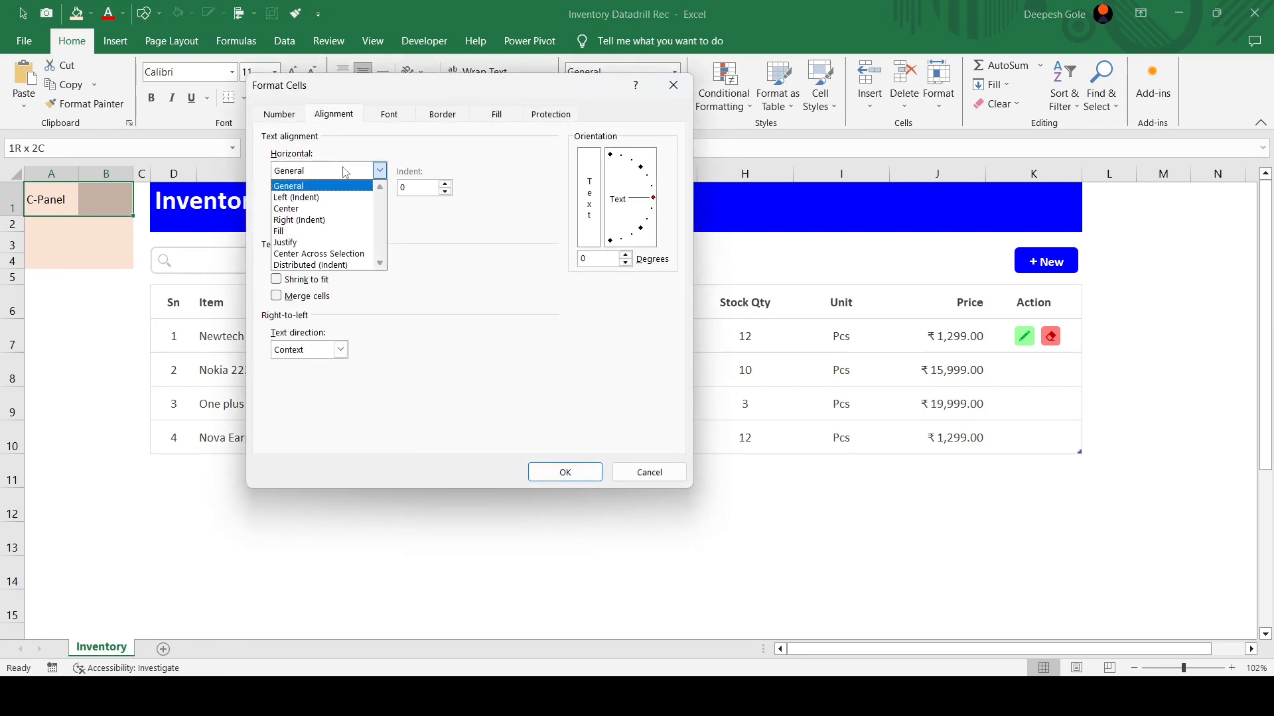
{"action": "left_click", "coordinate": [338, 254]}
{"action": "left_click", "coordinate": [558, 473]}
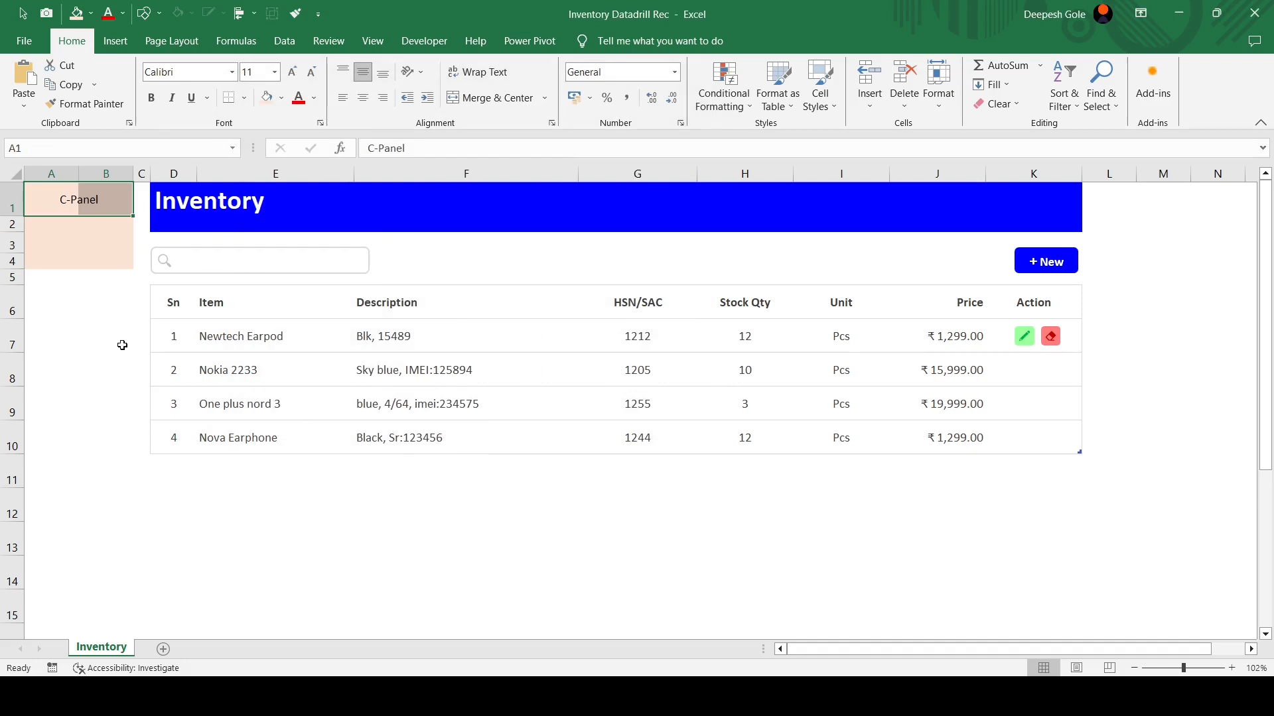
{"action": "left_click", "coordinate": [151, 97]}
{"action": "left_click", "coordinate": [100, 348]}
Enter the labels "Sel Row:" in A2 and "Search:" in A3
{"action": "left_click", "coordinate": [53, 226]}
{"action": "type", "text": "S"}
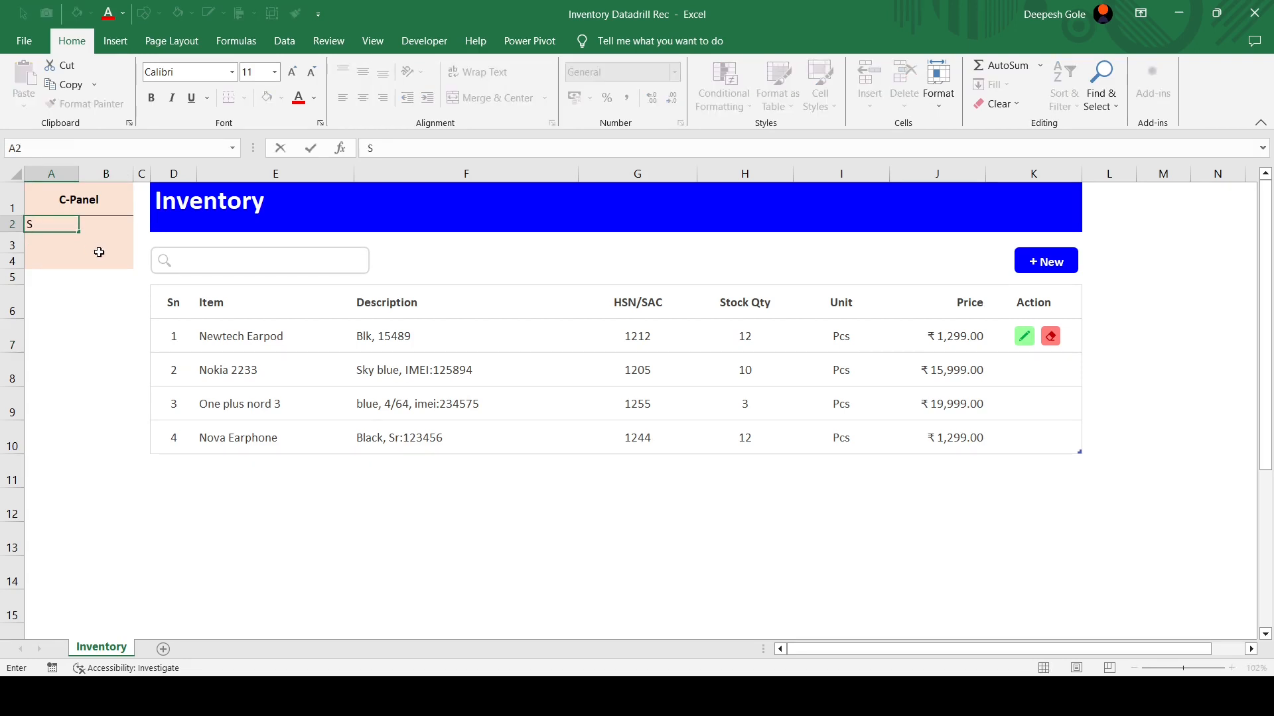
{"action": "type", "text": "el Row:"}
{"action": "key", "text": "Return"}
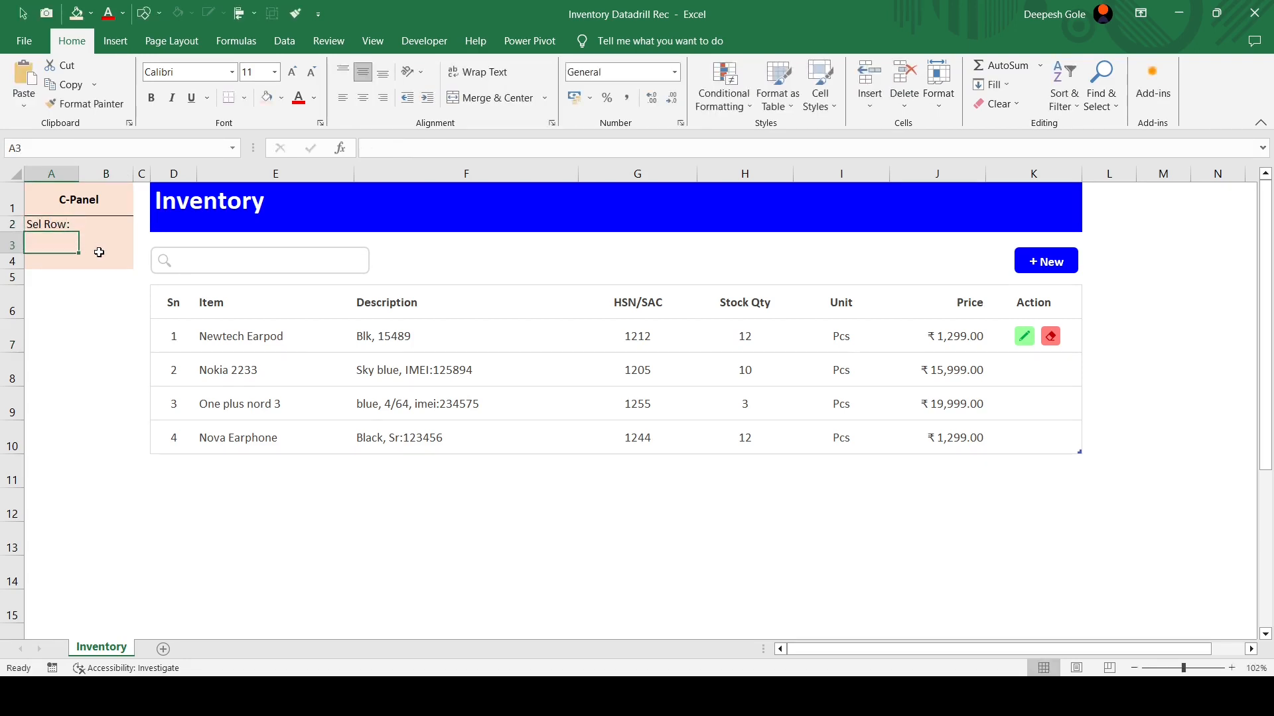
{"action": "type", "text": "Sear"}
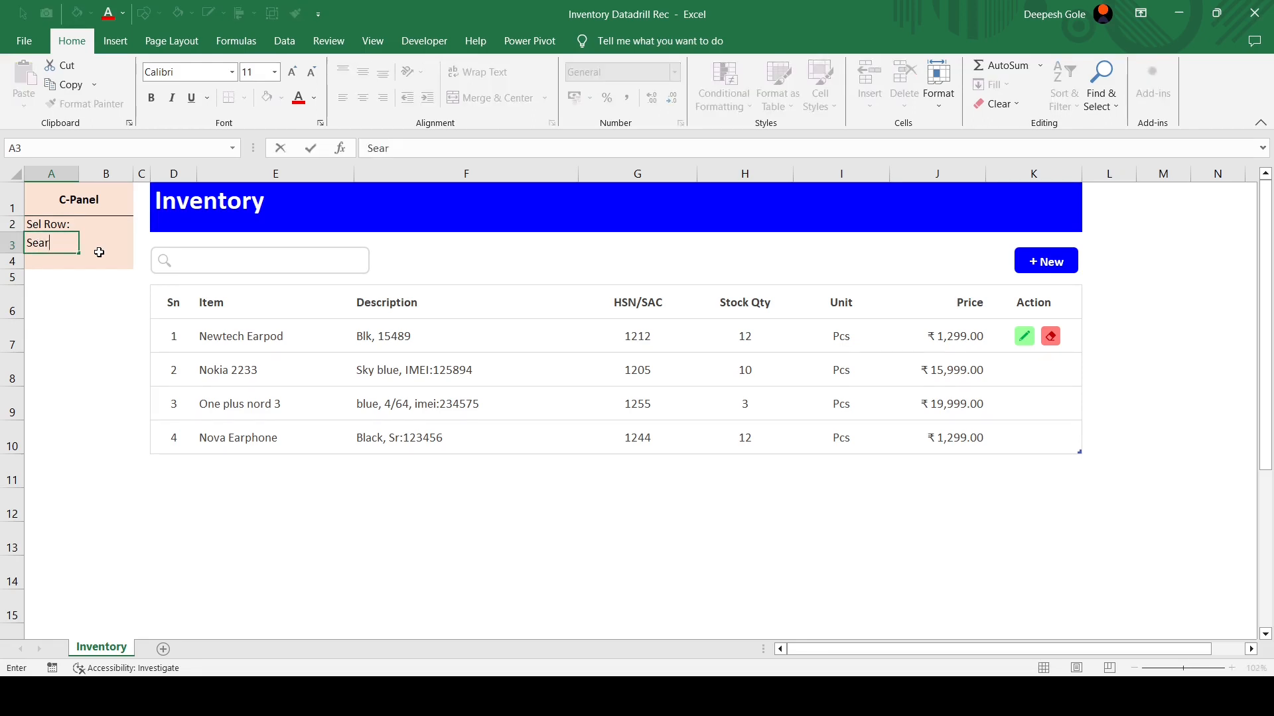
{"action": "type", "text": "ch:"}
{"action": "key", "text": "Return"}
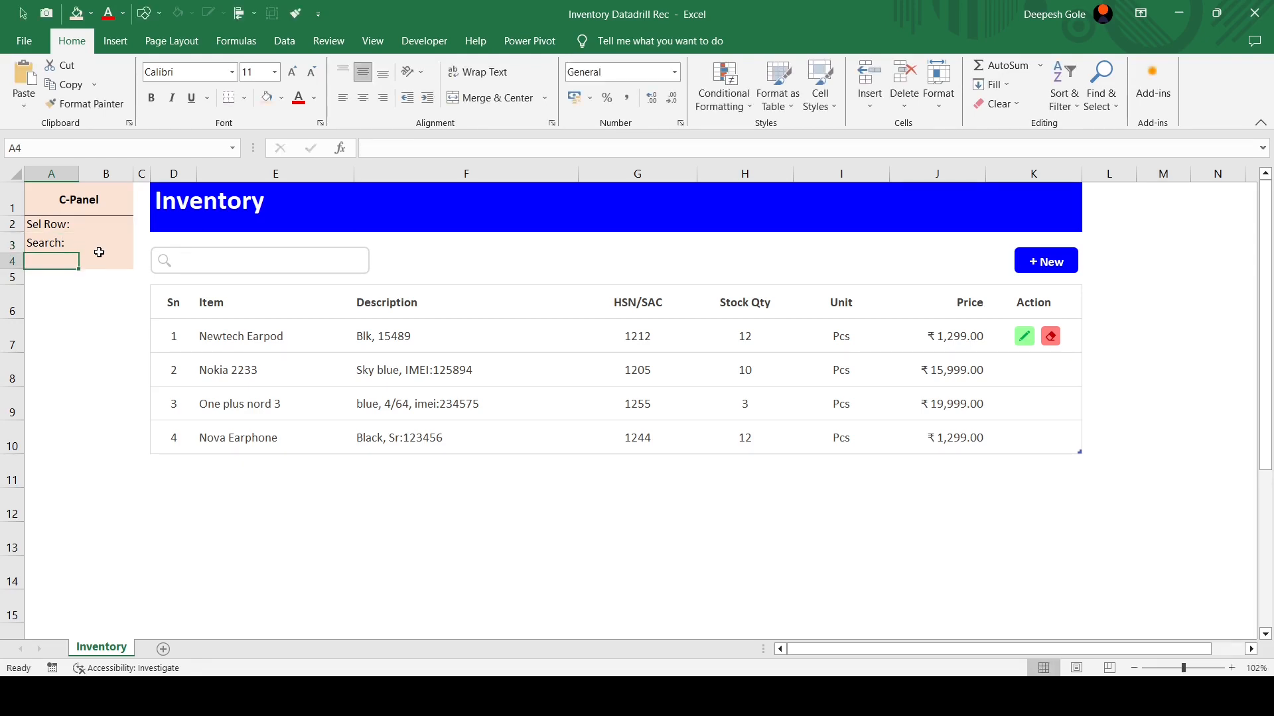
Enter the label "Nxt Sn:" in cell A4, below the search label of the C-Panel
{"action": "type", "text": "Nxt Sn"}
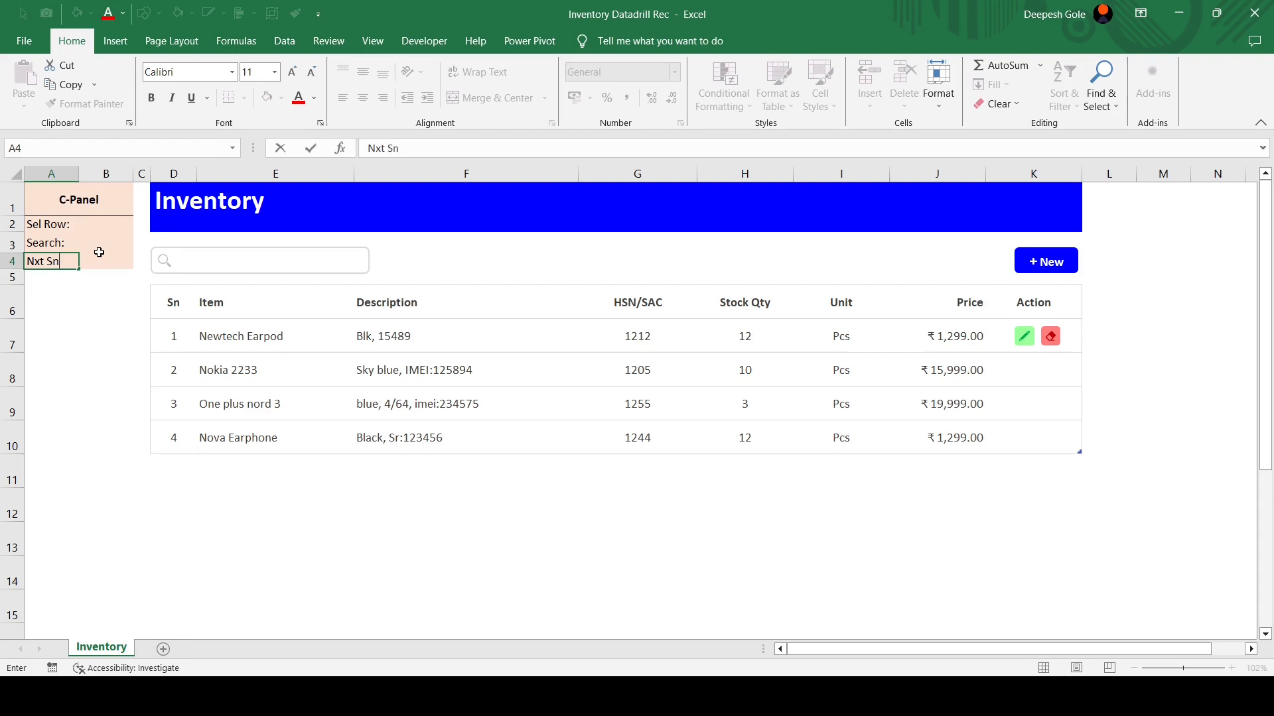
{"action": "type", "text": ":"}
{"action": "key", "text": "Return"}
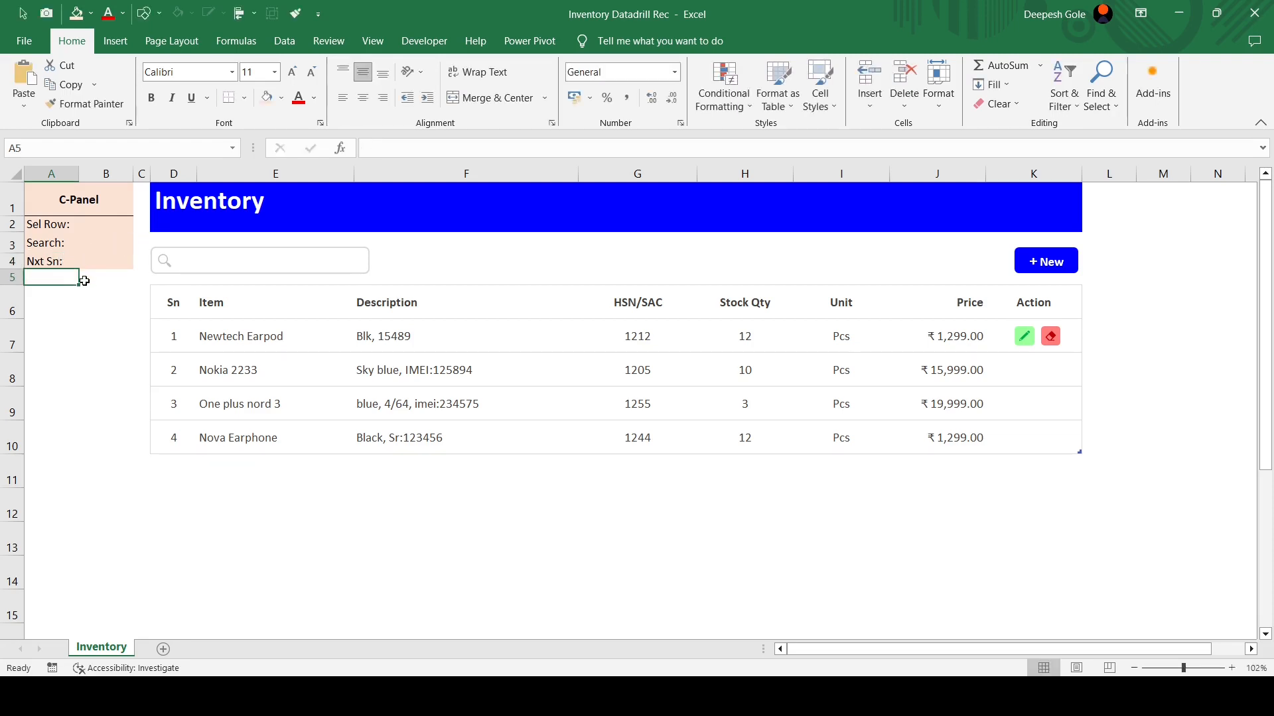
{"action": "key", "text": "Return"}
Reduce the font size of the C-Panel label range A2:B4 to 10
{"action": "left_click_drag", "start_coordinate": [67, 231], "coordinate": [114, 259]}
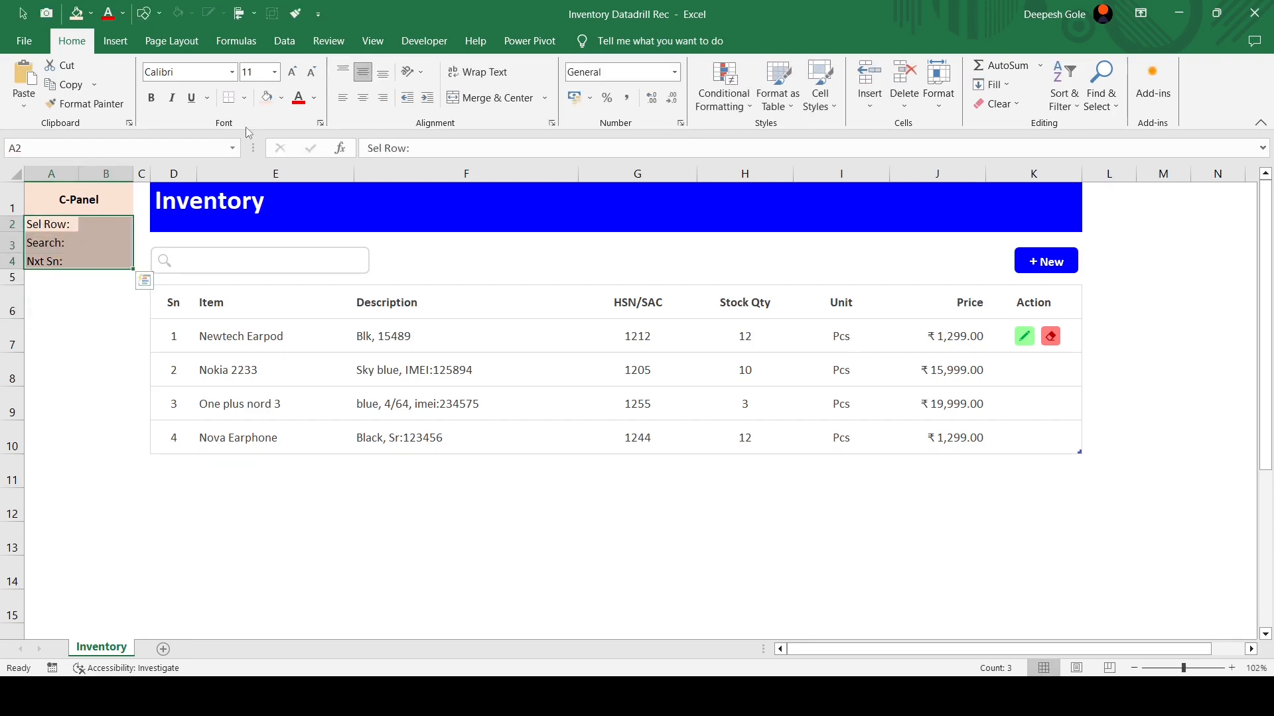
{"action": "left_click", "coordinate": [311, 72]}
{"action": "left_click", "coordinate": [311, 72]}
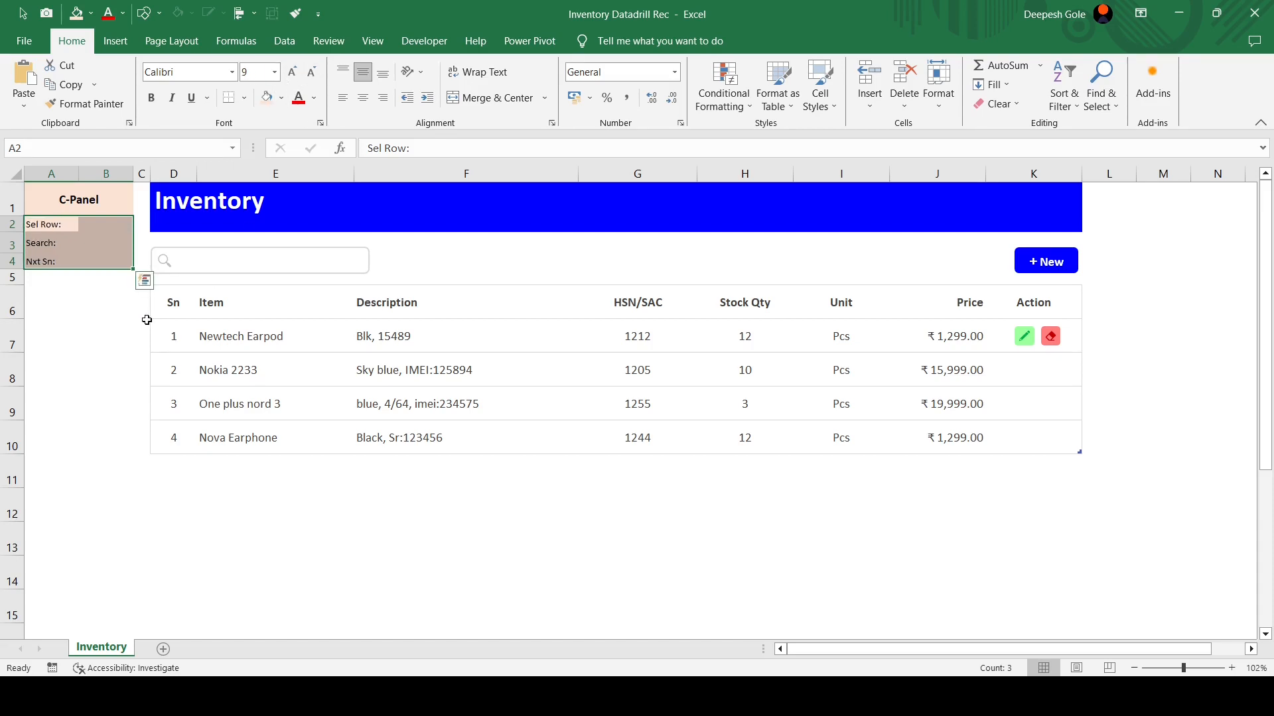
{"action": "left_click", "coordinate": [292, 71]}
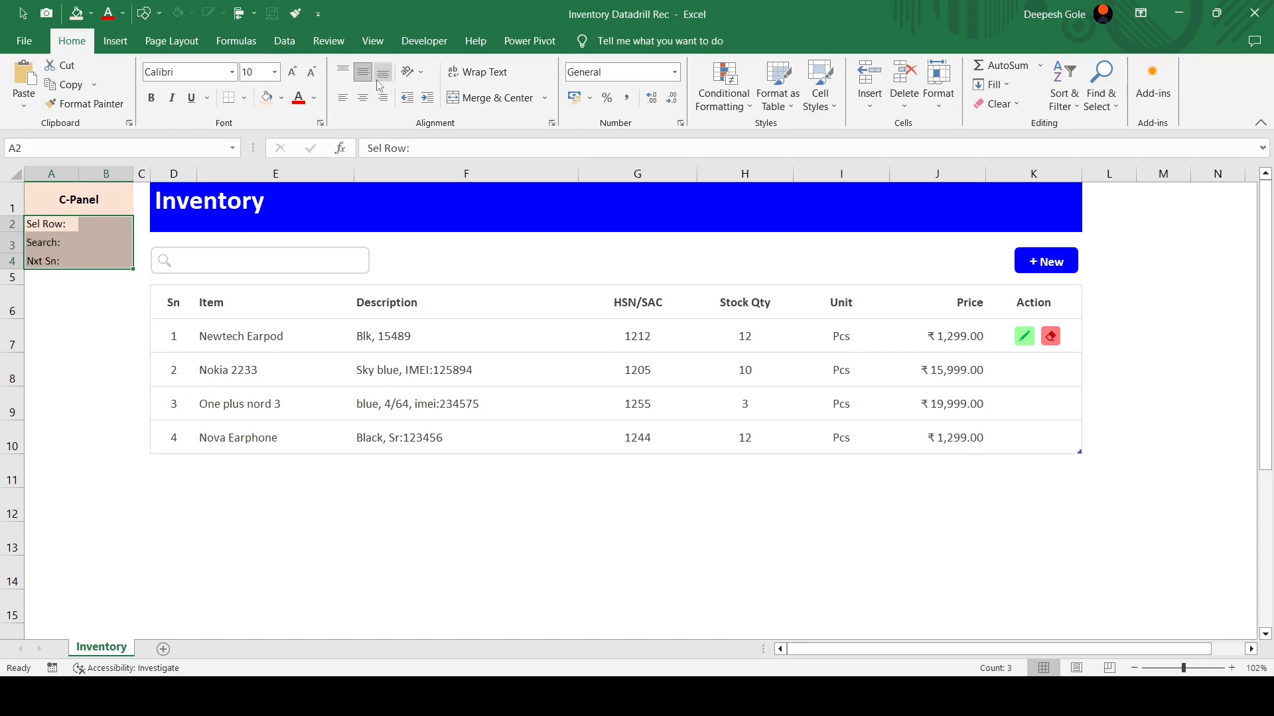
{"action": "left_click", "coordinate": [96, 307]}
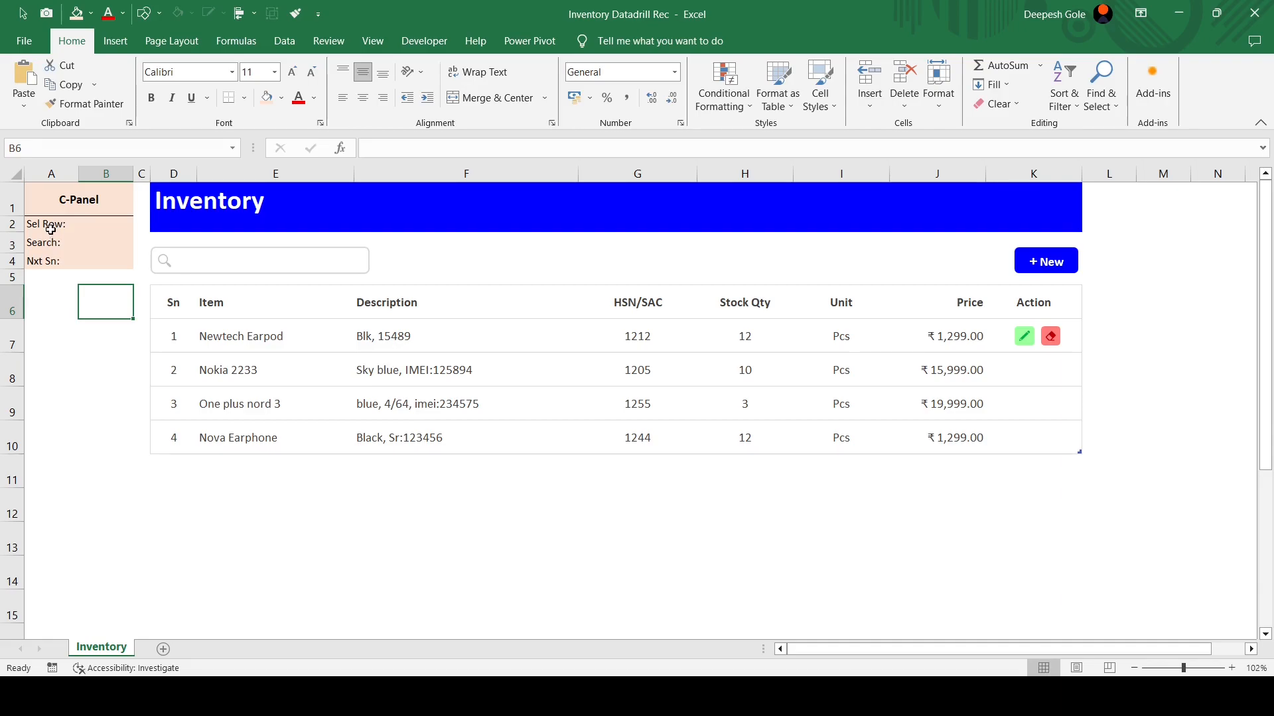